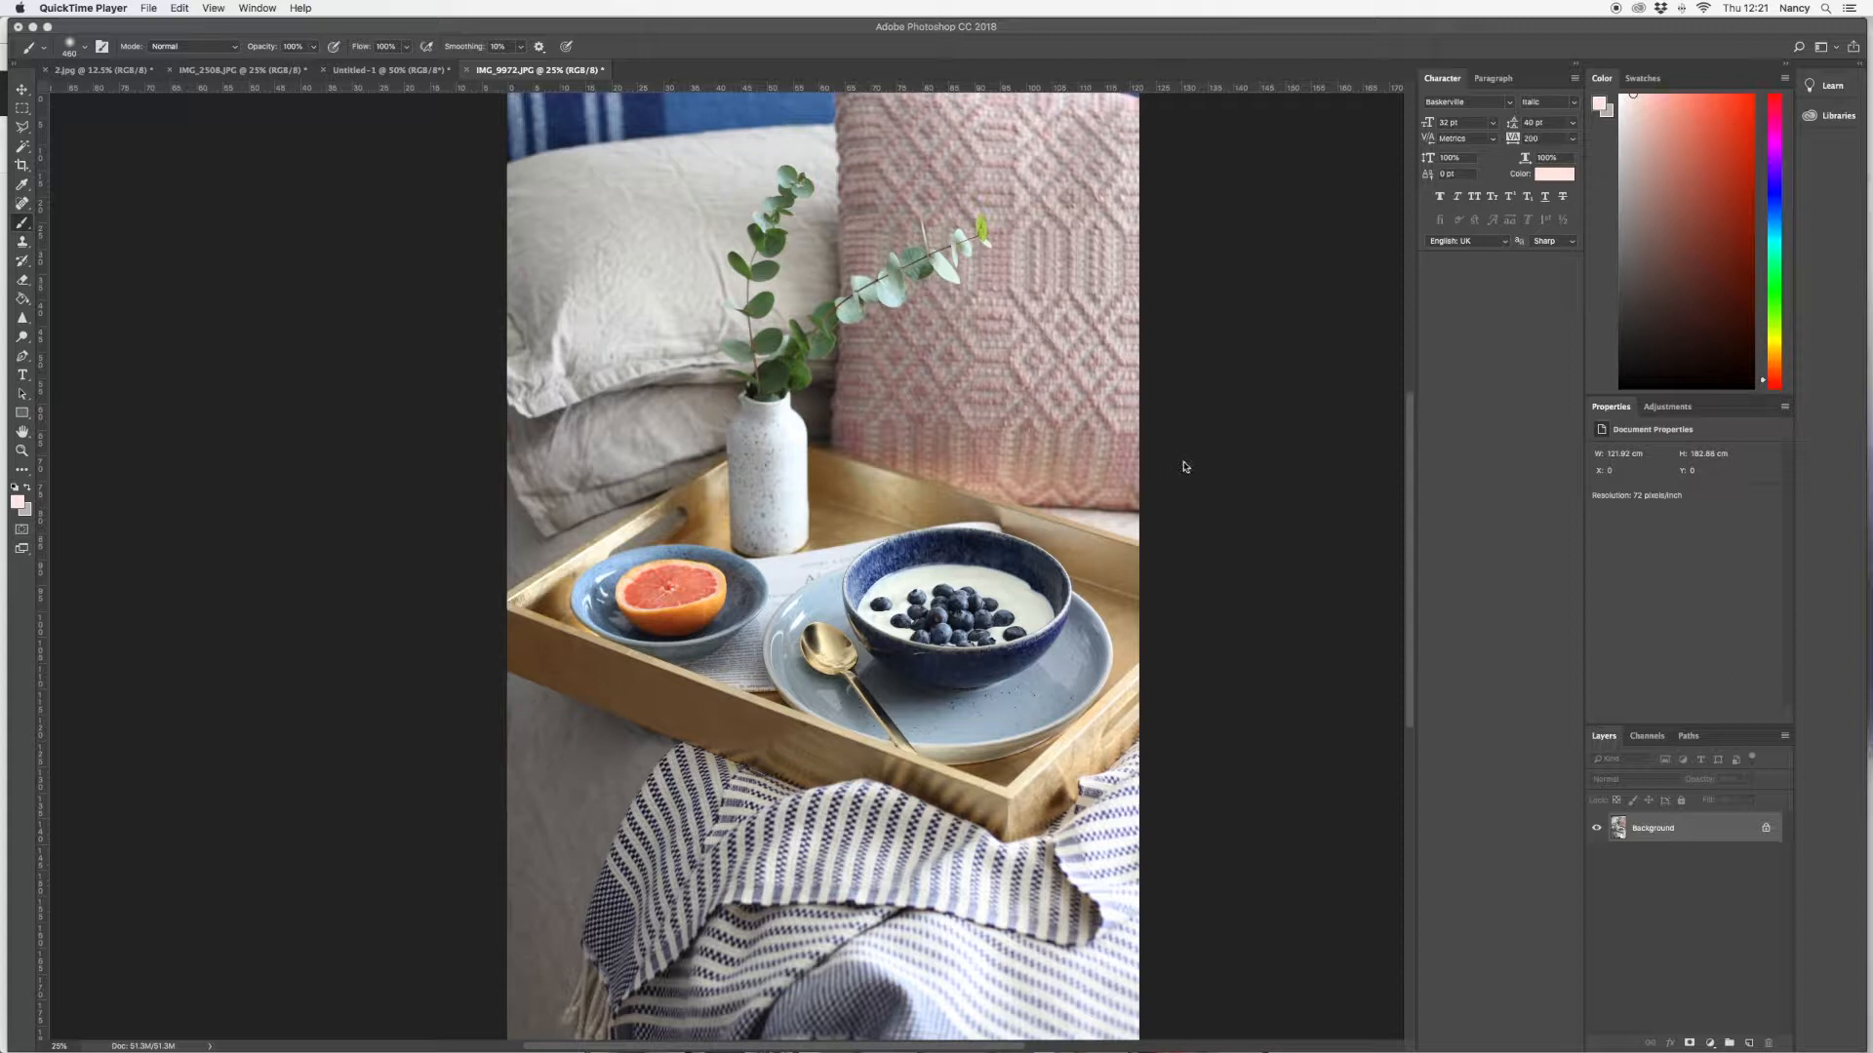
# Switch to Chrome and look over the stylist's Instagram profile and its grid of posts
pyautogui.moveTo(3, 517)
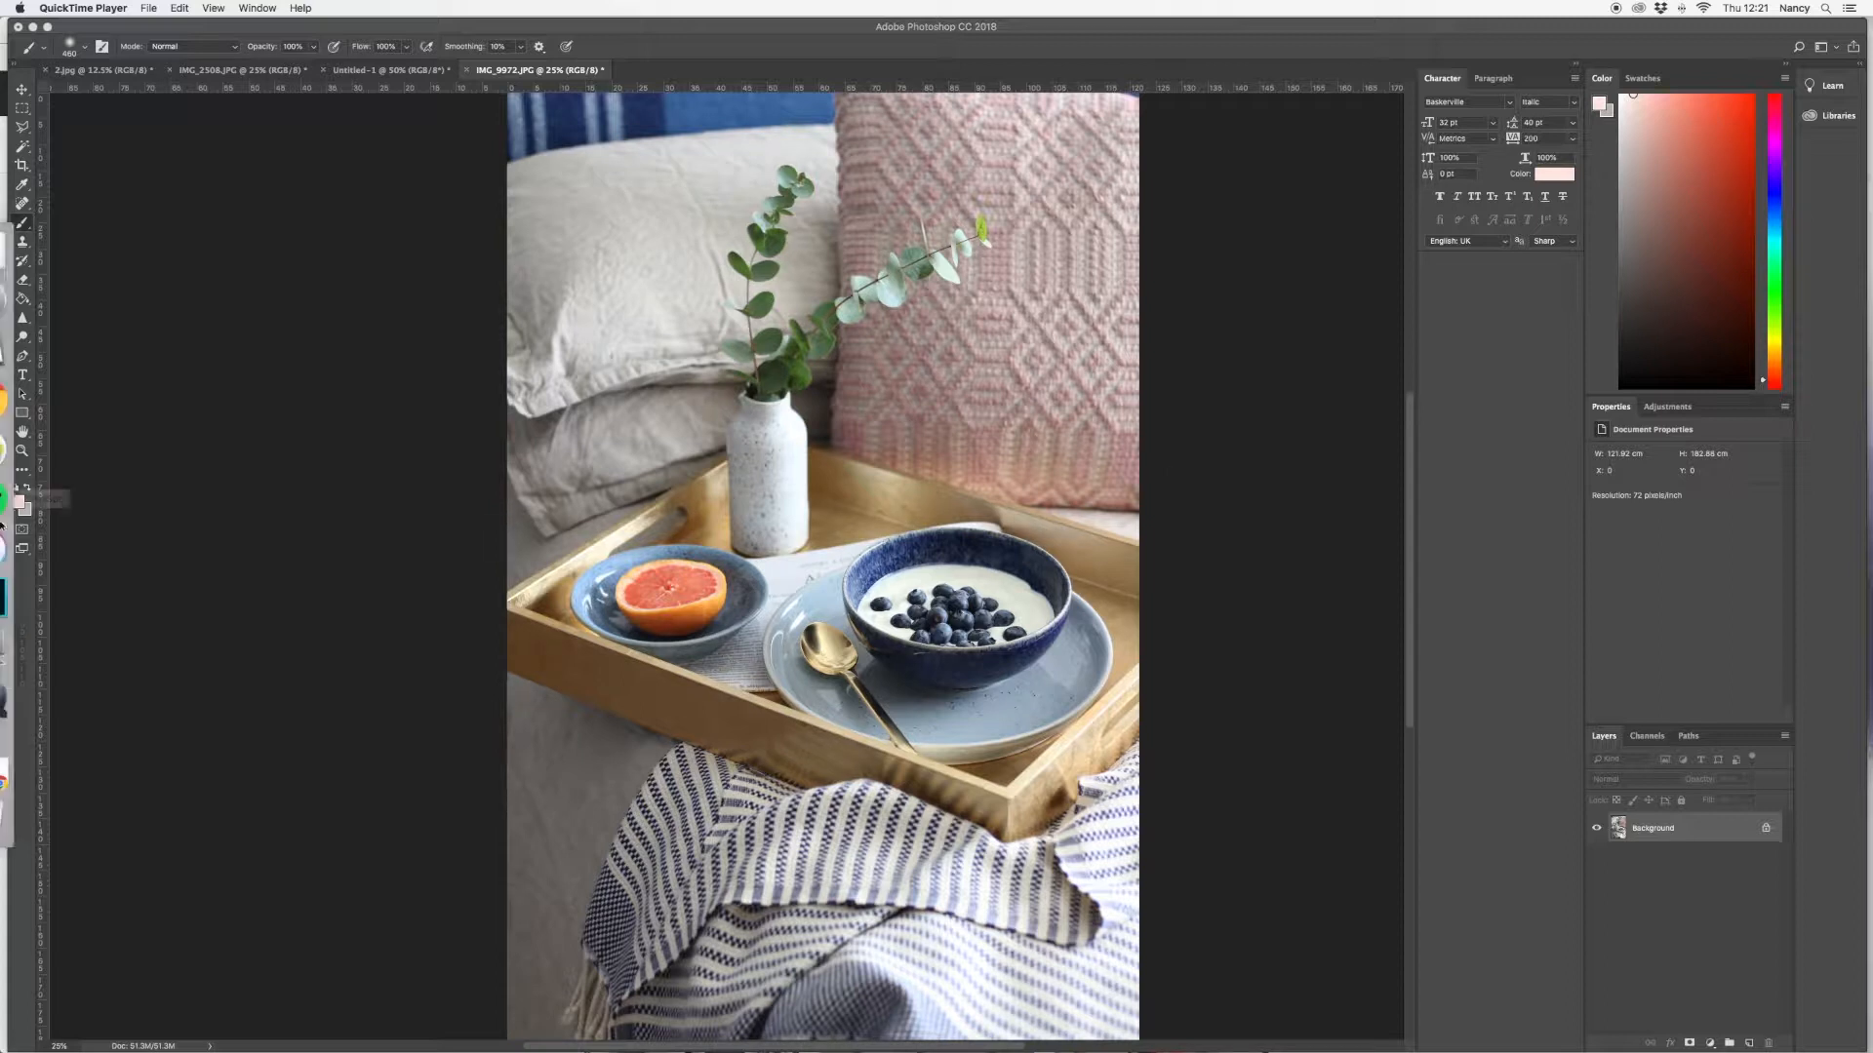
pyautogui.click(31, 404)
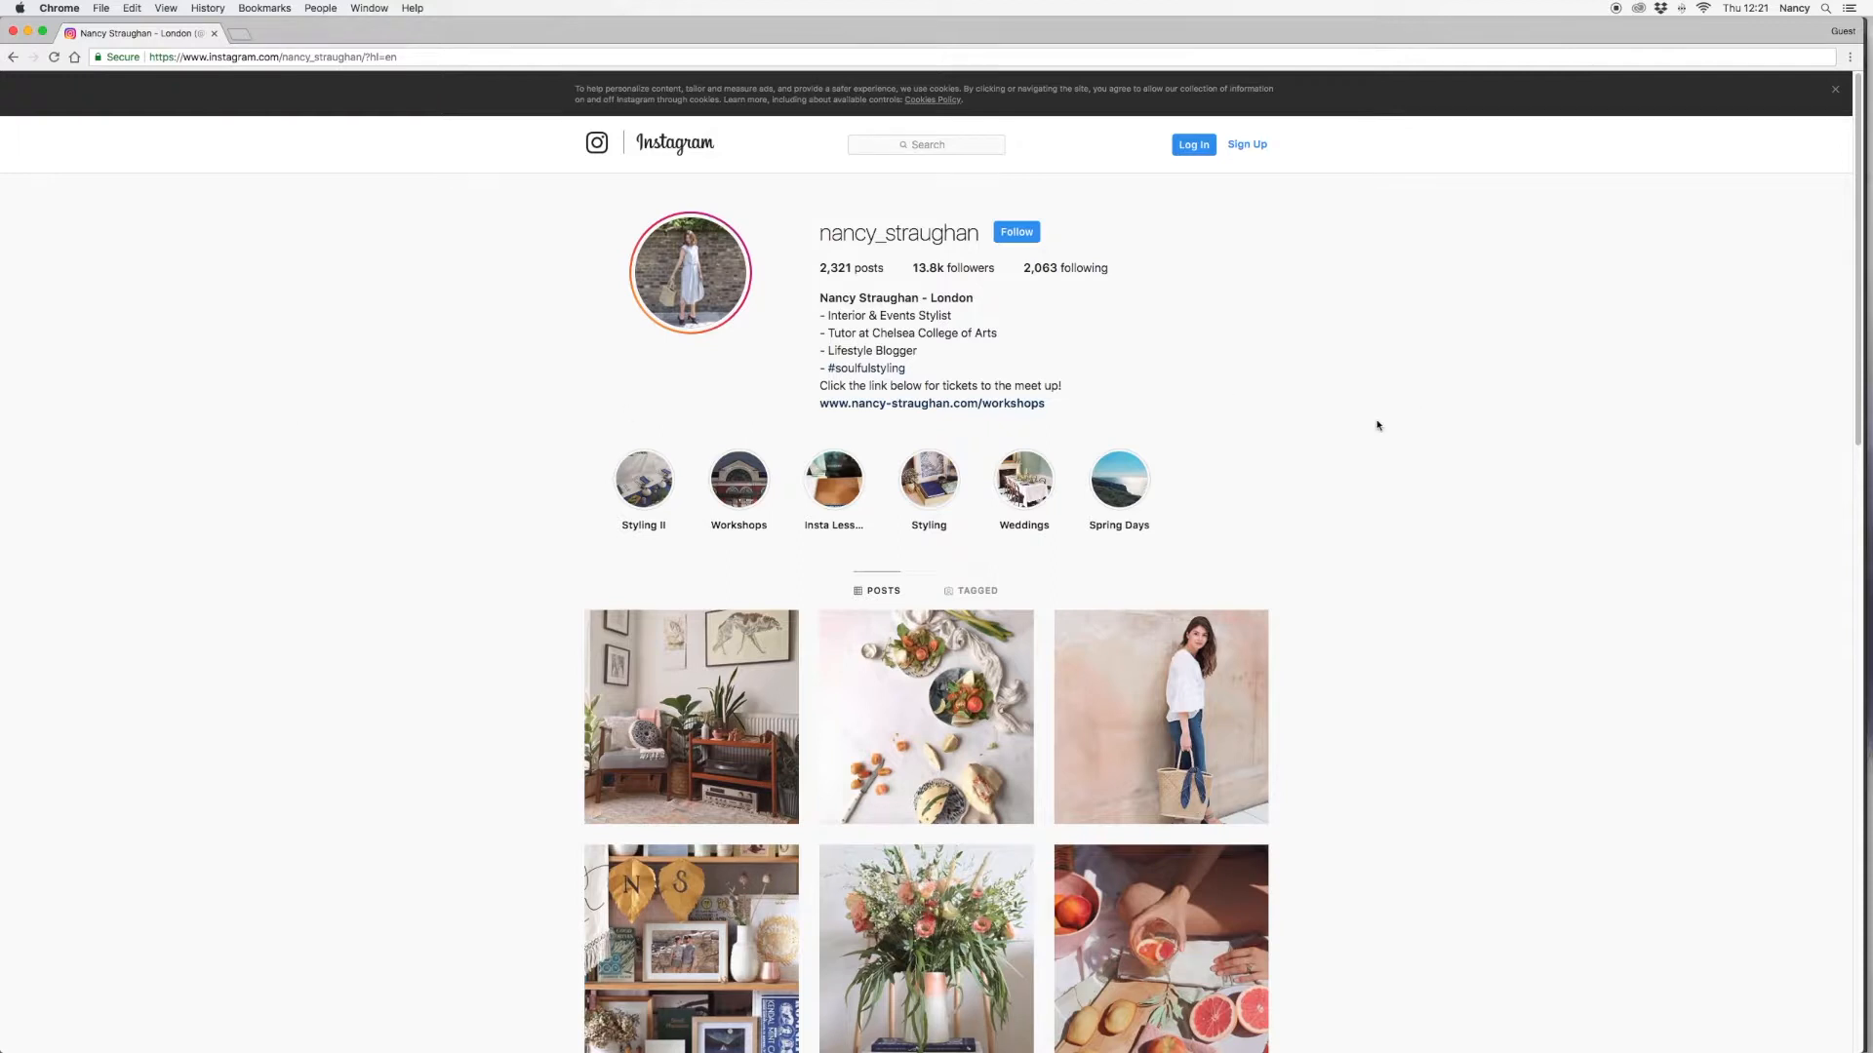
pyautogui.scroll(-1, 1855, 139)
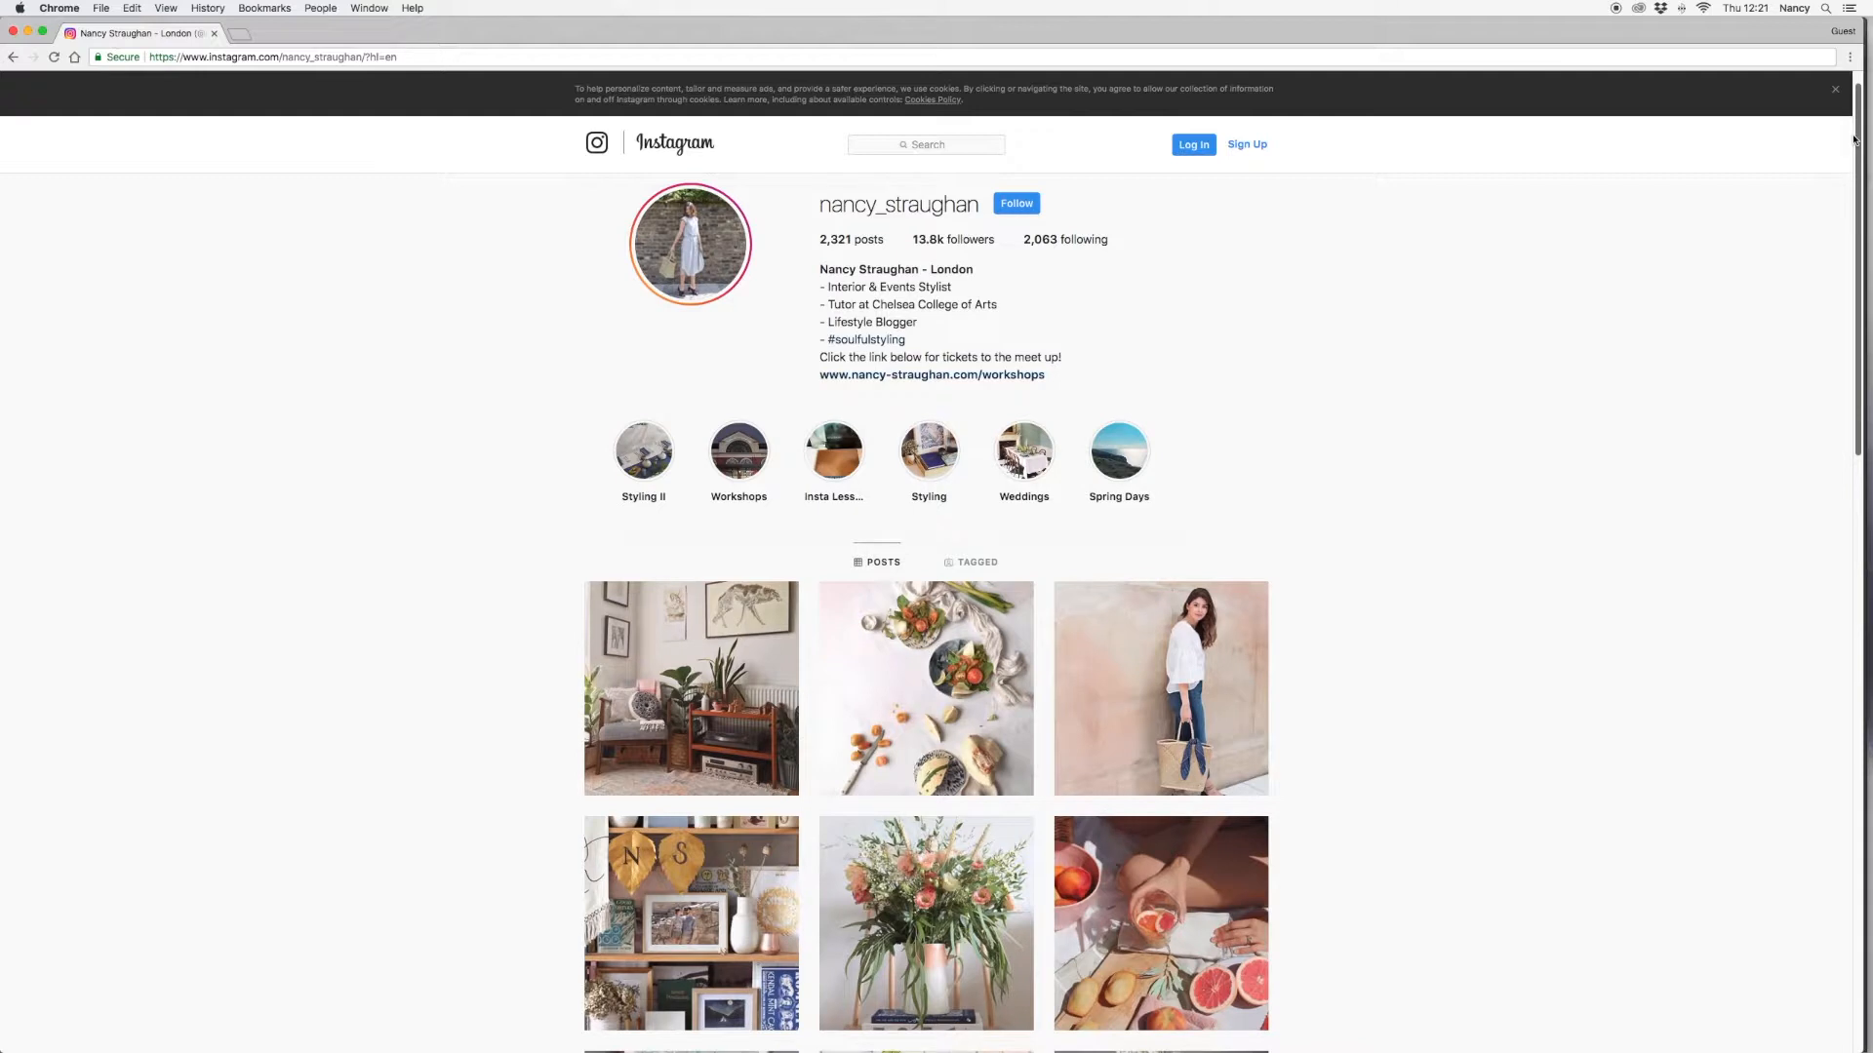
pyautogui.moveTo(1853, 141); pyautogui.dragTo(1803, 300)
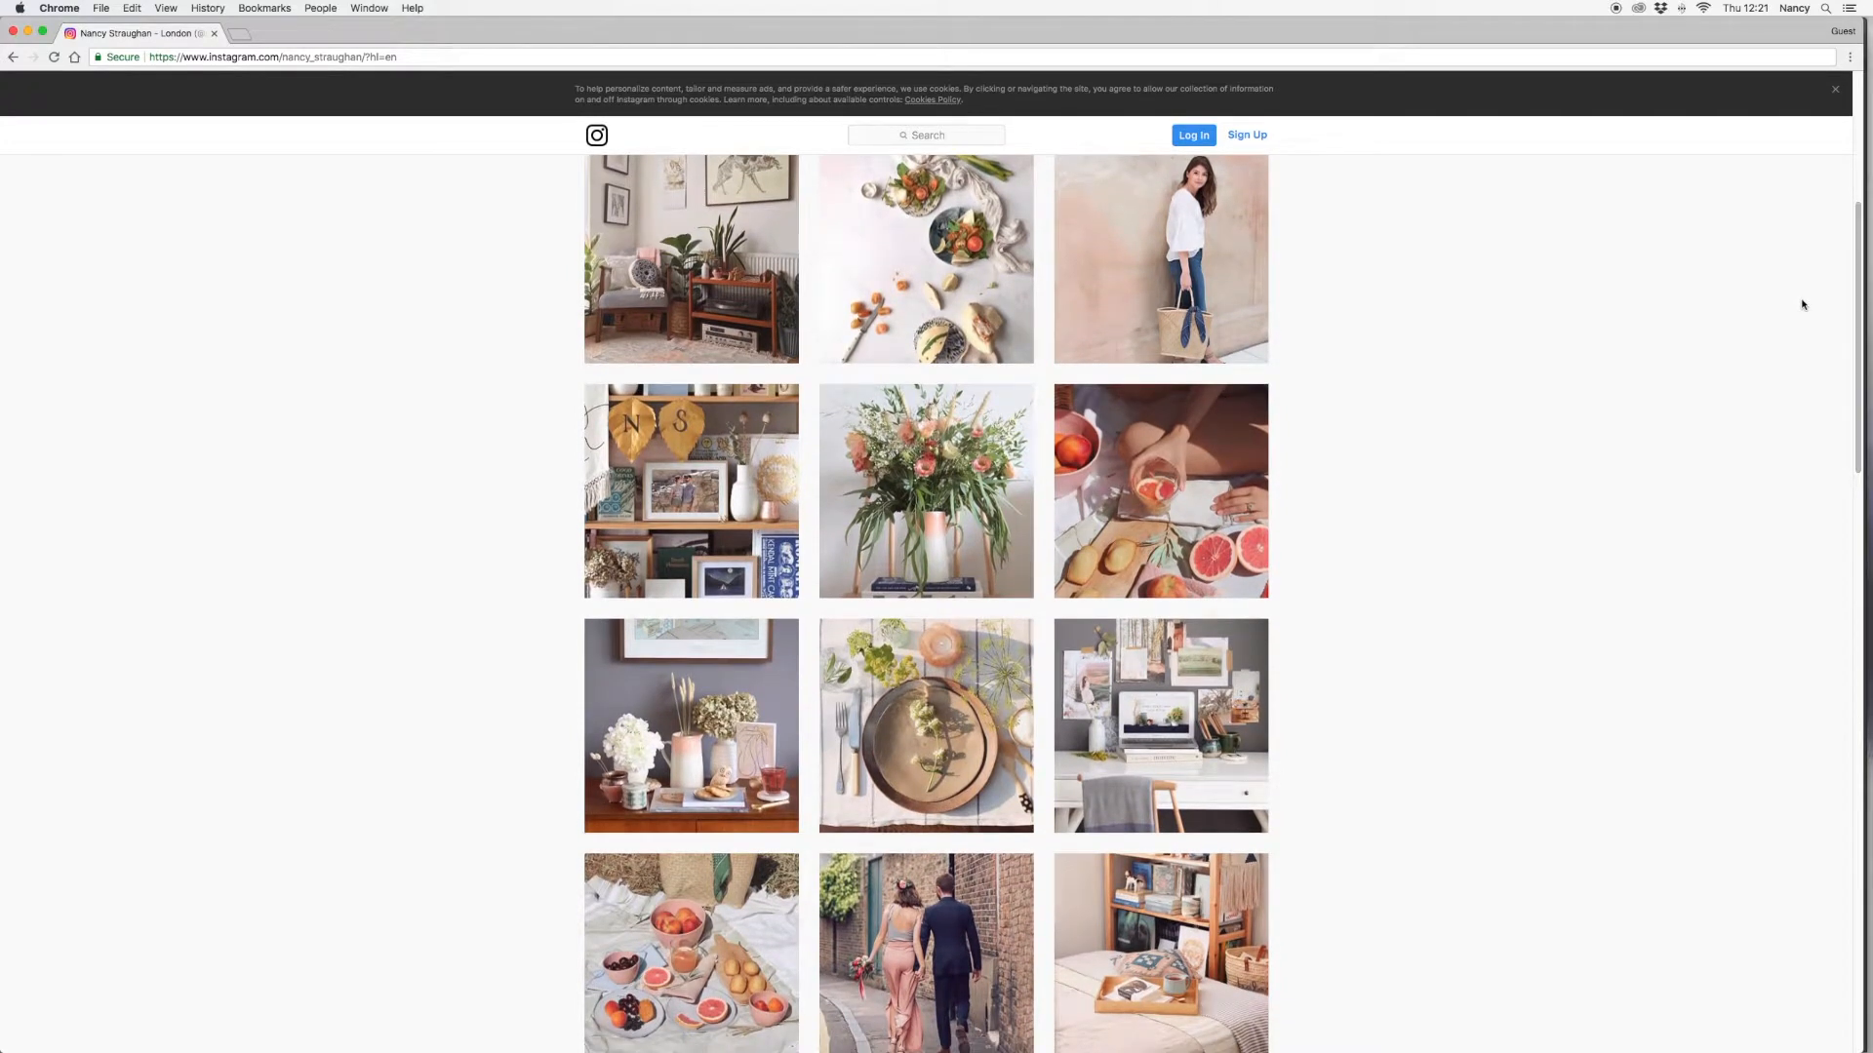
# Examine the posts one by one from the woman with the basket bag to the breakfast picnic, and close the post viewer
pyautogui.click(1112, 313)
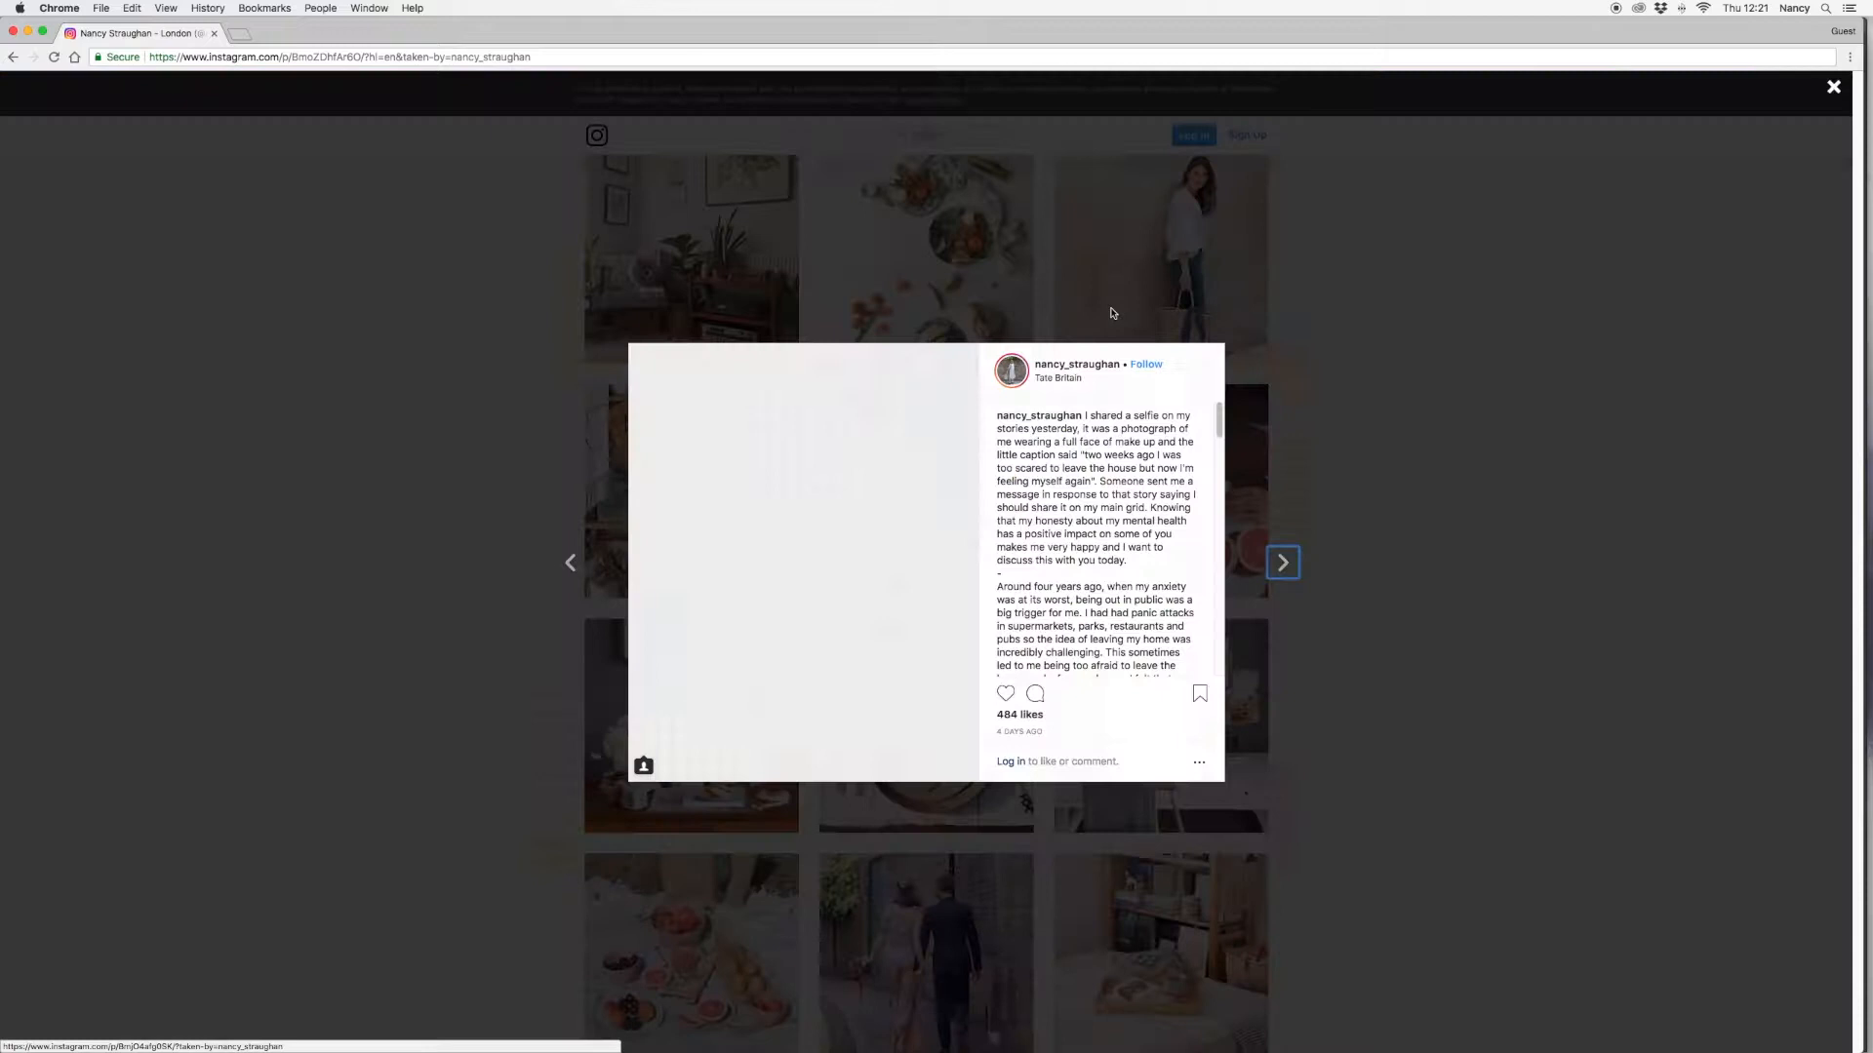
pyautogui.click(1284, 564)
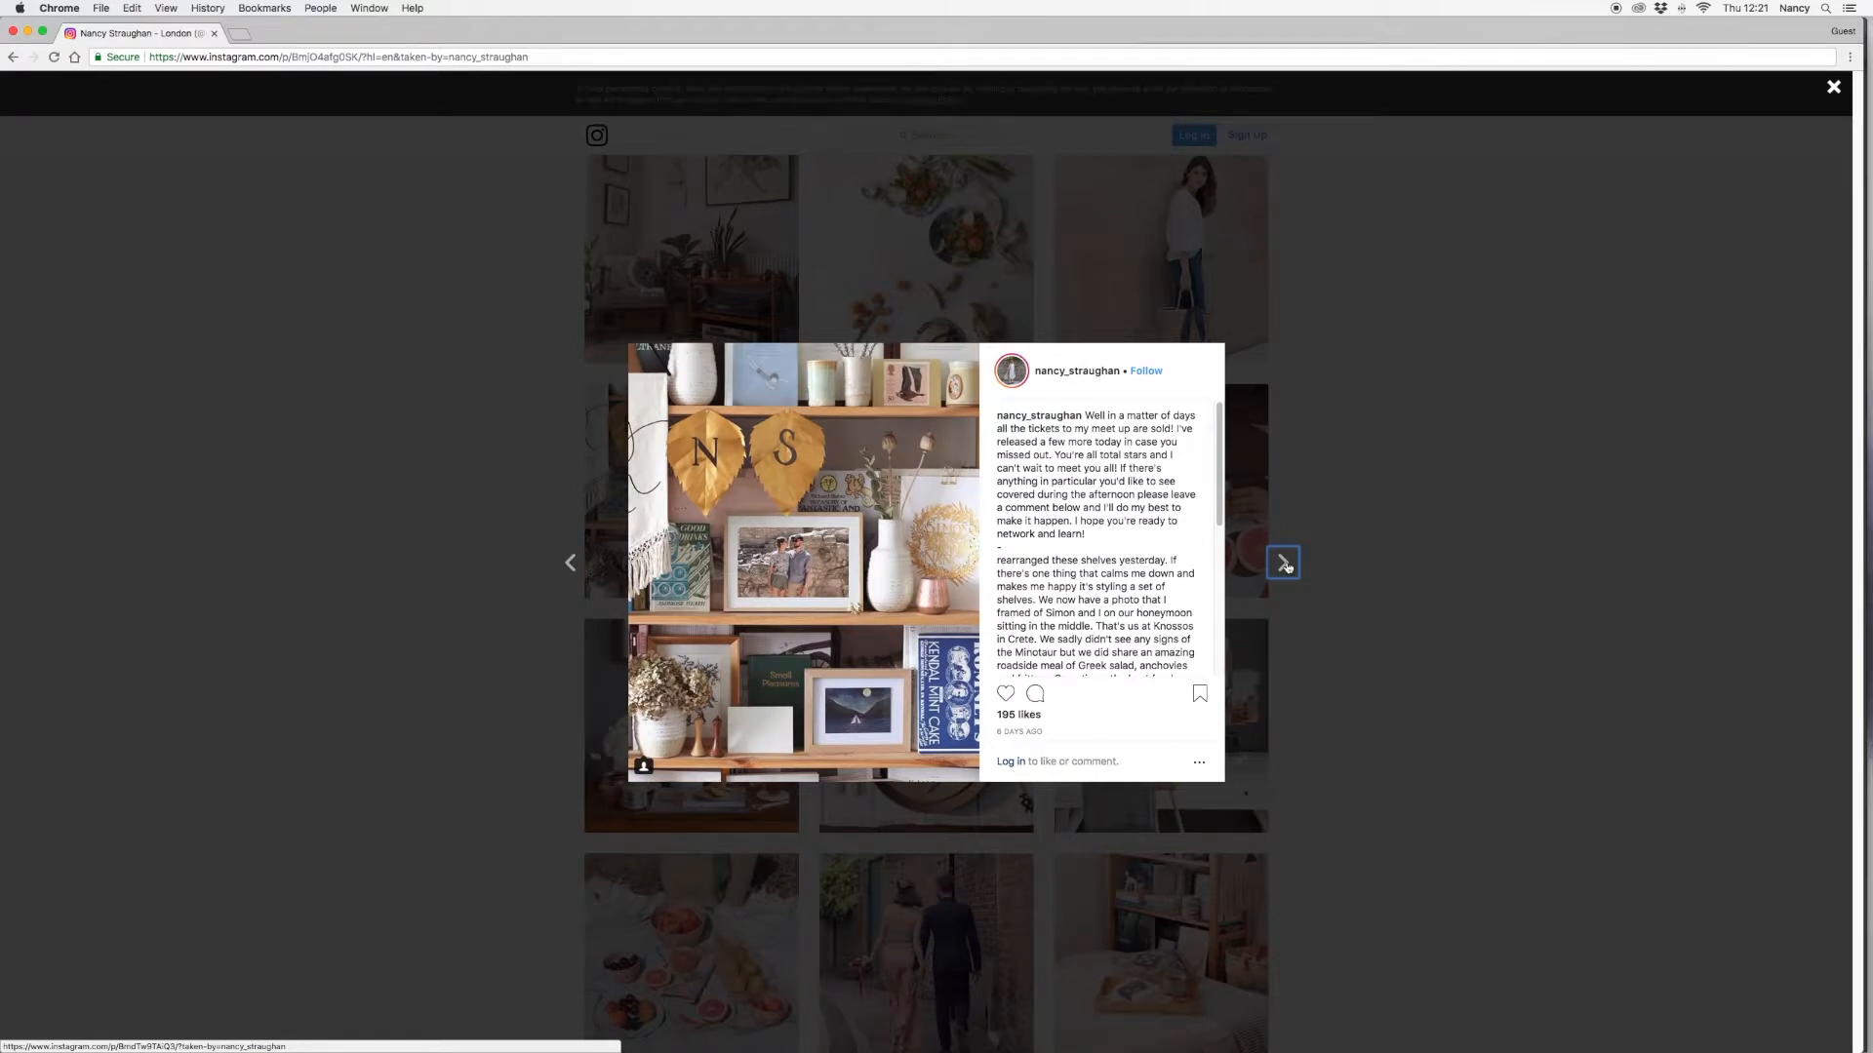
pyautogui.click(1284, 564)
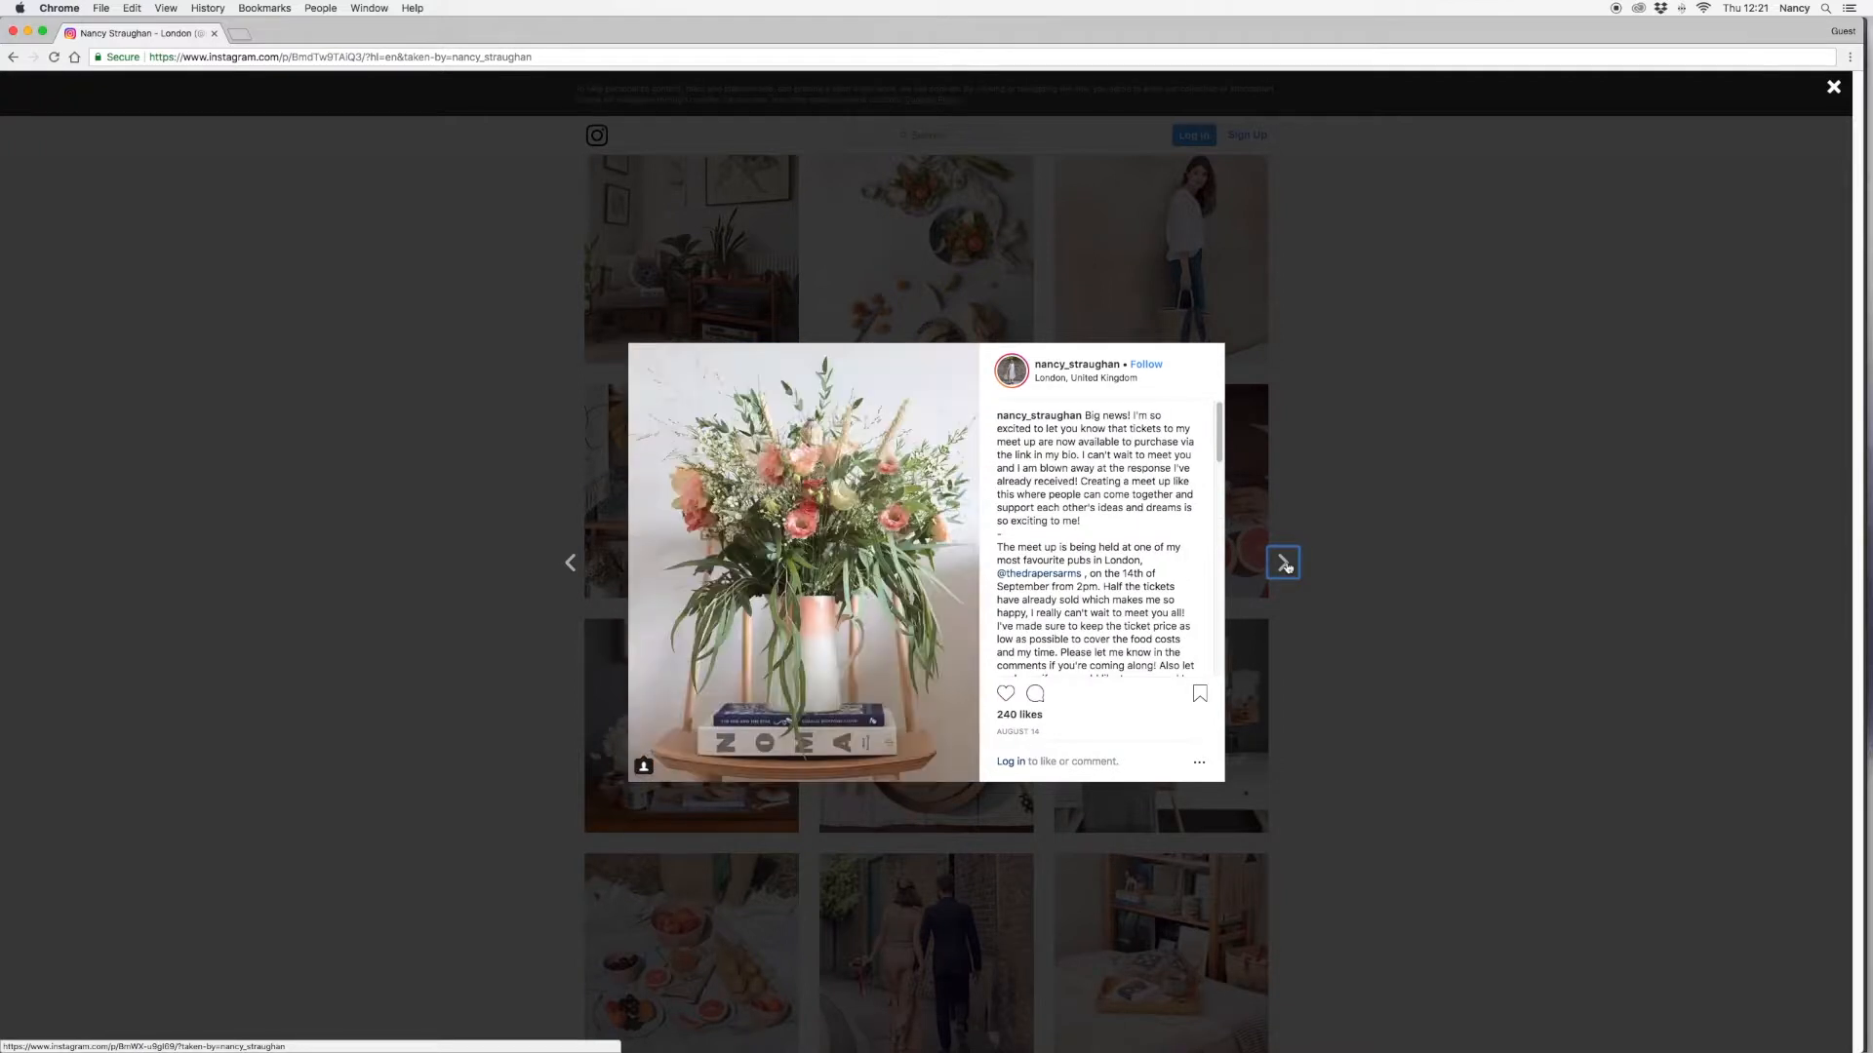
pyautogui.click(1284, 564)
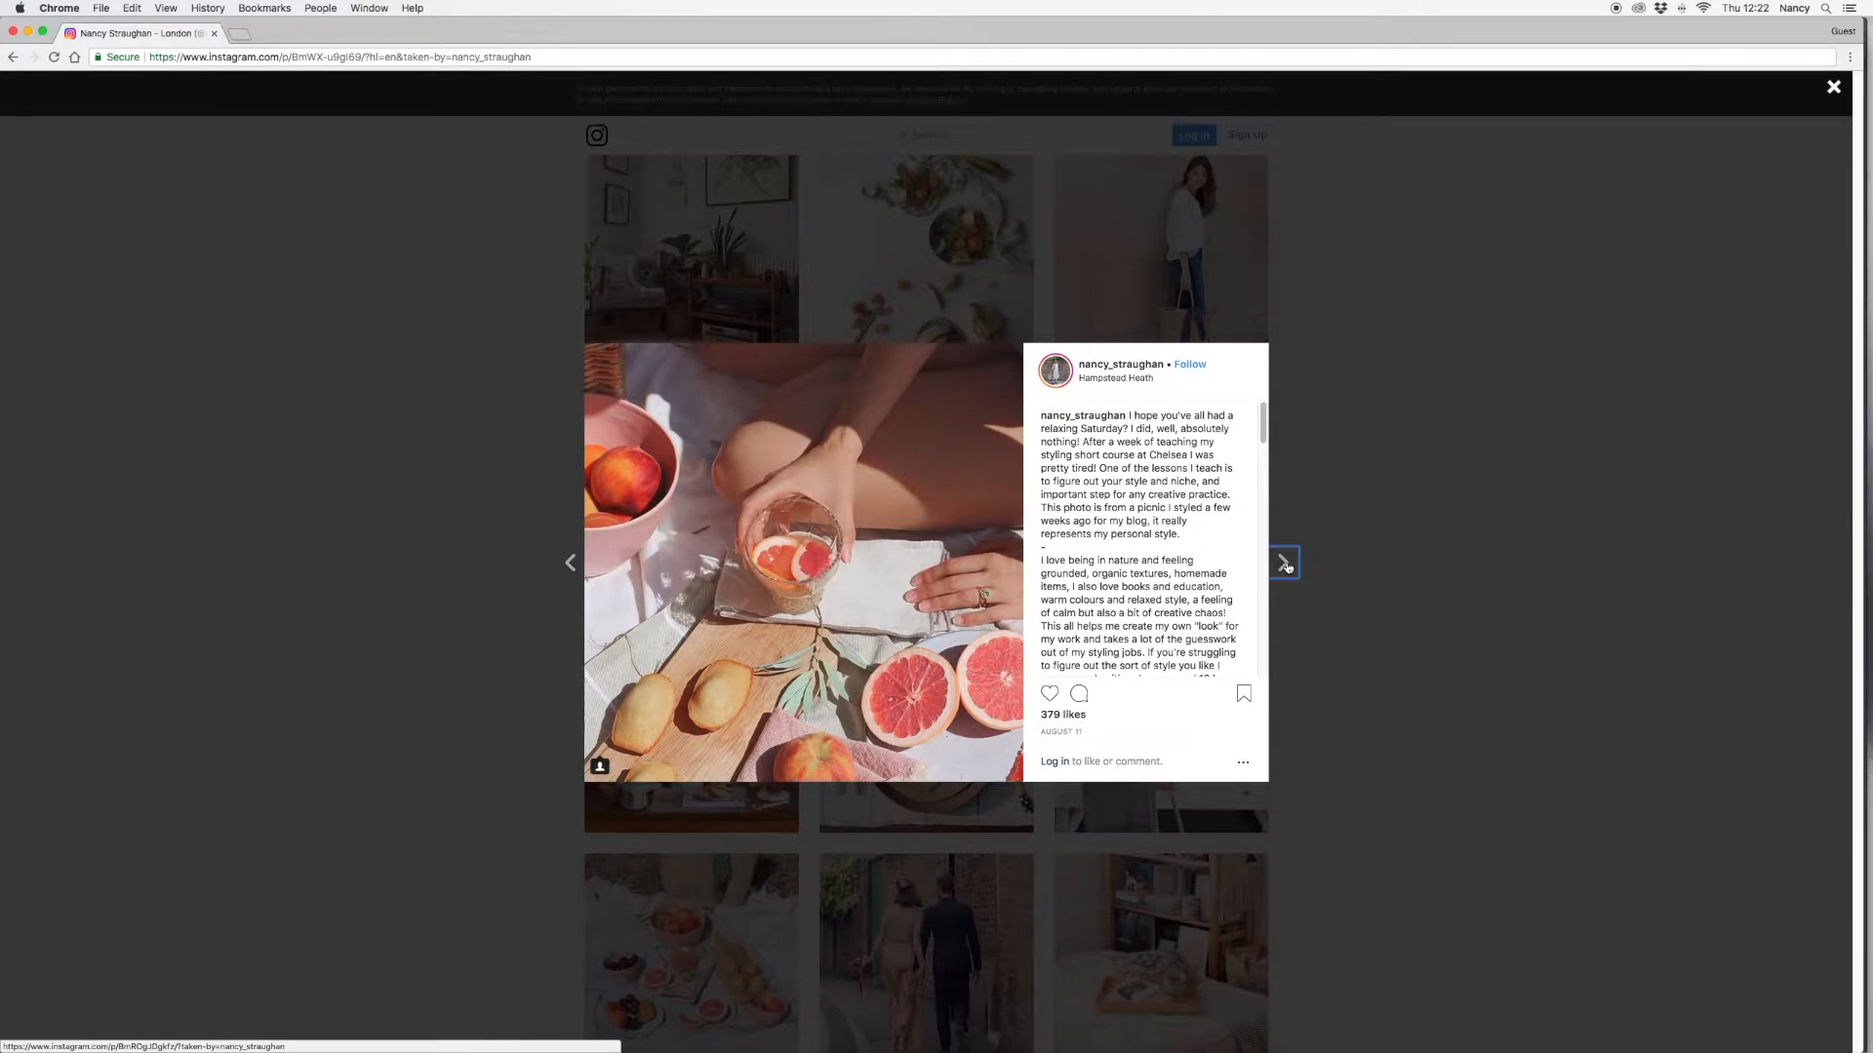
pyautogui.click(1285, 564)
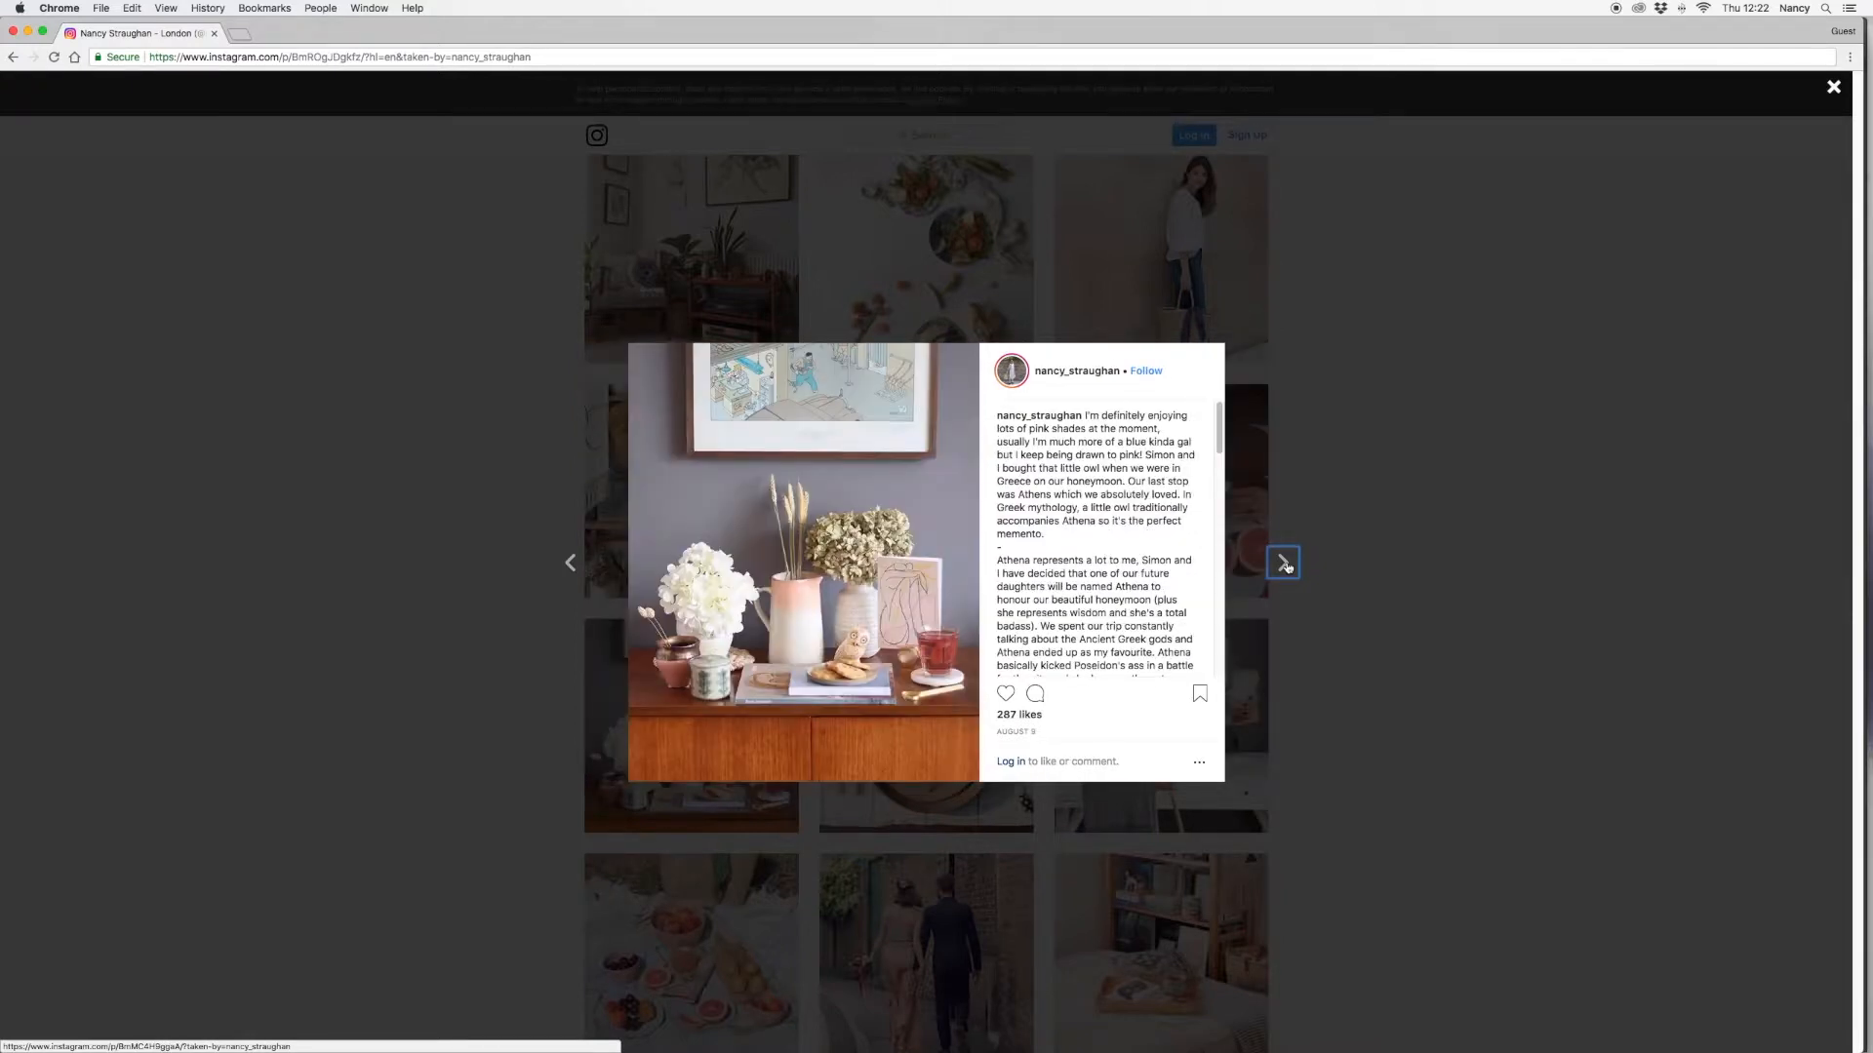
pyautogui.click(1285, 563)
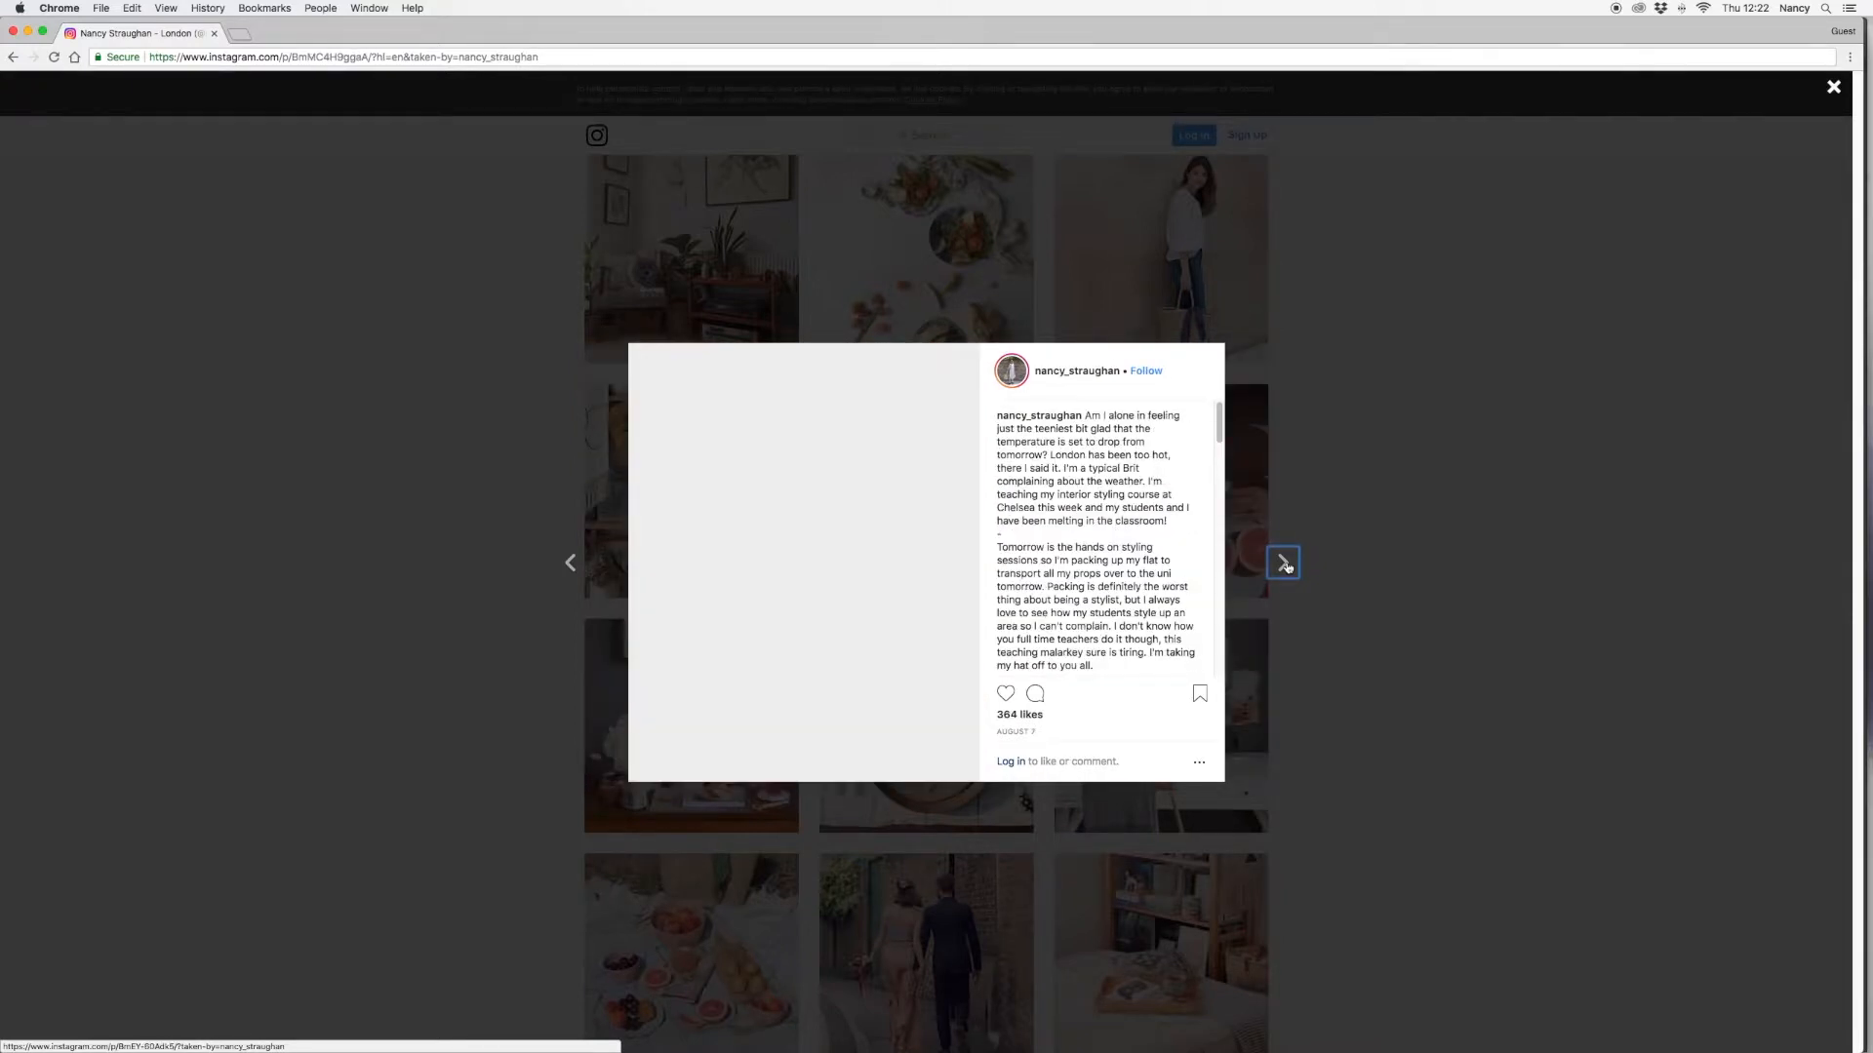
pyautogui.click(1284, 564)
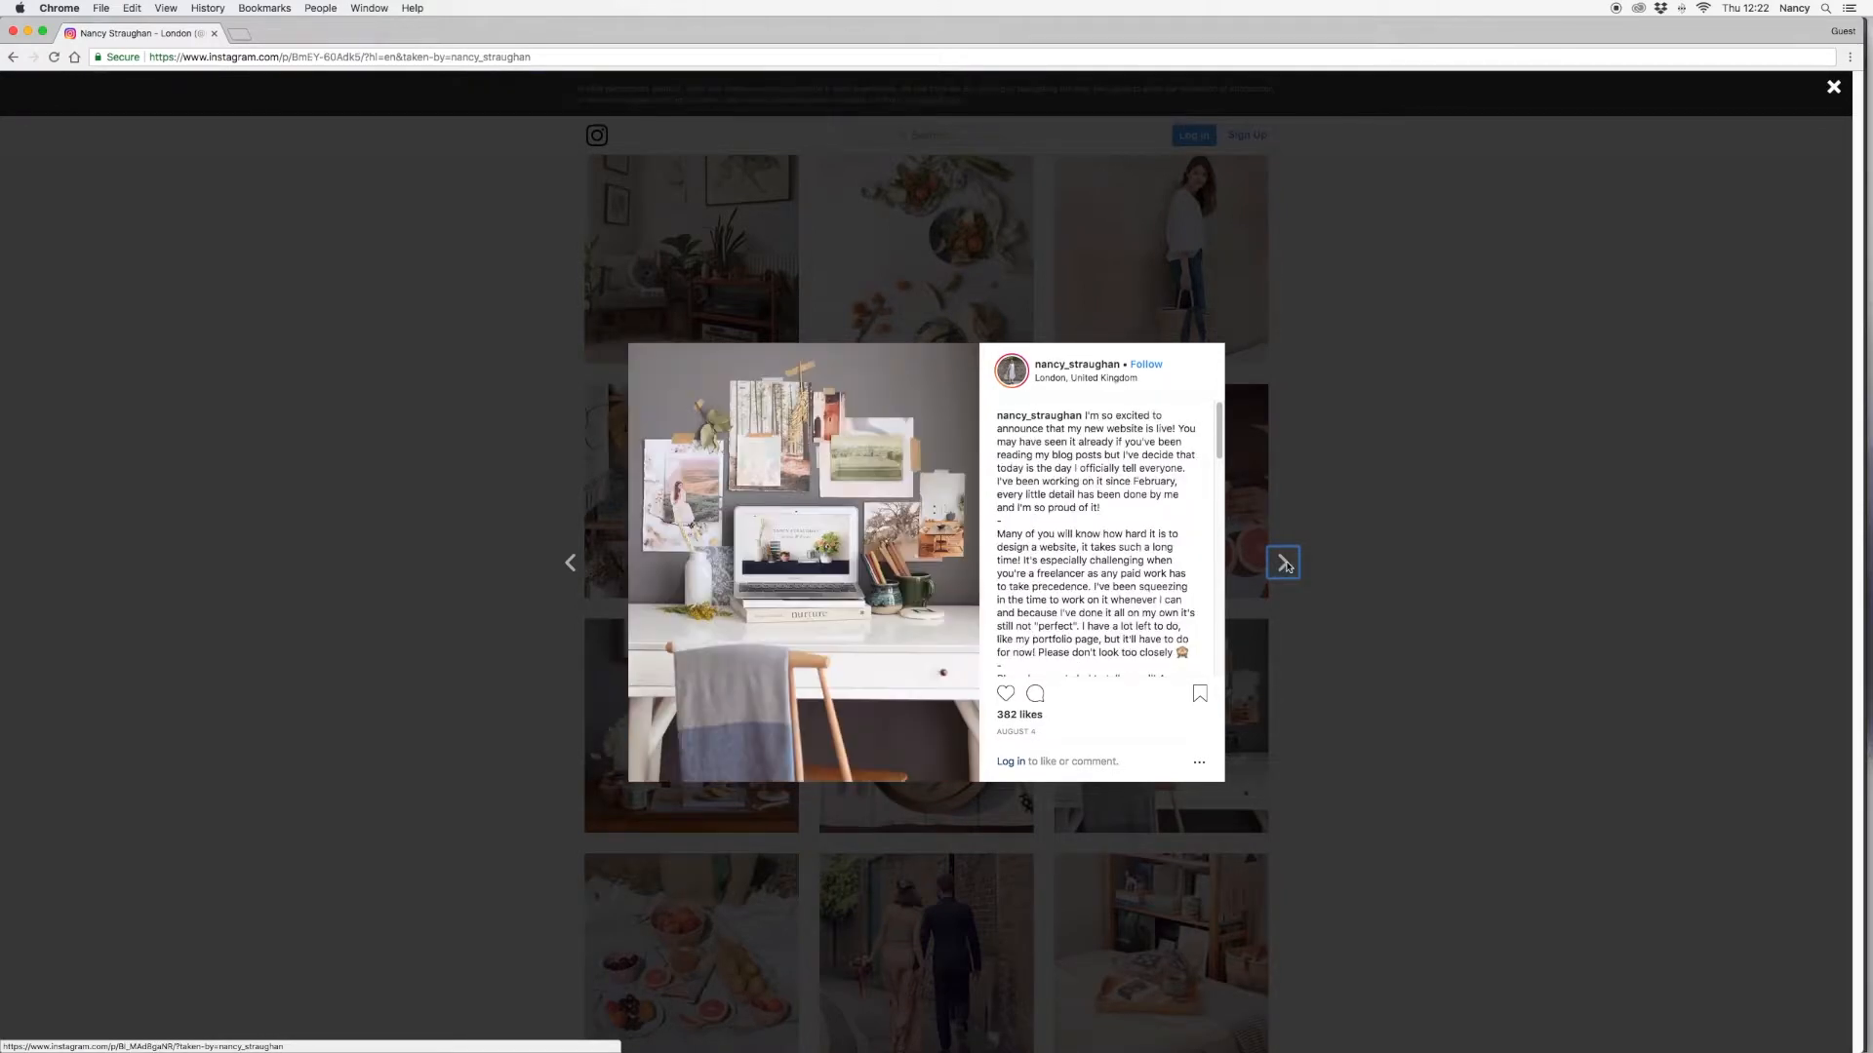
pyautogui.click(1284, 564)
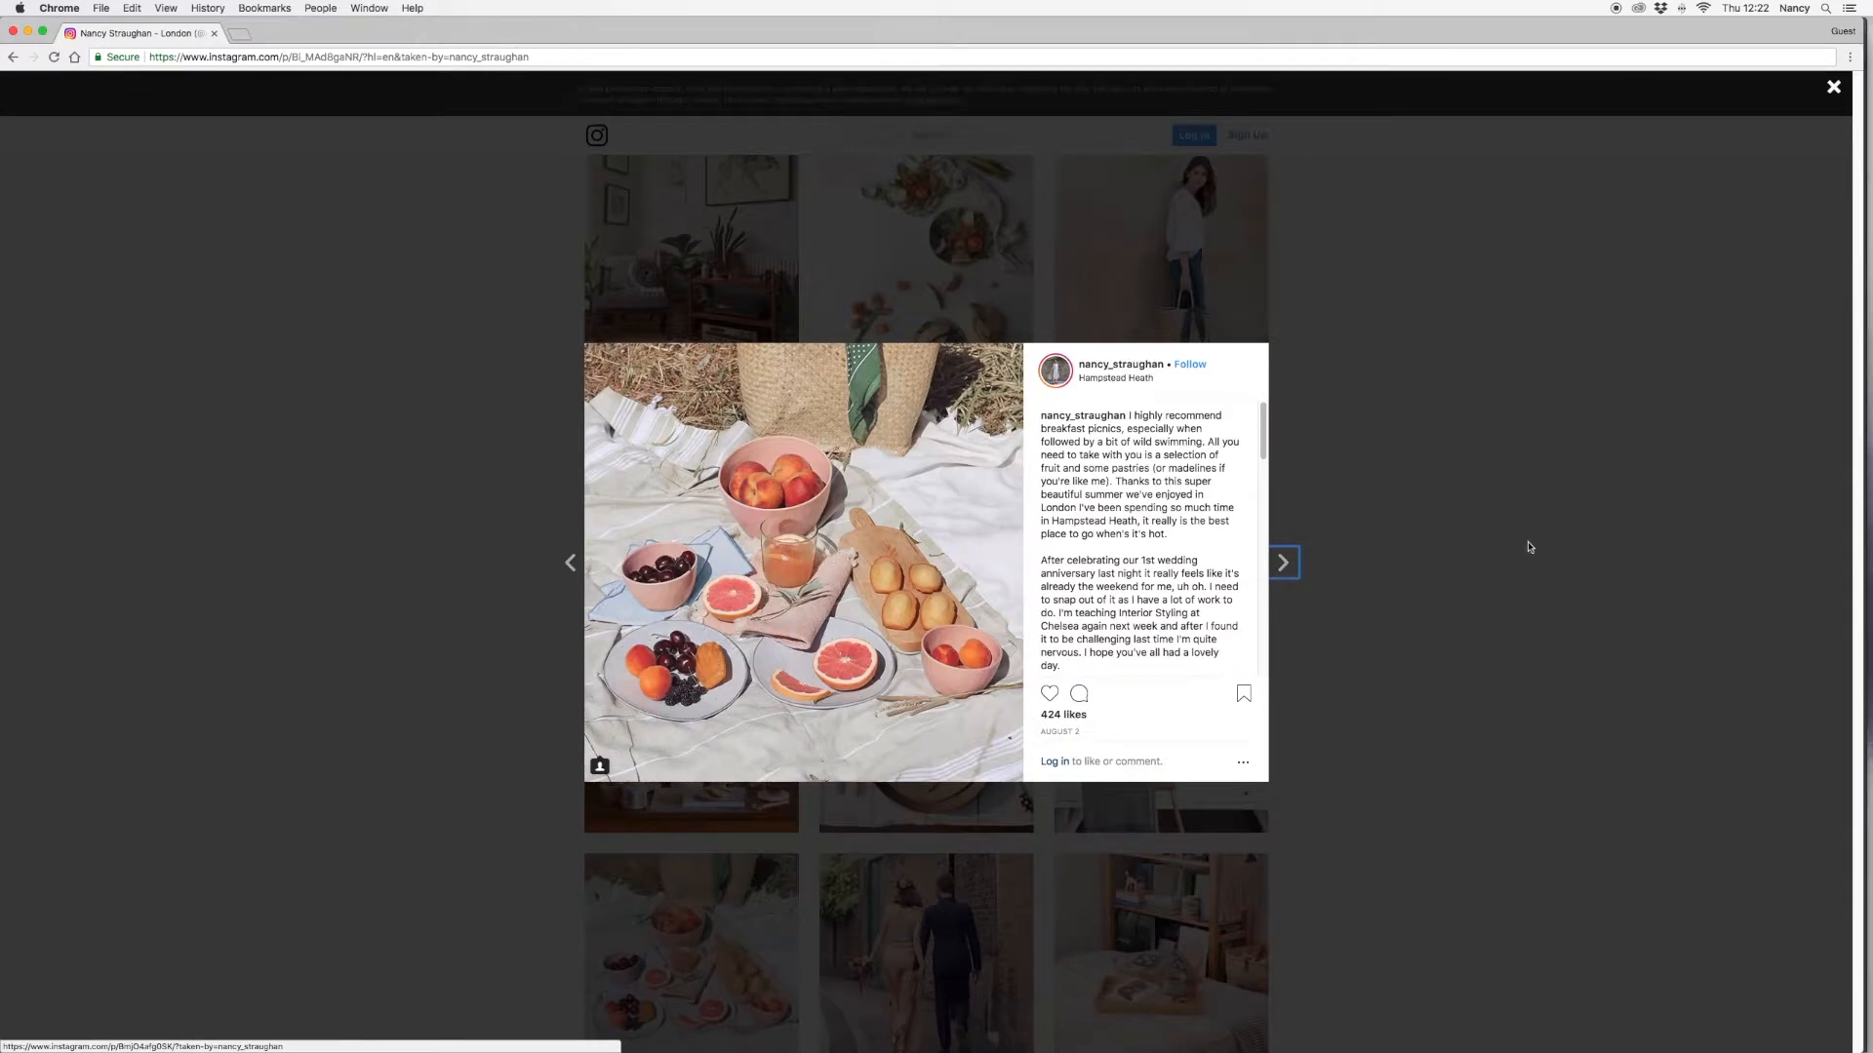
pyautogui.click(1527, 546)
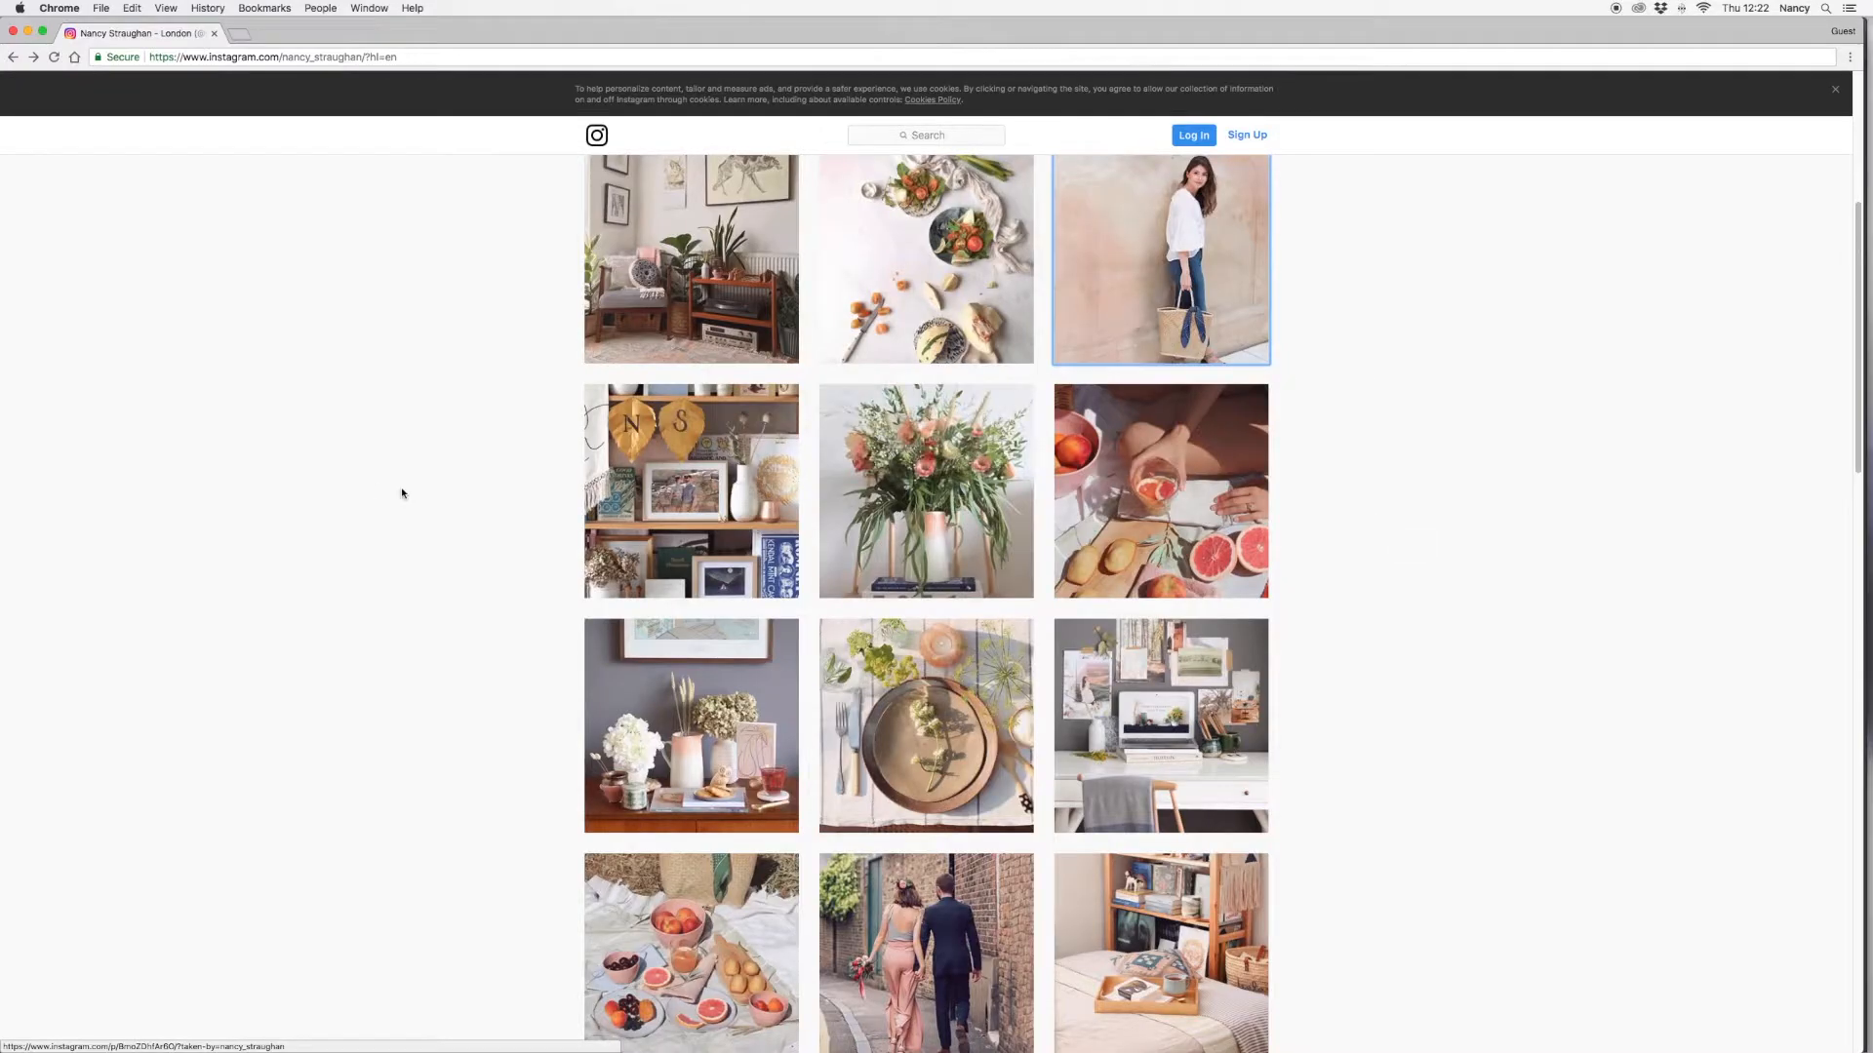
# Switch back to Photoshop and create a new 1080 x 1350 pixel RGB document at 72 pixels/inch with a white background
pyautogui.moveTo(3, 526)
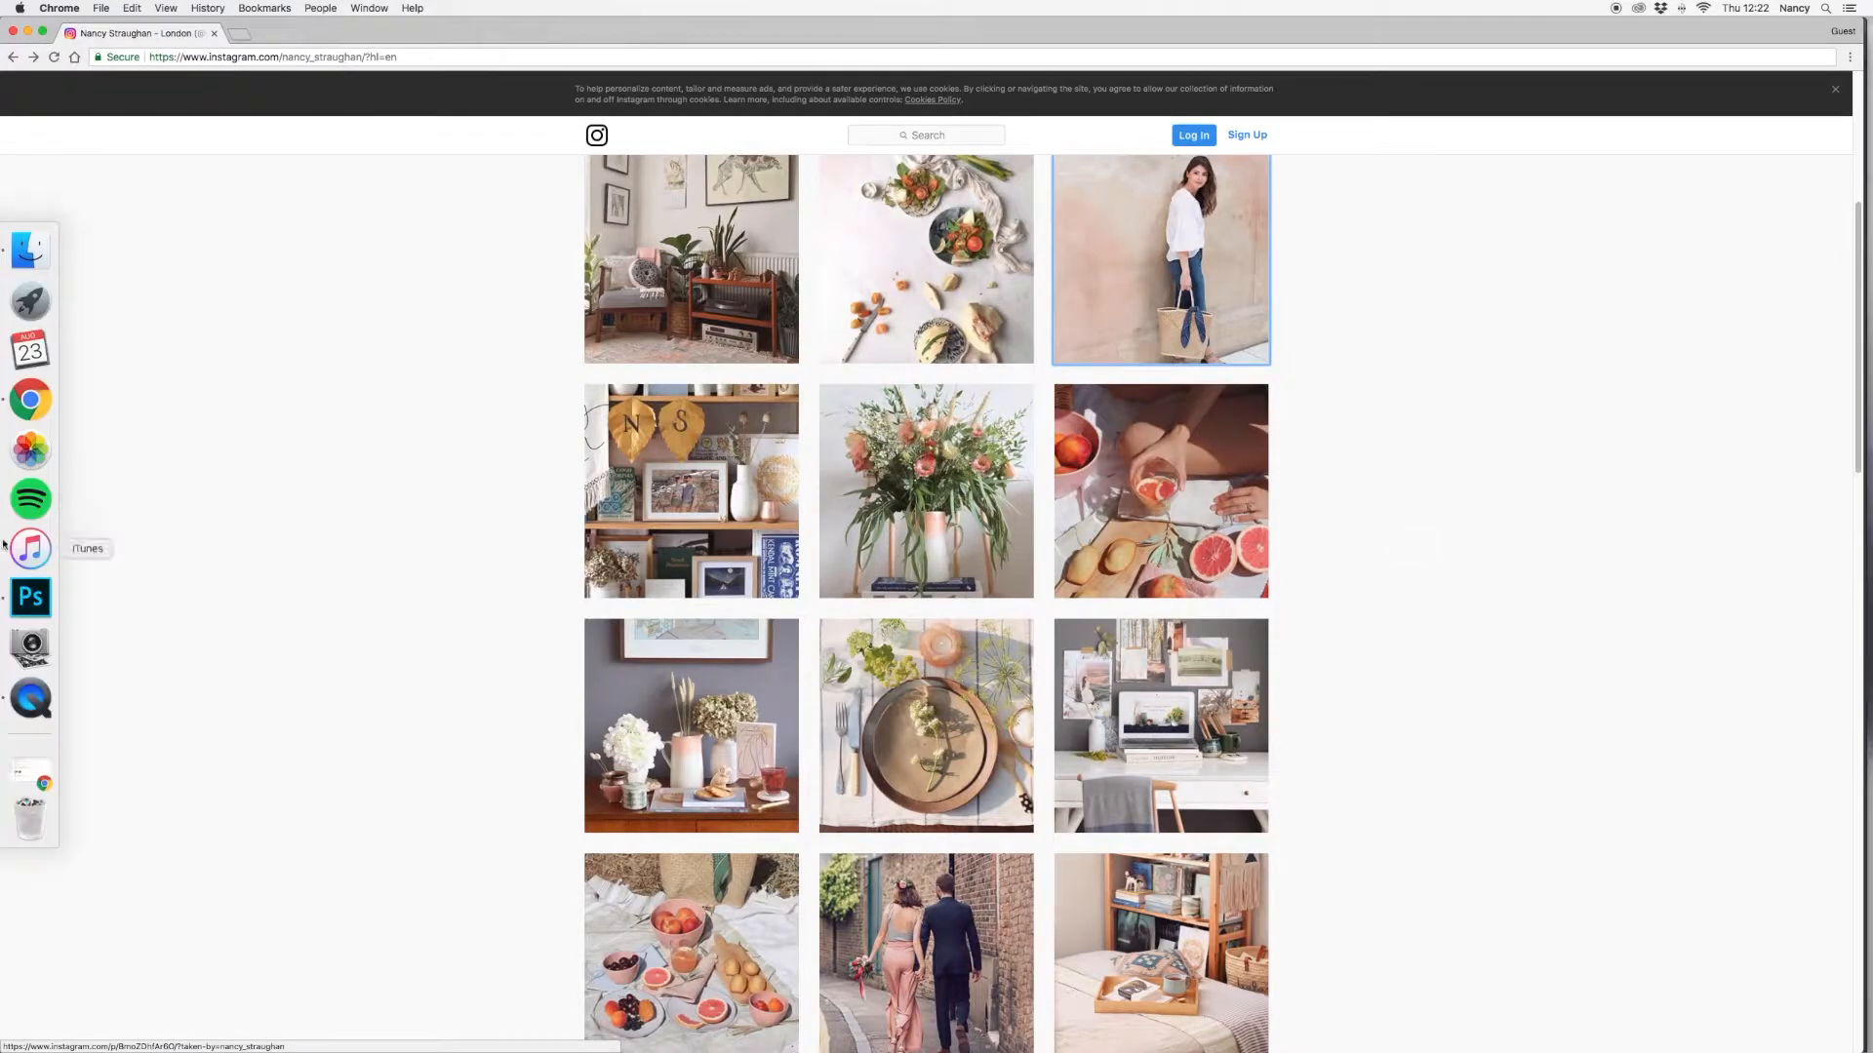
pyautogui.click(29, 598)
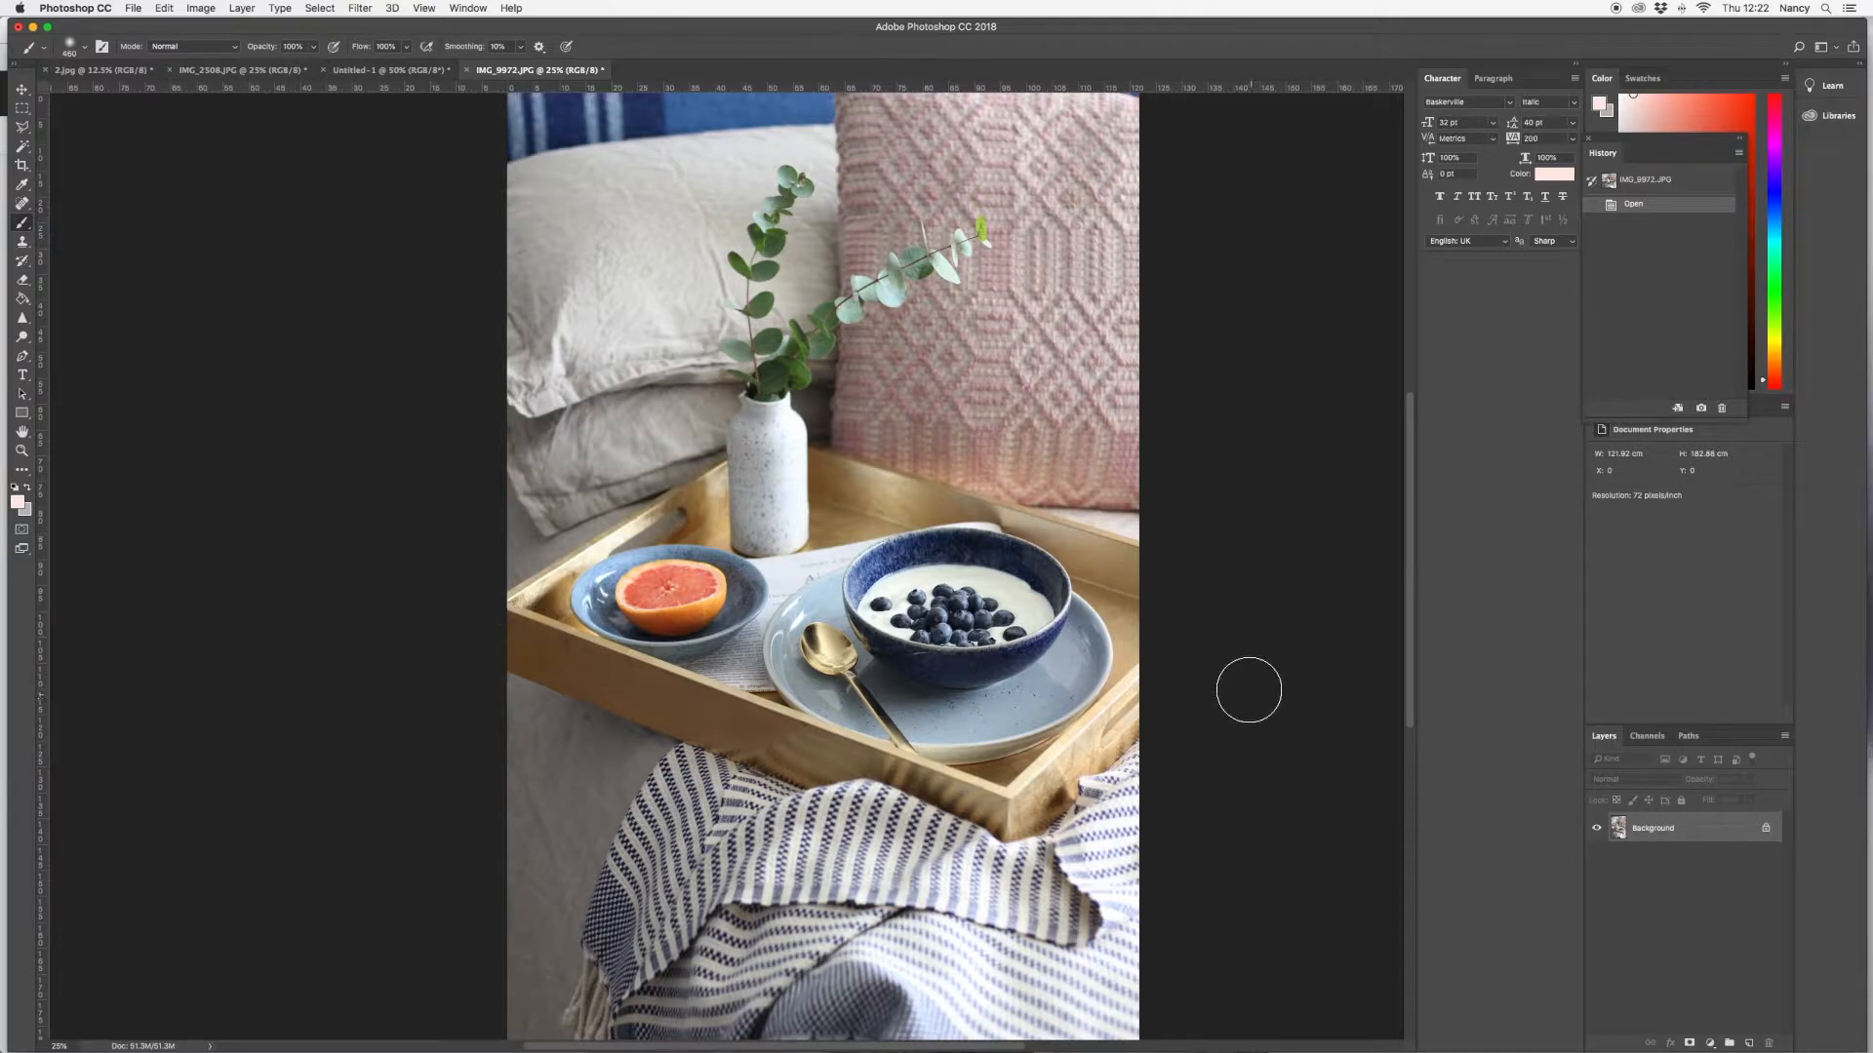
pyautogui.click(134, 8)
pyautogui.click(134, 7)
pyautogui.press('super+n')
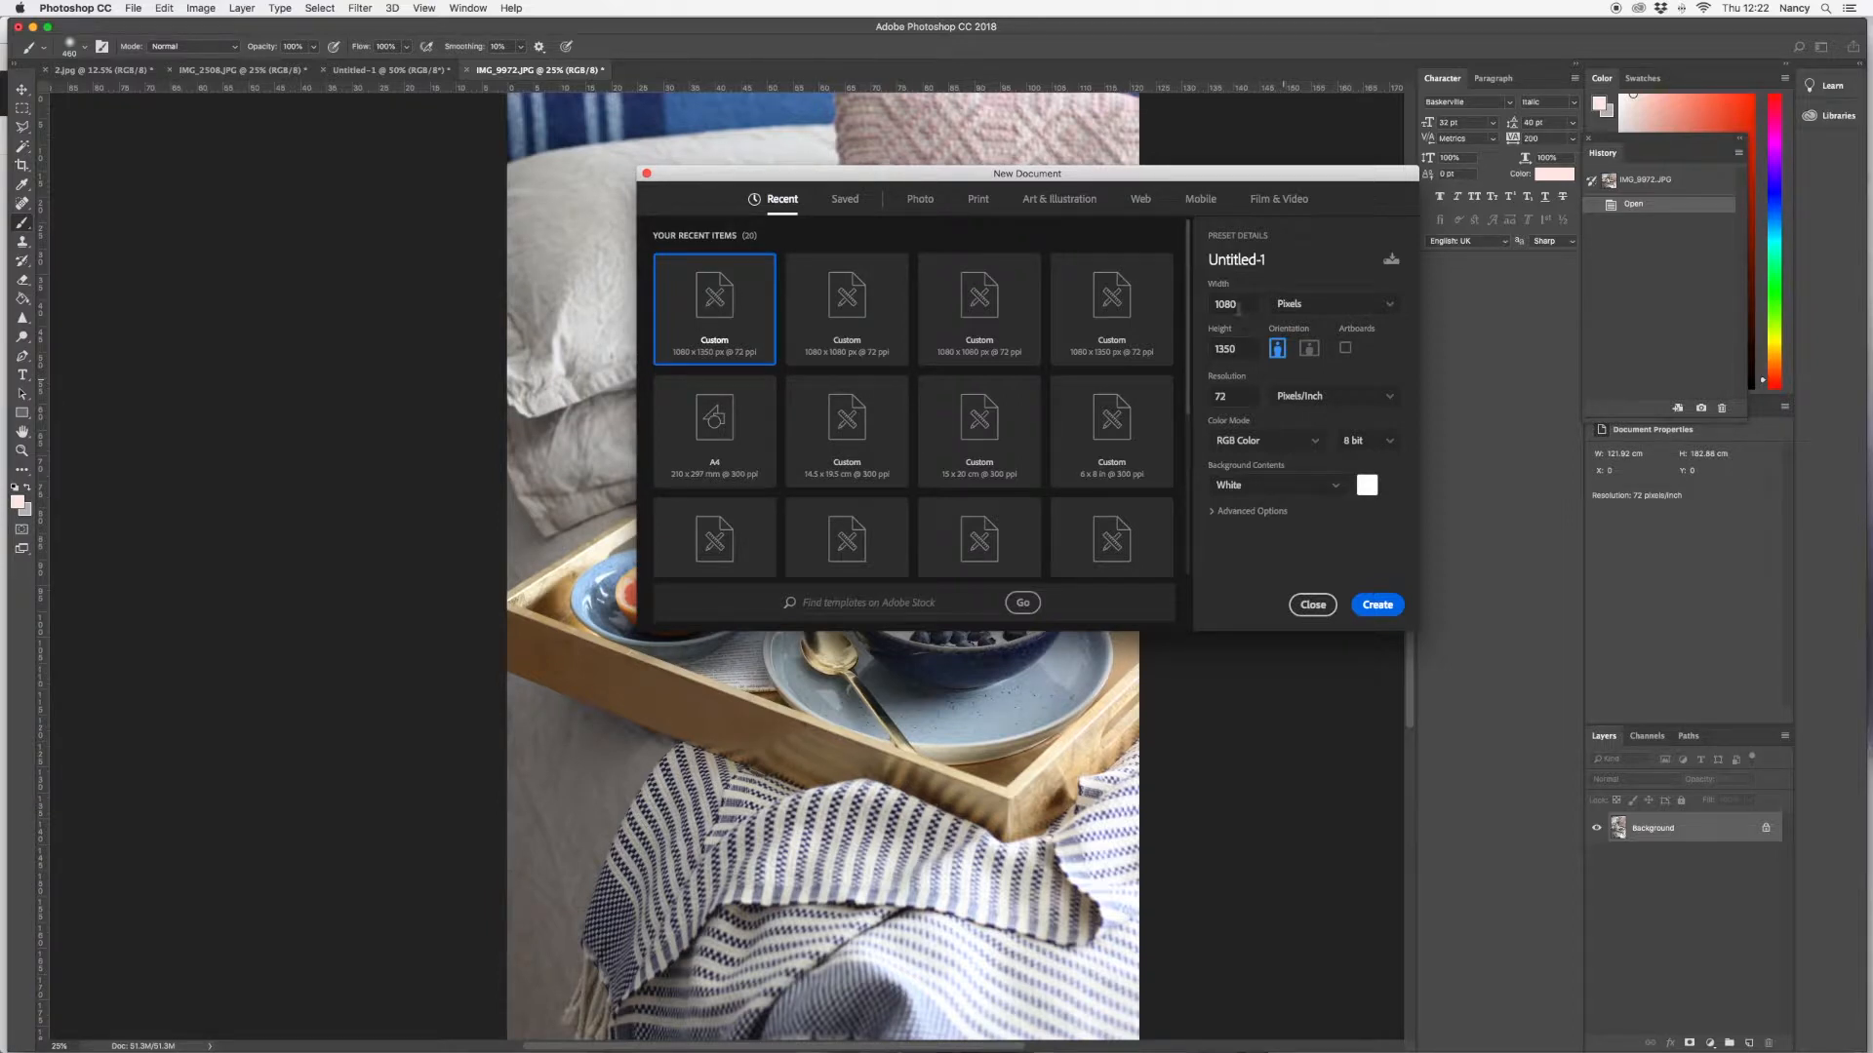
pyautogui.doubleClick(1237, 305)
pyautogui.doubleClick(1247, 349)
pyautogui.click(1247, 349)
pyautogui.click(1378, 604)
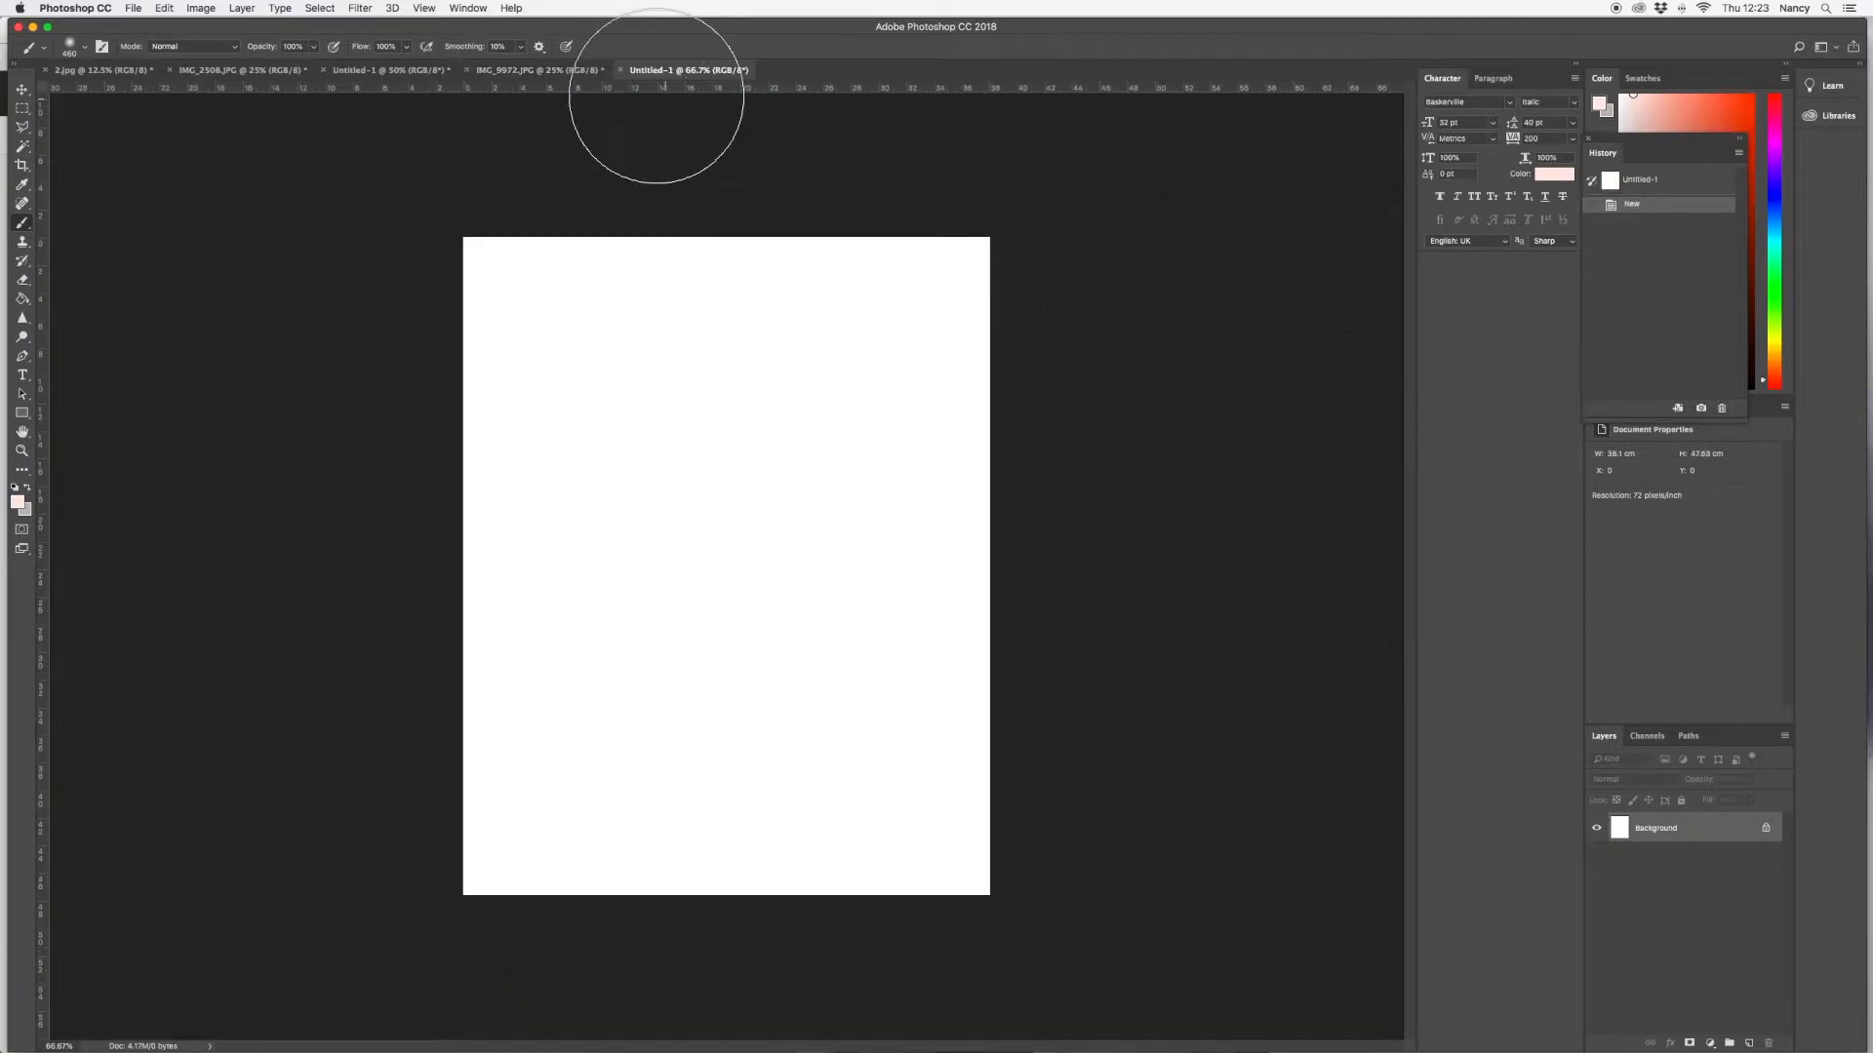
# Copy the entire IMG_9972.JPG photo and paste it into the new blank document, accepting the colour profile conversion
pyautogui.click(578, 72)
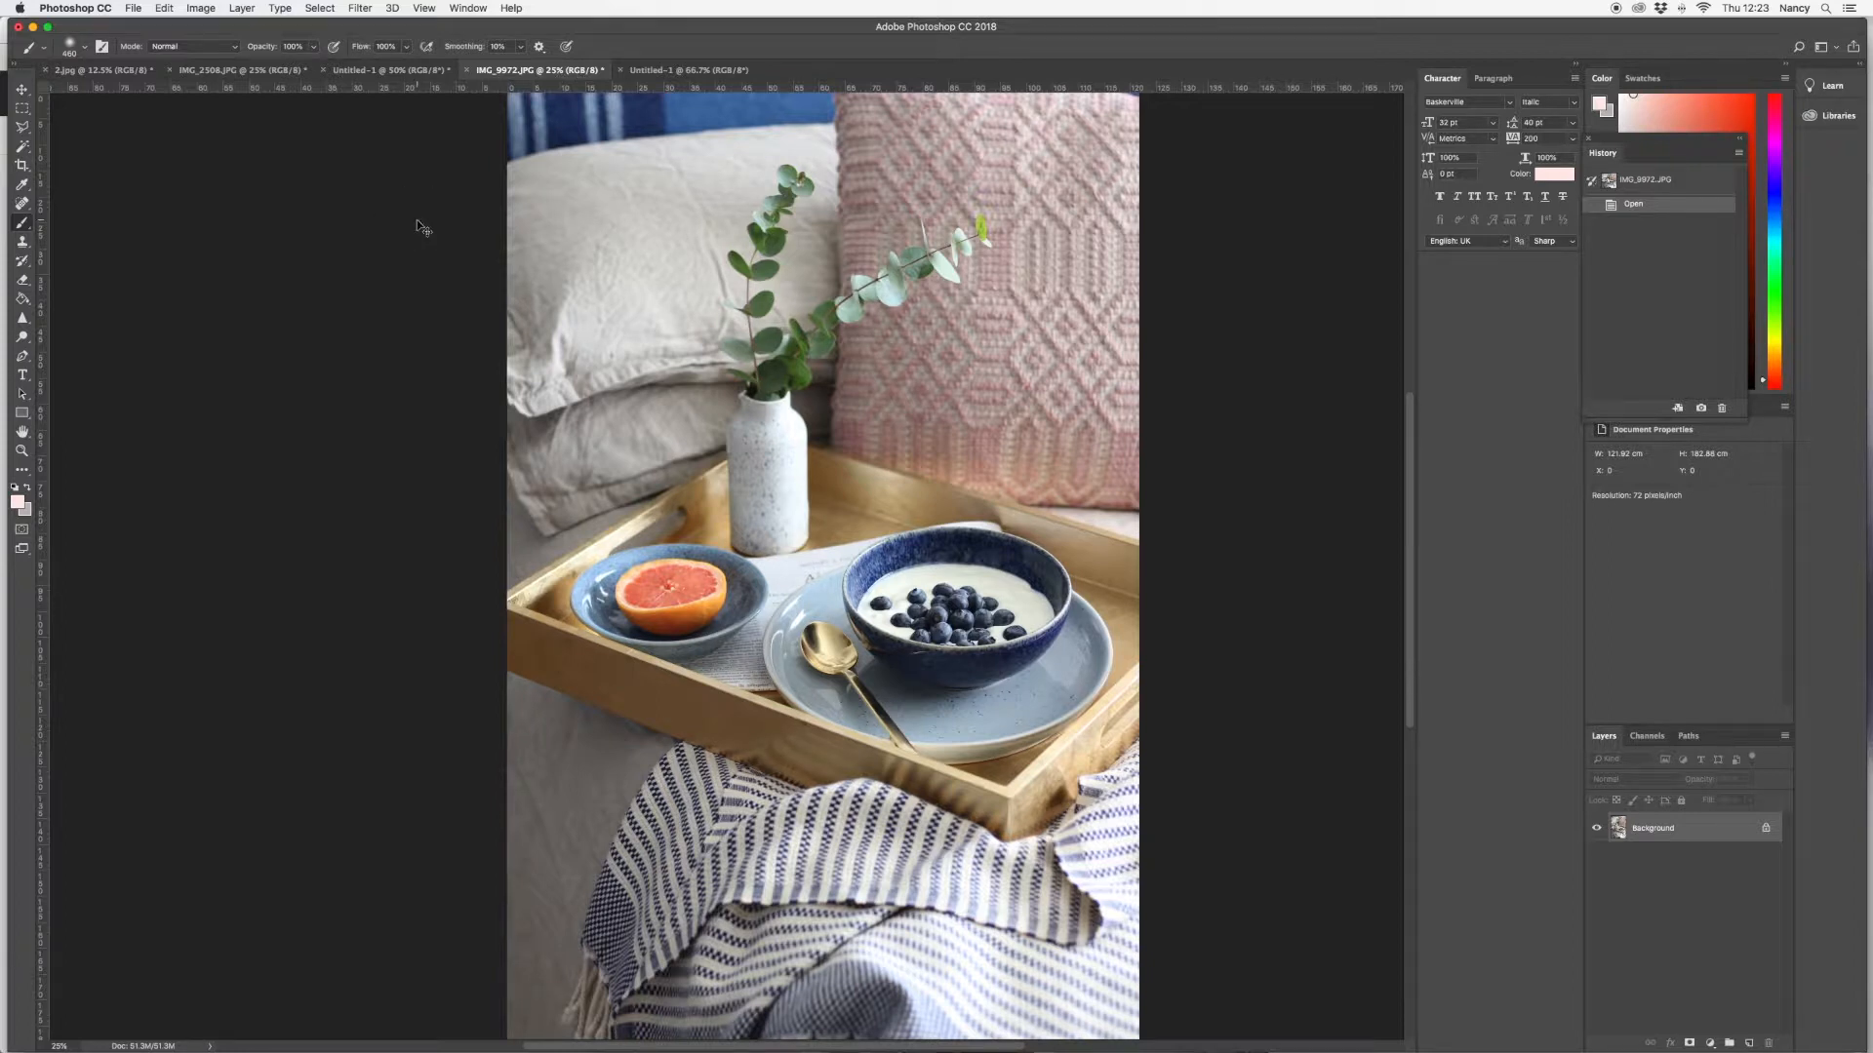
pyautogui.press('super+a')
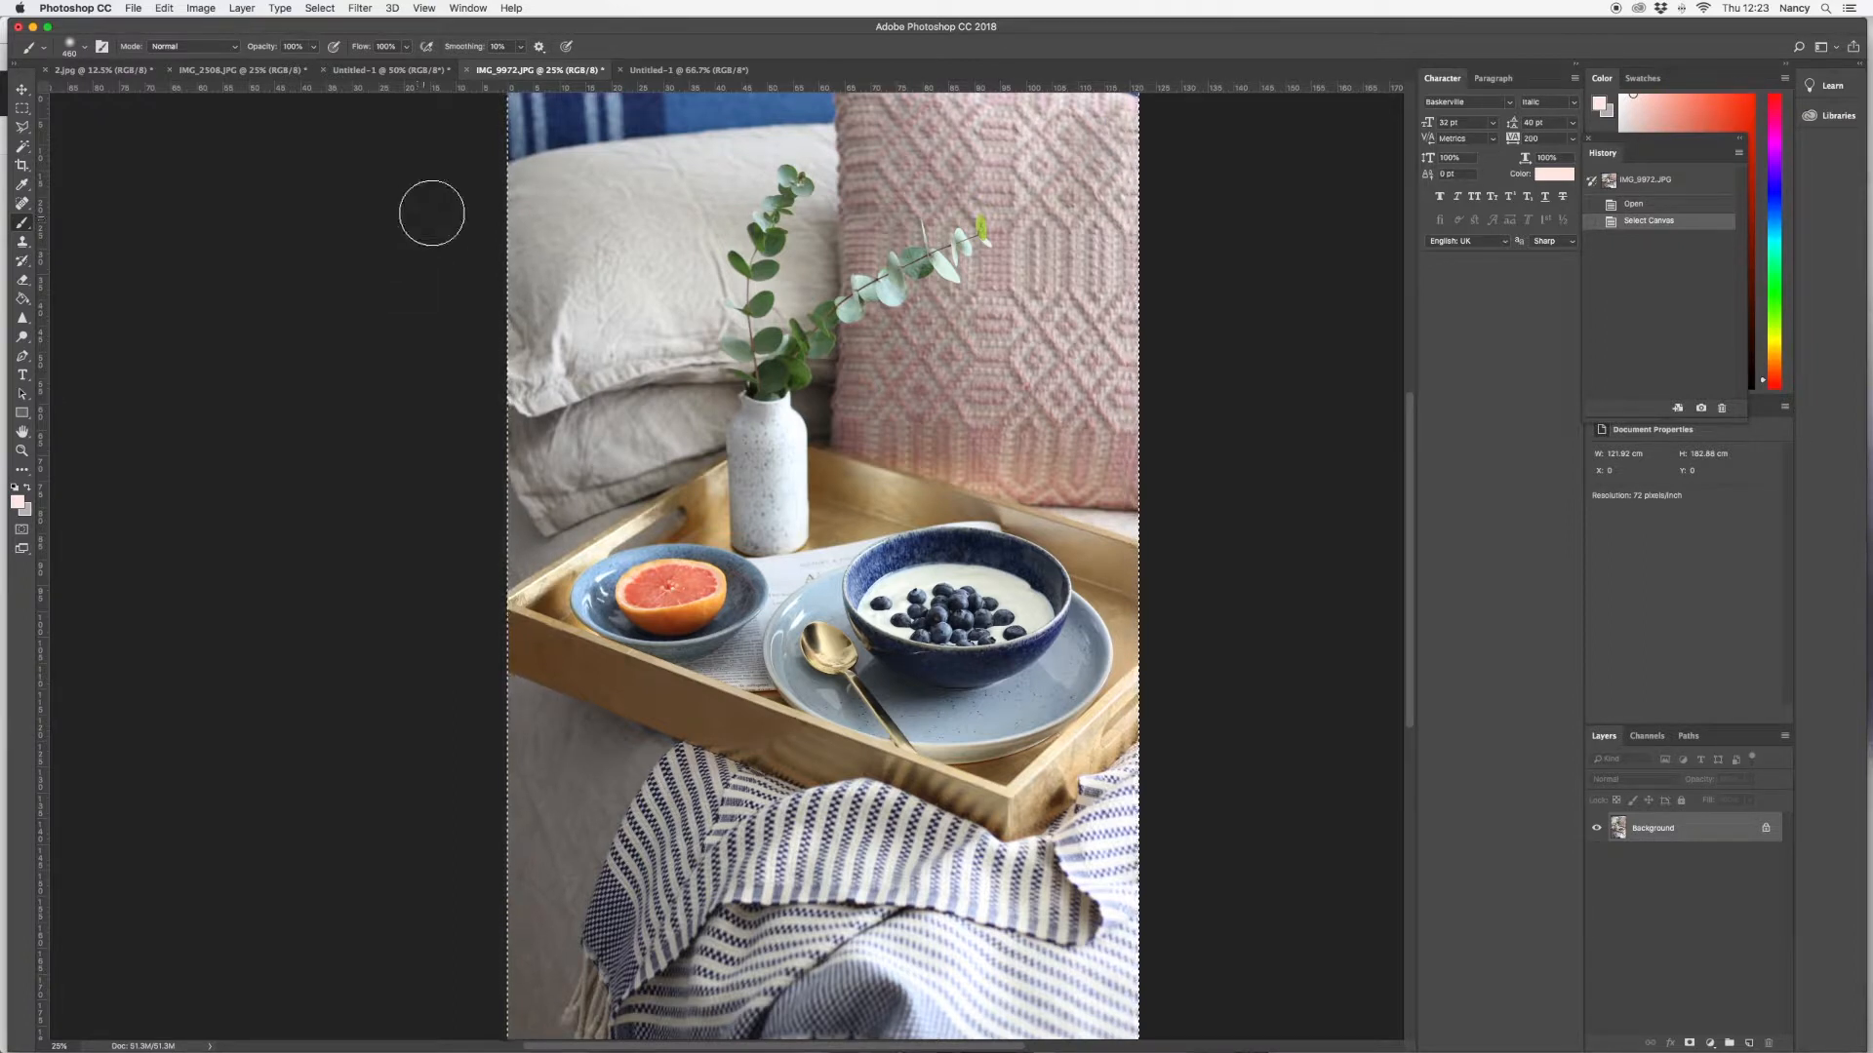
pyautogui.click(689, 70)
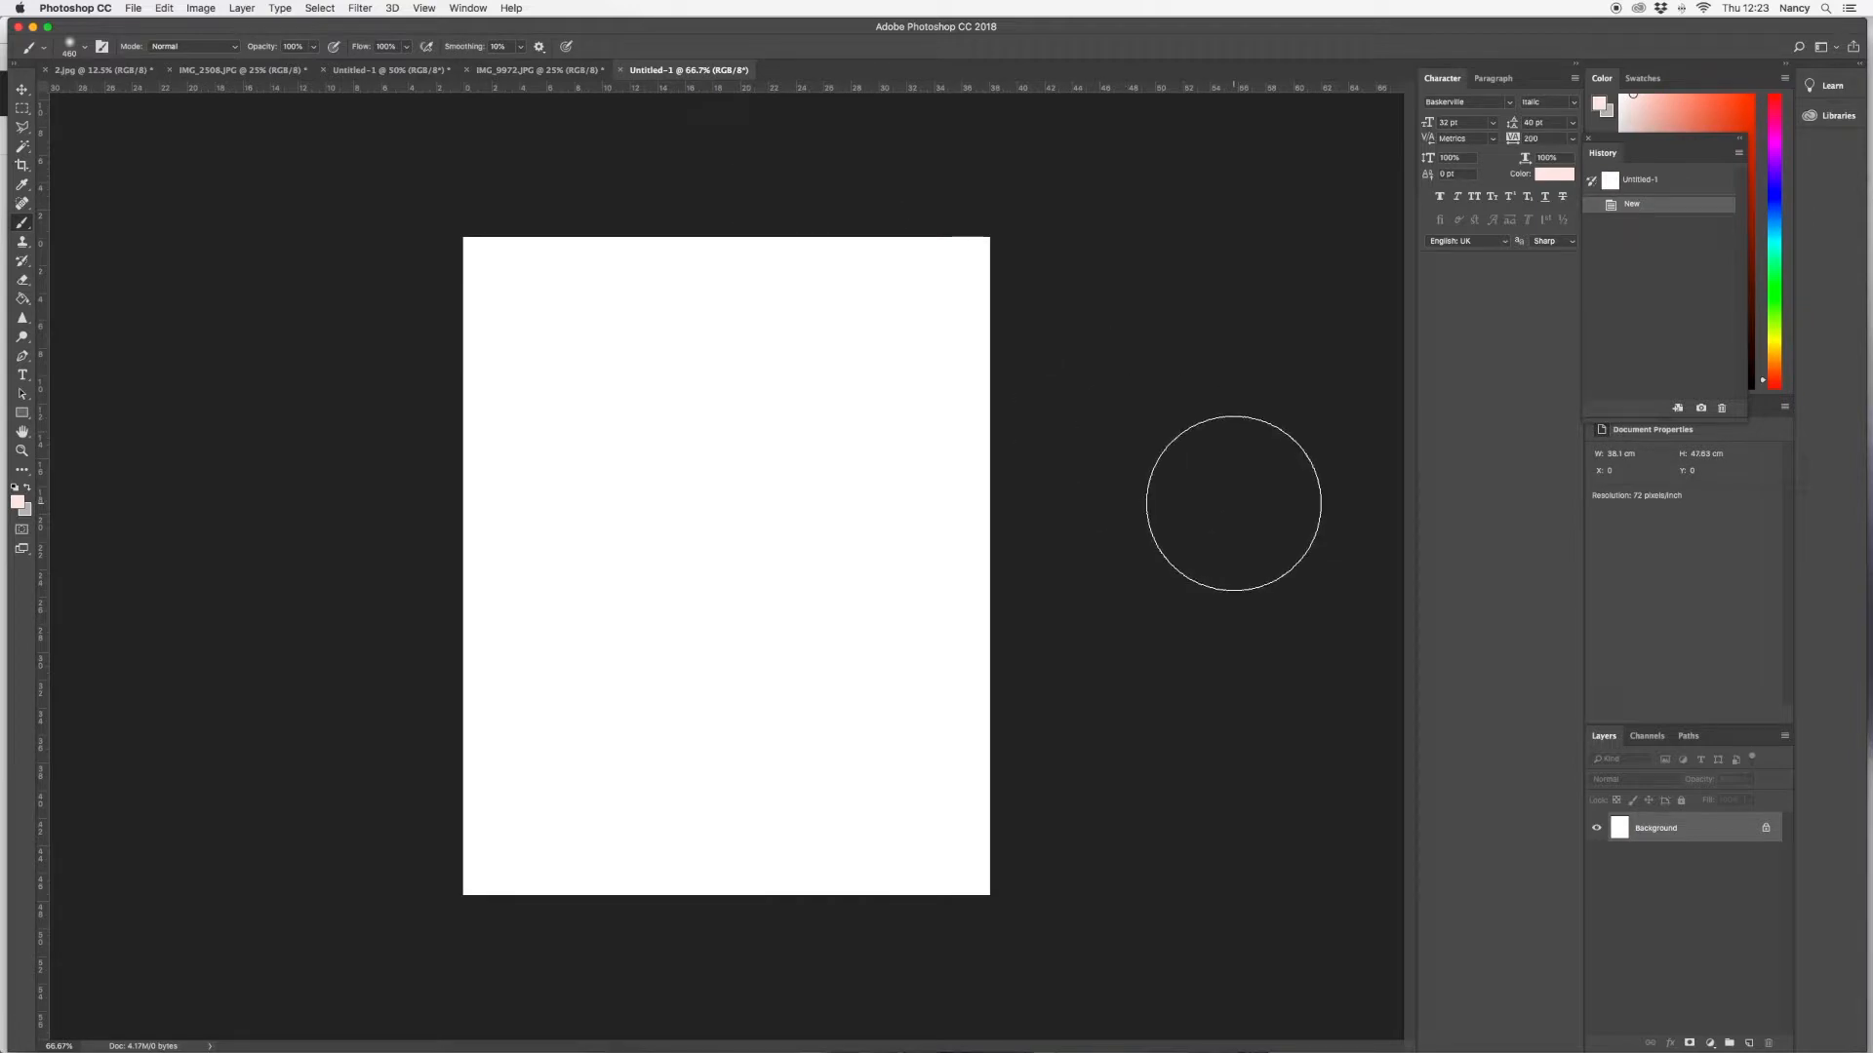
pyautogui.press('super+v')
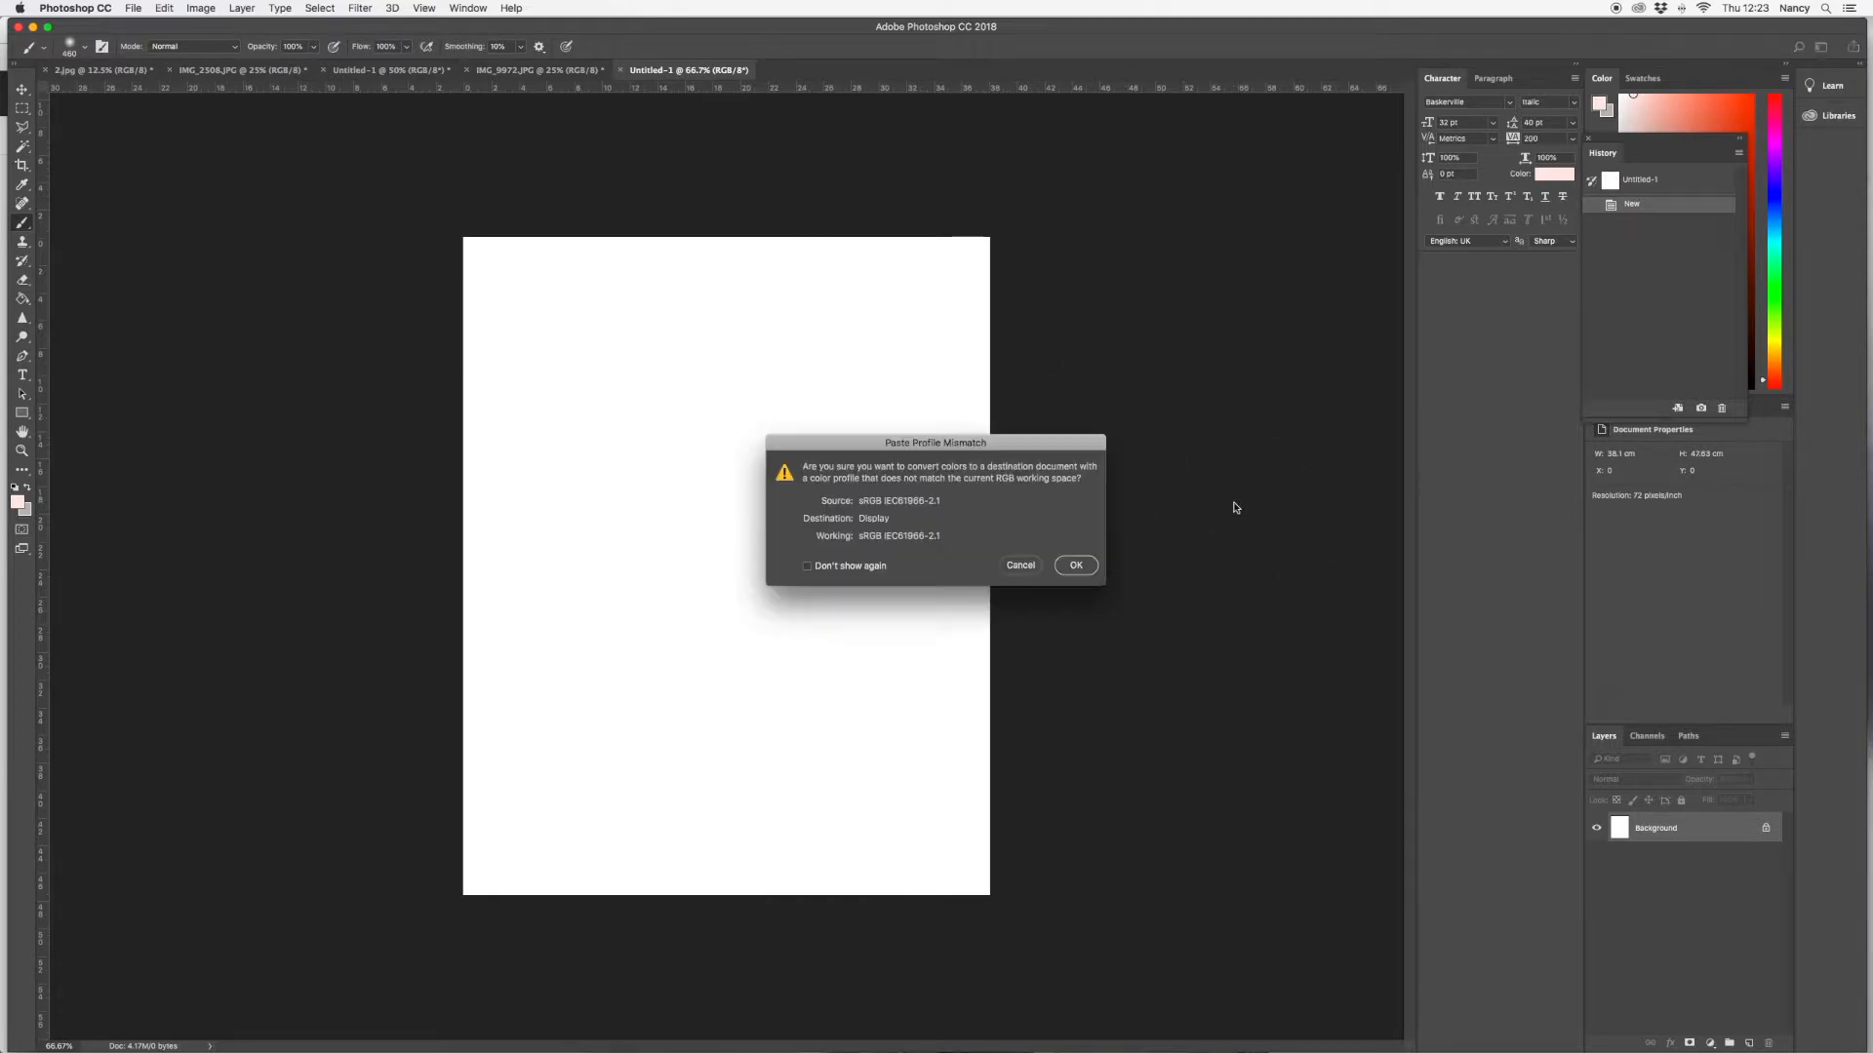
pyautogui.click(1078, 566)
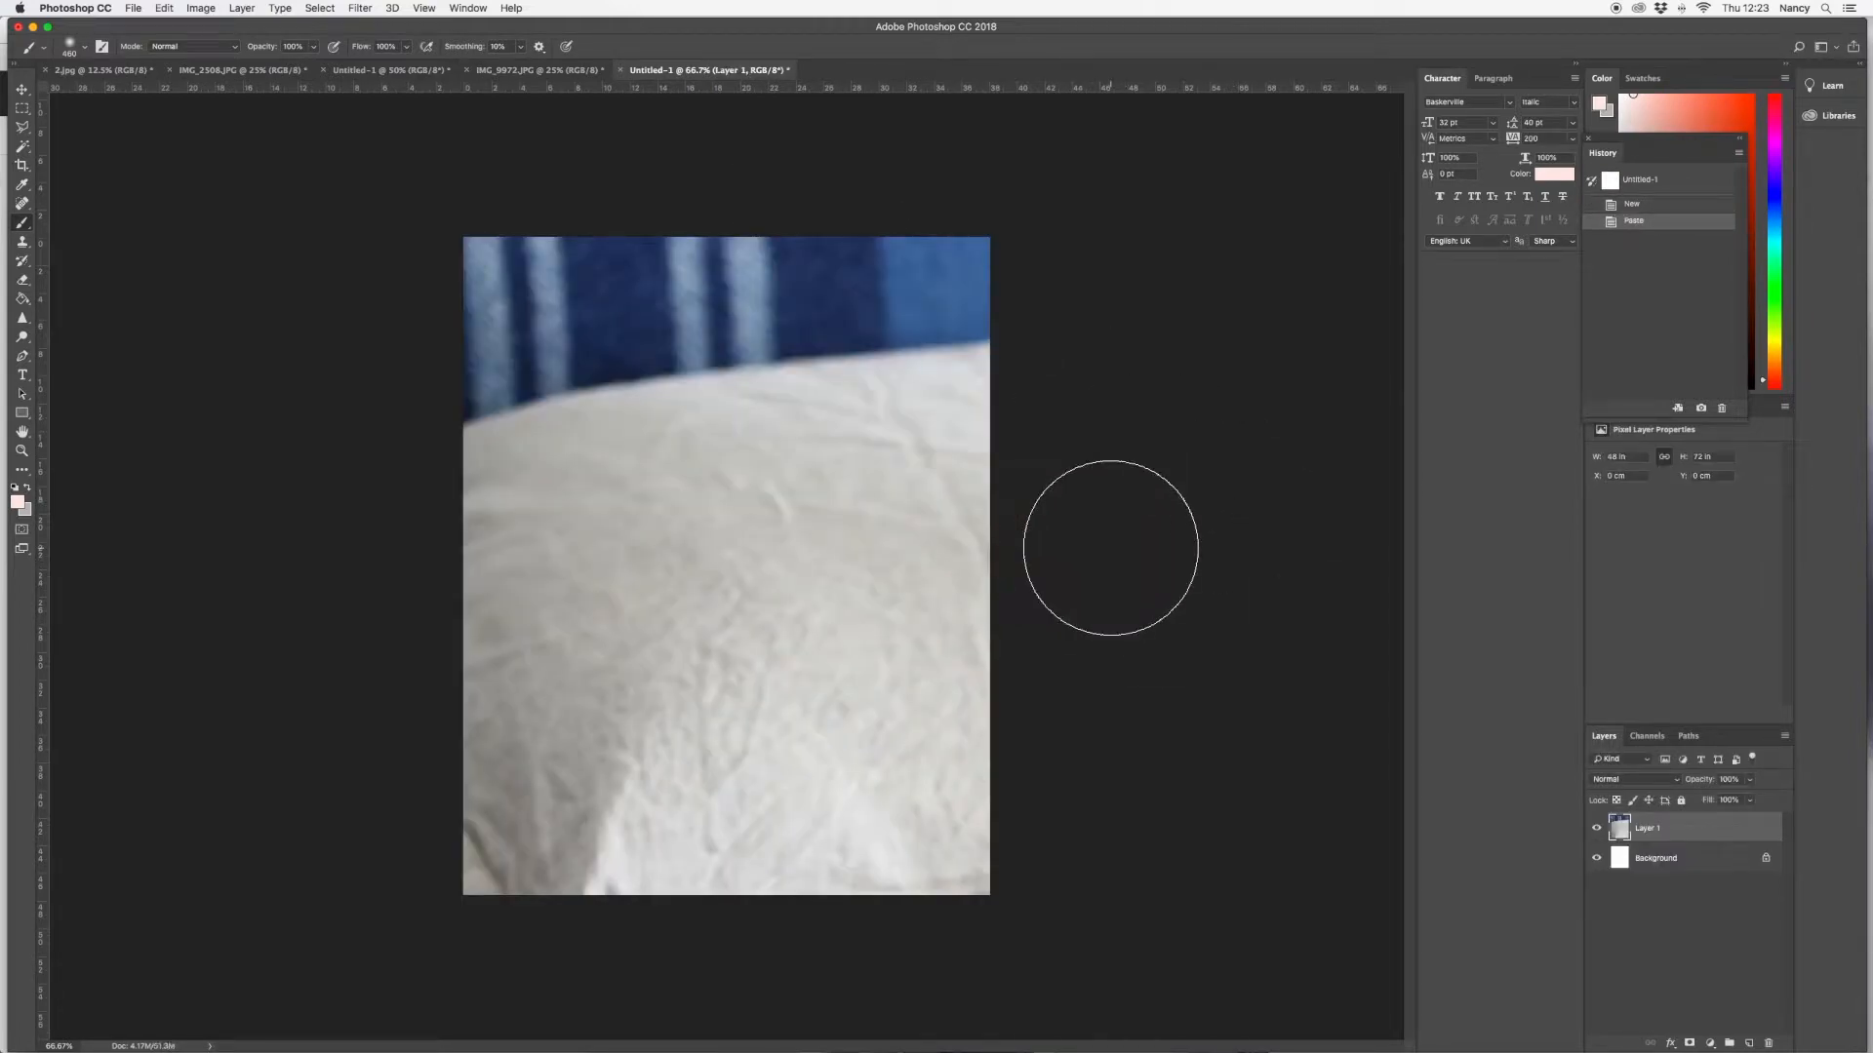
# Free-transform the pasted photo down to about 27%, aligned with the canvas's top-left corner
pyautogui.press('super+minus')
pyautogui.press('super+minus')
pyautogui.press('super+minus')
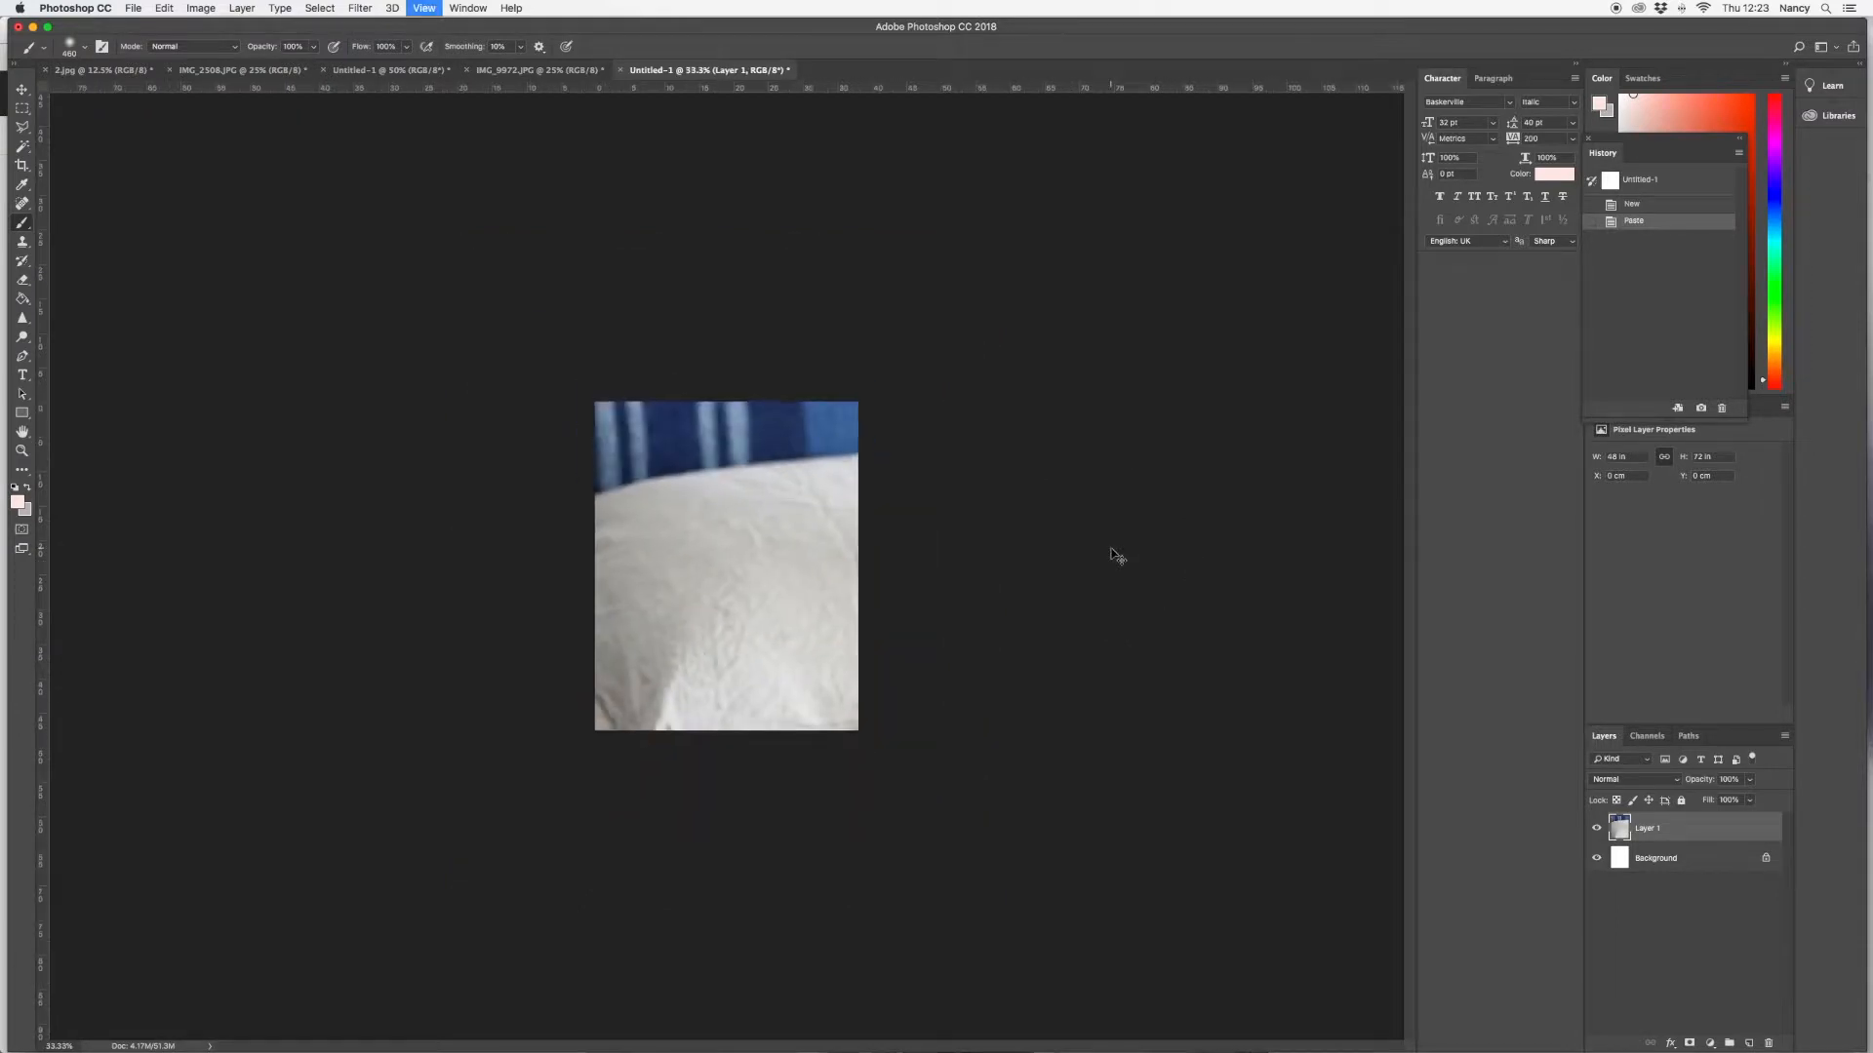
pyautogui.press('super+minus')
pyautogui.press('super+t')
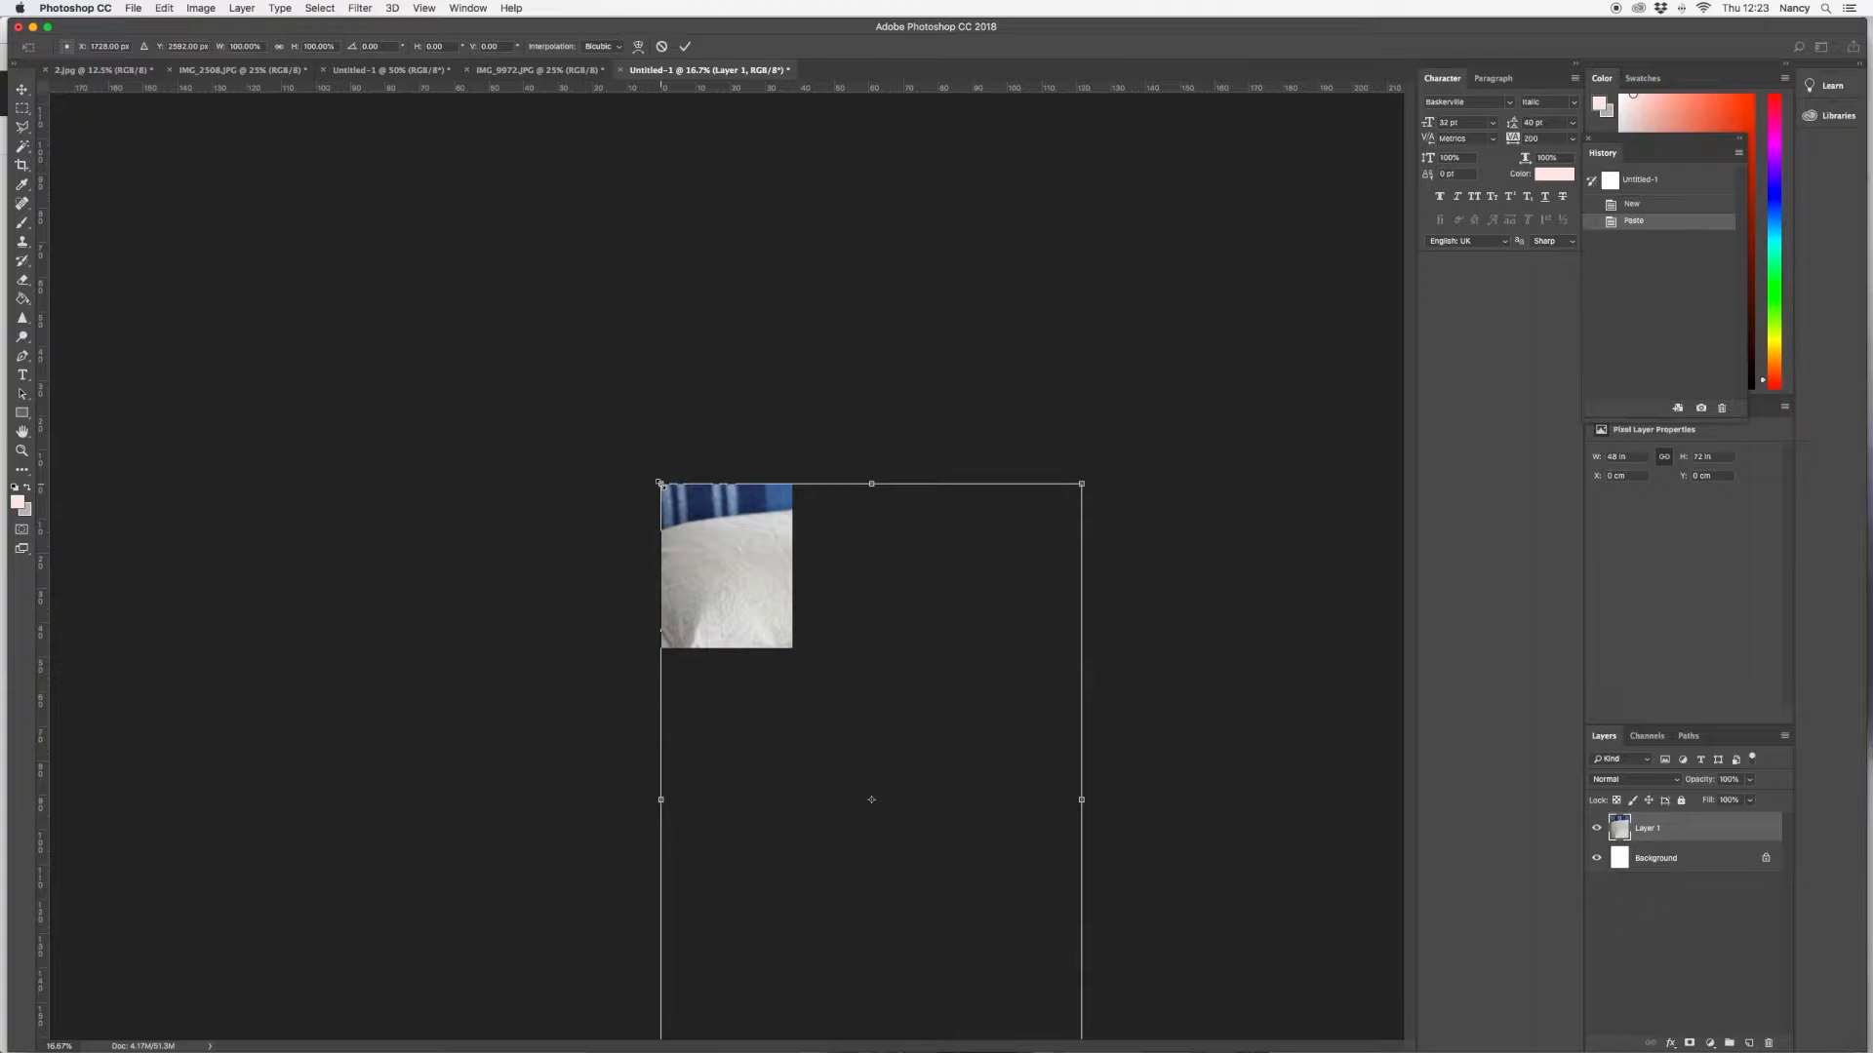
pyautogui.moveTo(662, 486); pyautogui.dragTo(712, 496)
pyautogui.moveTo(890, 827); pyautogui.dragTo(759, 639)
pyautogui.moveTo(720, 500); pyautogui.dragTo(737, 517)
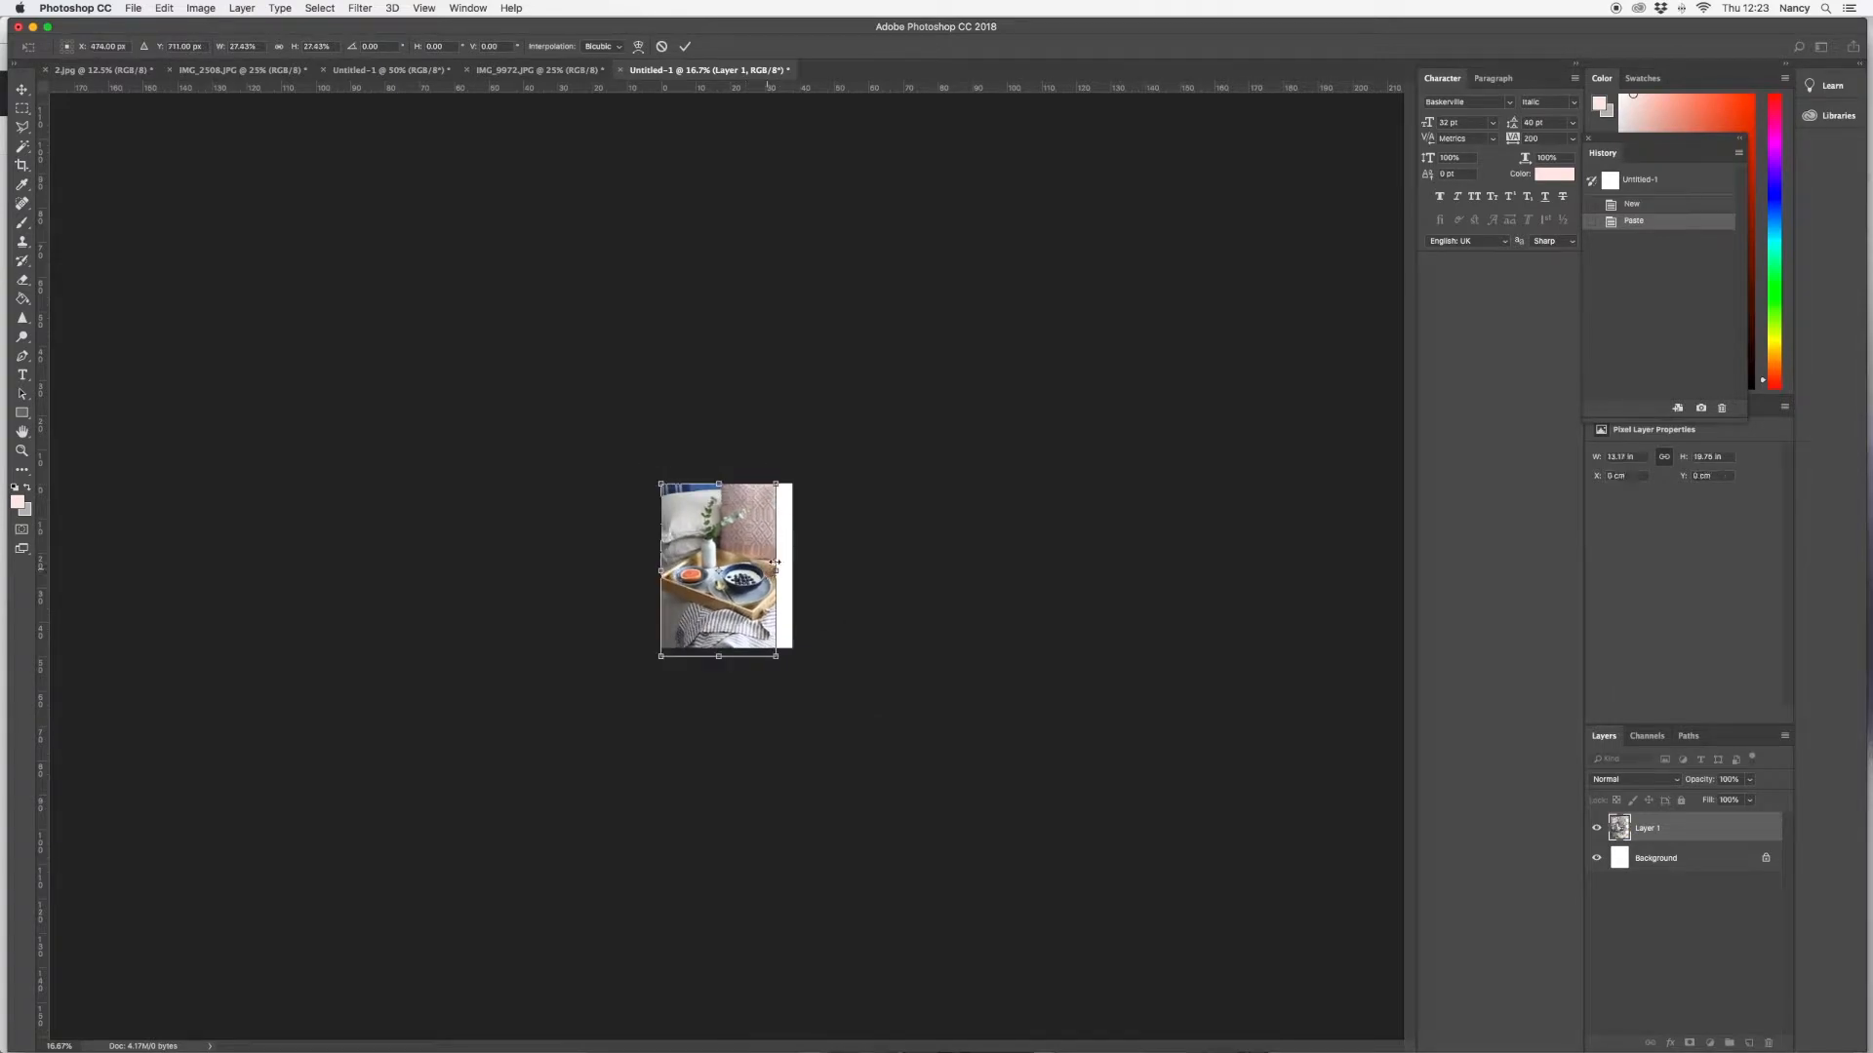
# Scale the photo up proportionally to about 31% so it spans the full canvas width
pyautogui.click(164, 8)
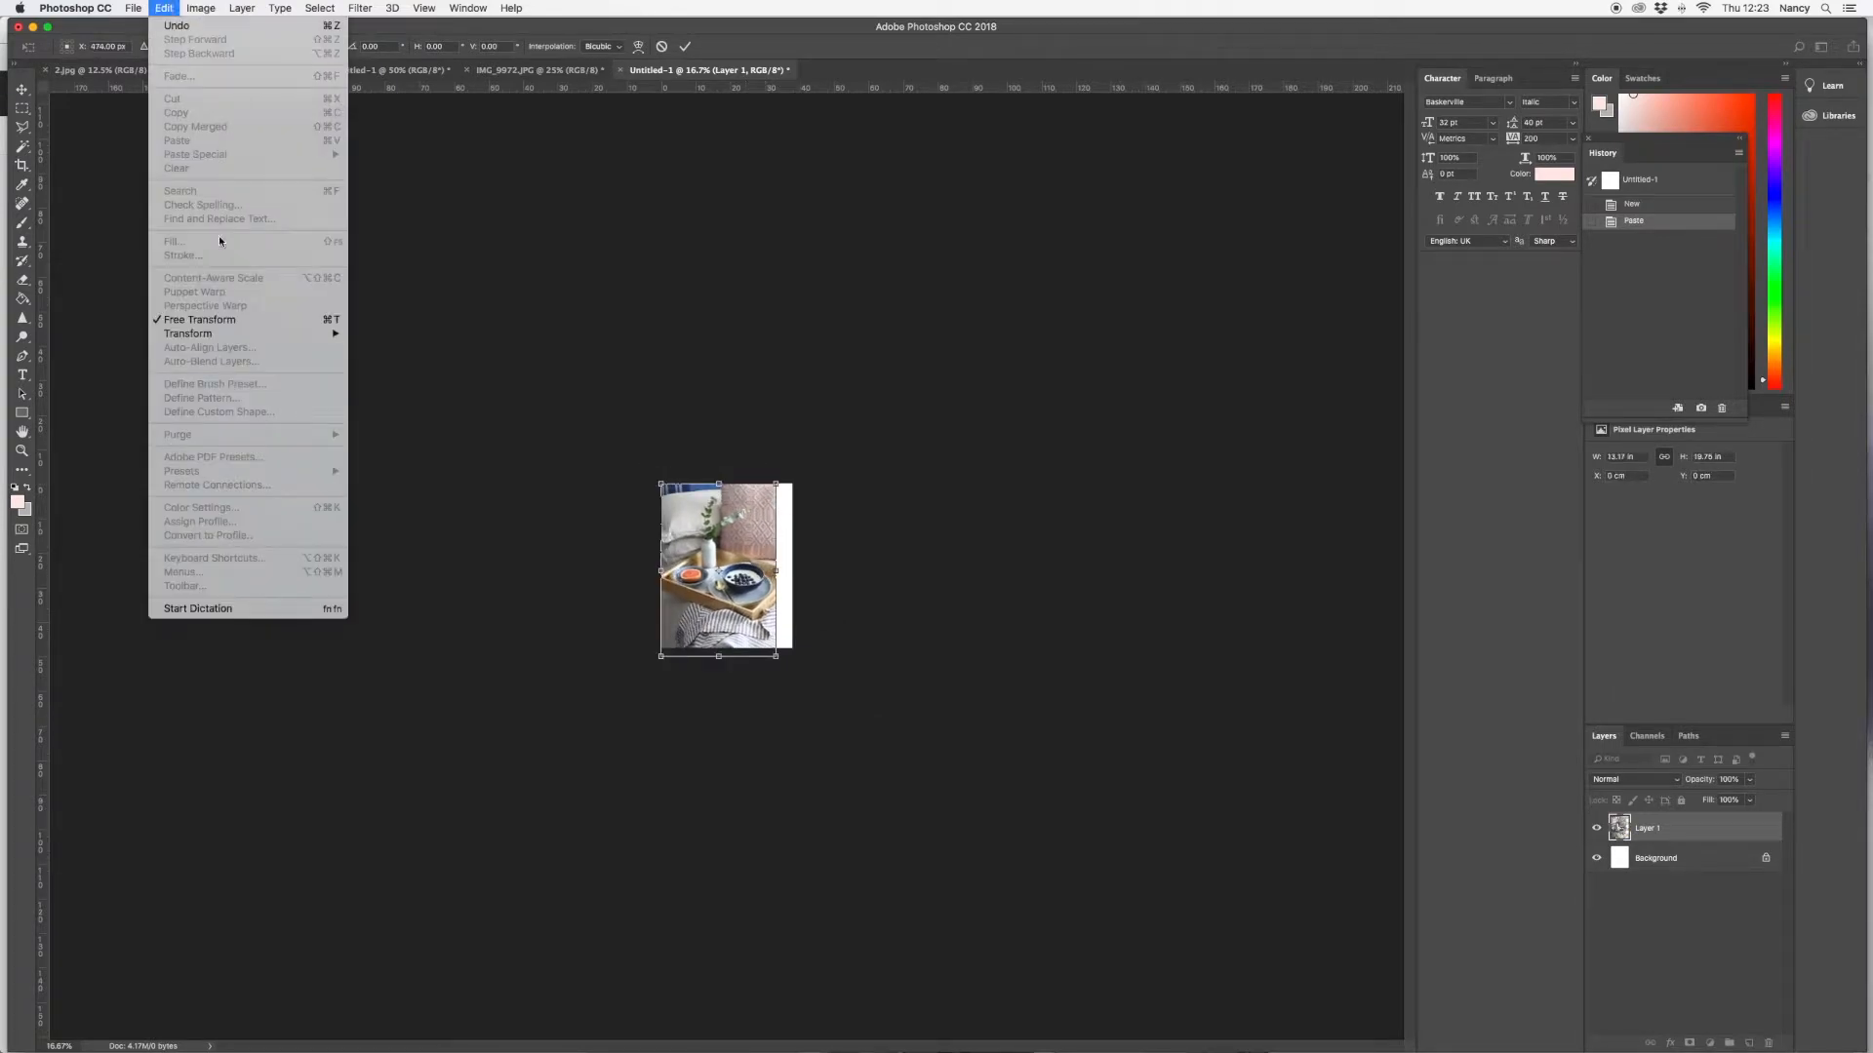
pyautogui.moveTo(235, 337)
pyautogui.click(405, 357)
pyautogui.moveTo(777, 655); pyautogui.dragTo(808, 675)
pyautogui.press('super+equal')
pyautogui.press('super+equal')
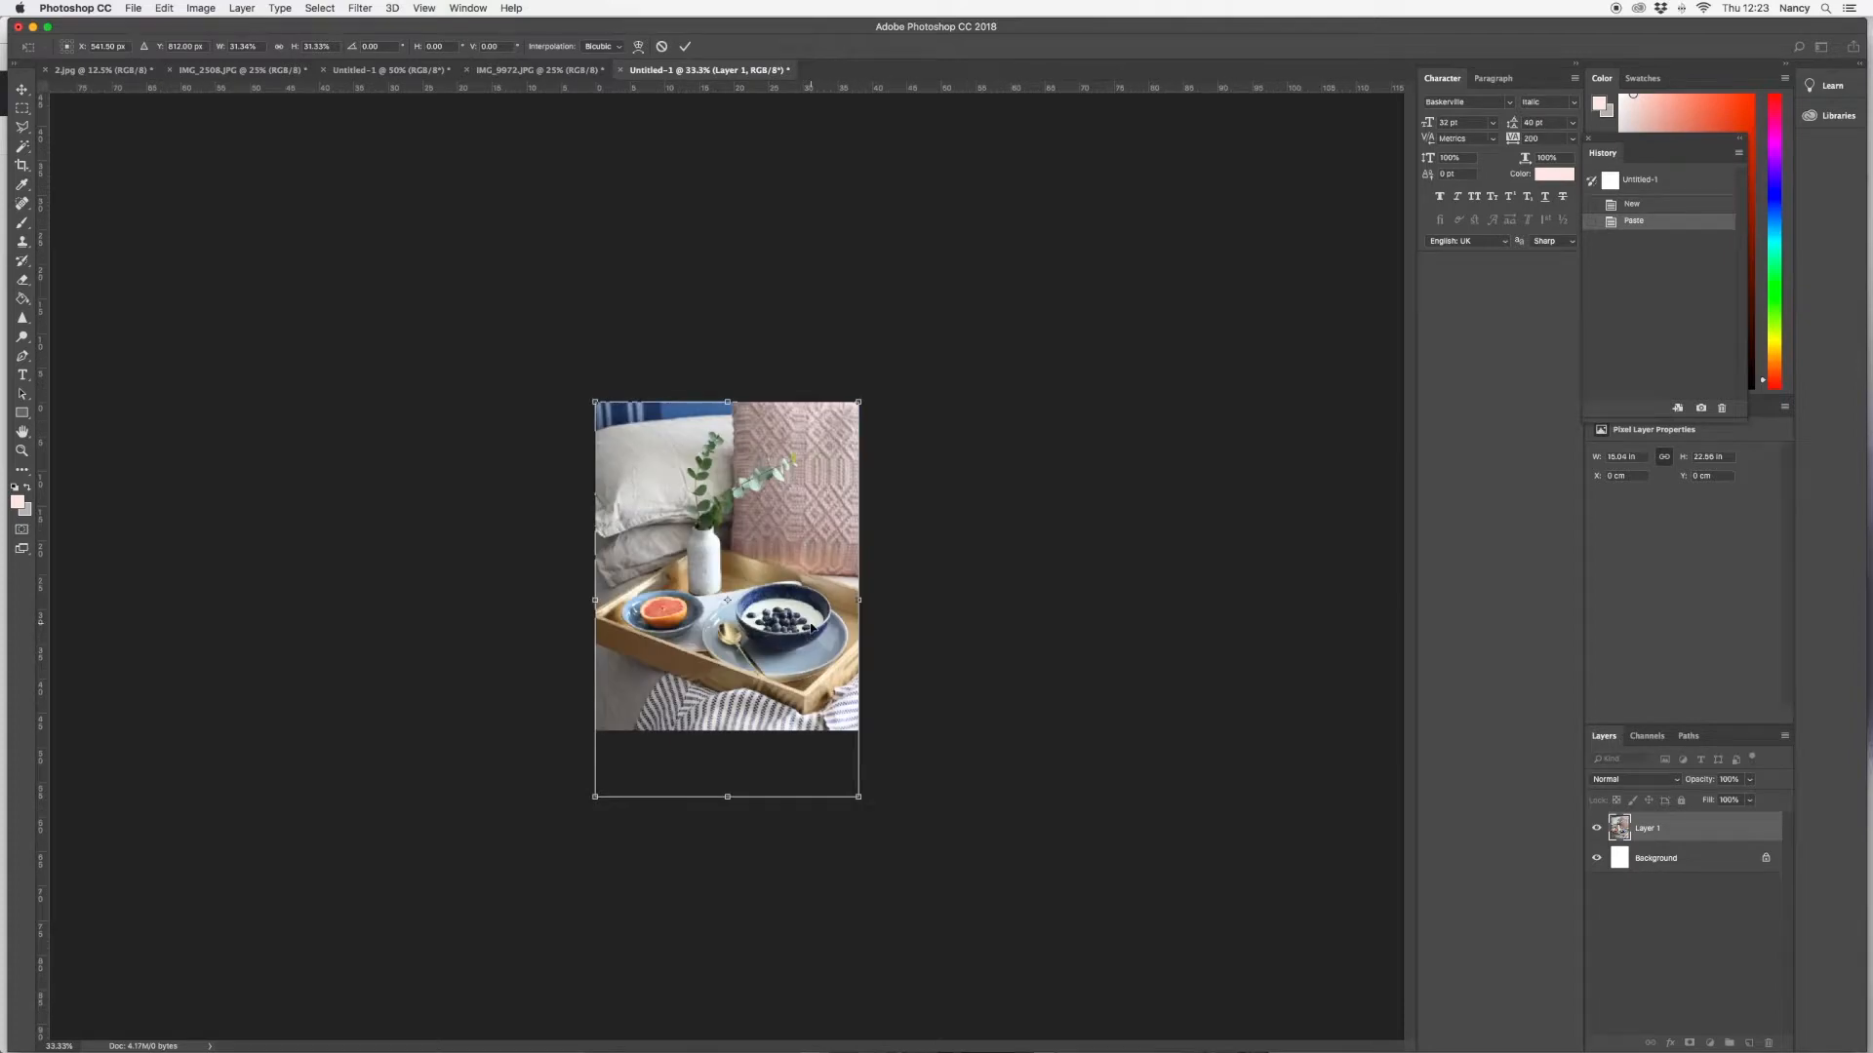
# Shift the photo up until it starts about 2.4 cm above the canvas's top edge, applying the transform before the final nudge
pyautogui.moveTo(811, 626); pyautogui.dragTo(810, 609)
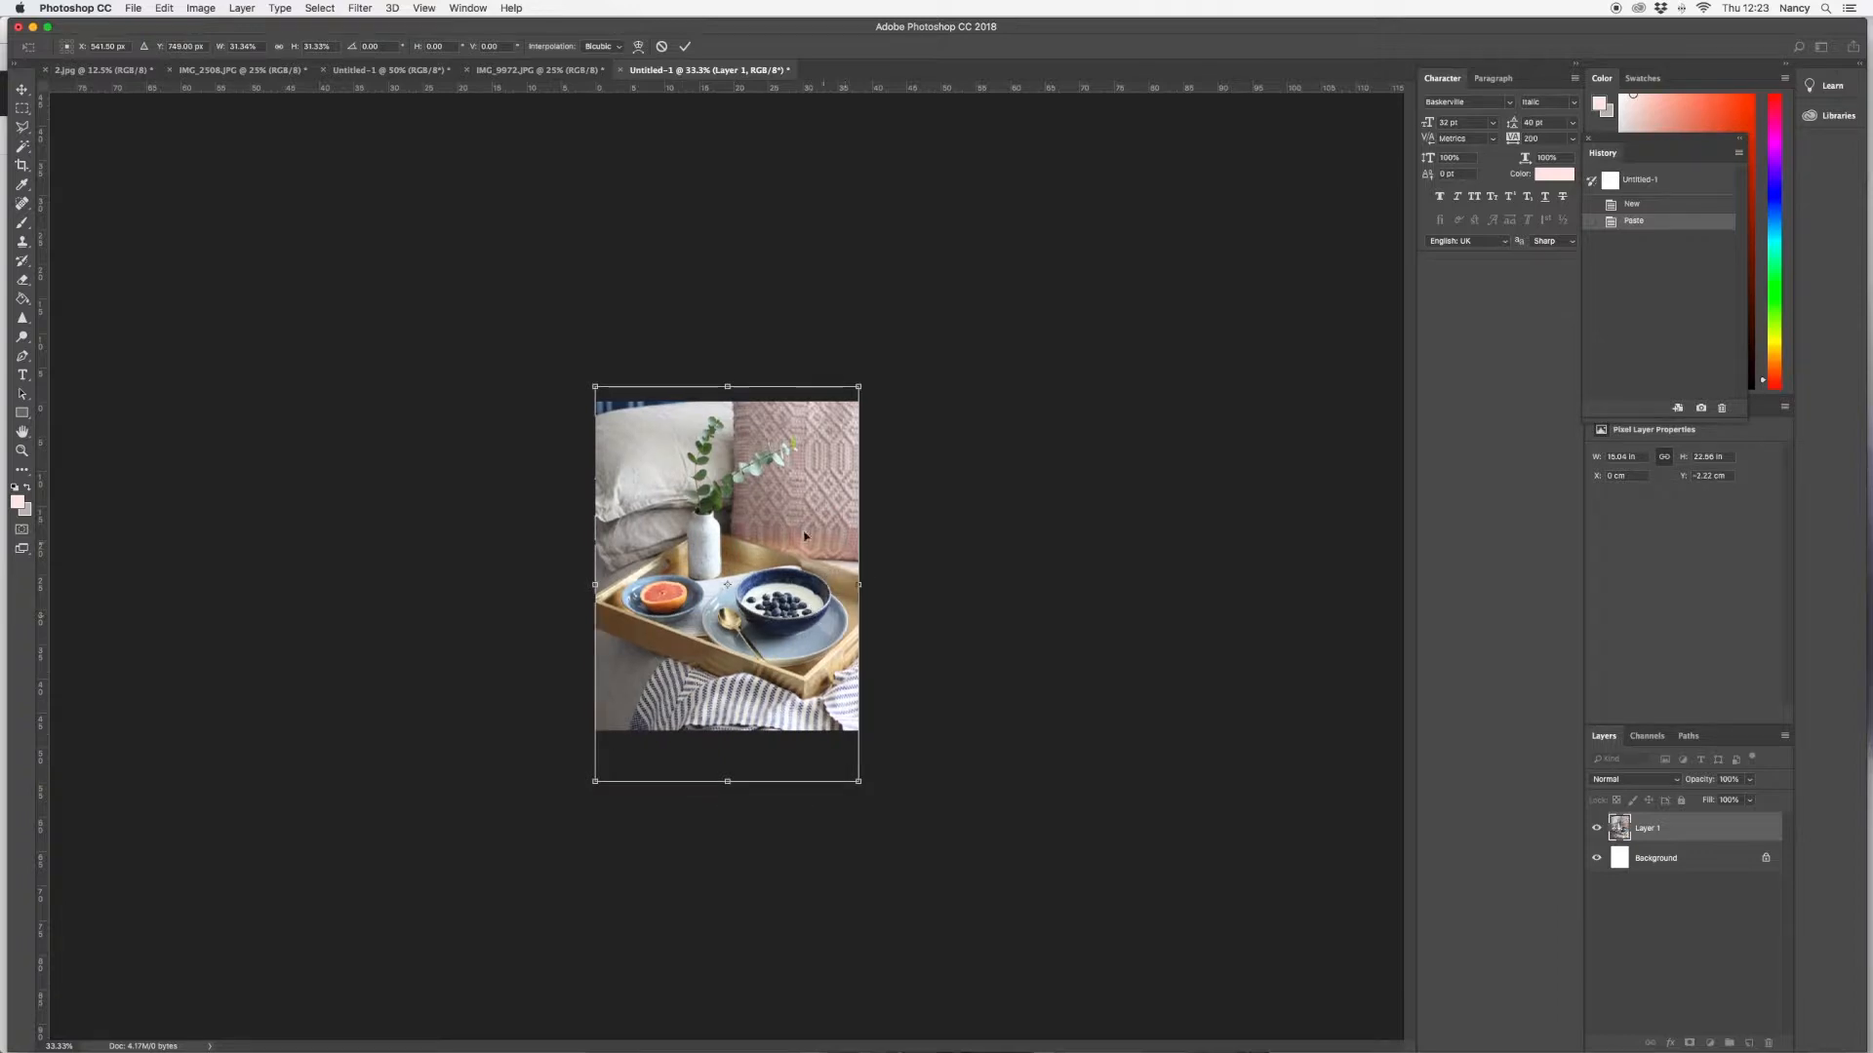
pyautogui.press('super+equal')
pyautogui.press('super+equal')
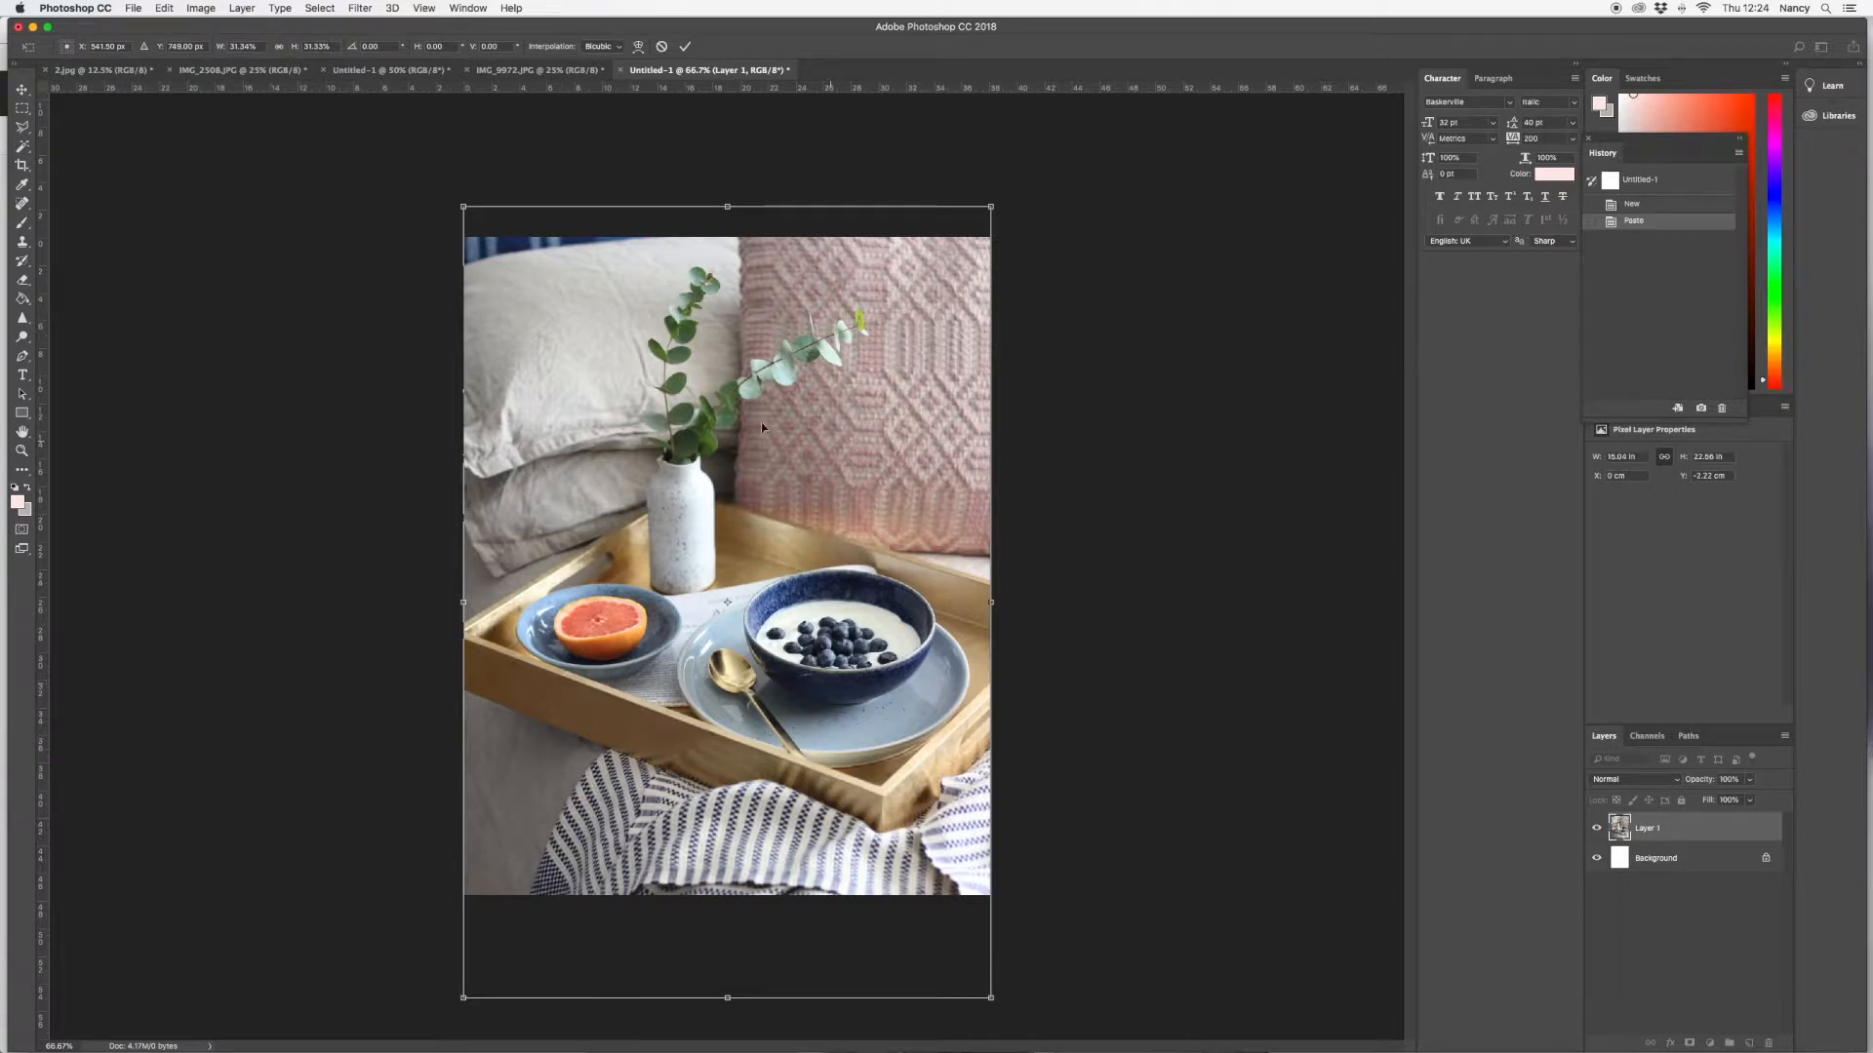
pyautogui.press('Return')
pyautogui.press('b')
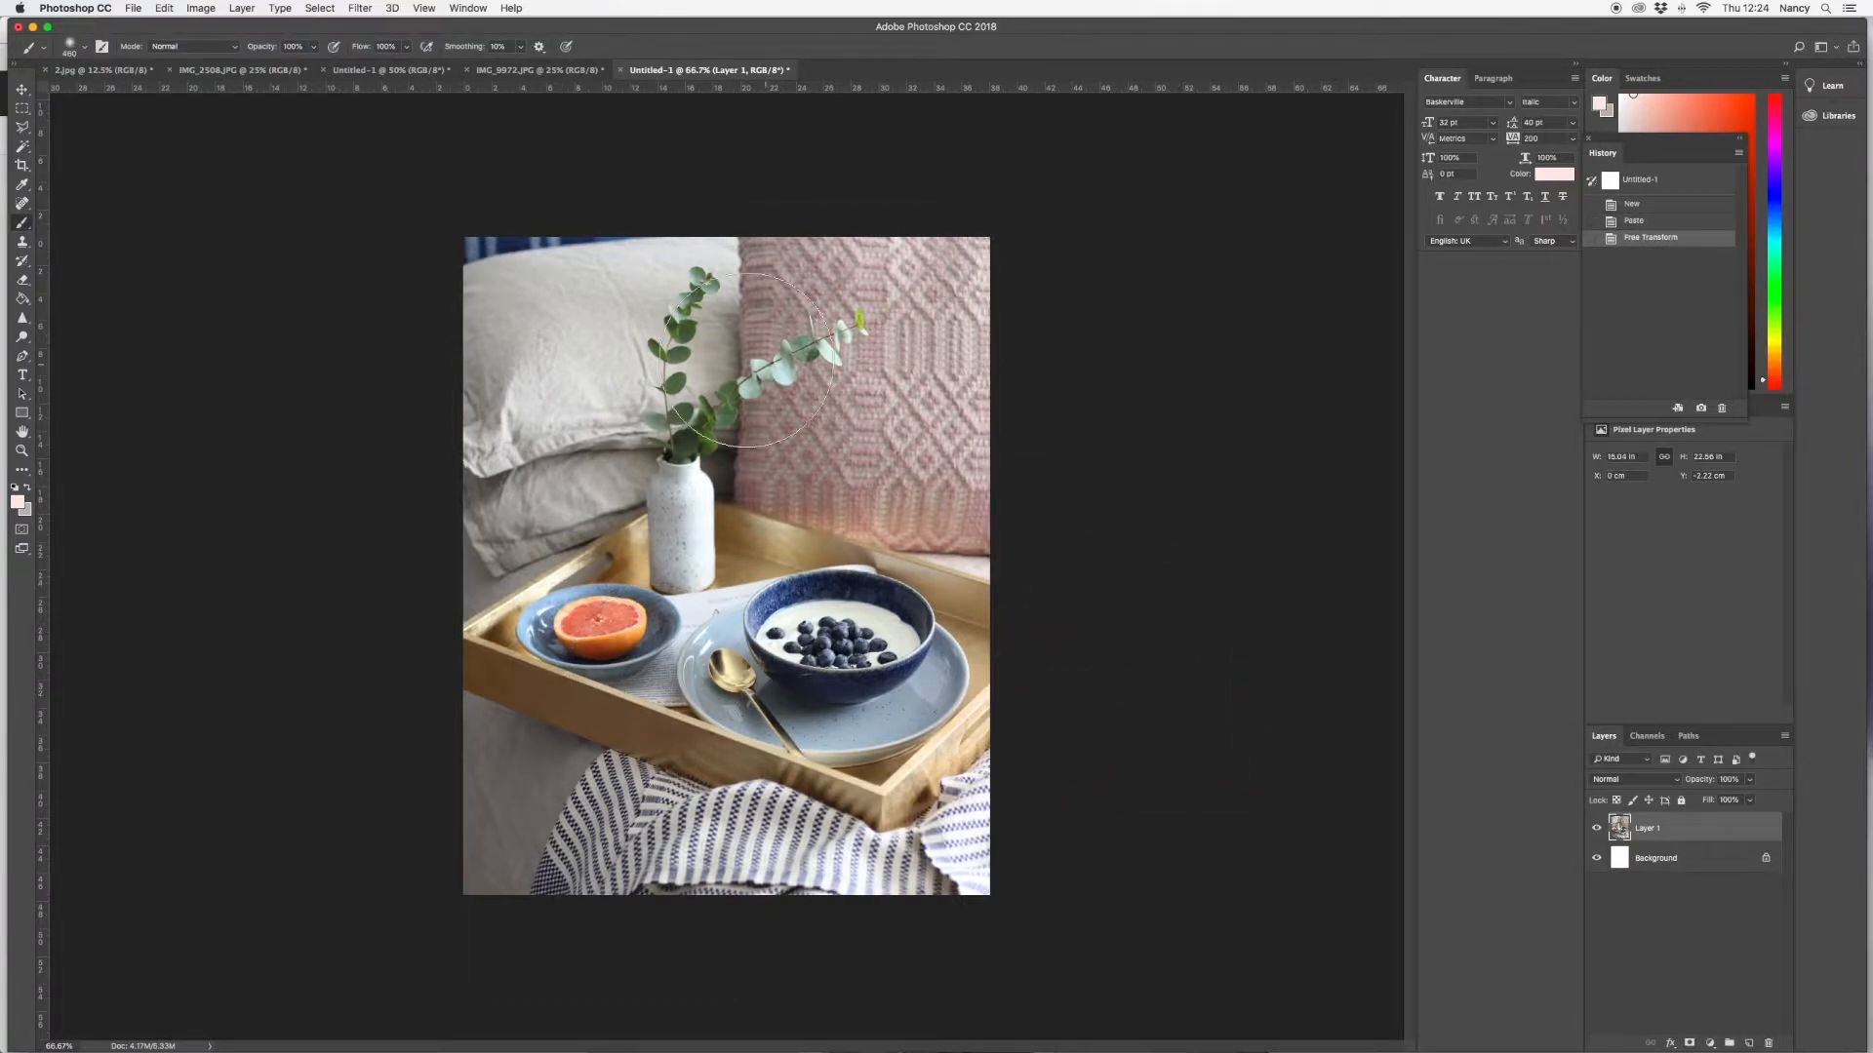
pyautogui.click(21, 88)
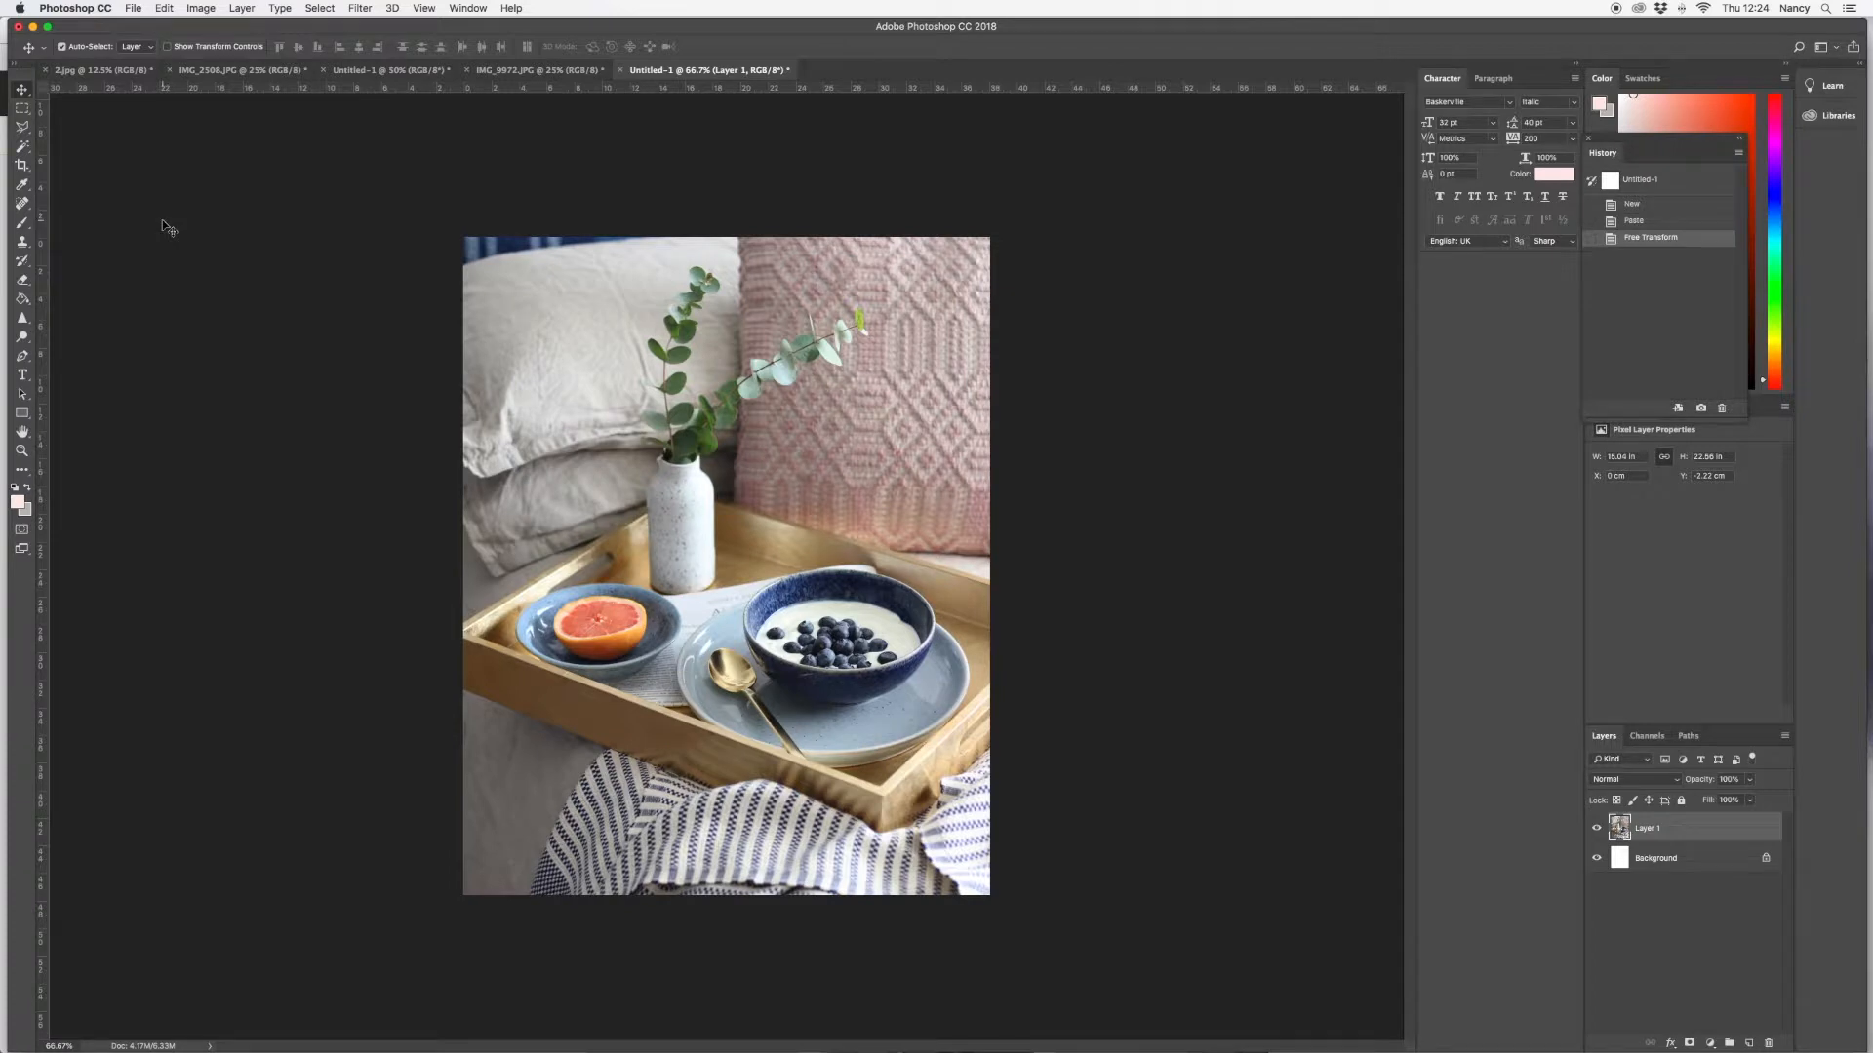
pyautogui.press('Up')
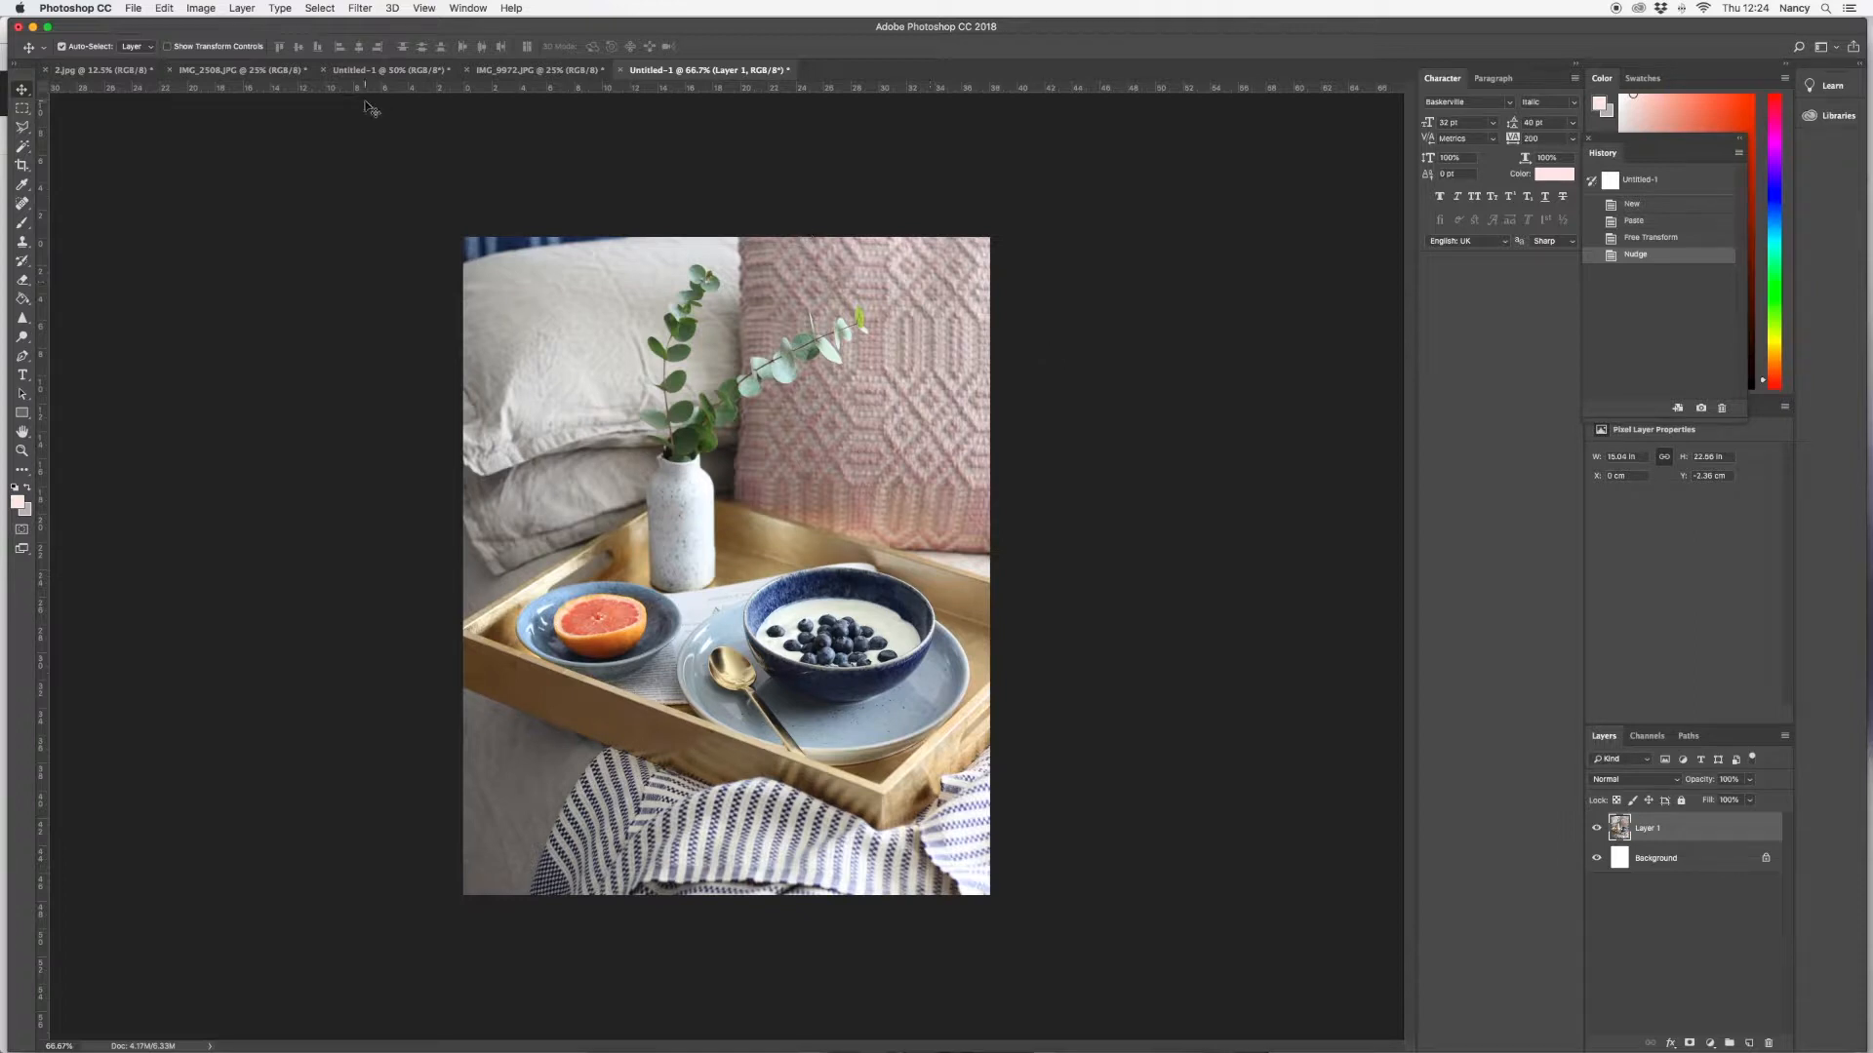
# Brighten the photo layer with a Levels adjustment, setting midtones to about 1.17 and the highlight input to 249
pyautogui.click(213, 9)
pyautogui.moveTo(217, 52)
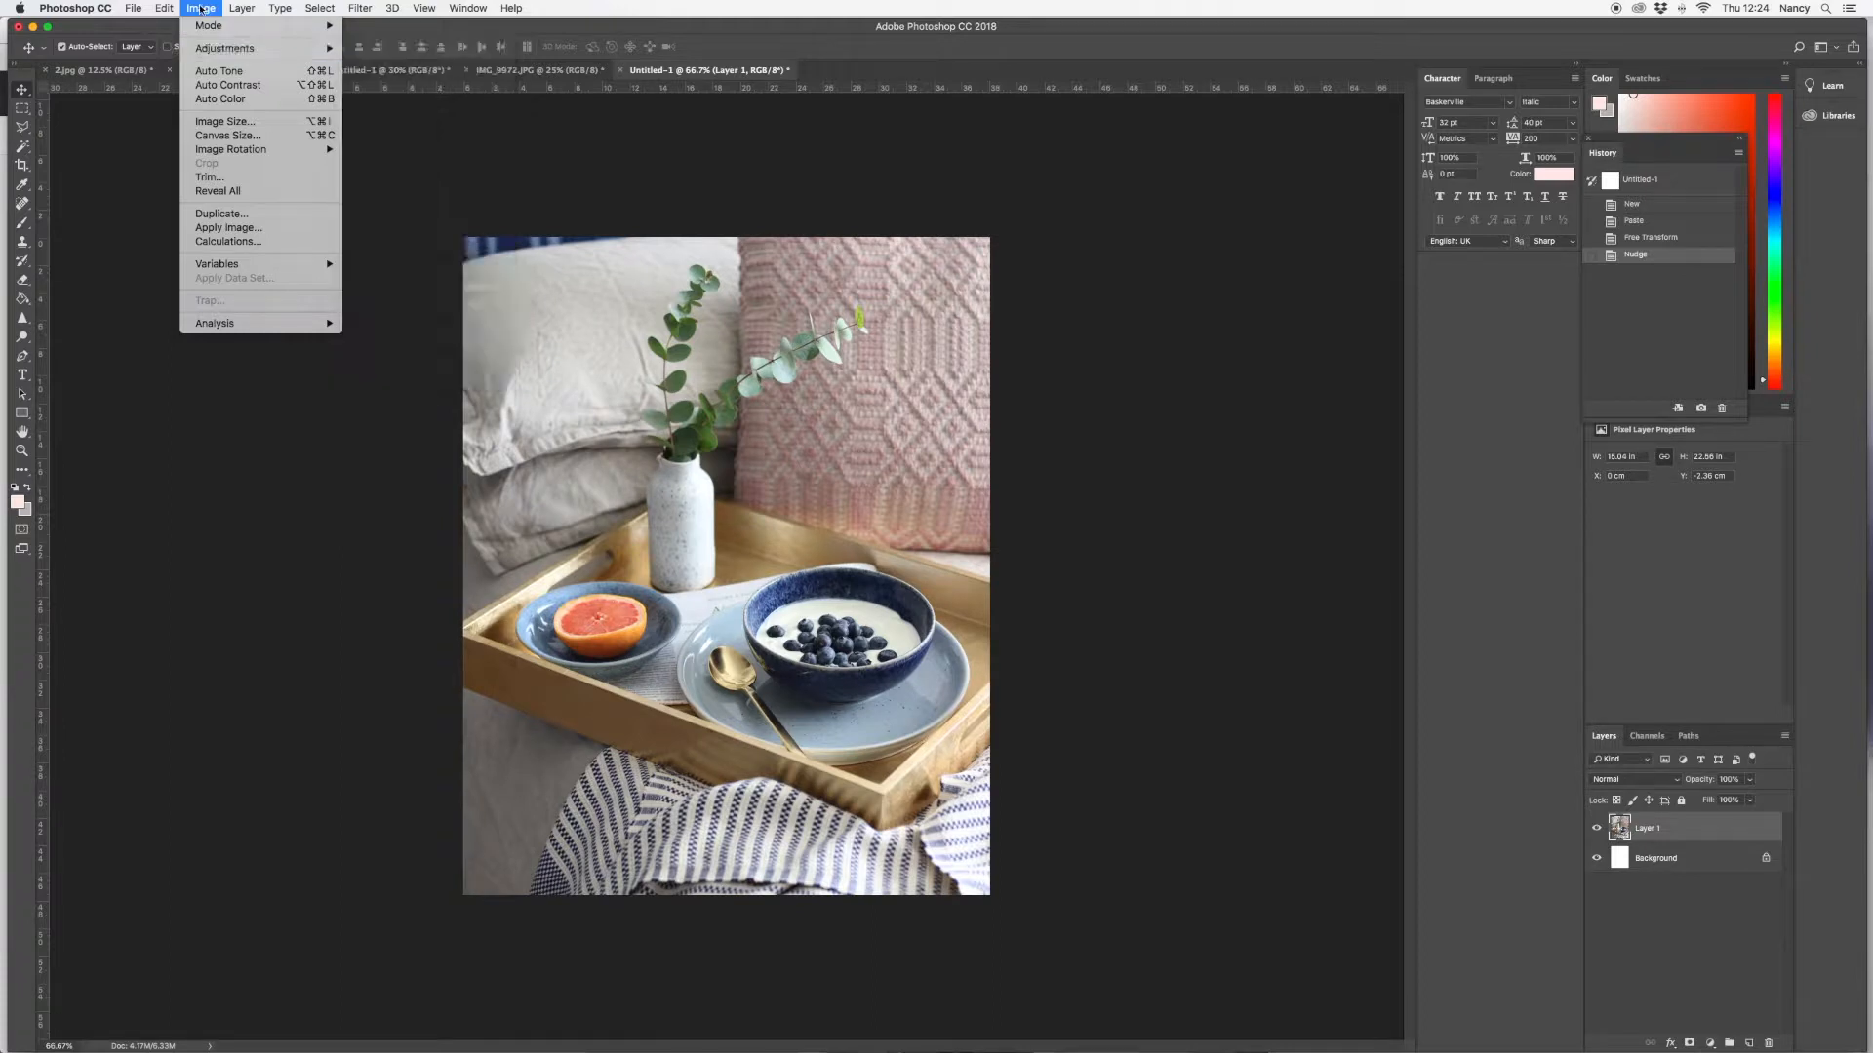
pyautogui.click(401, 71)
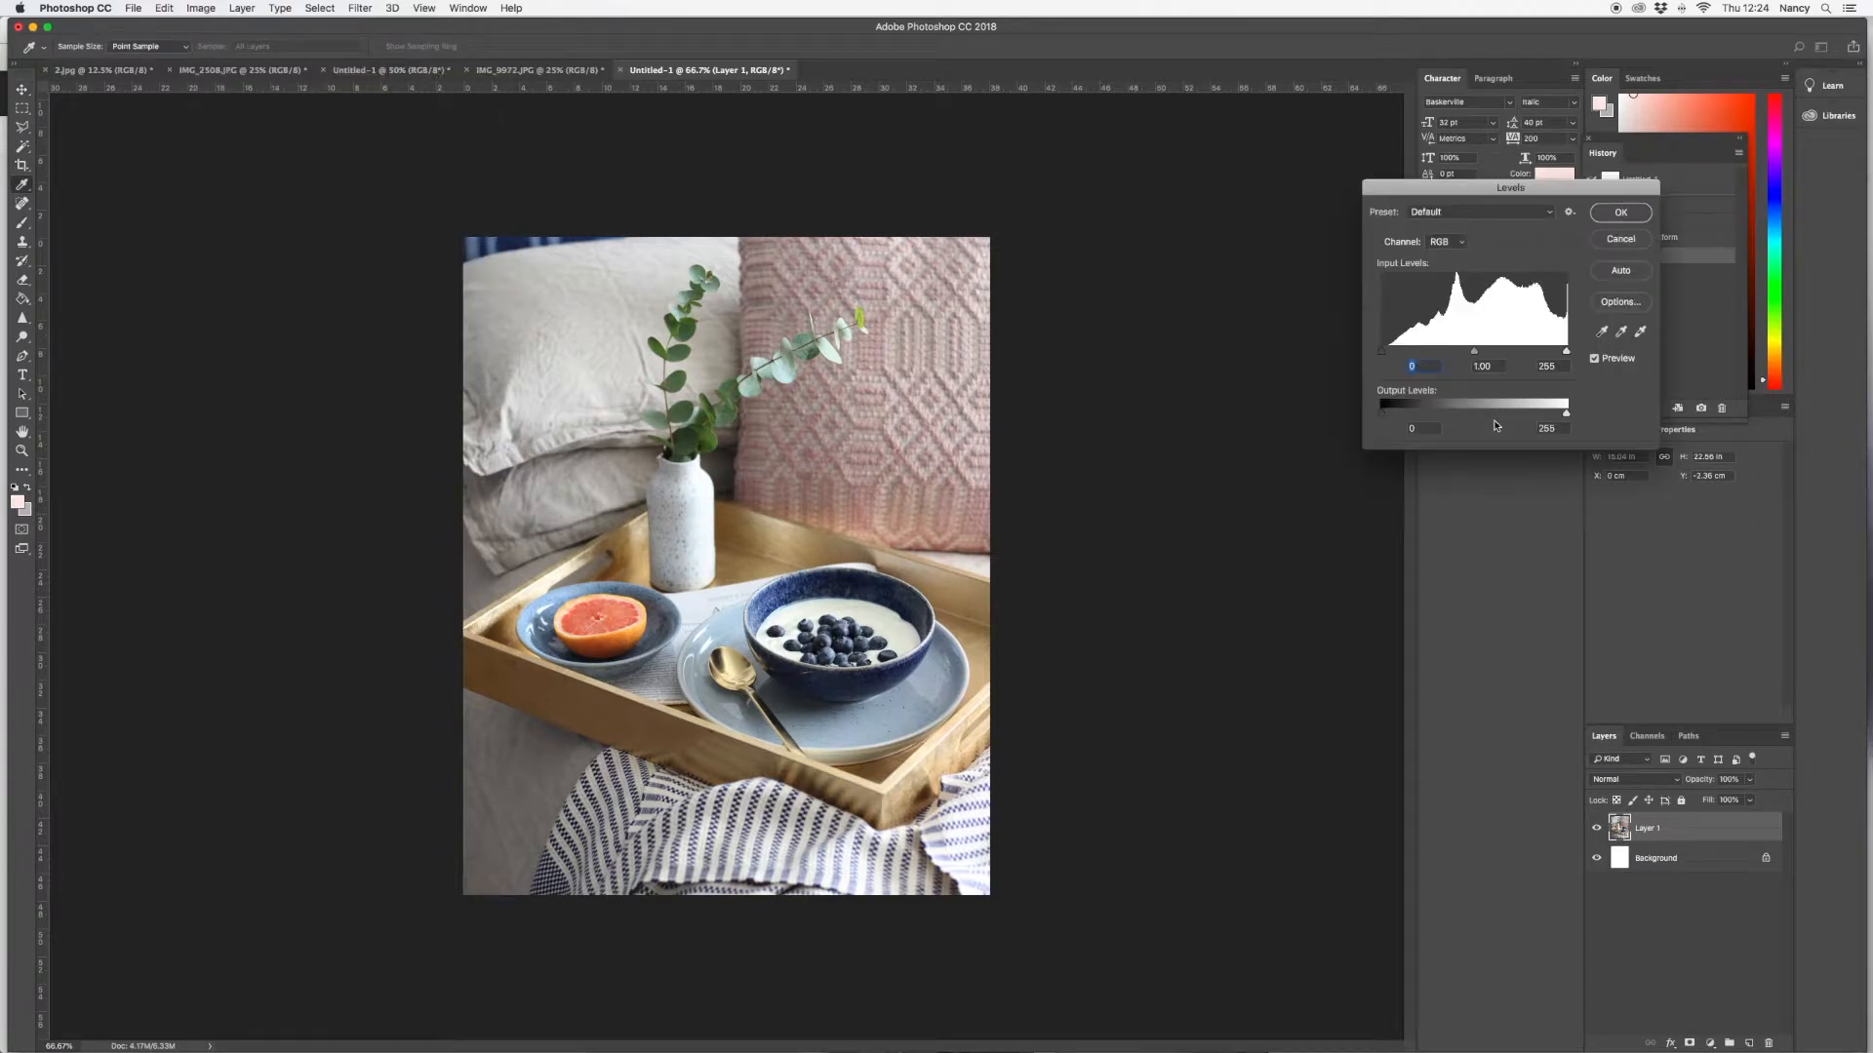
pyautogui.moveTo(1474, 352); pyautogui.dragTo(1562, 356)
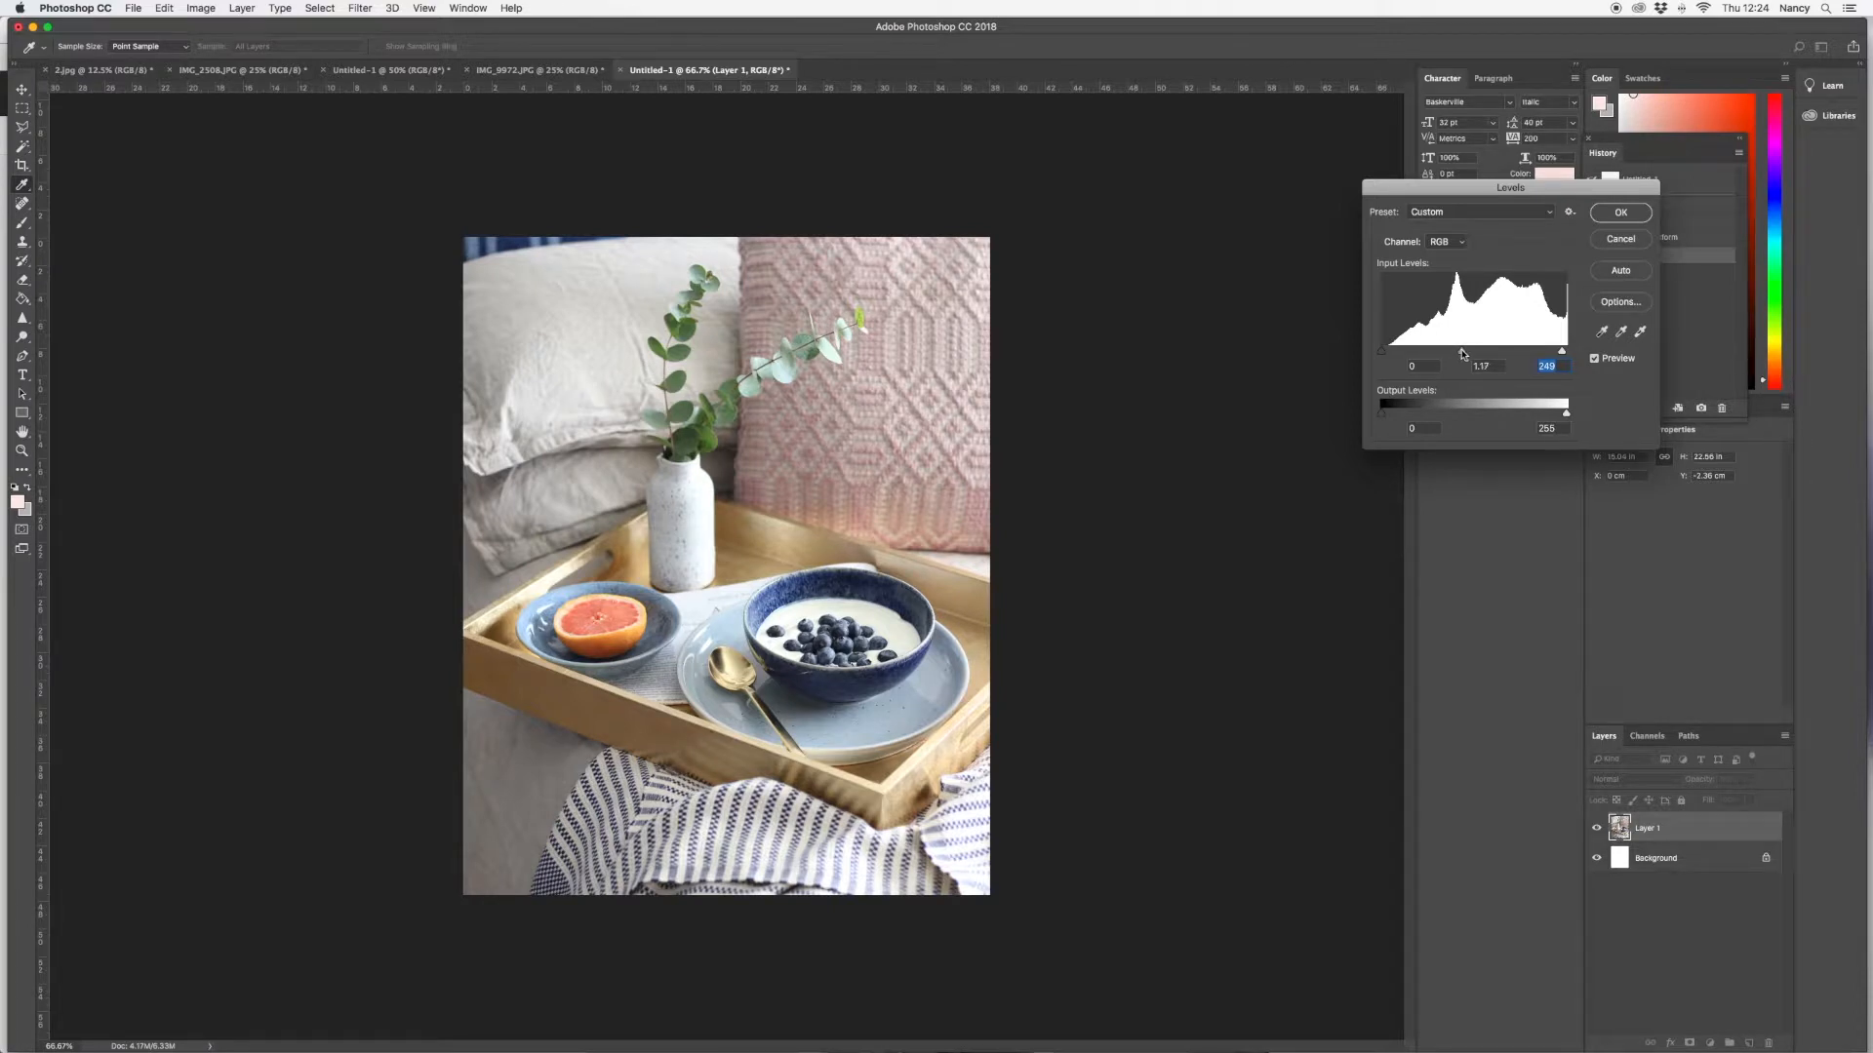
pyautogui.moveTo(1462, 354); pyautogui.dragTo(1461, 354)
pyautogui.click(1623, 214)
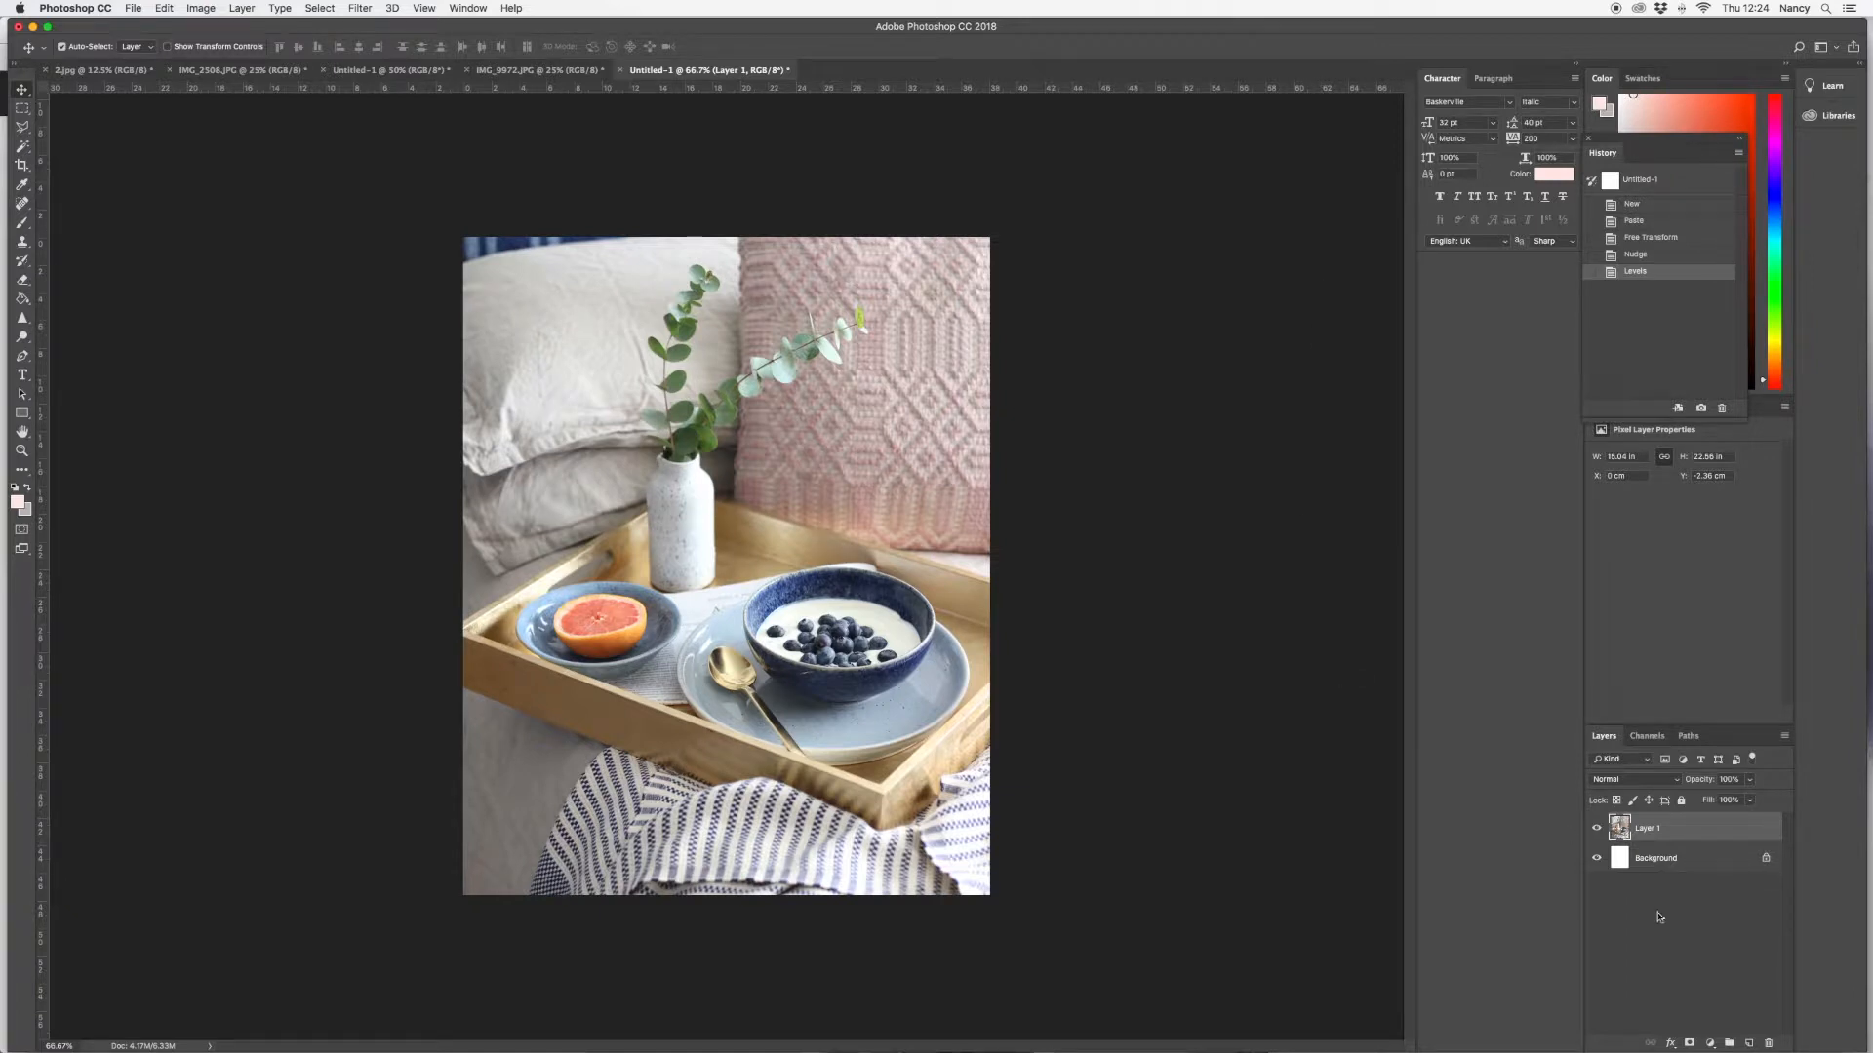
# Add a Hue/Saturation adjustment layer and, for the Yellows, shift the hue slightly towards red and reduce the saturation a little
pyautogui.click(1709, 1043)
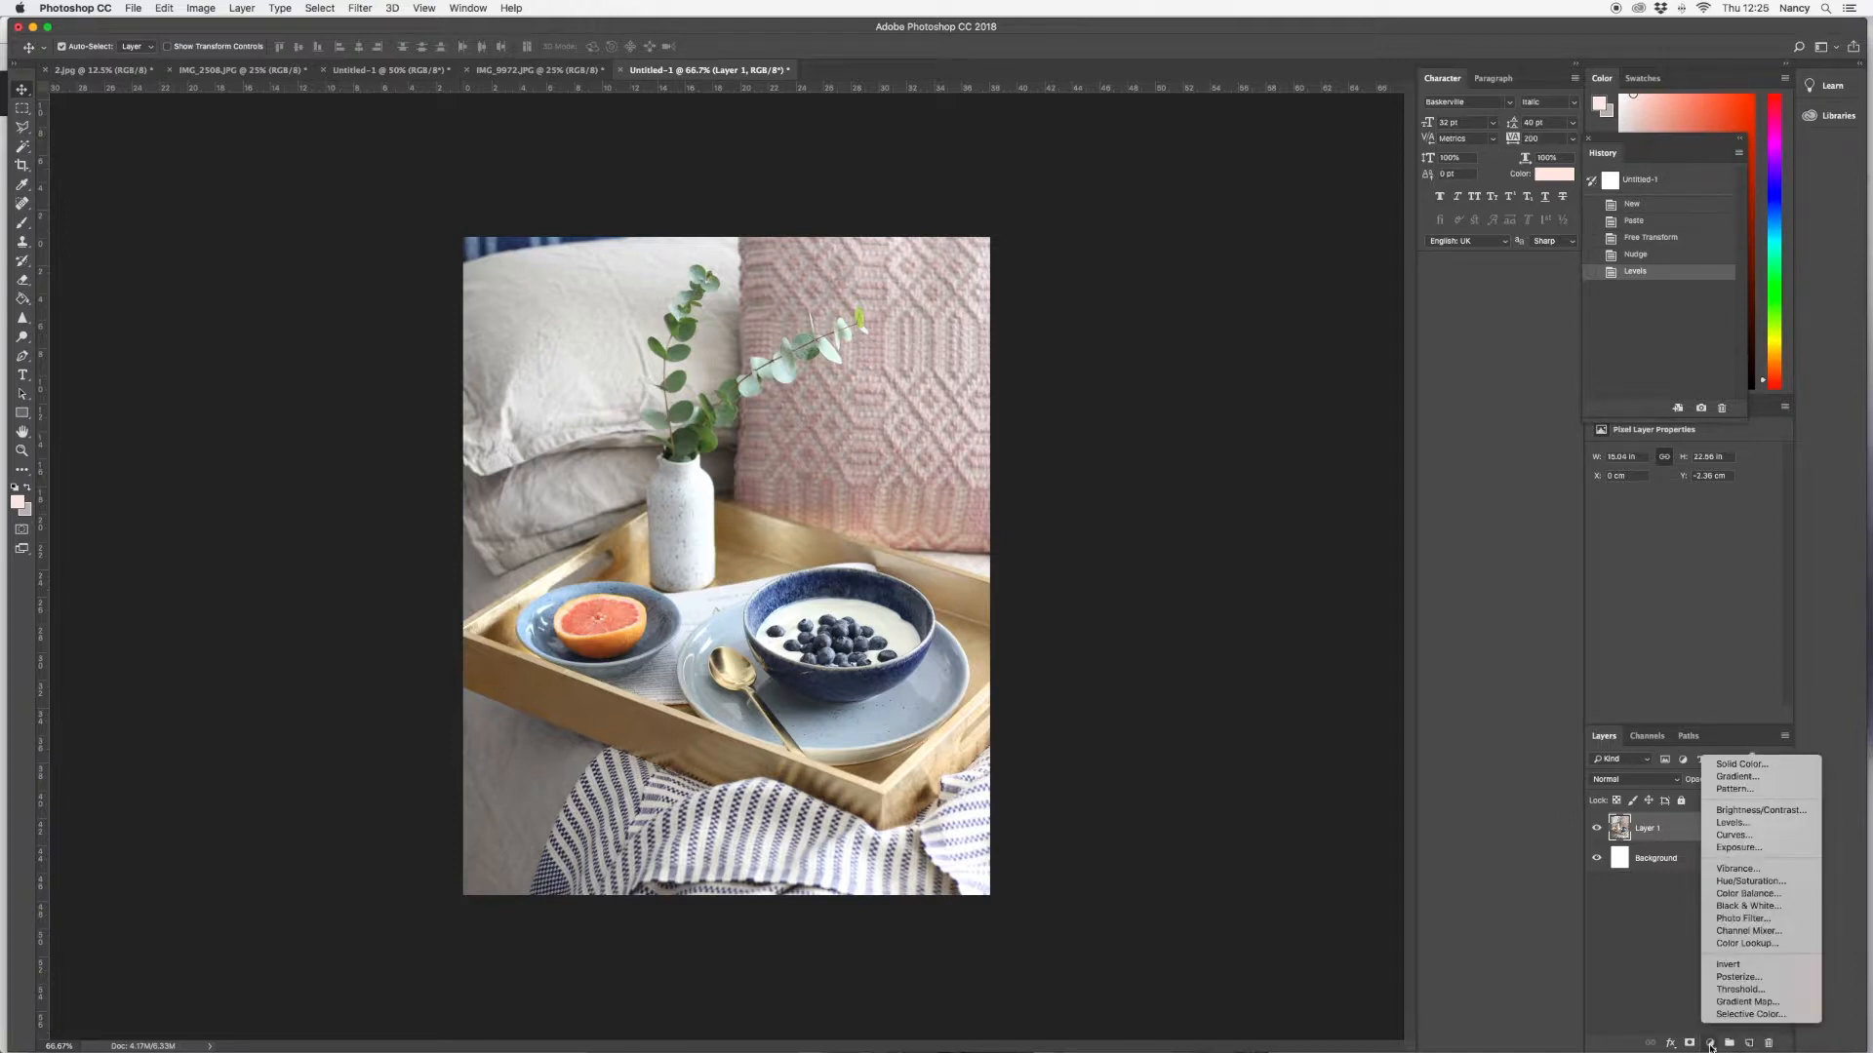
pyautogui.click(1729, 882)
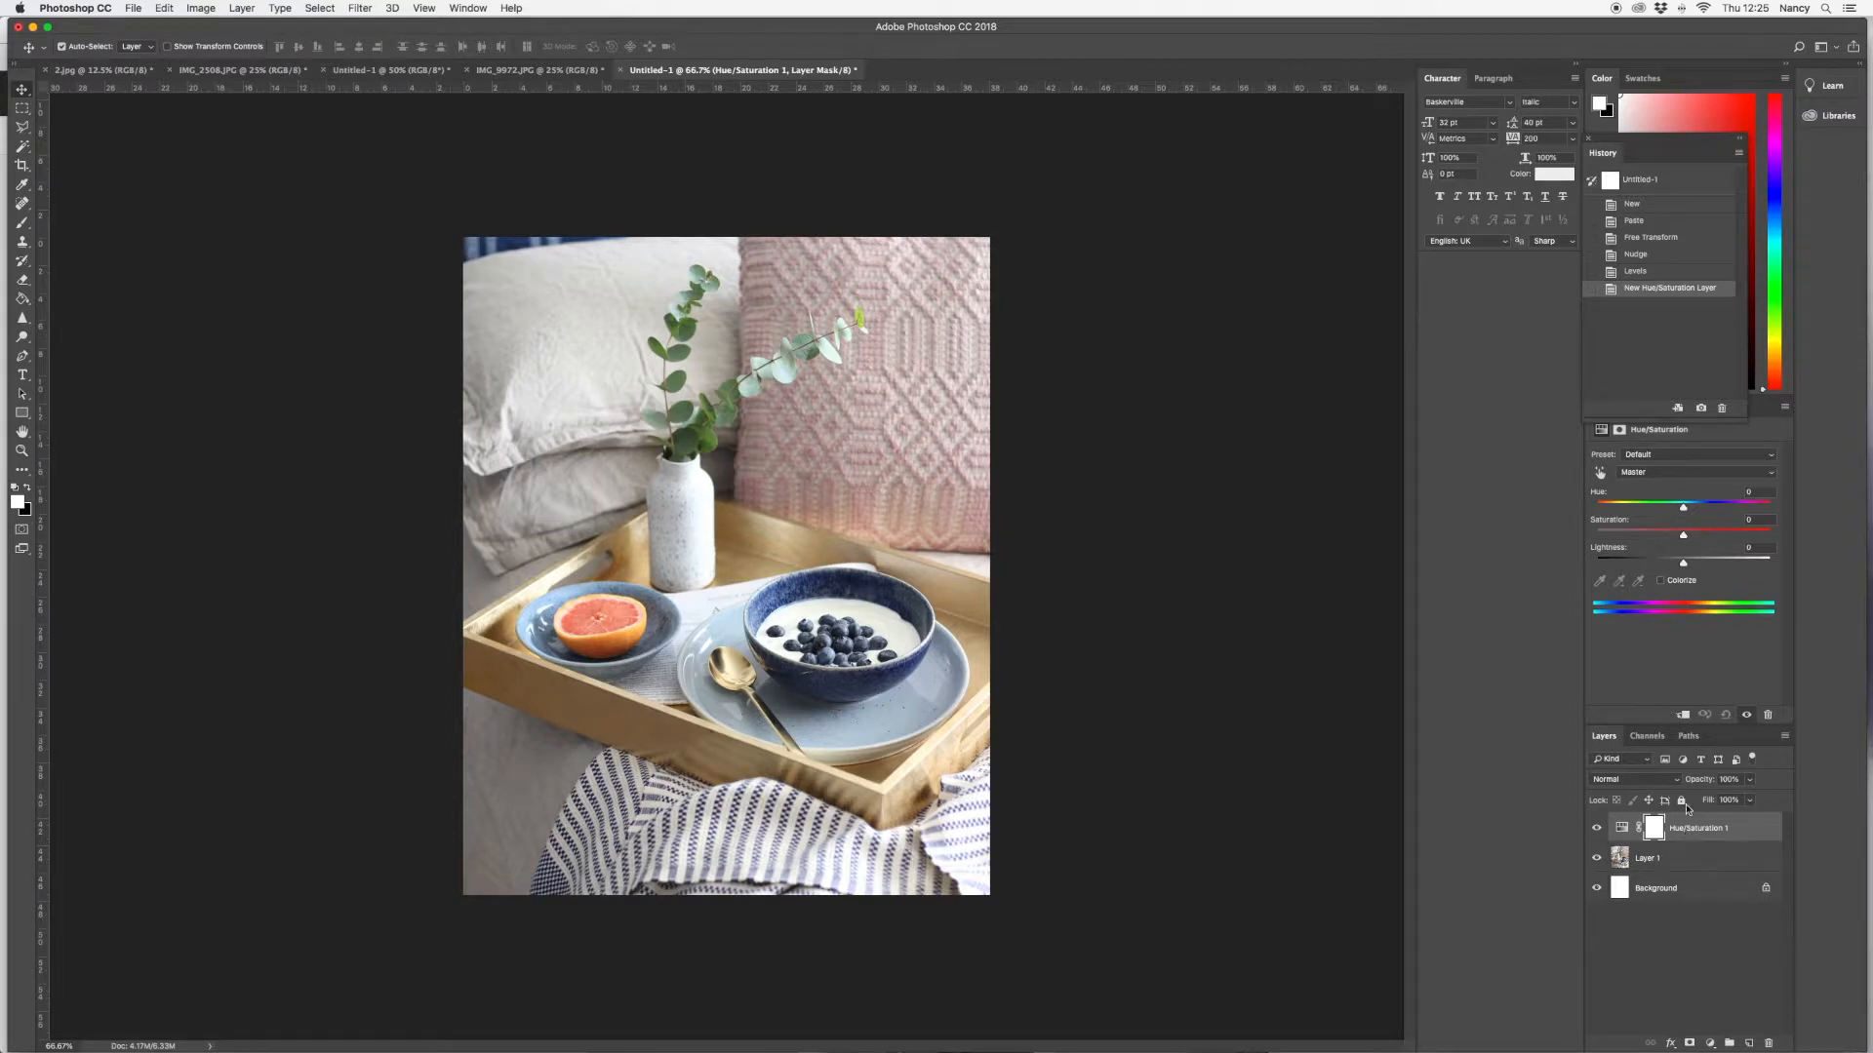
pyautogui.click(1645, 475)
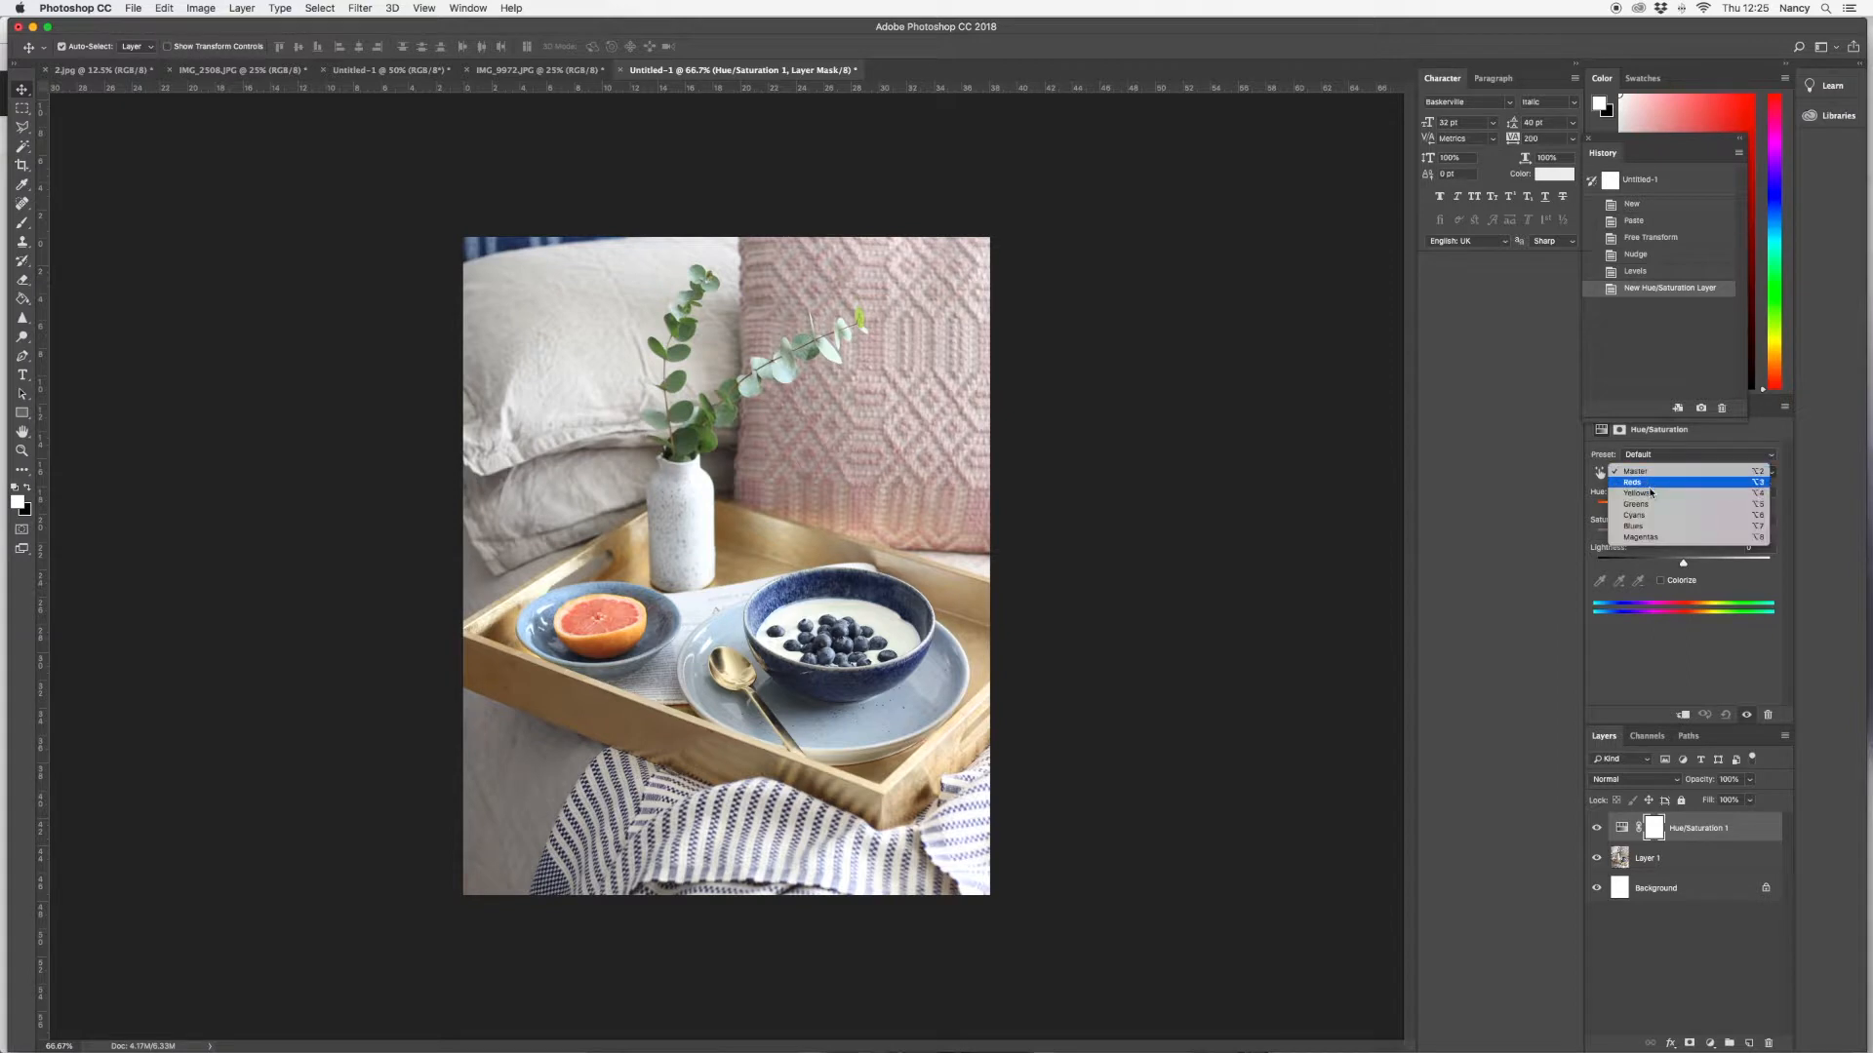
pyautogui.click(1650, 493)
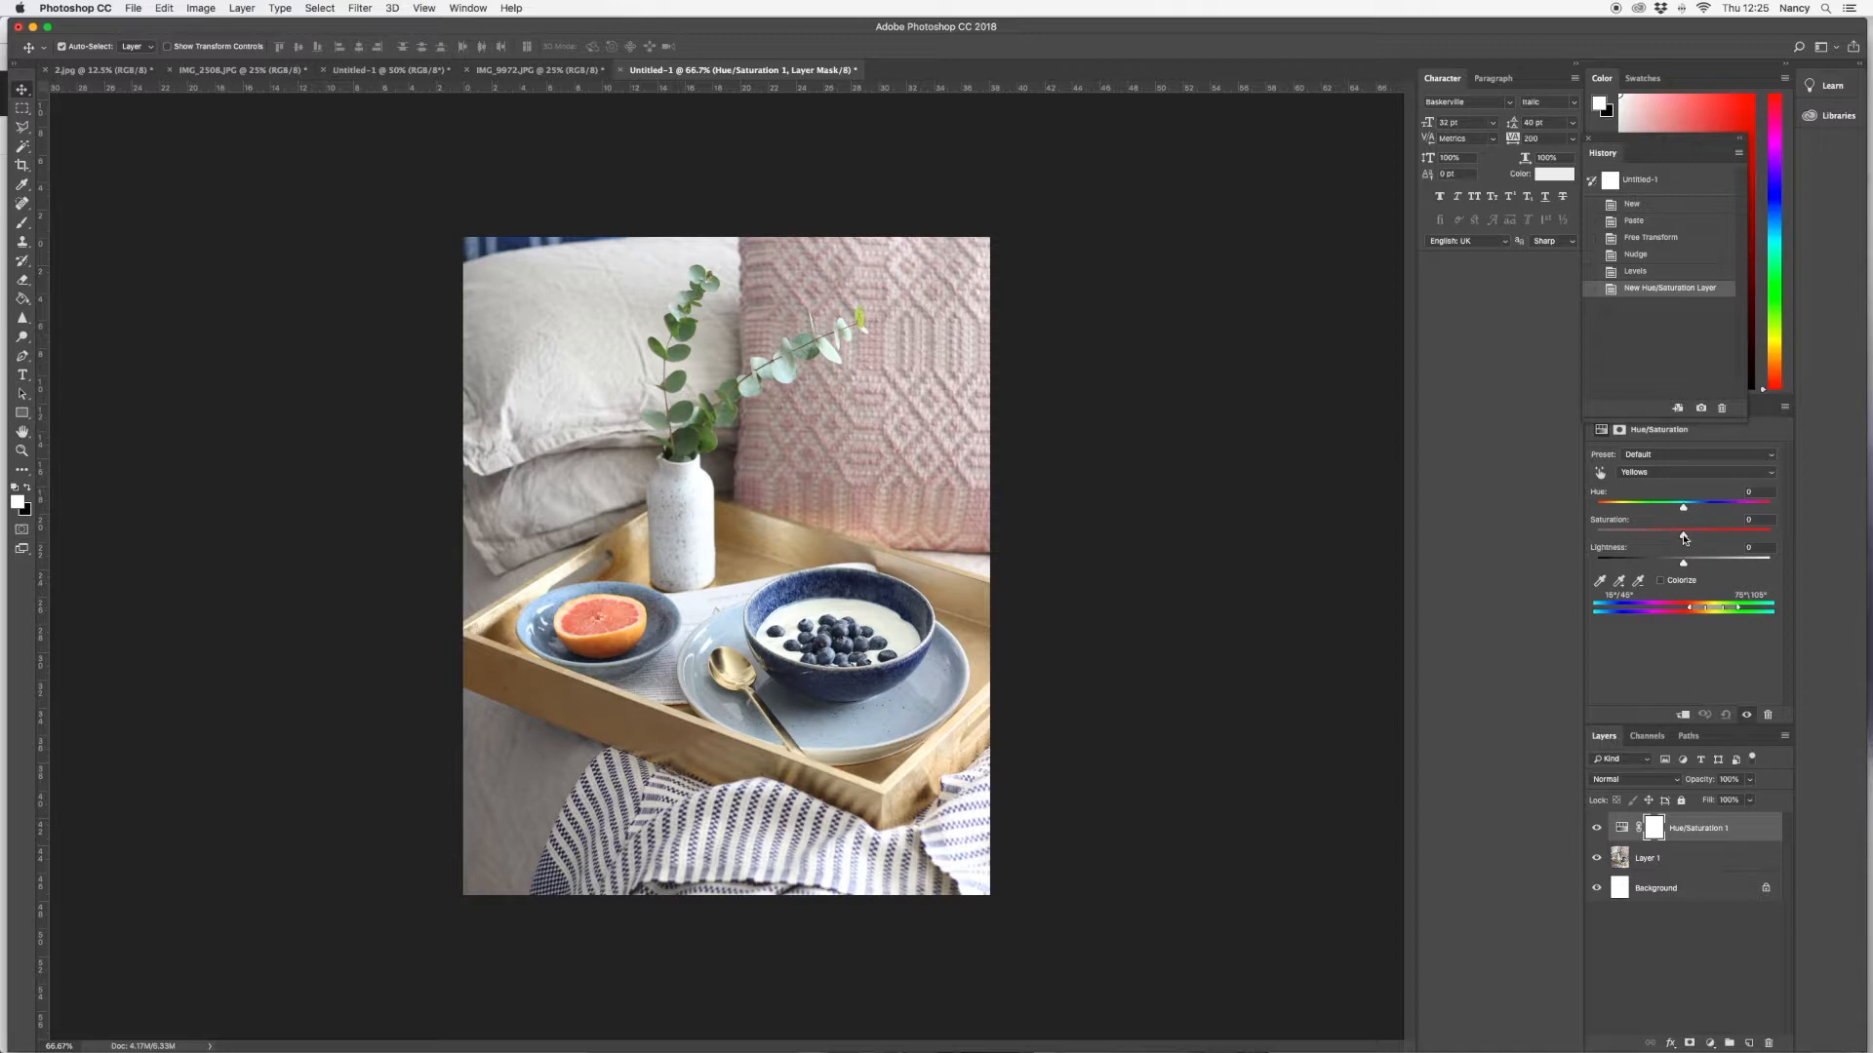
pyautogui.moveTo(1682, 536); pyautogui.dragTo(1659, 537)
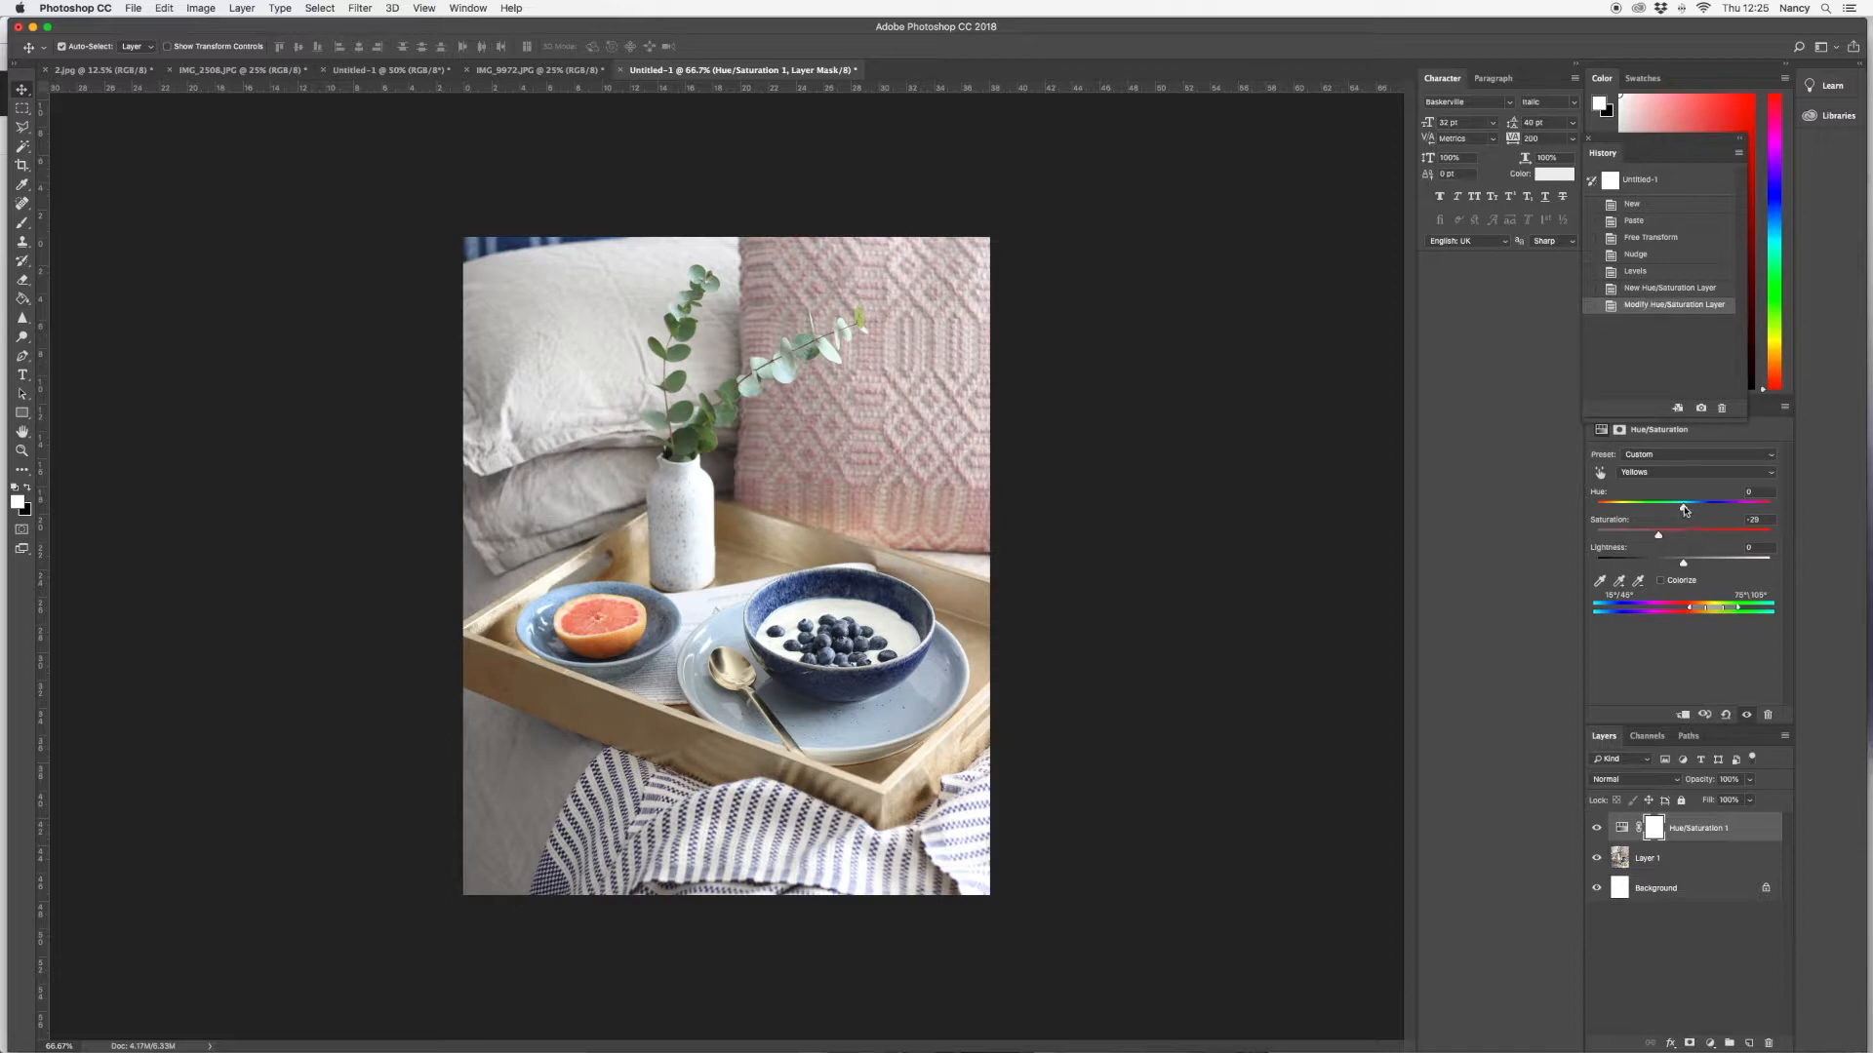
pyautogui.moveTo(1685, 508); pyautogui.dragTo(1678, 508)
pyautogui.moveTo(1658, 536); pyautogui.dragTo(1674, 538)
pyautogui.moveTo(1678, 509); pyautogui.dragTo(1676, 510)
# Add a second Hue/Saturation adjustment layer directly above the photo and raise the Master saturation to about +9
pyautogui.click(1704, 867)
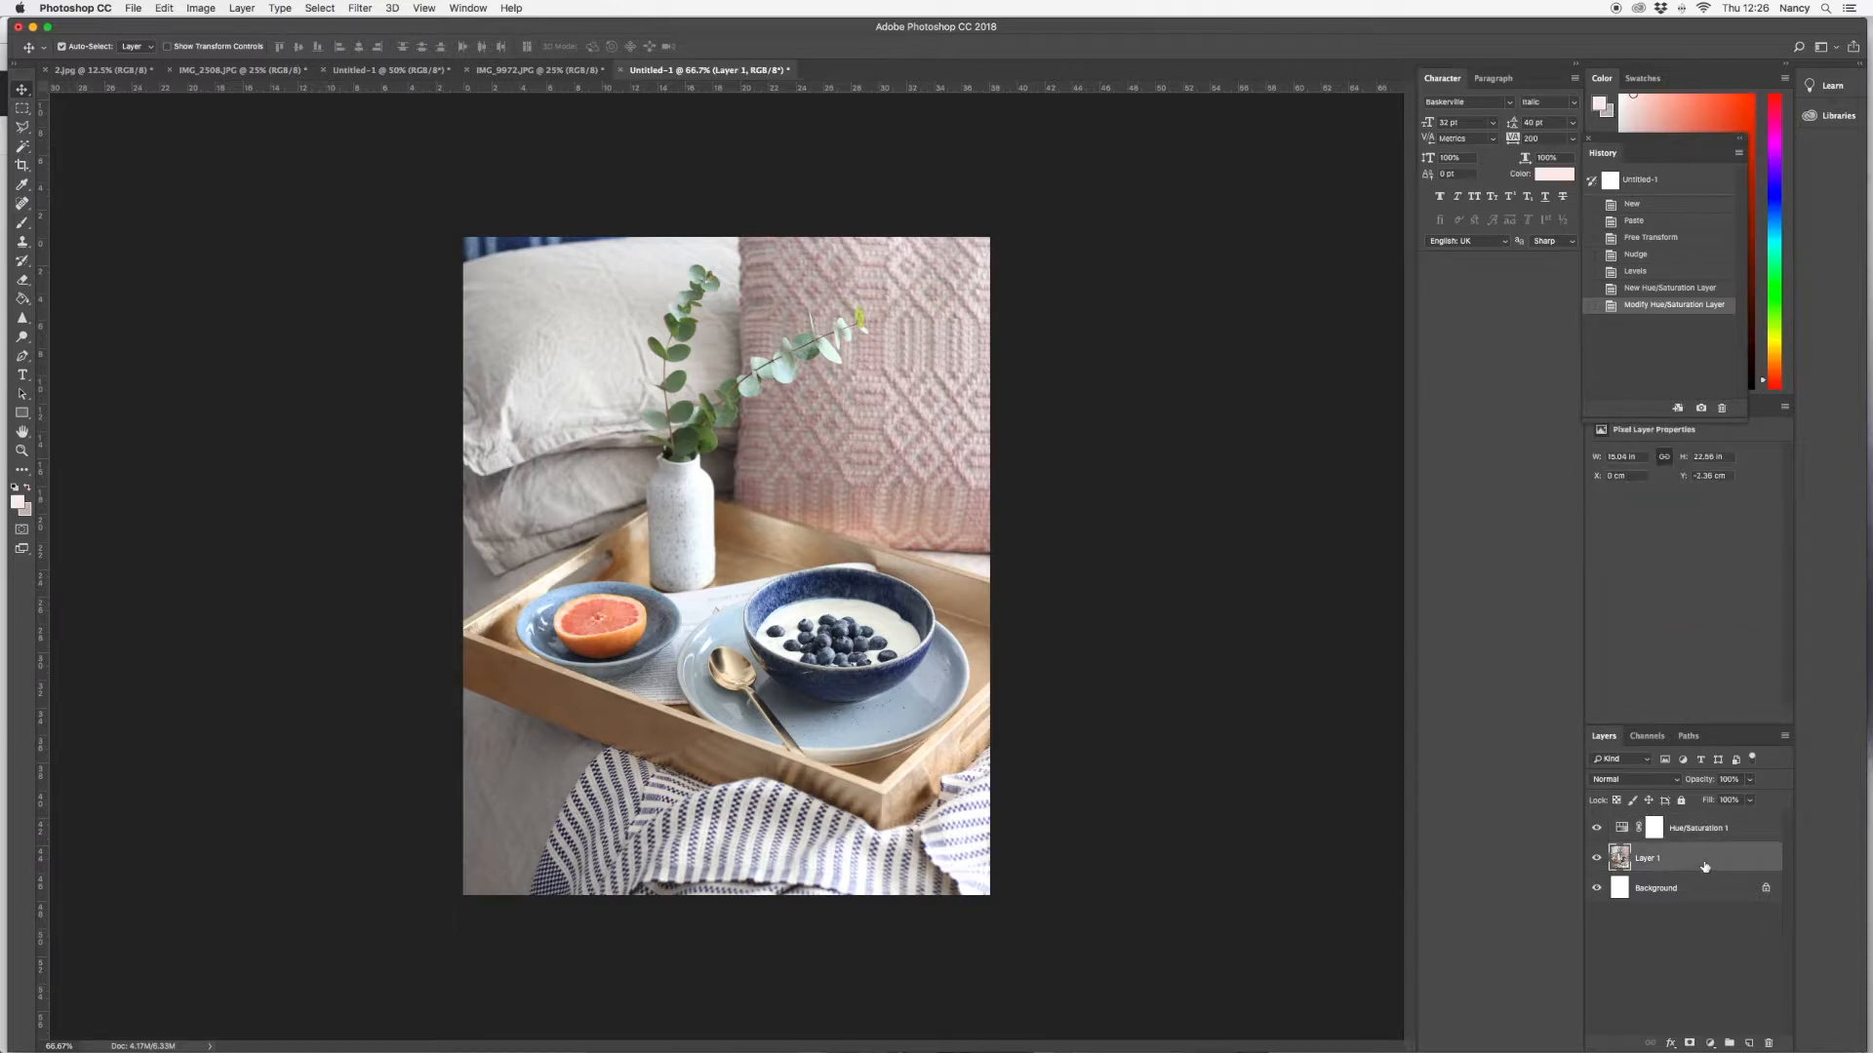
pyautogui.click(1711, 1043)
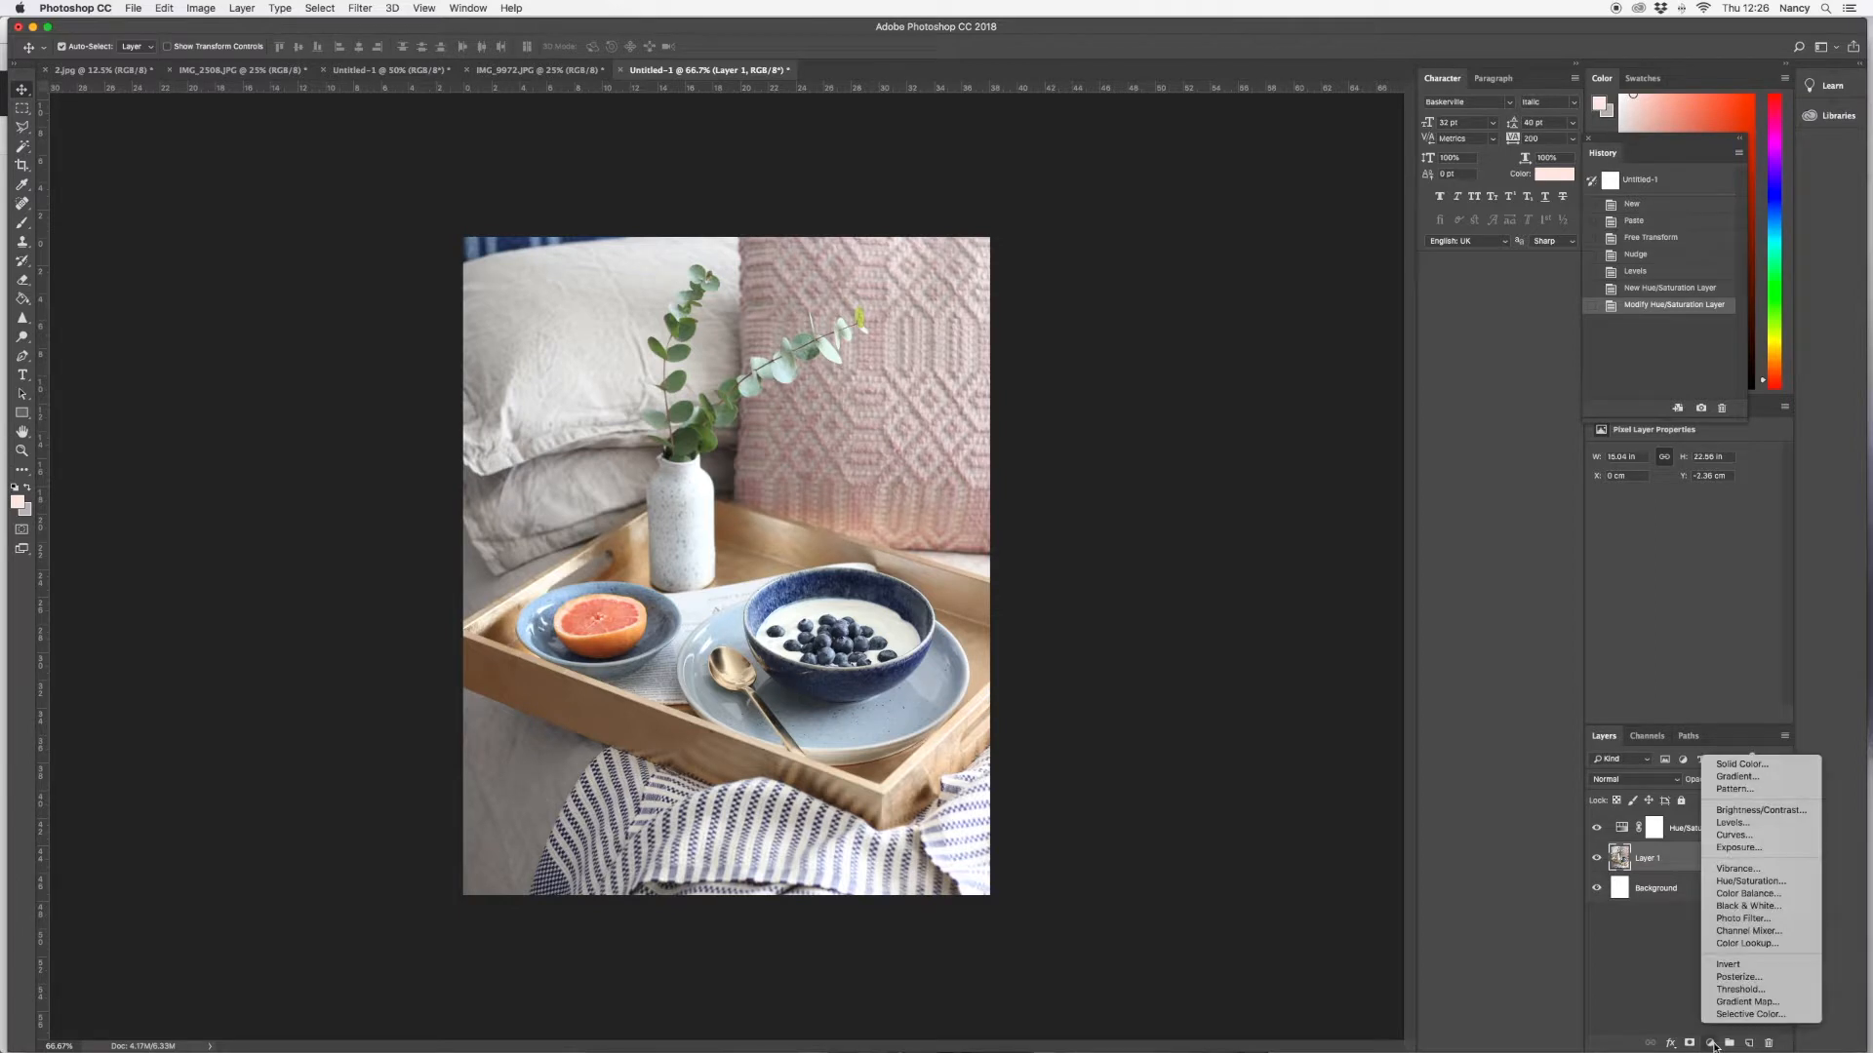
pyautogui.click(1714, 882)
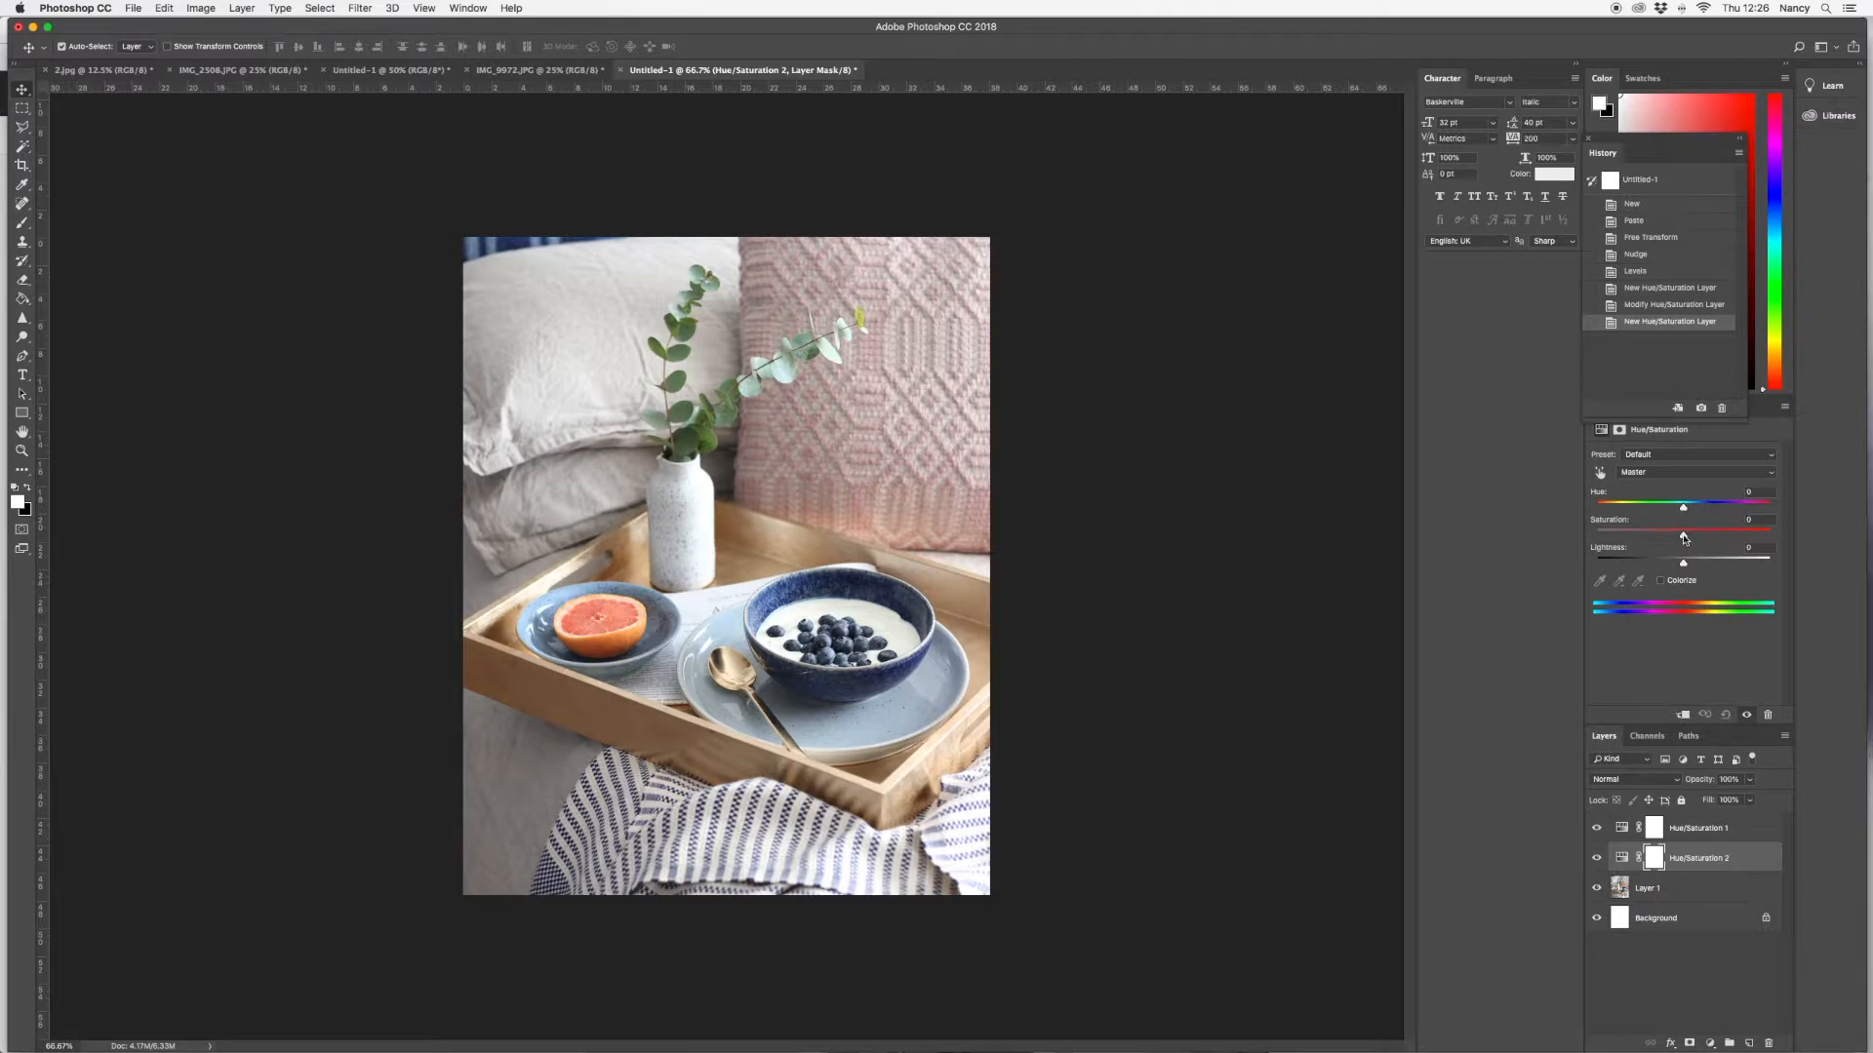
pyautogui.moveTo(1682, 535); pyautogui.dragTo(1692, 539)
pyautogui.click(1714, 863)
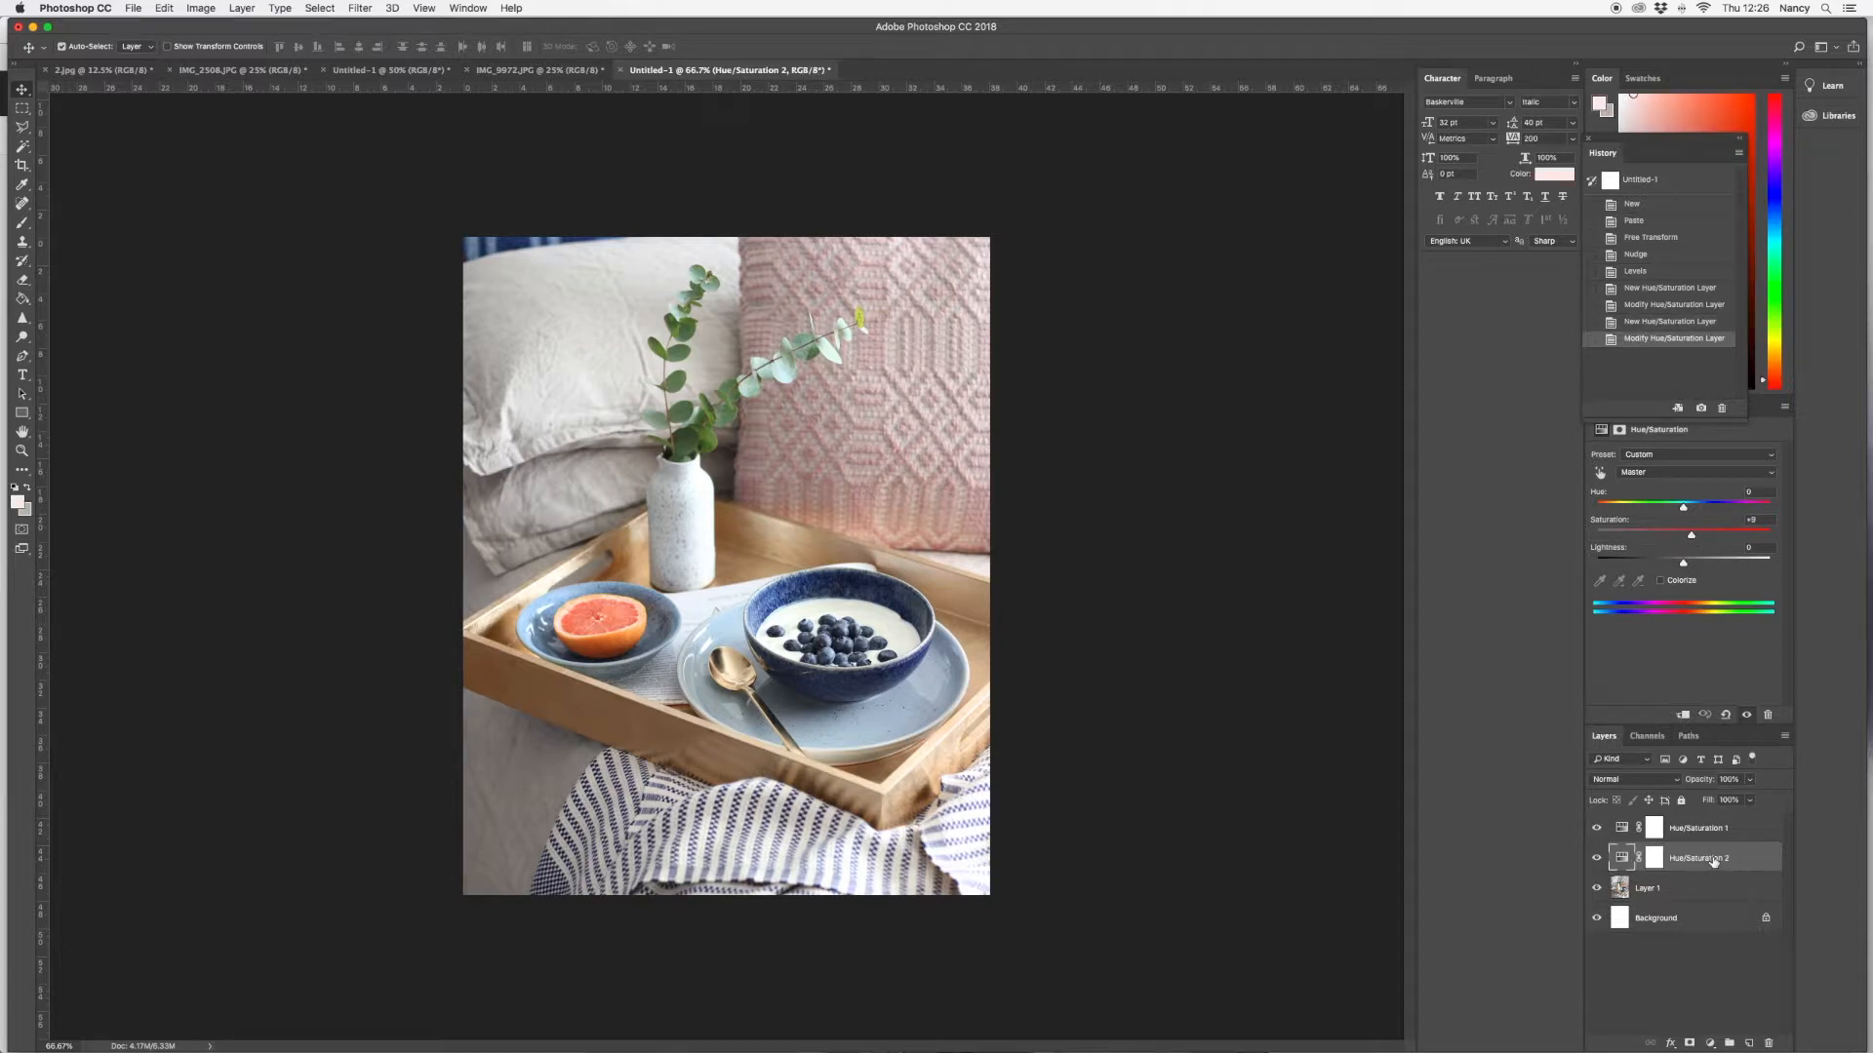
# Toggle the visibility of the Hue/Saturation adjustment layers to compare the photo with and without them
pyautogui.click(1597, 828)
pyautogui.click(1596, 859)
pyautogui.click(1597, 858)
pyautogui.click(1597, 859)
pyautogui.click(1597, 859)
# Raise the Master saturation of the Hue/Saturation 2 layer to about +12
pyautogui.click(1674, 891)
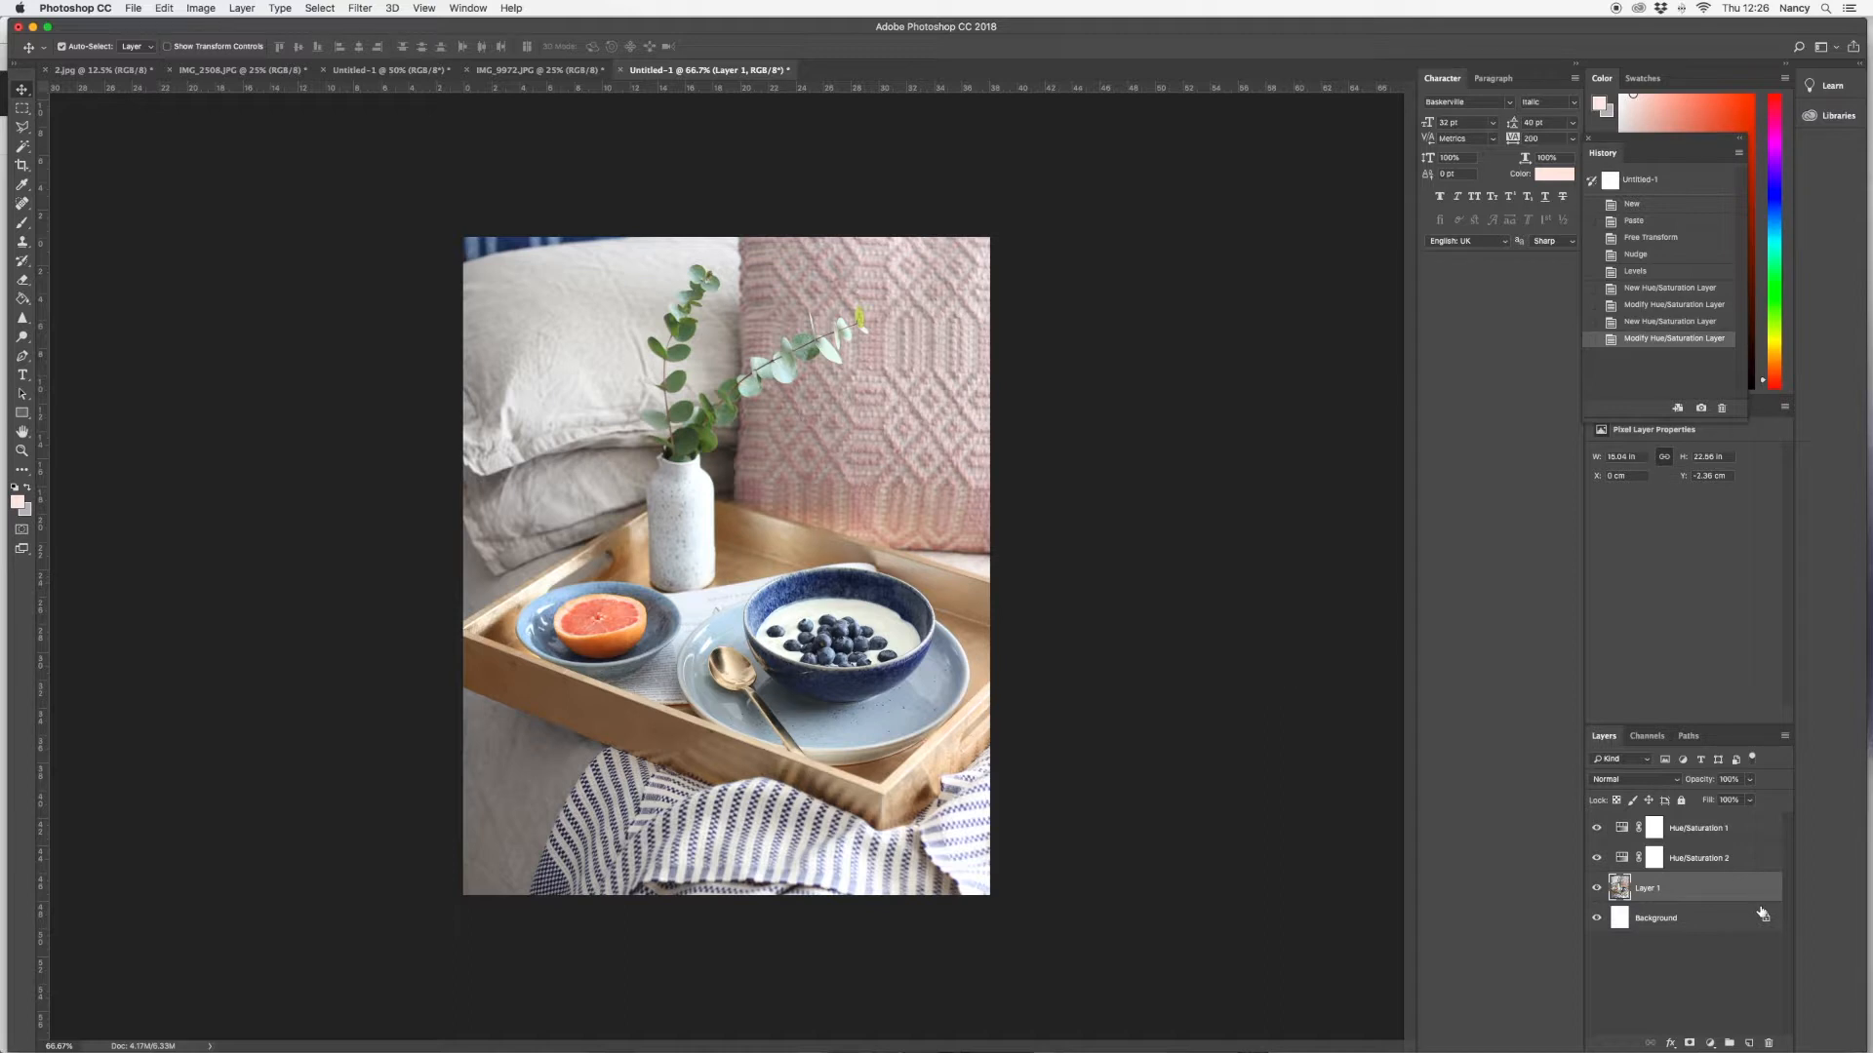
pyautogui.click(1715, 860)
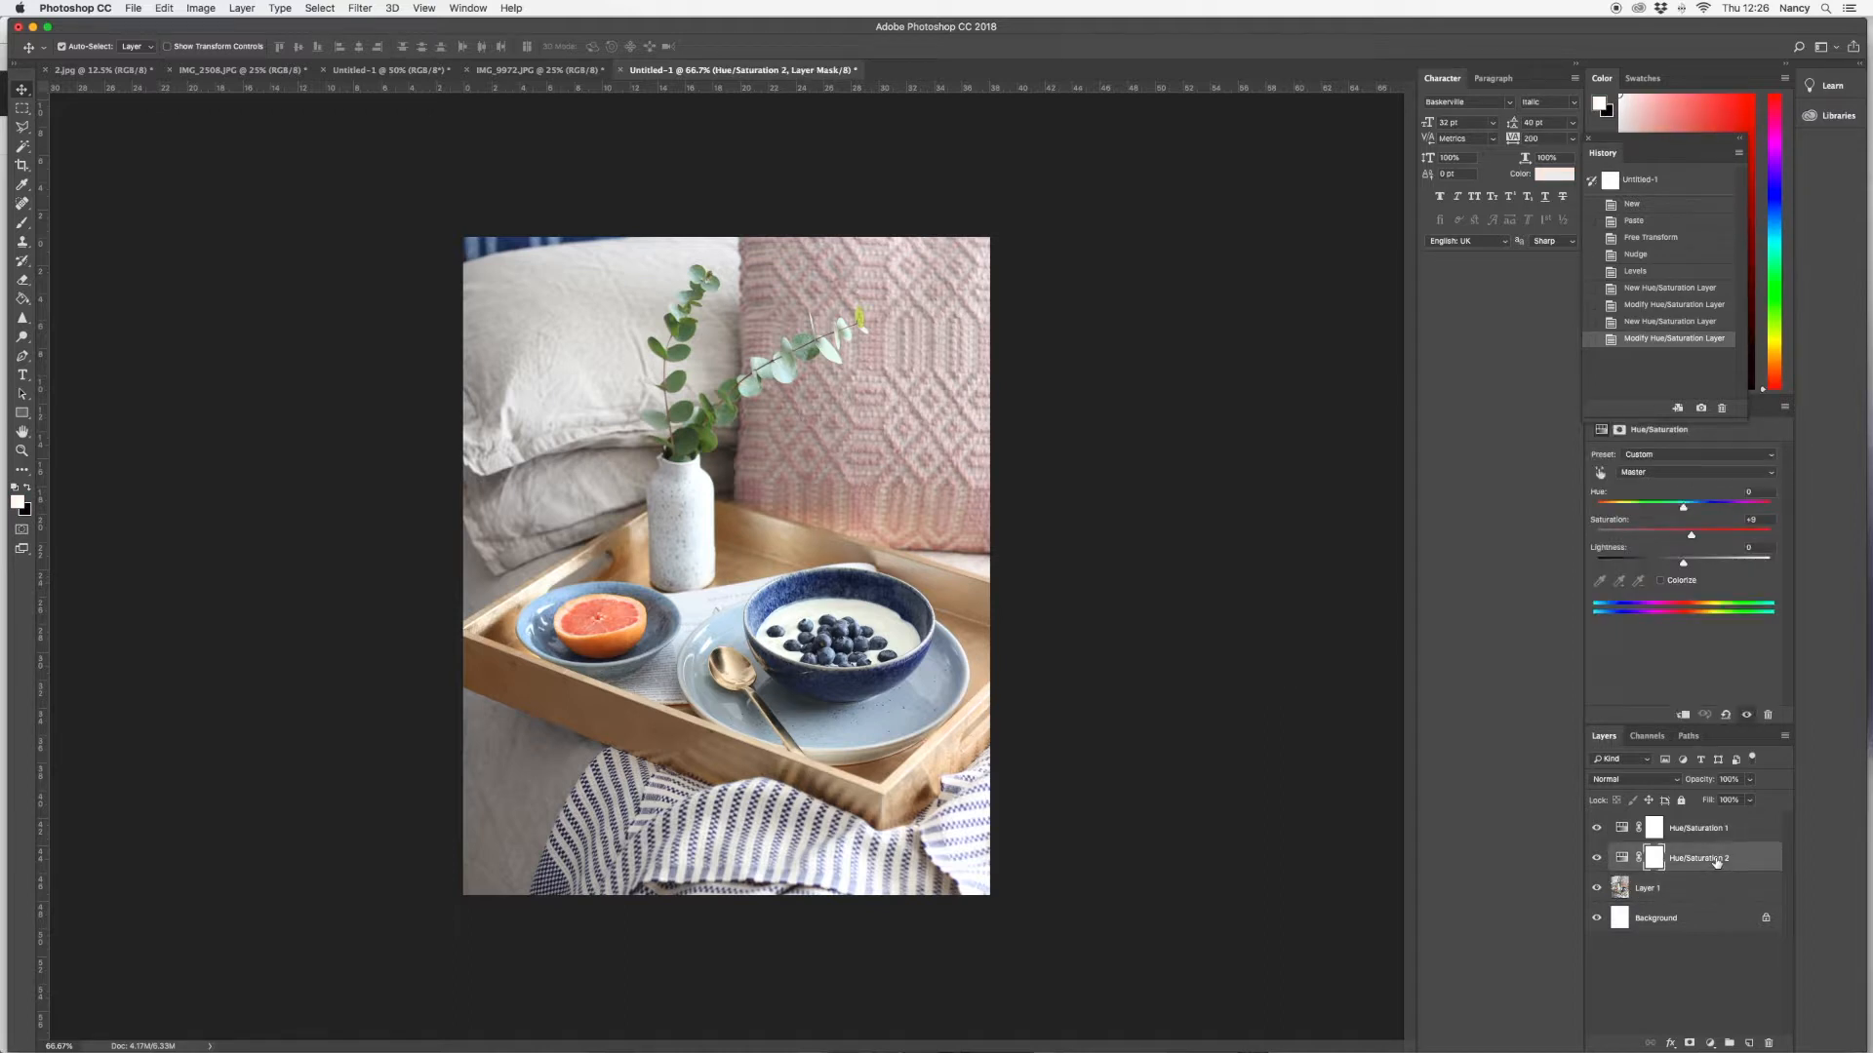
pyautogui.moveTo(1692, 537); pyautogui.dragTo(1695, 538)
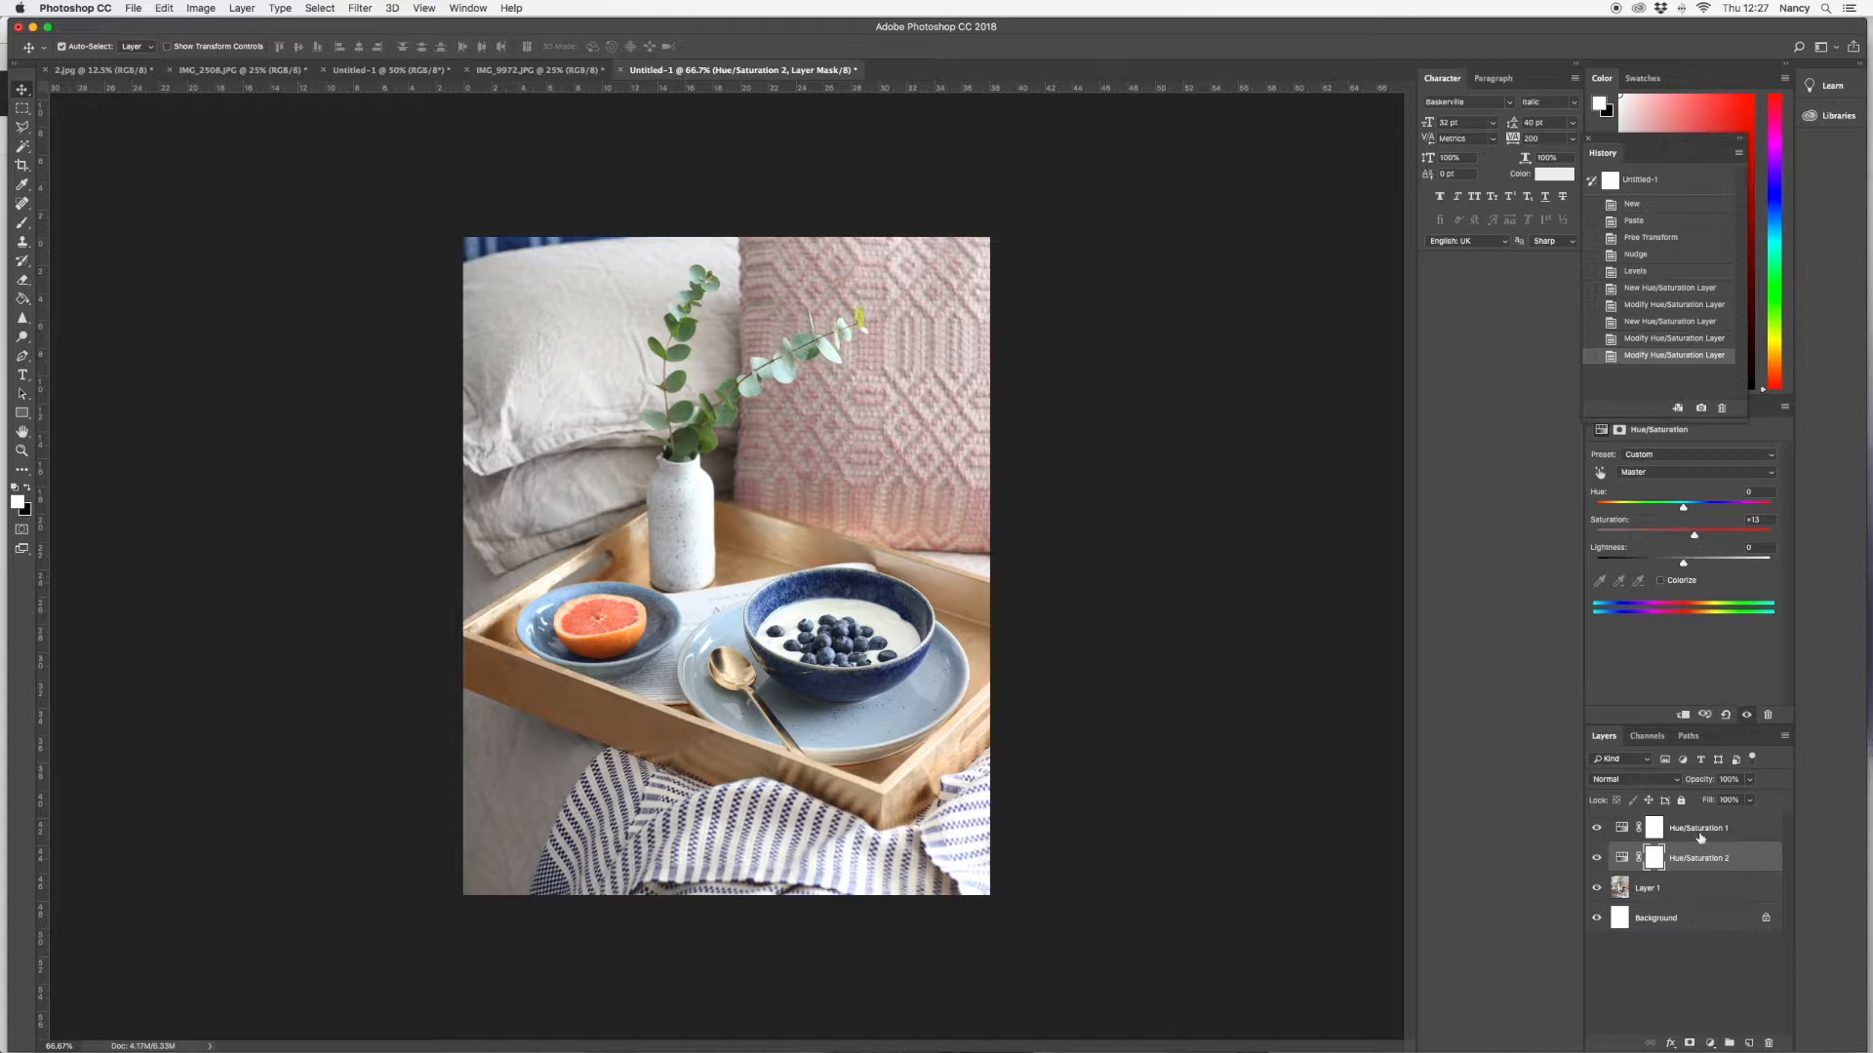
# Start Replace Color on Layer 1, sample the pink grapefruit flesh as the target colour and set Fuzziness to 24
pyautogui.click(1694, 889)
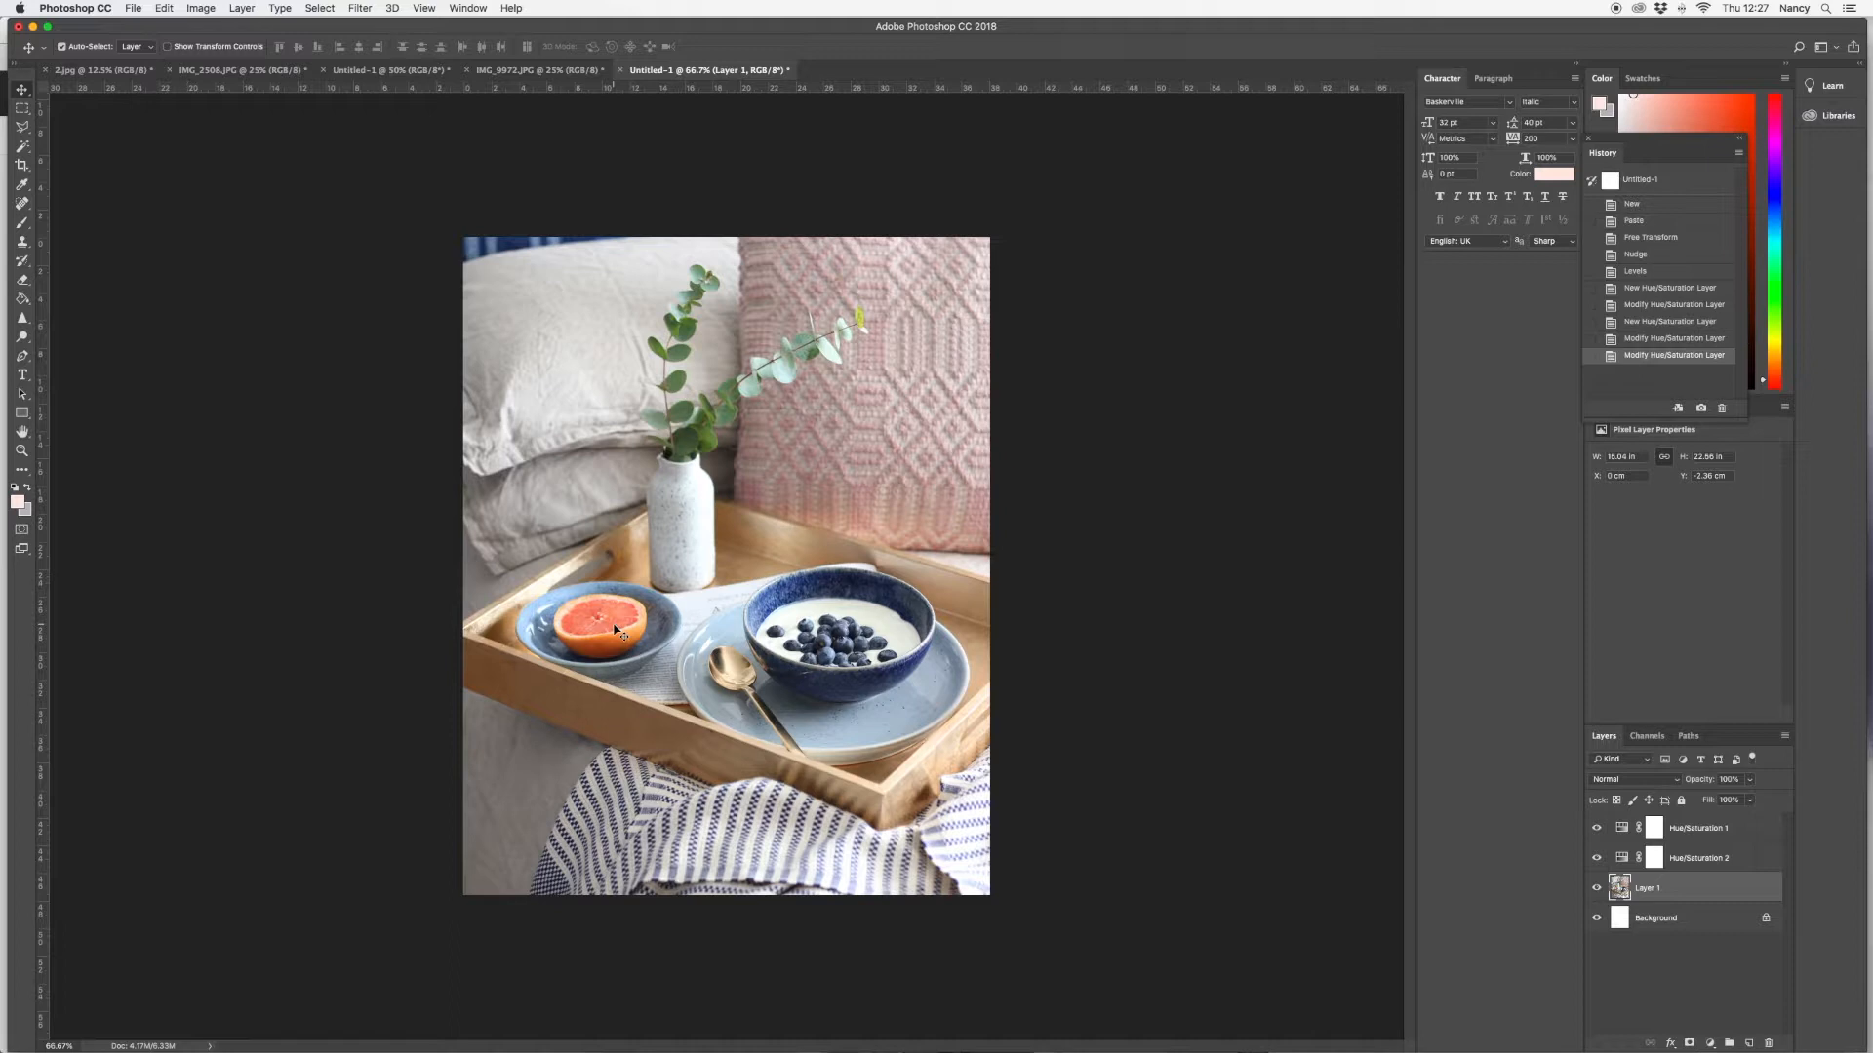
pyautogui.click(201, 7)
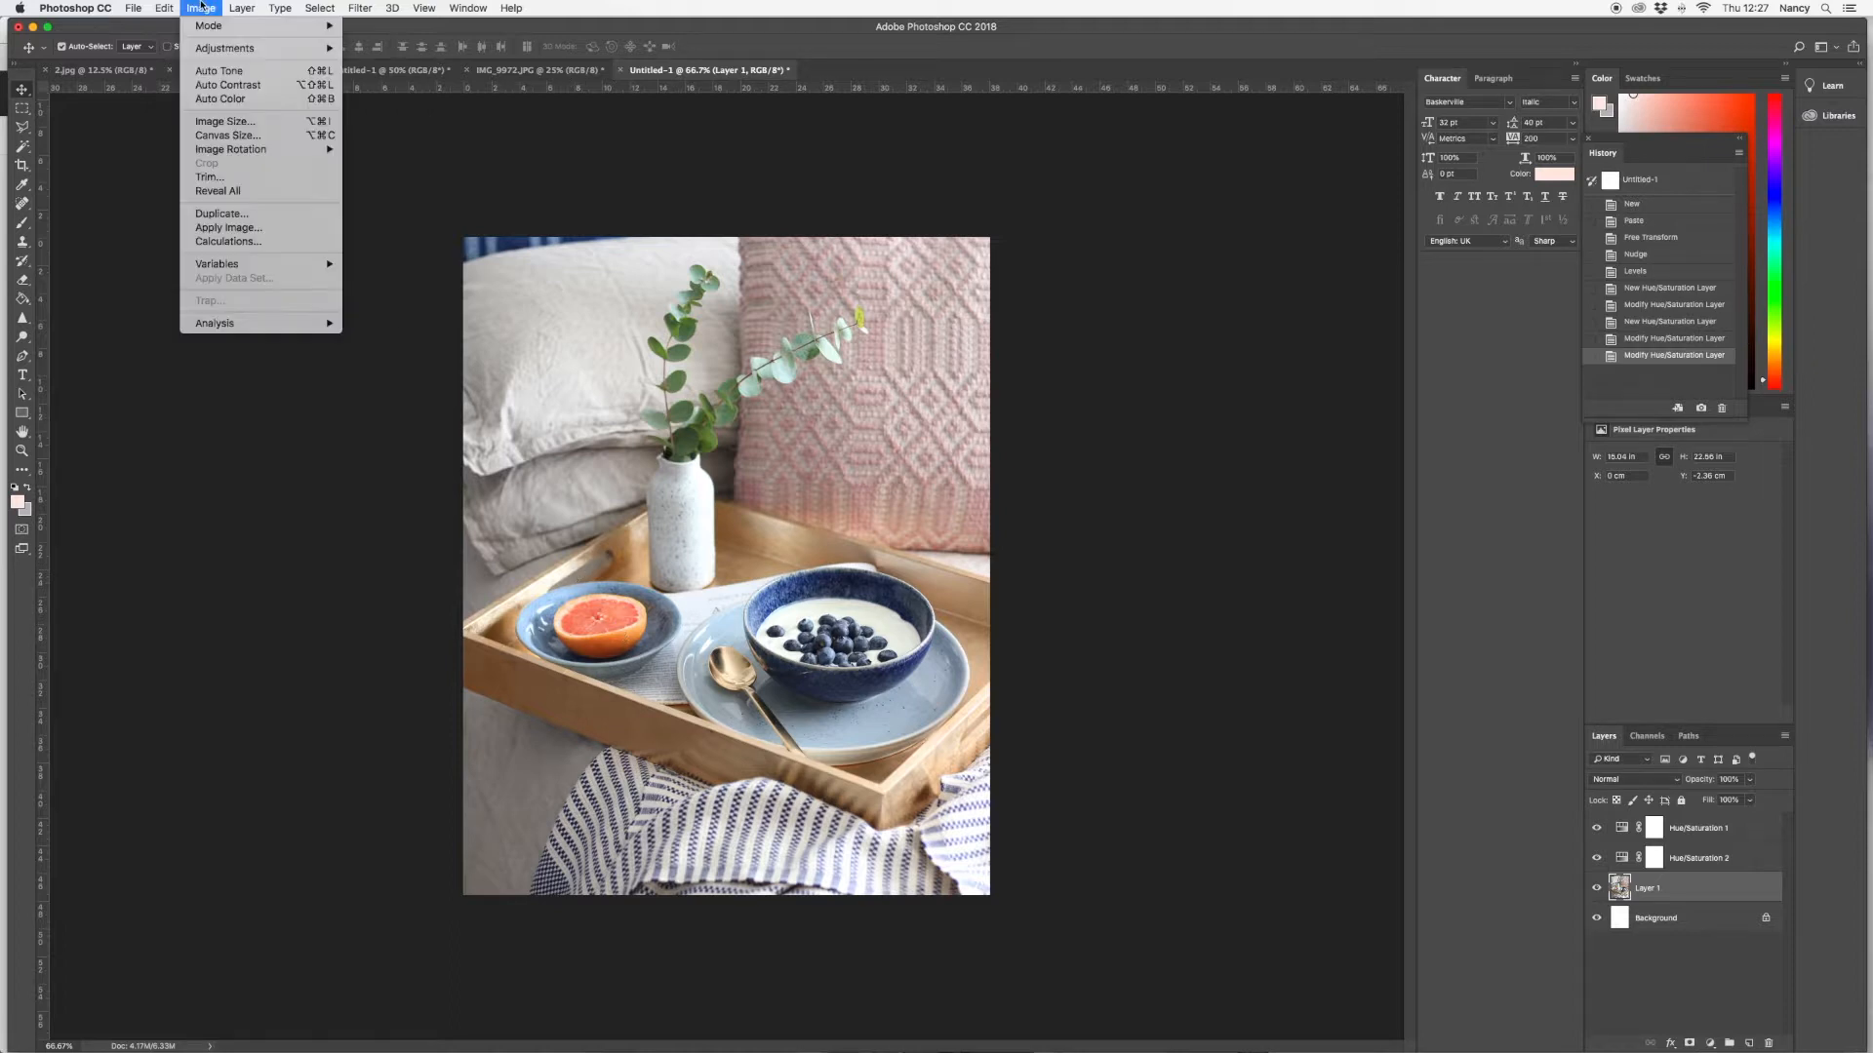
pyautogui.moveTo(194, 46)
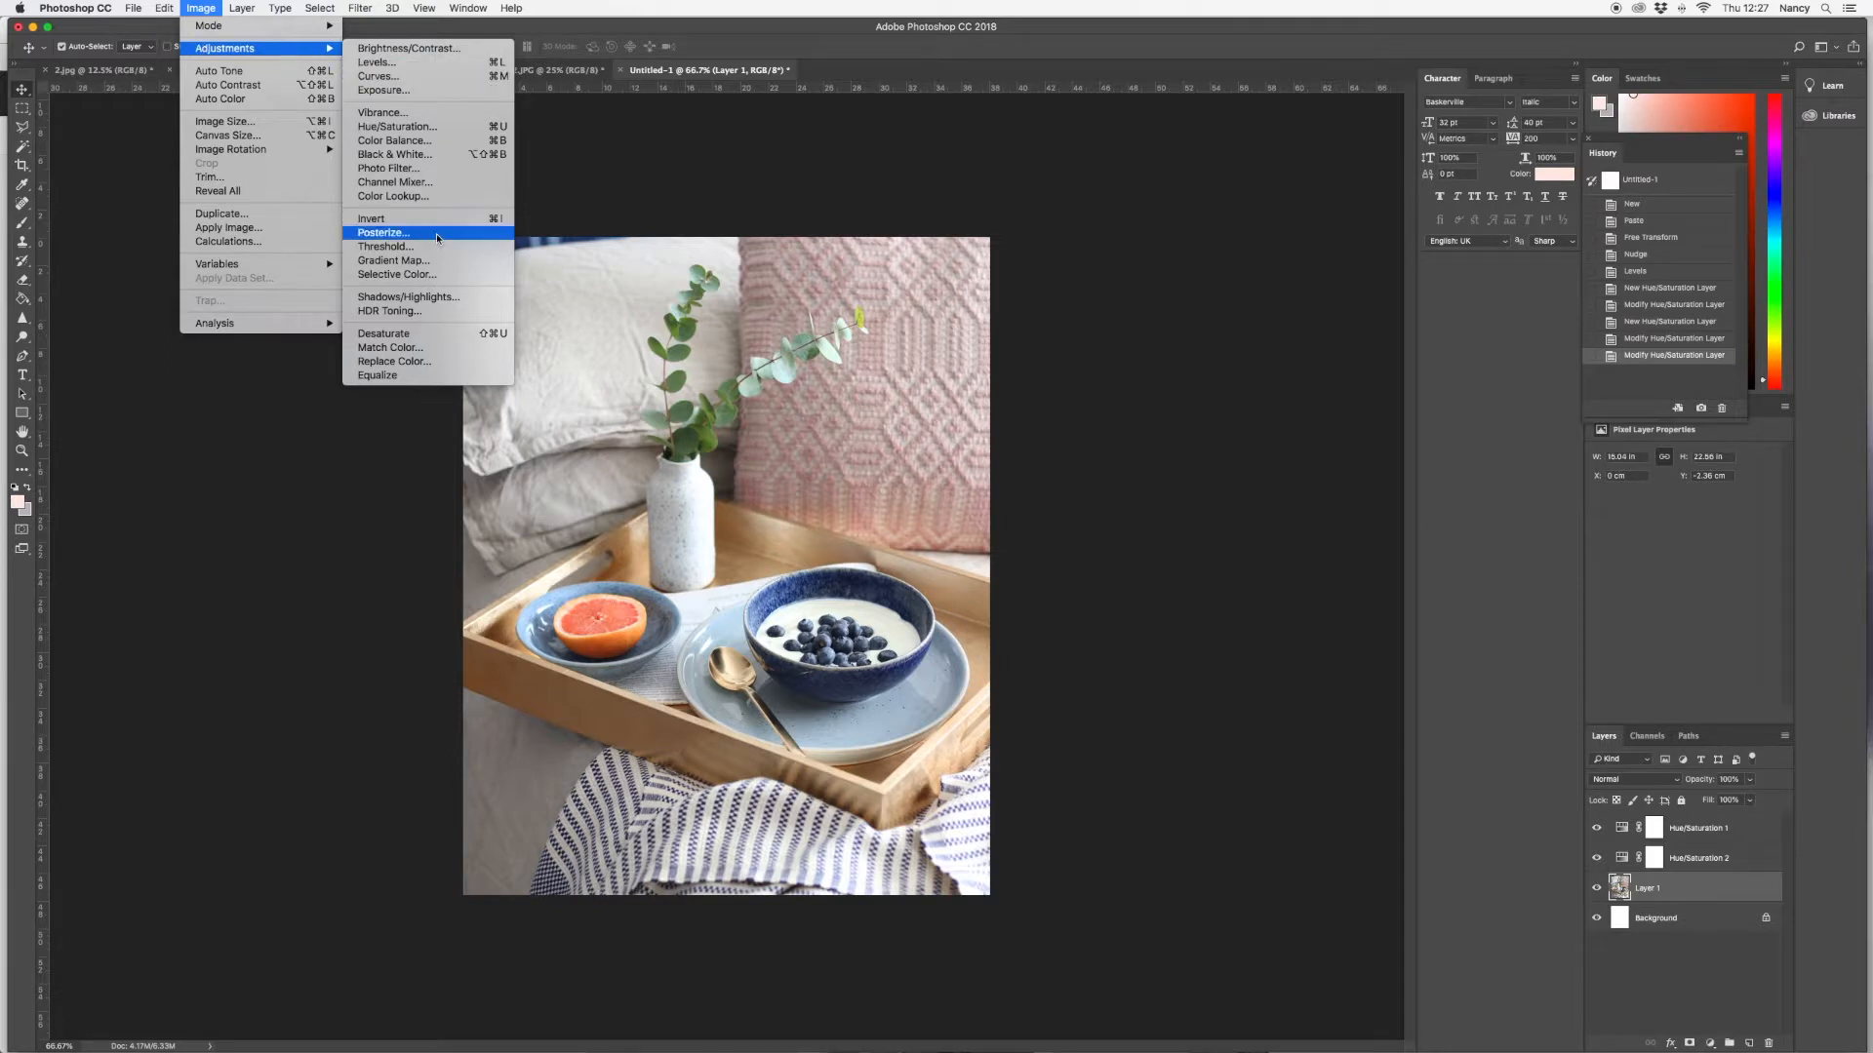
pyautogui.click(427, 363)
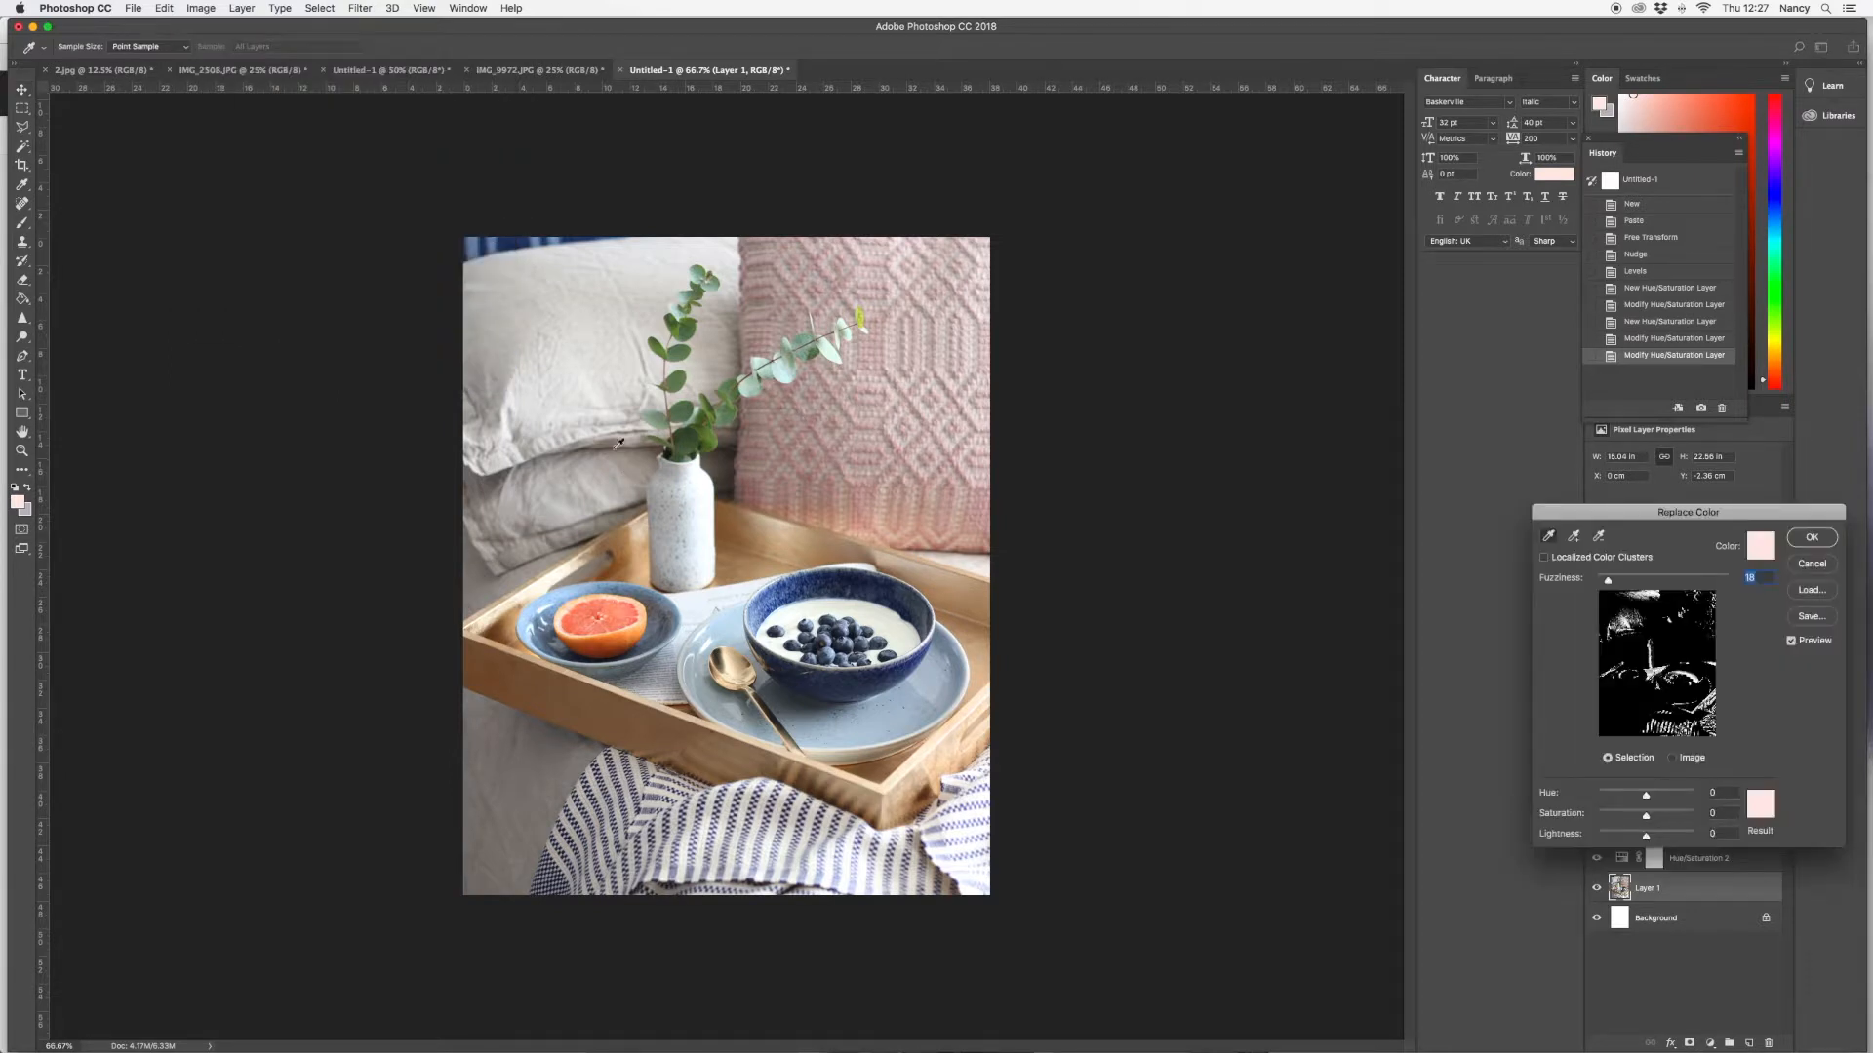
pyautogui.click(629, 613)
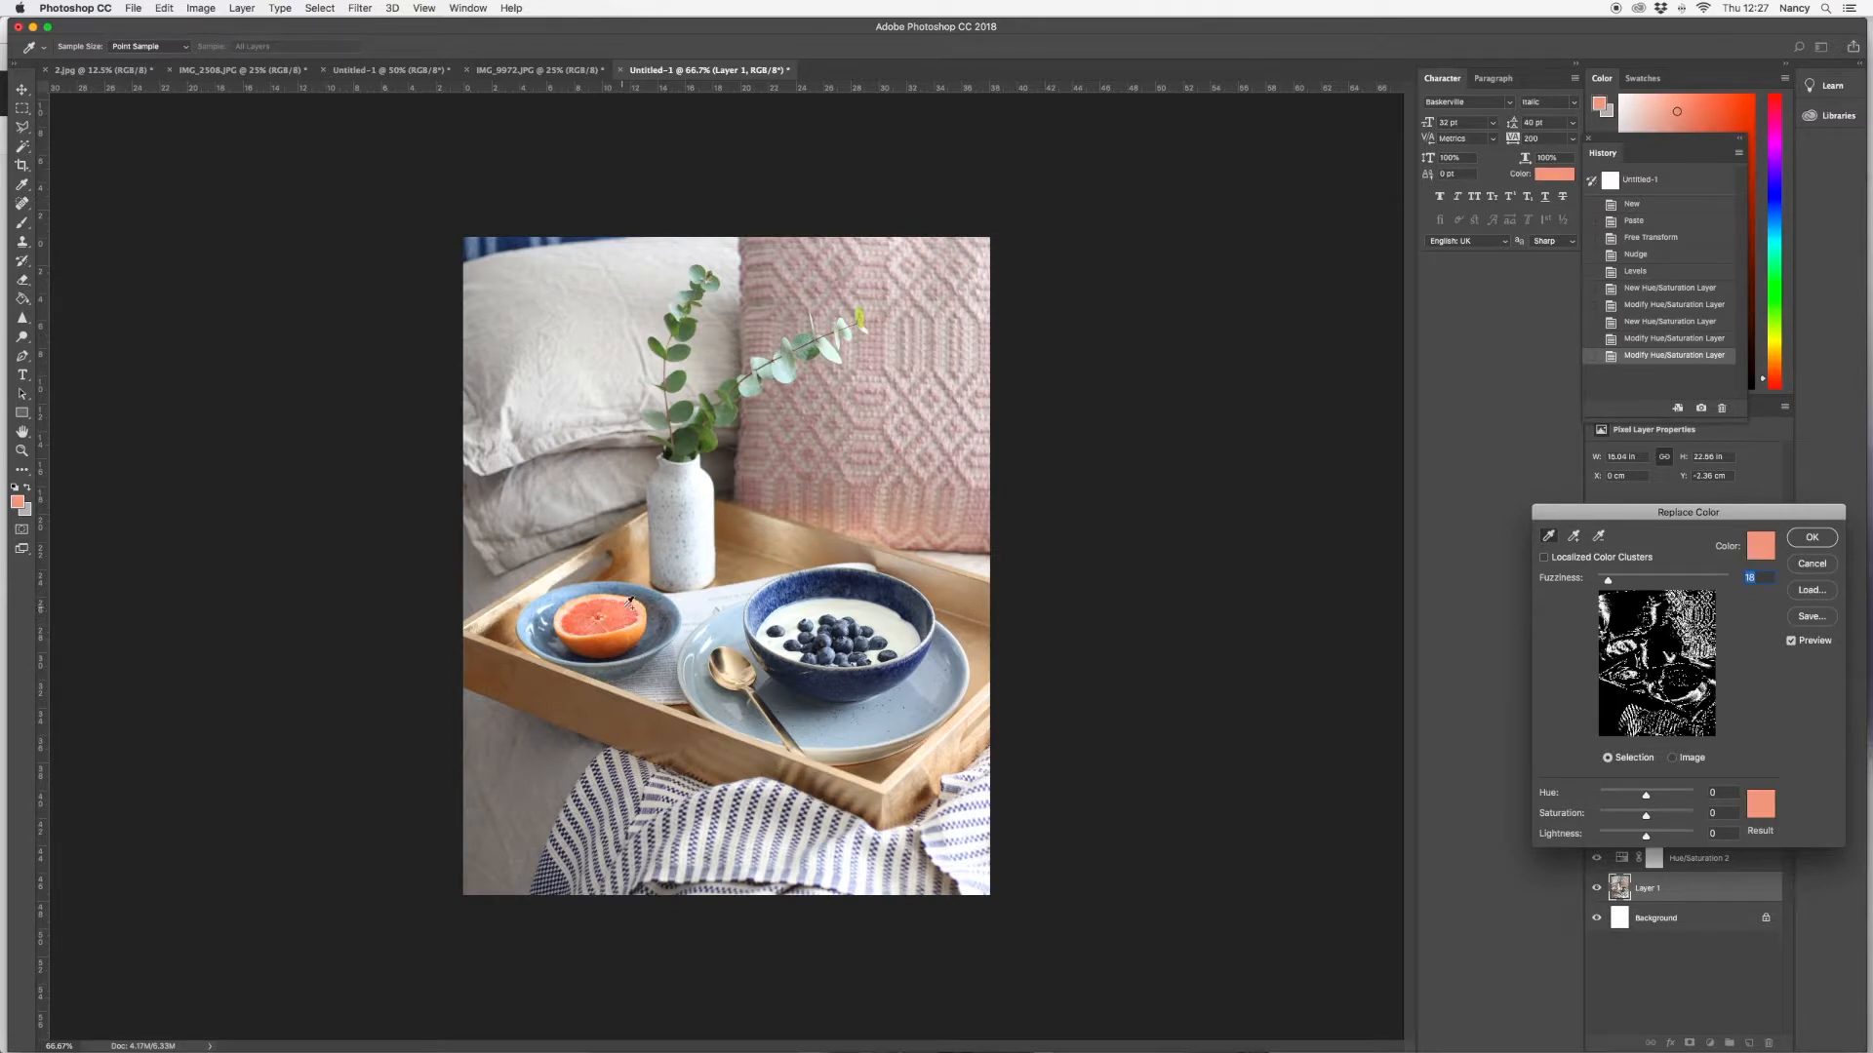
pyautogui.click(625, 604)
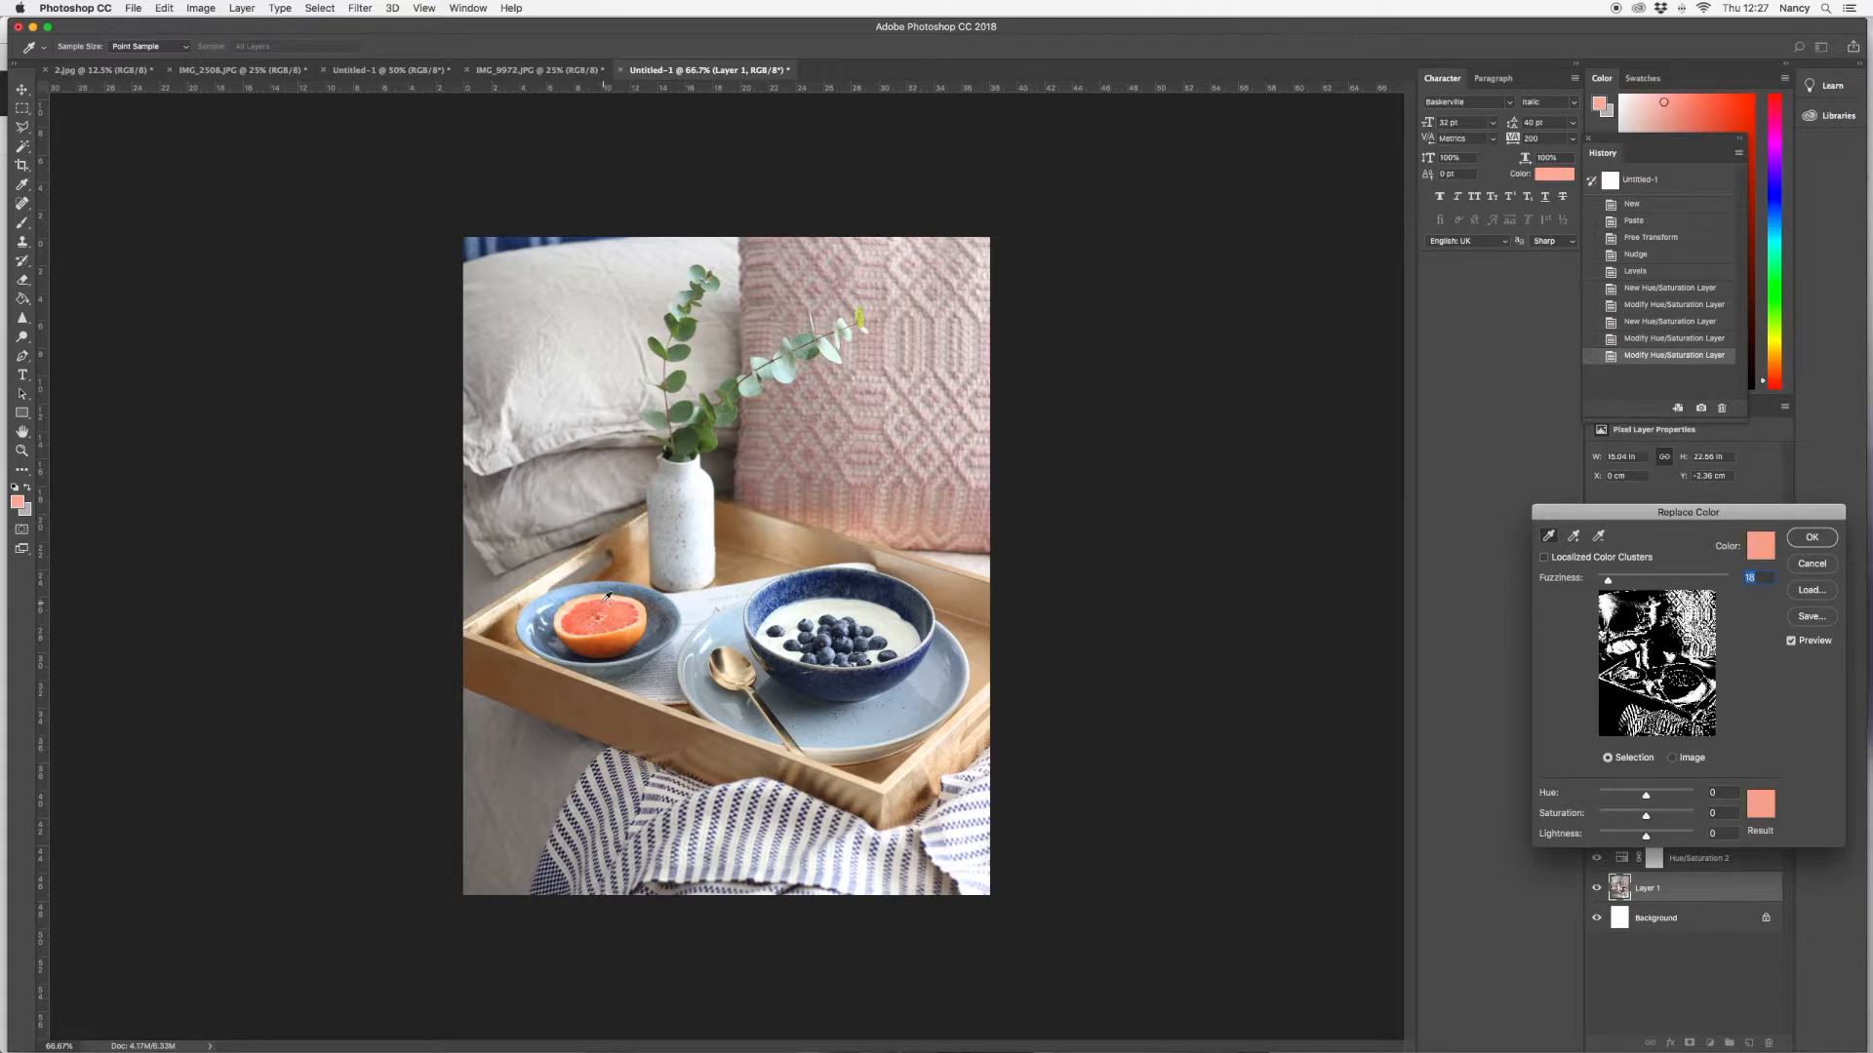
pyautogui.click(580, 611)
pyautogui.click(573, 627)
pyautogui.click(592, 633)
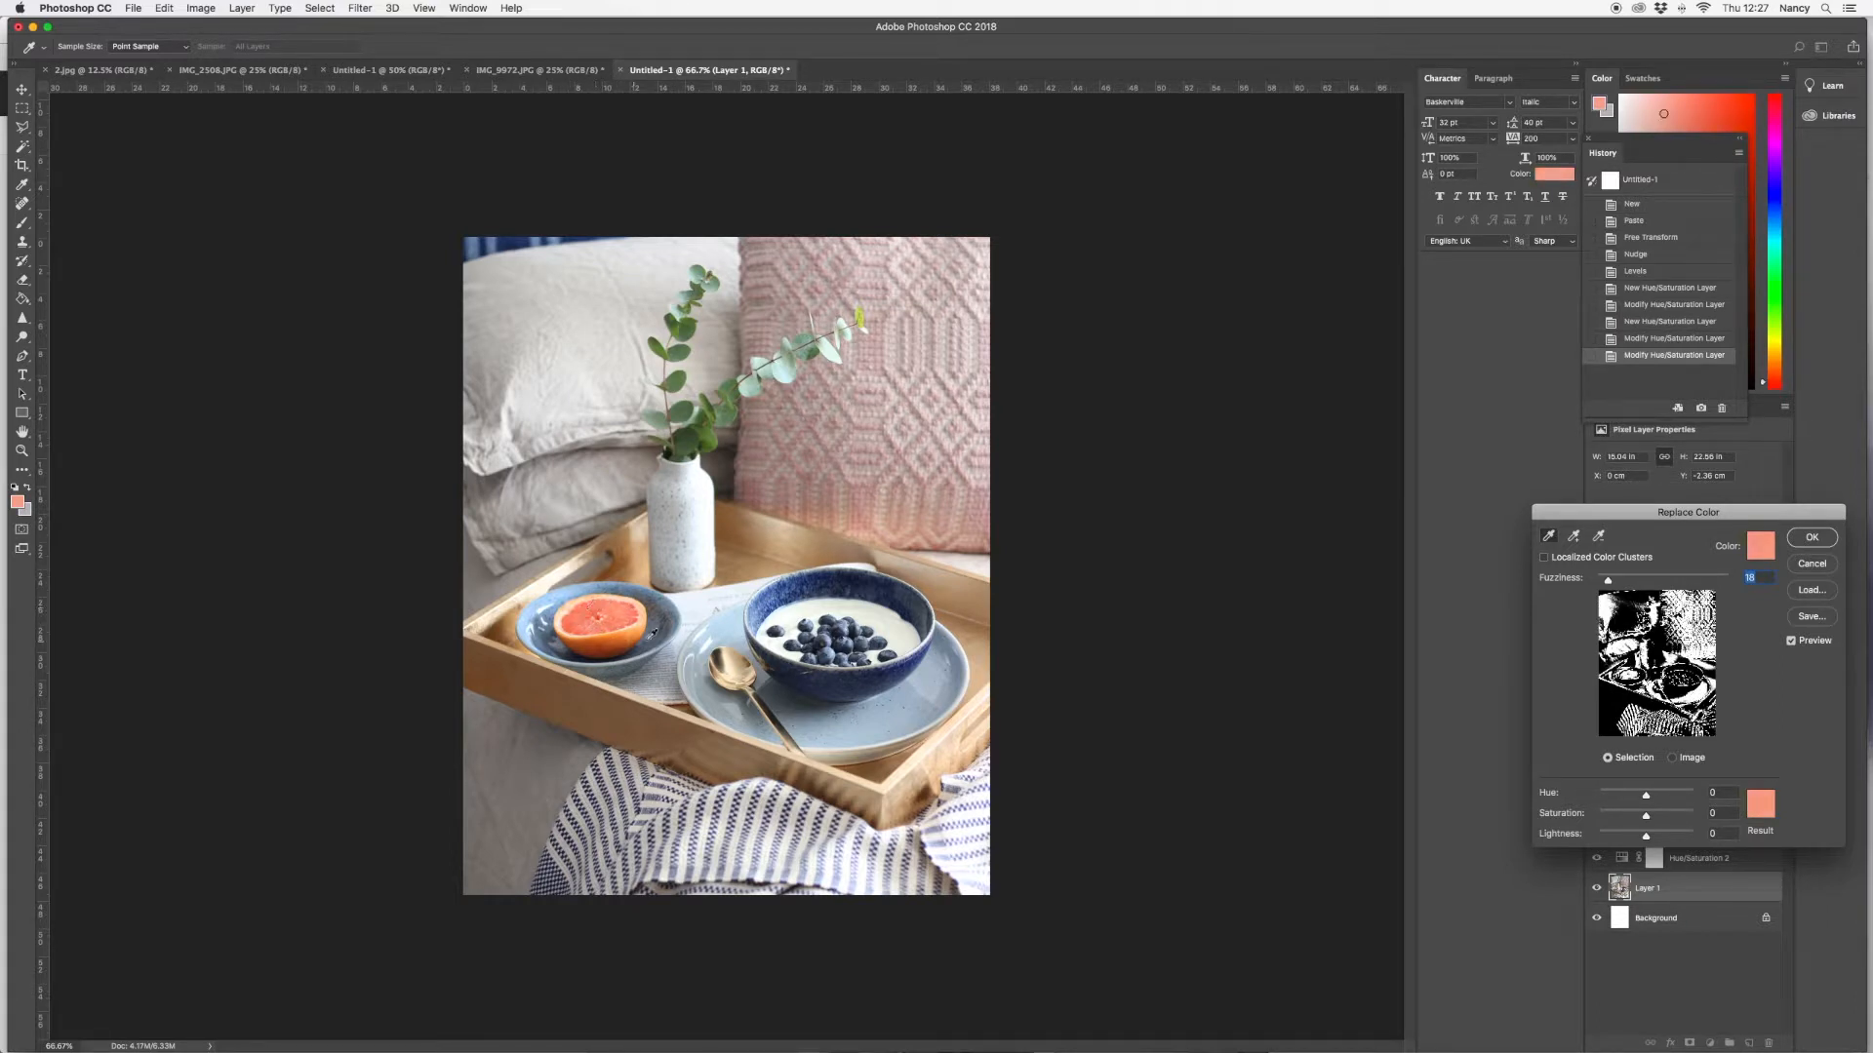
pyautogui.moveTo(1634, 515); pyautogui.dragTo(1059, 351)
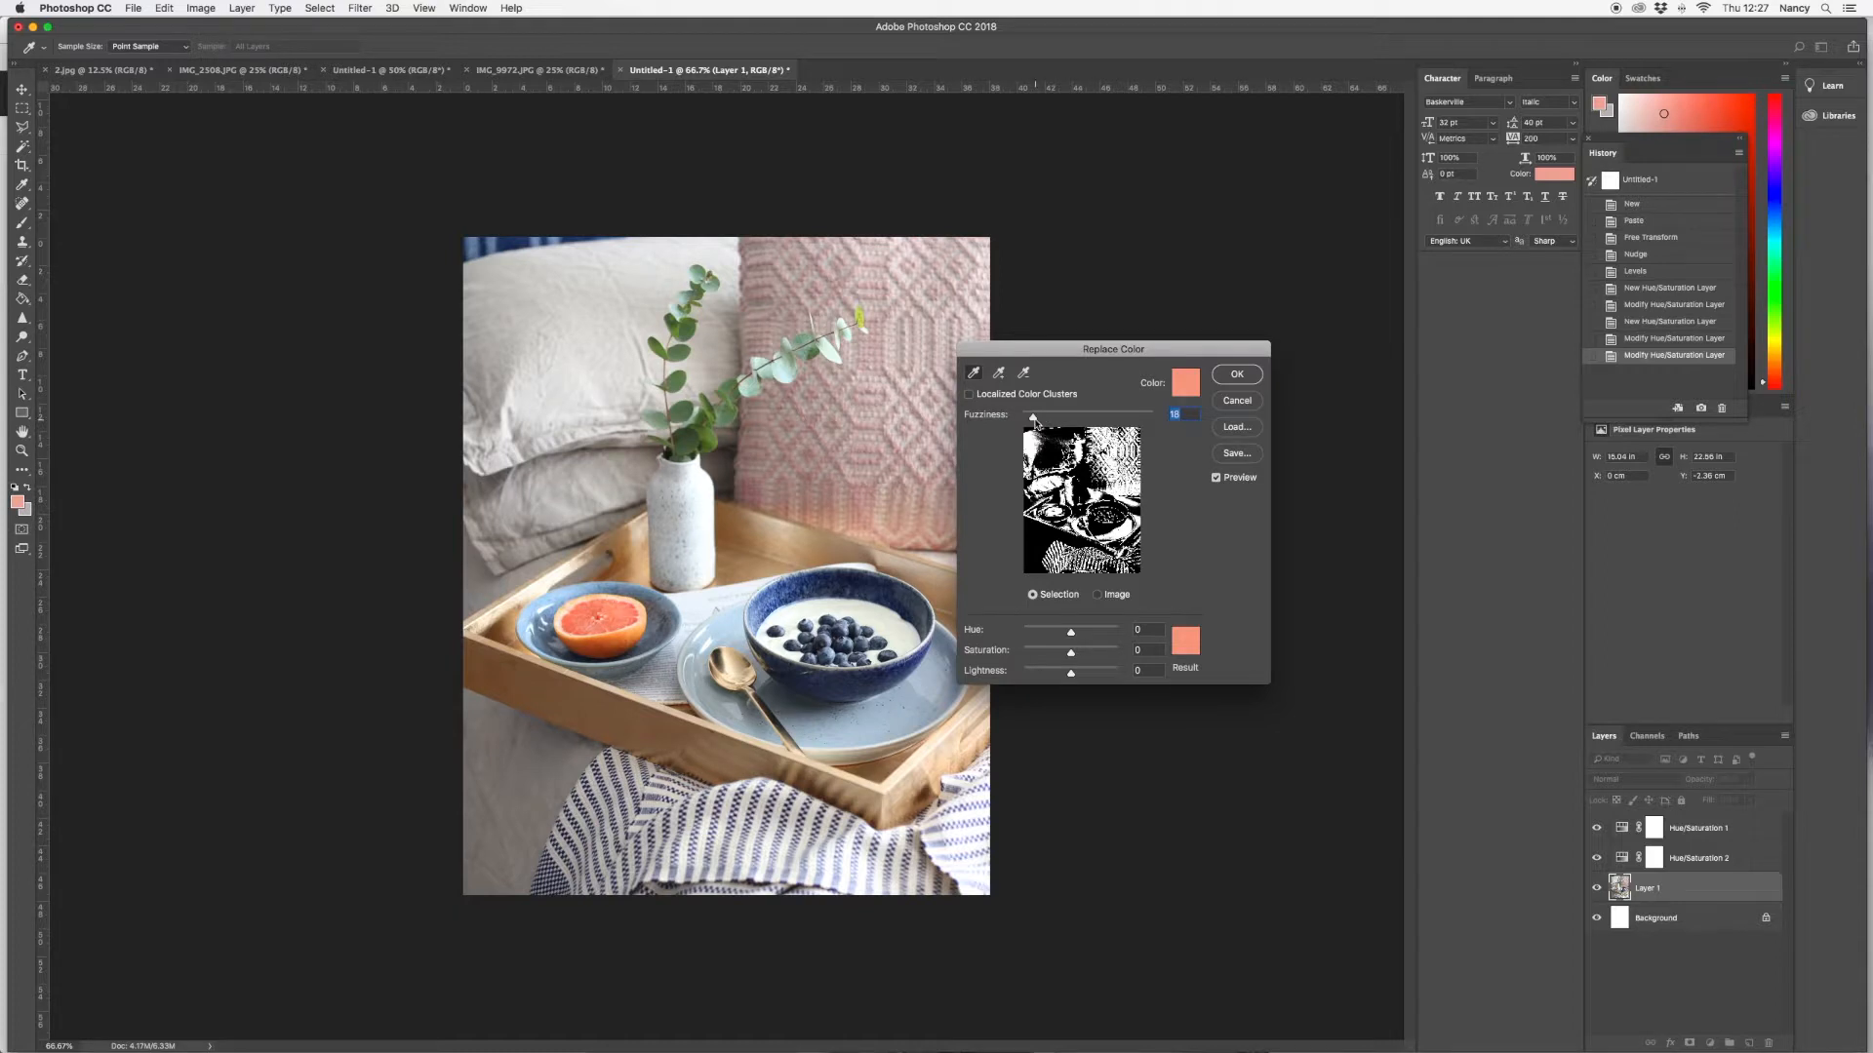
pyautogui.moveTo(1034, 417)
pyautogui.mouseDown()
pyautogui.moveTo(1124, 432)
pyautogui.moveTo(1039, 423)
pyautogui.mouseUp()
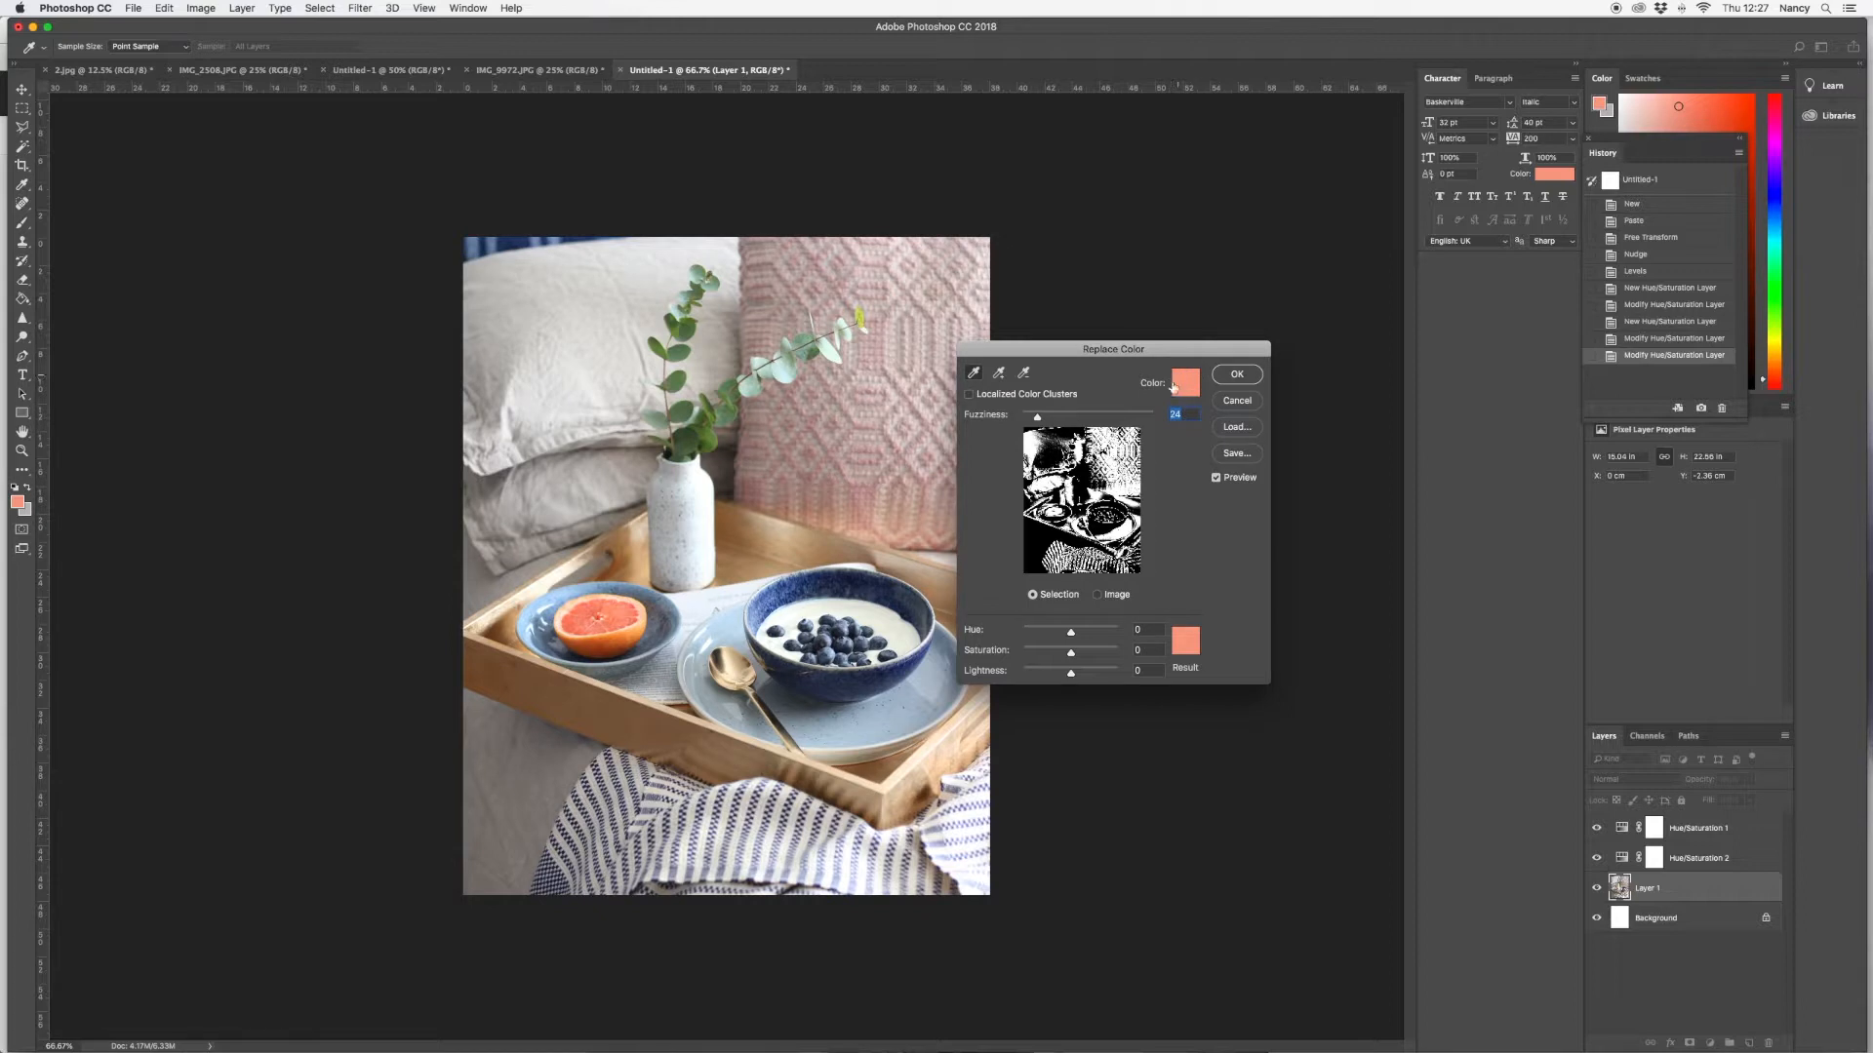
# Shift the sampled colour's hue slightly towards pink, adjust its lightness a touch, and apply the replacement, comparing it with the previous history state
pyautogui.moveTo(1066, 638); pyautogui.dragTo(1071, 635)
pyautogui.moveTo(1070, 635); pyautogui.dragTo(1068, 633)
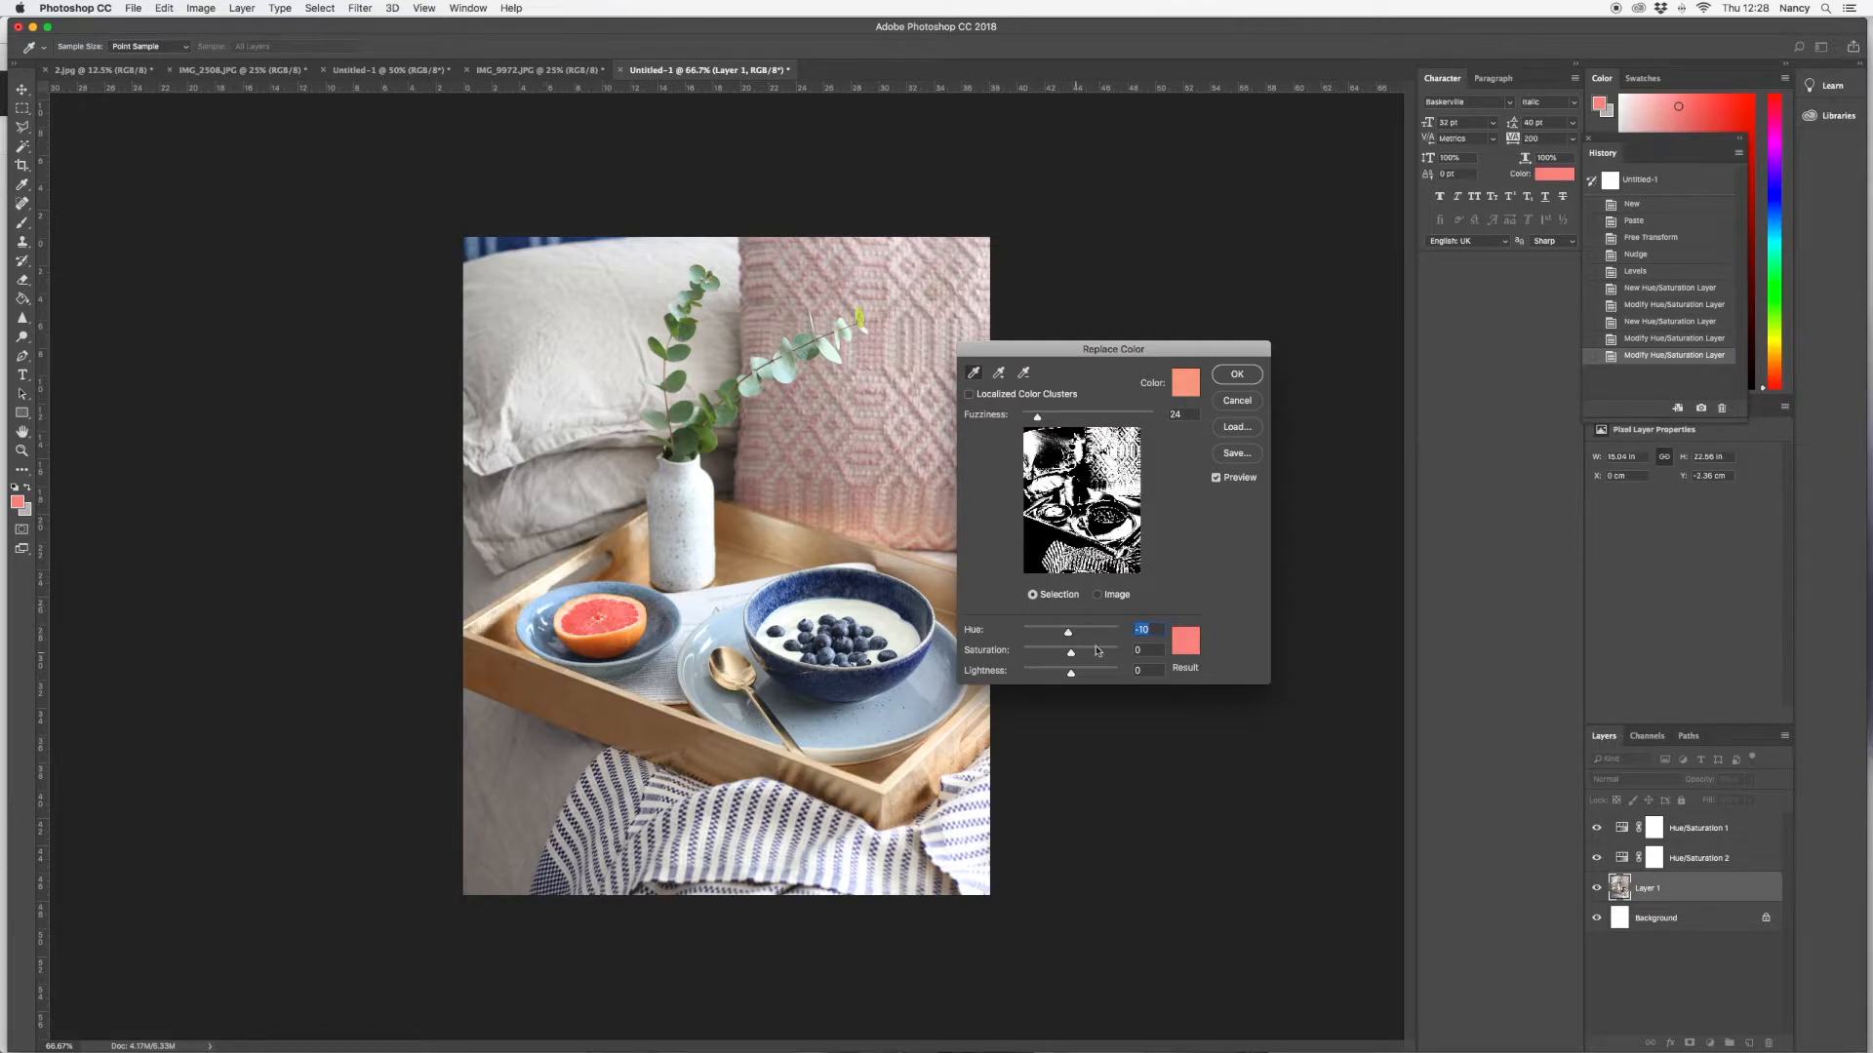
pyautogui.moveTo(1069, 633)
pyautogui.mouseDown()
pyautogui.moveTo(1109, 636)
pyautogui.moveTo(1045, 636)
pyautogui.mouseUp()
pyautogui.moveTo(1027, 639); pyautogui.dragTo(1070, 641)
pyautogui.moveTo(1071, 673); pyautogui.dragTo(1074, 676)
pyautogui.click(1236, 375)
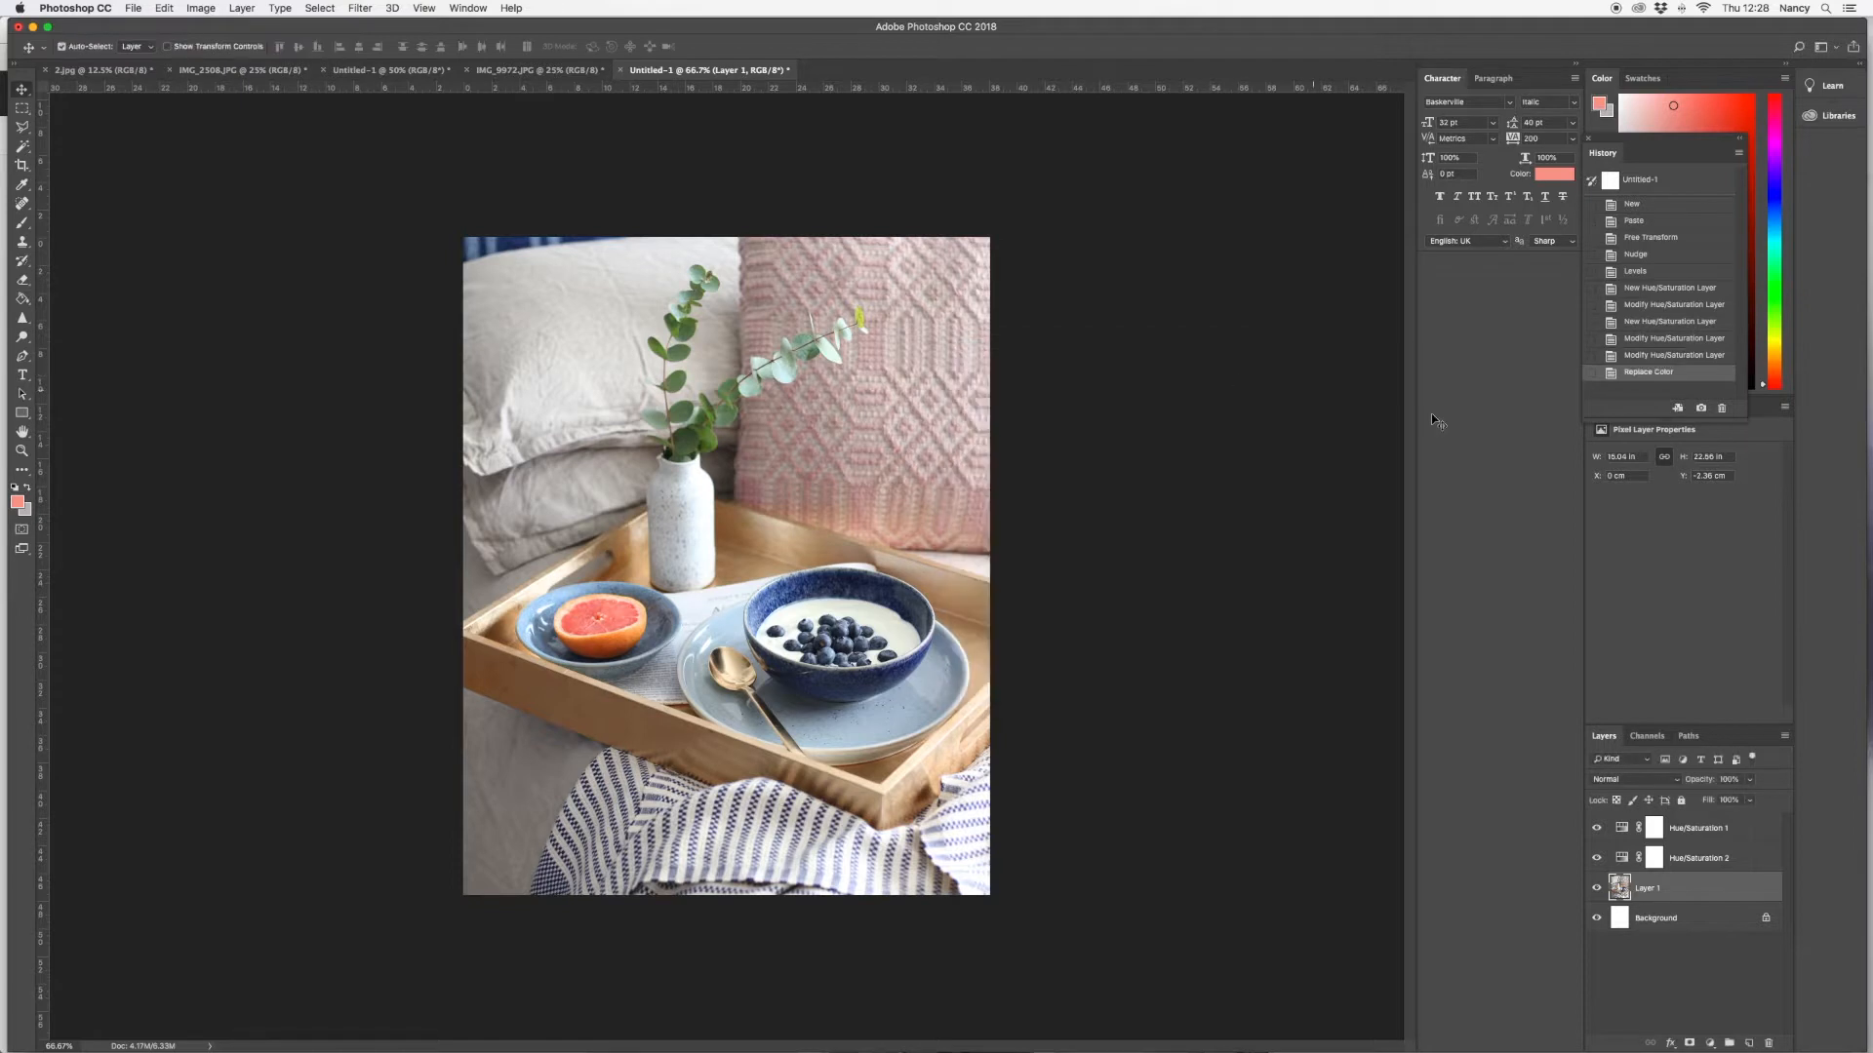
pyautogui.click(1647, 357)
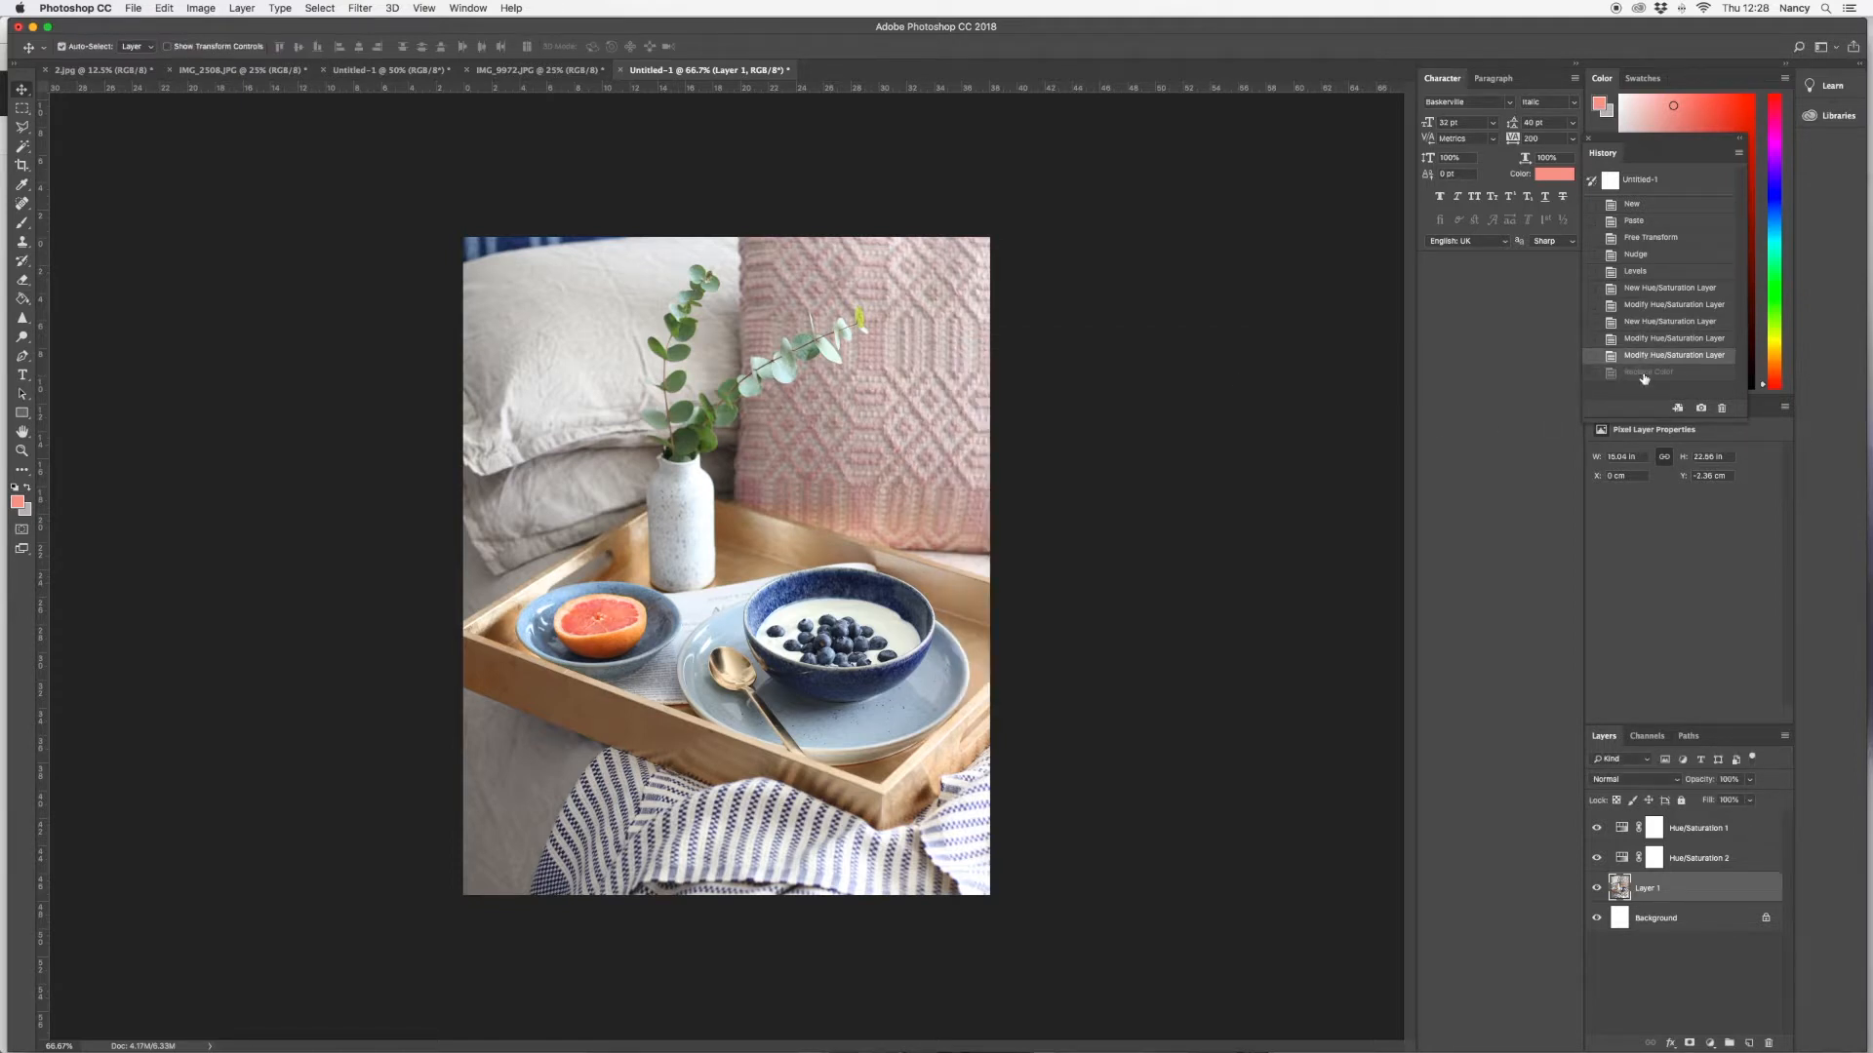
pyautogui.click(1644, 374)
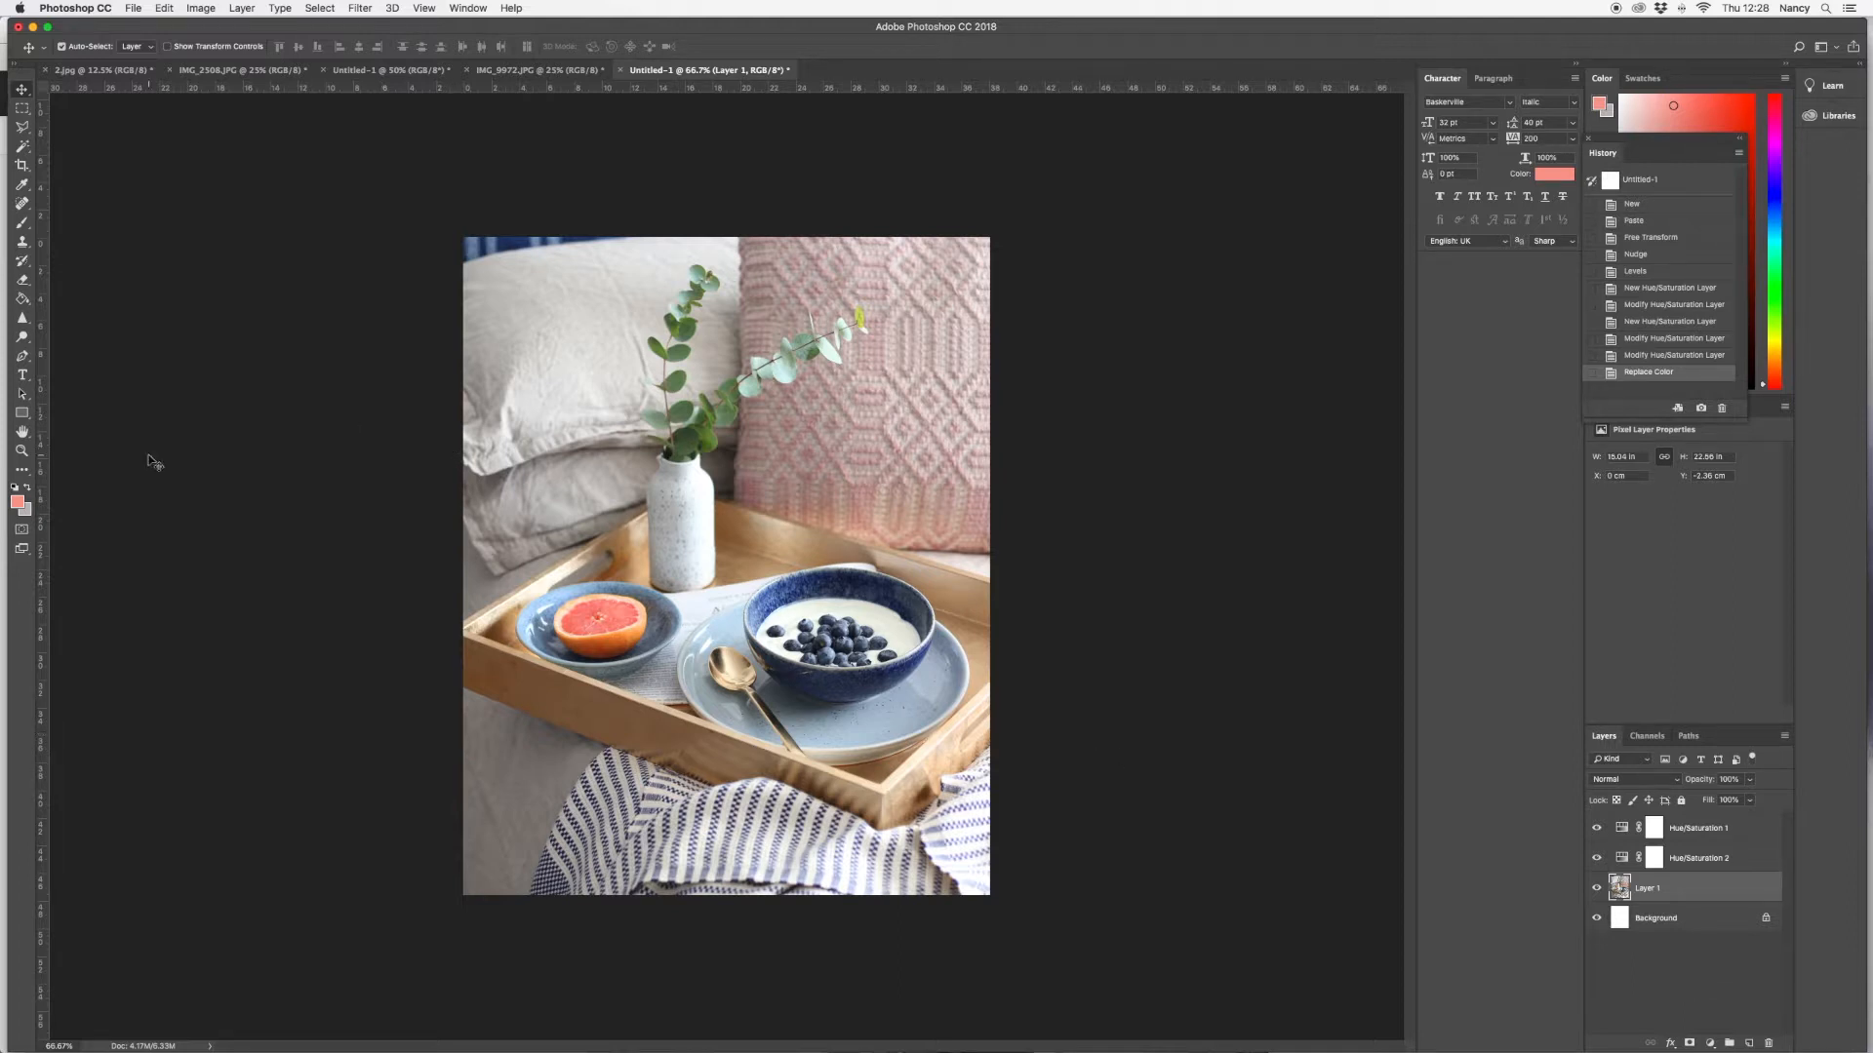
# Set the foreground colour to the light coral pink #fba59c
pyautogui.click(17, 501)
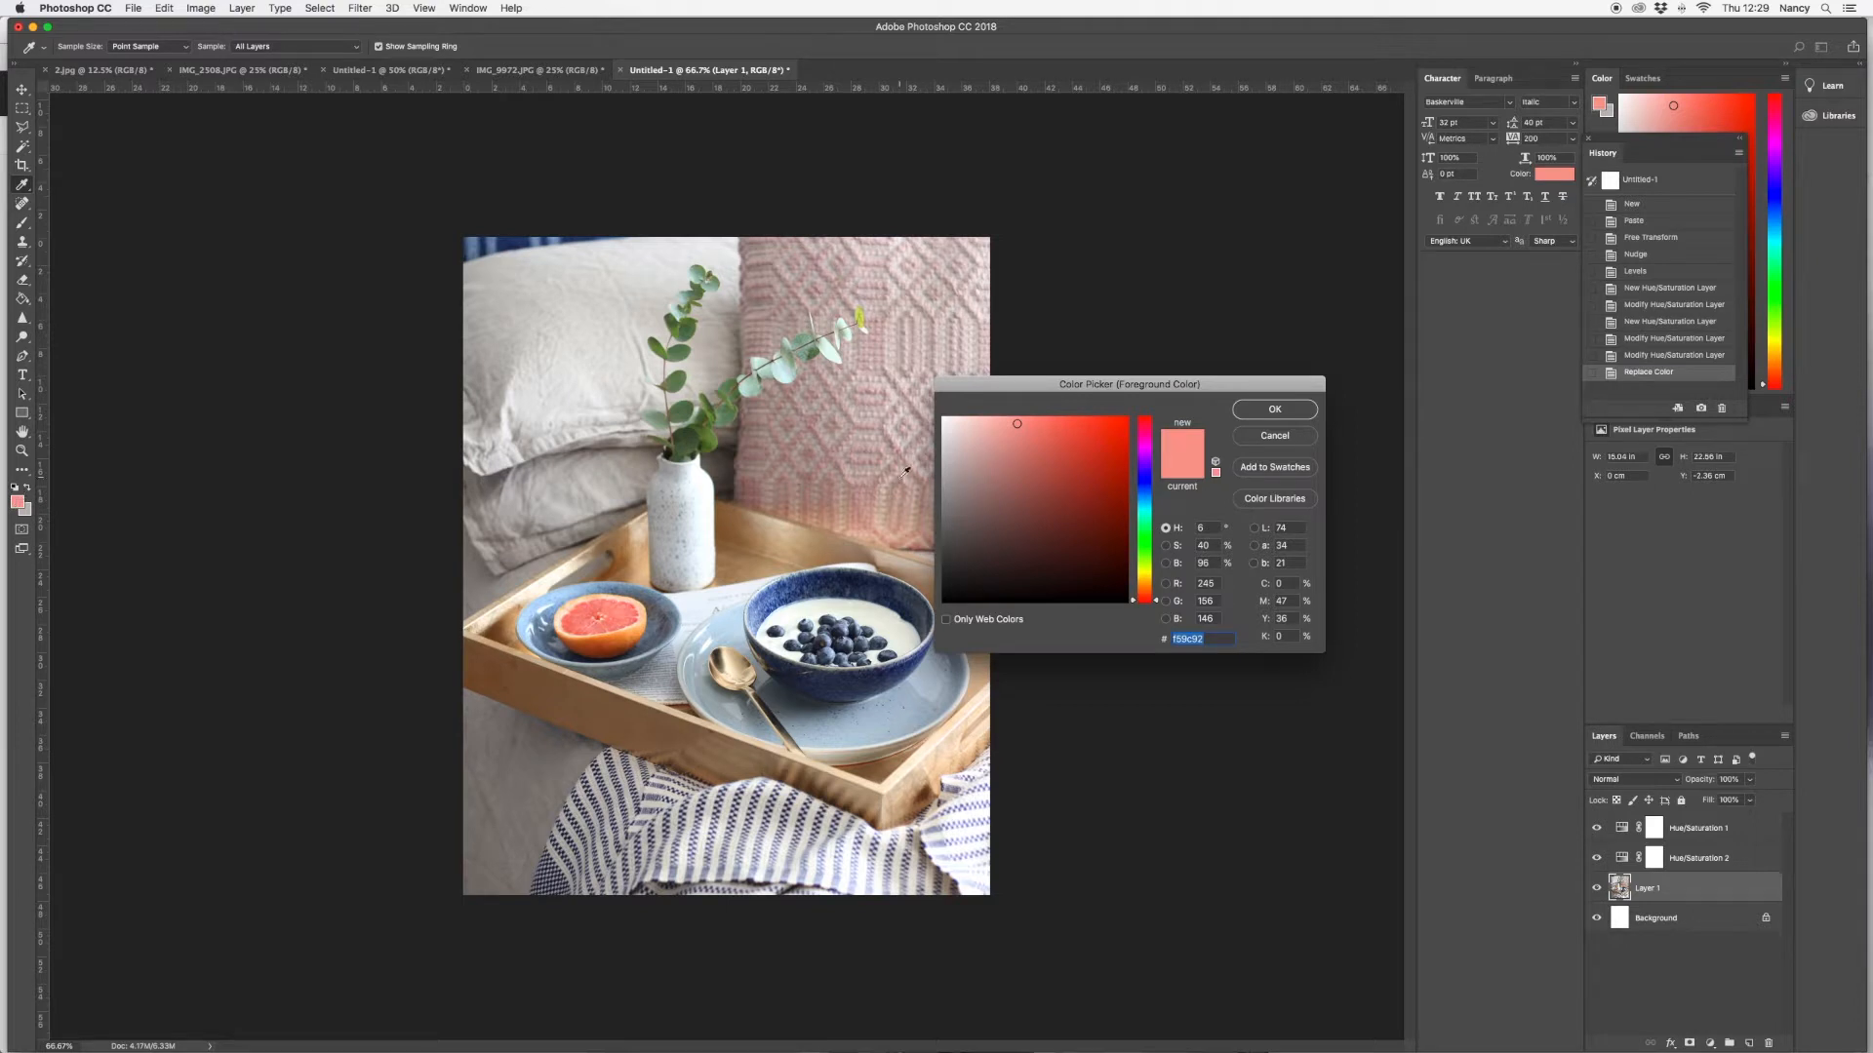
pyautogui.click(1006, 414)
pyautogui.moveTo(1157, 605); pyautogui.dragTo(1156, 602)
pyautogui.press('Return')
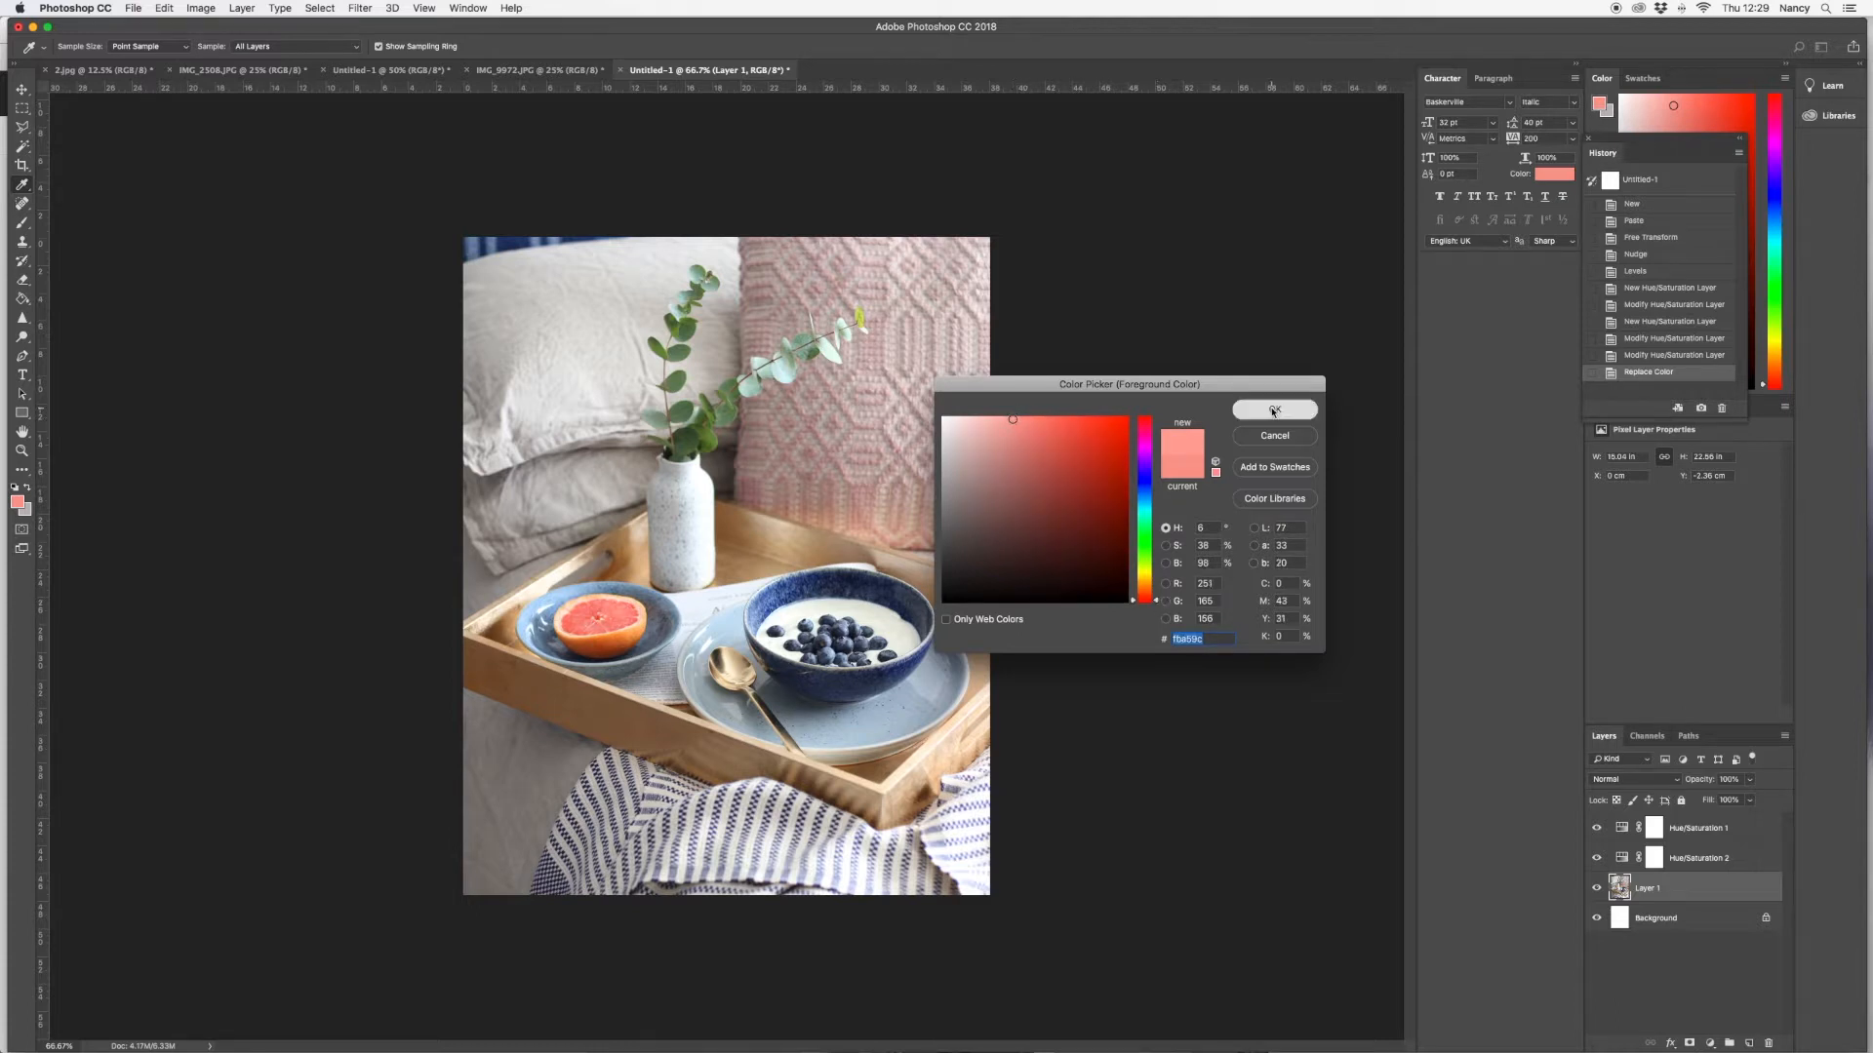
pyautogui.press('v')
# Create a new layer above the photo and paint the coral colour over the grey pillows with a large soft brush
pyautogui.click(22, 223)
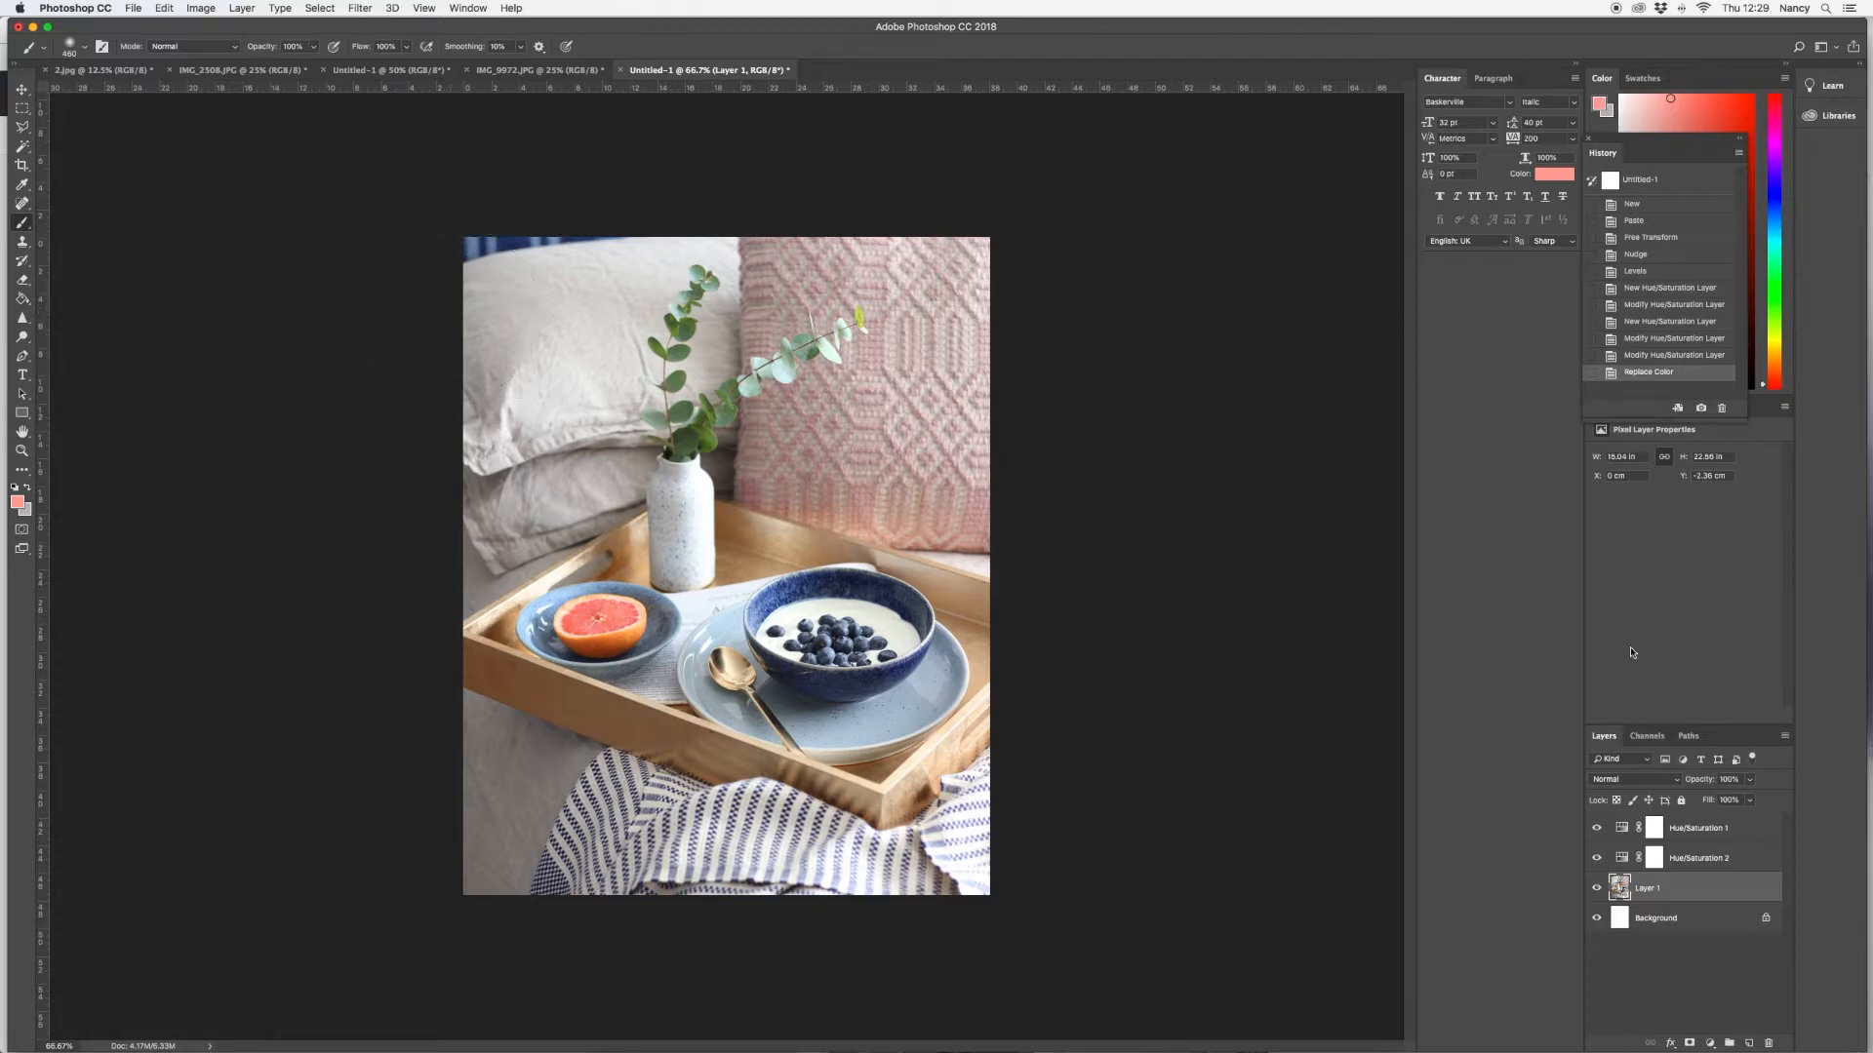
pyautogui.click(1785, 736)
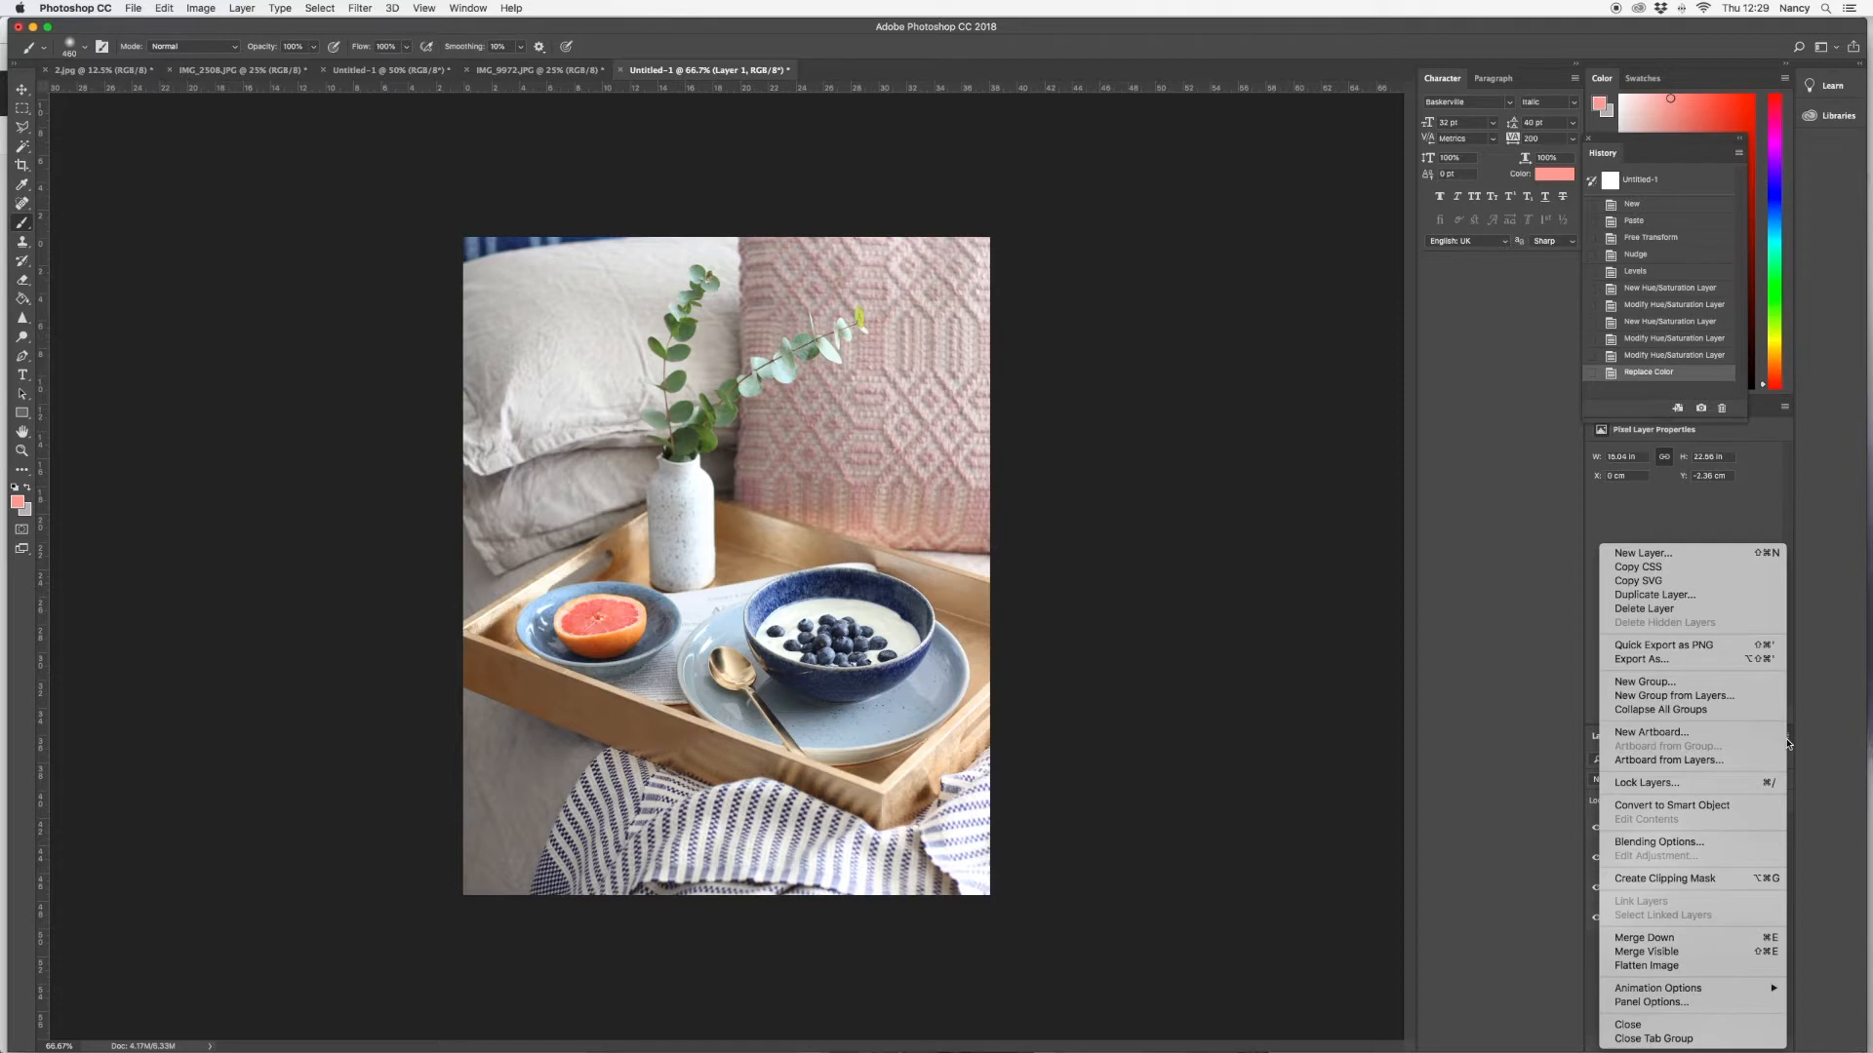
pyautogui.click(1630, 552)
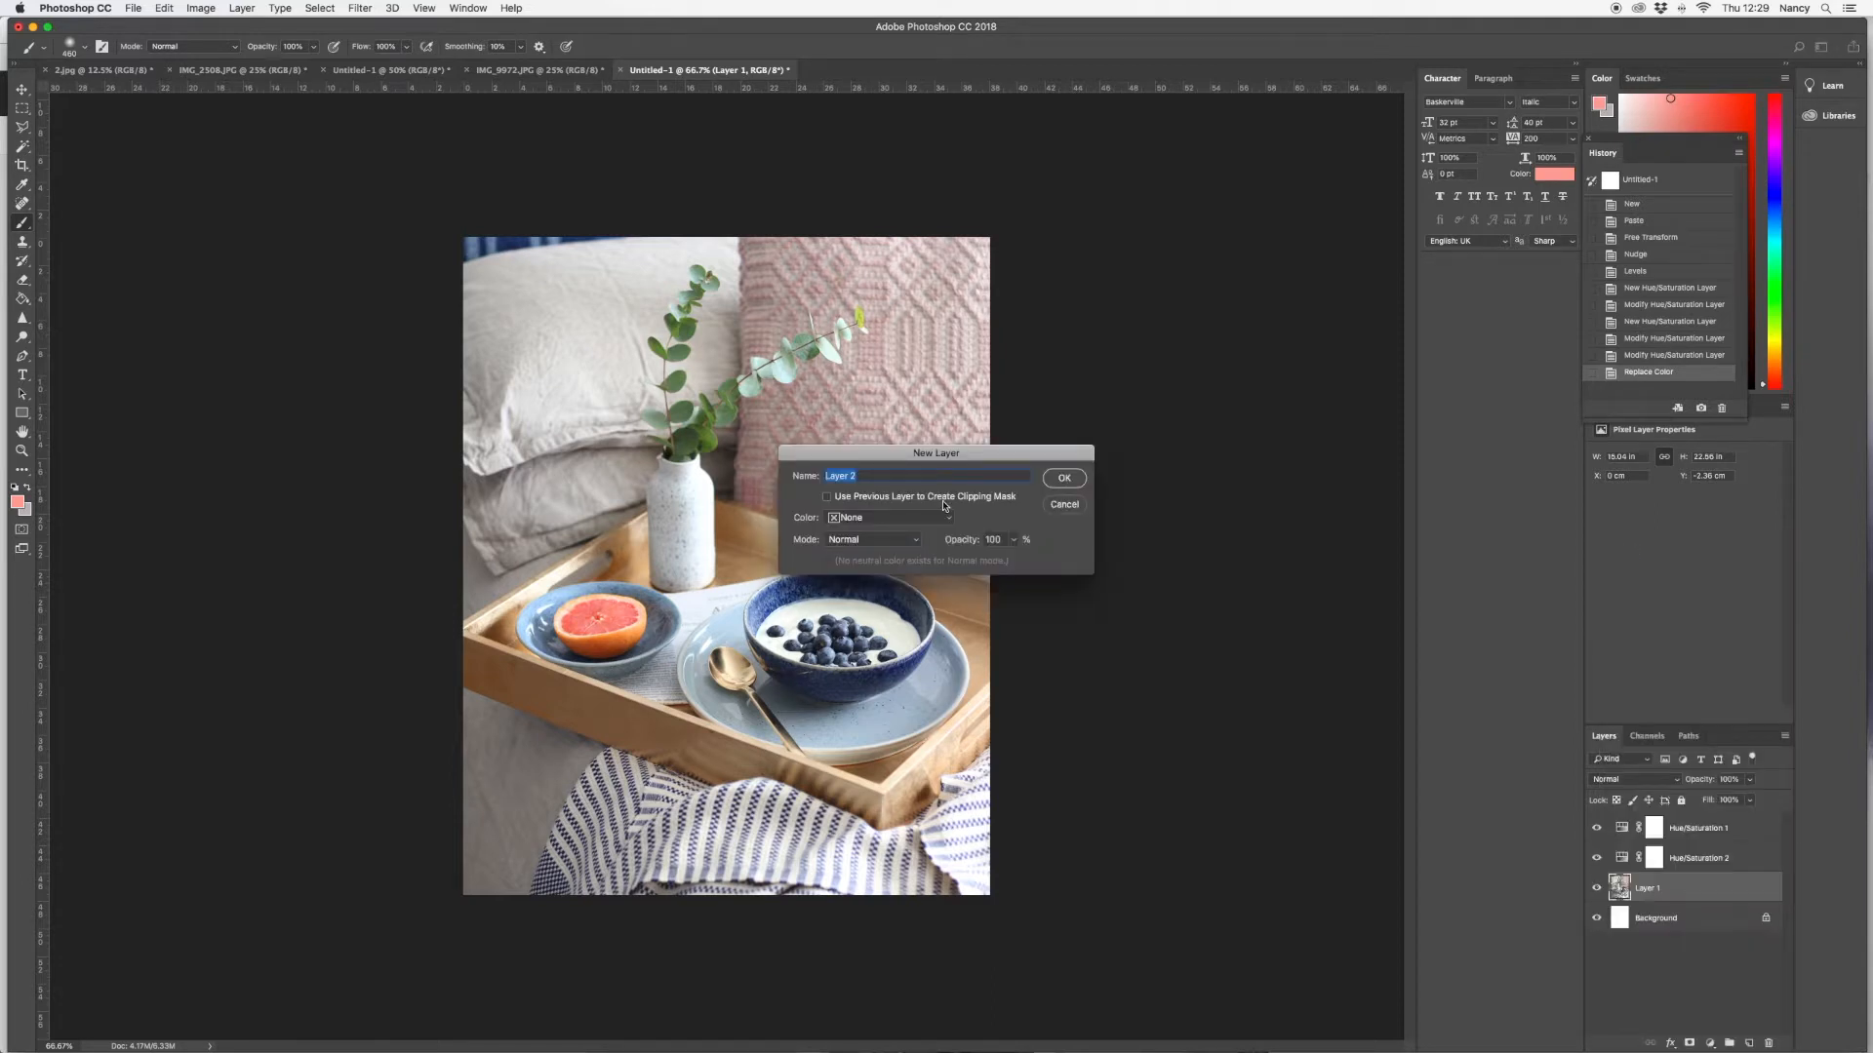
pyautogui.click(1065, 478)
pyautogui.moveTo(536, 268)
pyautogui.mouseDown()
pyautogui.moveTo(511, 340)
pyautogui.moveTo(579, 276)
pyautogui.moveTo(491, 239)
pyautogui.moveTo(456, 288)
pyautogui.moveTo(473, 407)
pyautogui.moveTo(604, 245)
pyautogui.moveTo(498, 381)
pyautogui.moveTo(480, 455)
pyautogui.moveTo(549, 374)
pyautogui.moveTo(479, 486)
pyautogui.moveTo(659, 236)
pyautogui.moveTo(554, 326)
pyautogui.moveTo(494, 261)
pyautogui.moveTo(444, 502)
pyautogui.moveTo(462, 245)
pyautogui.moveTo(550, 222)
pyautogui.mouseUp()
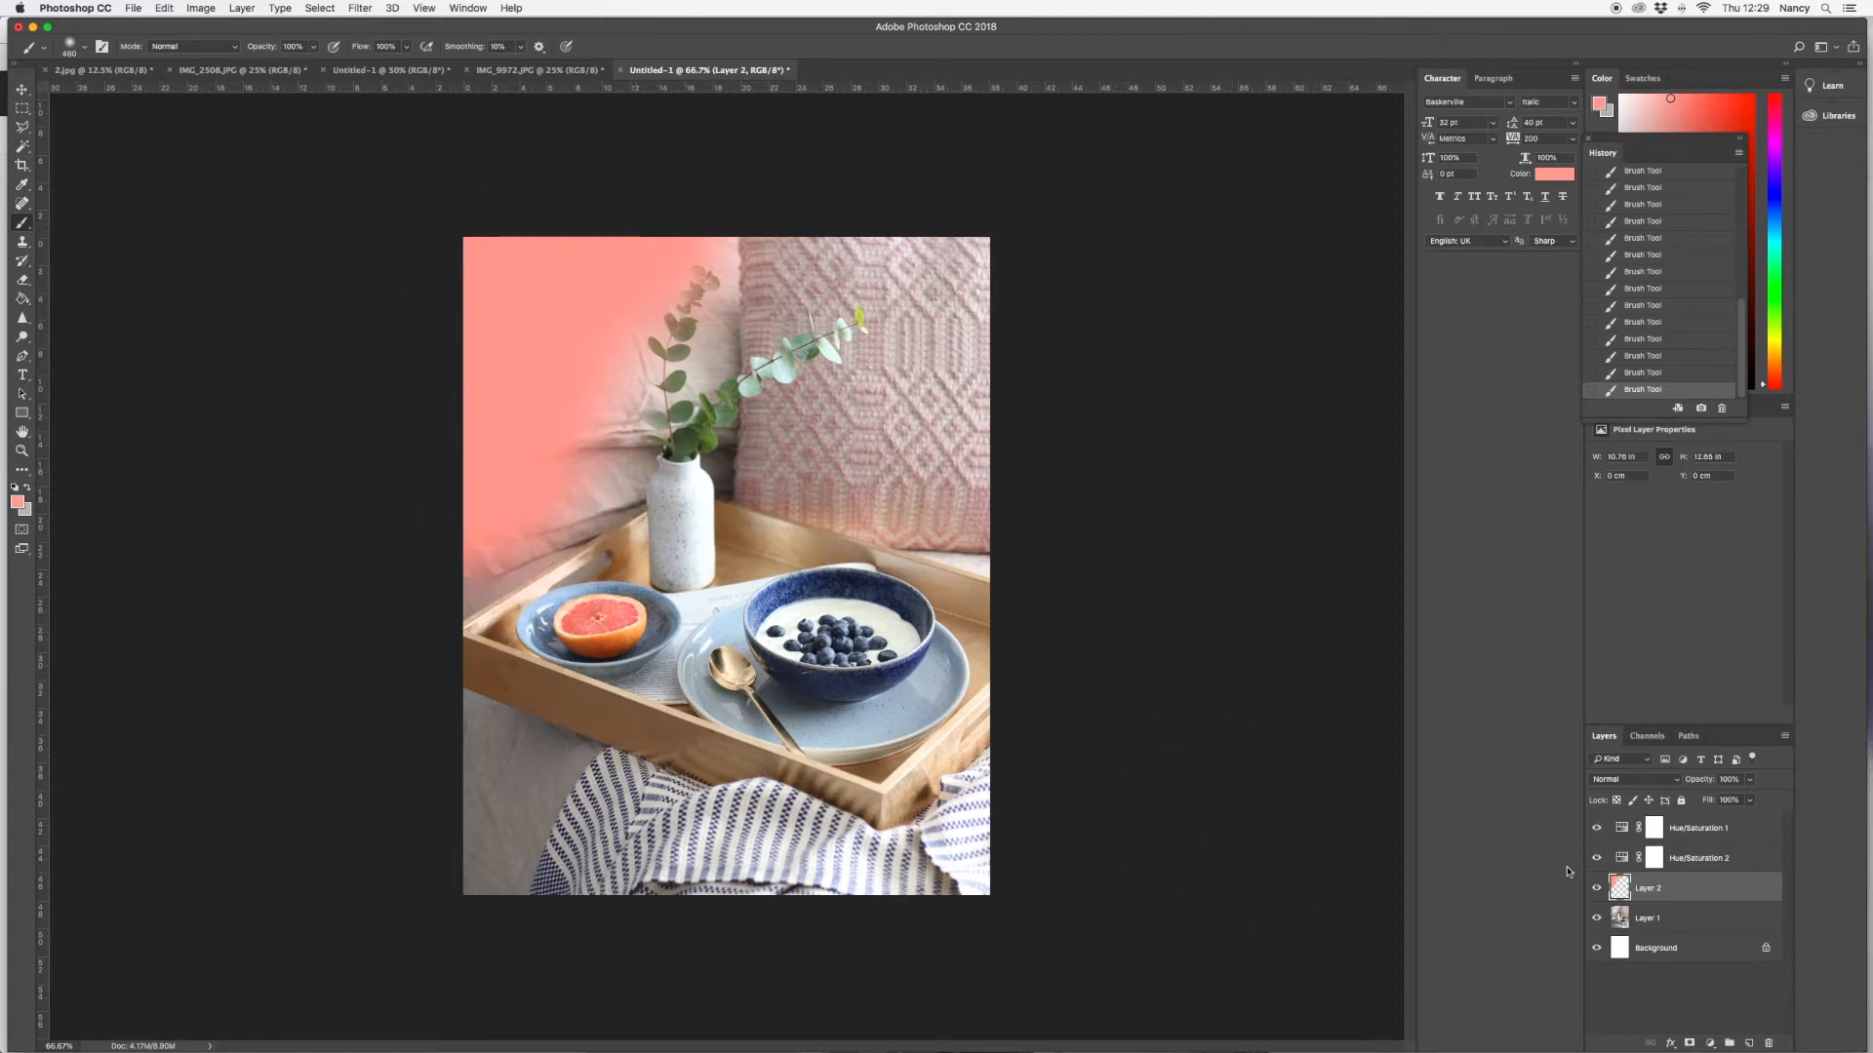
# Set the coral layer's blend mode to Multiply and its opacity to 26%, and brush more coral over the pillows
pyautogui.click(1596, 889)
pyautogui.click(1596, 889)
pyautogui.click(1615, 783)
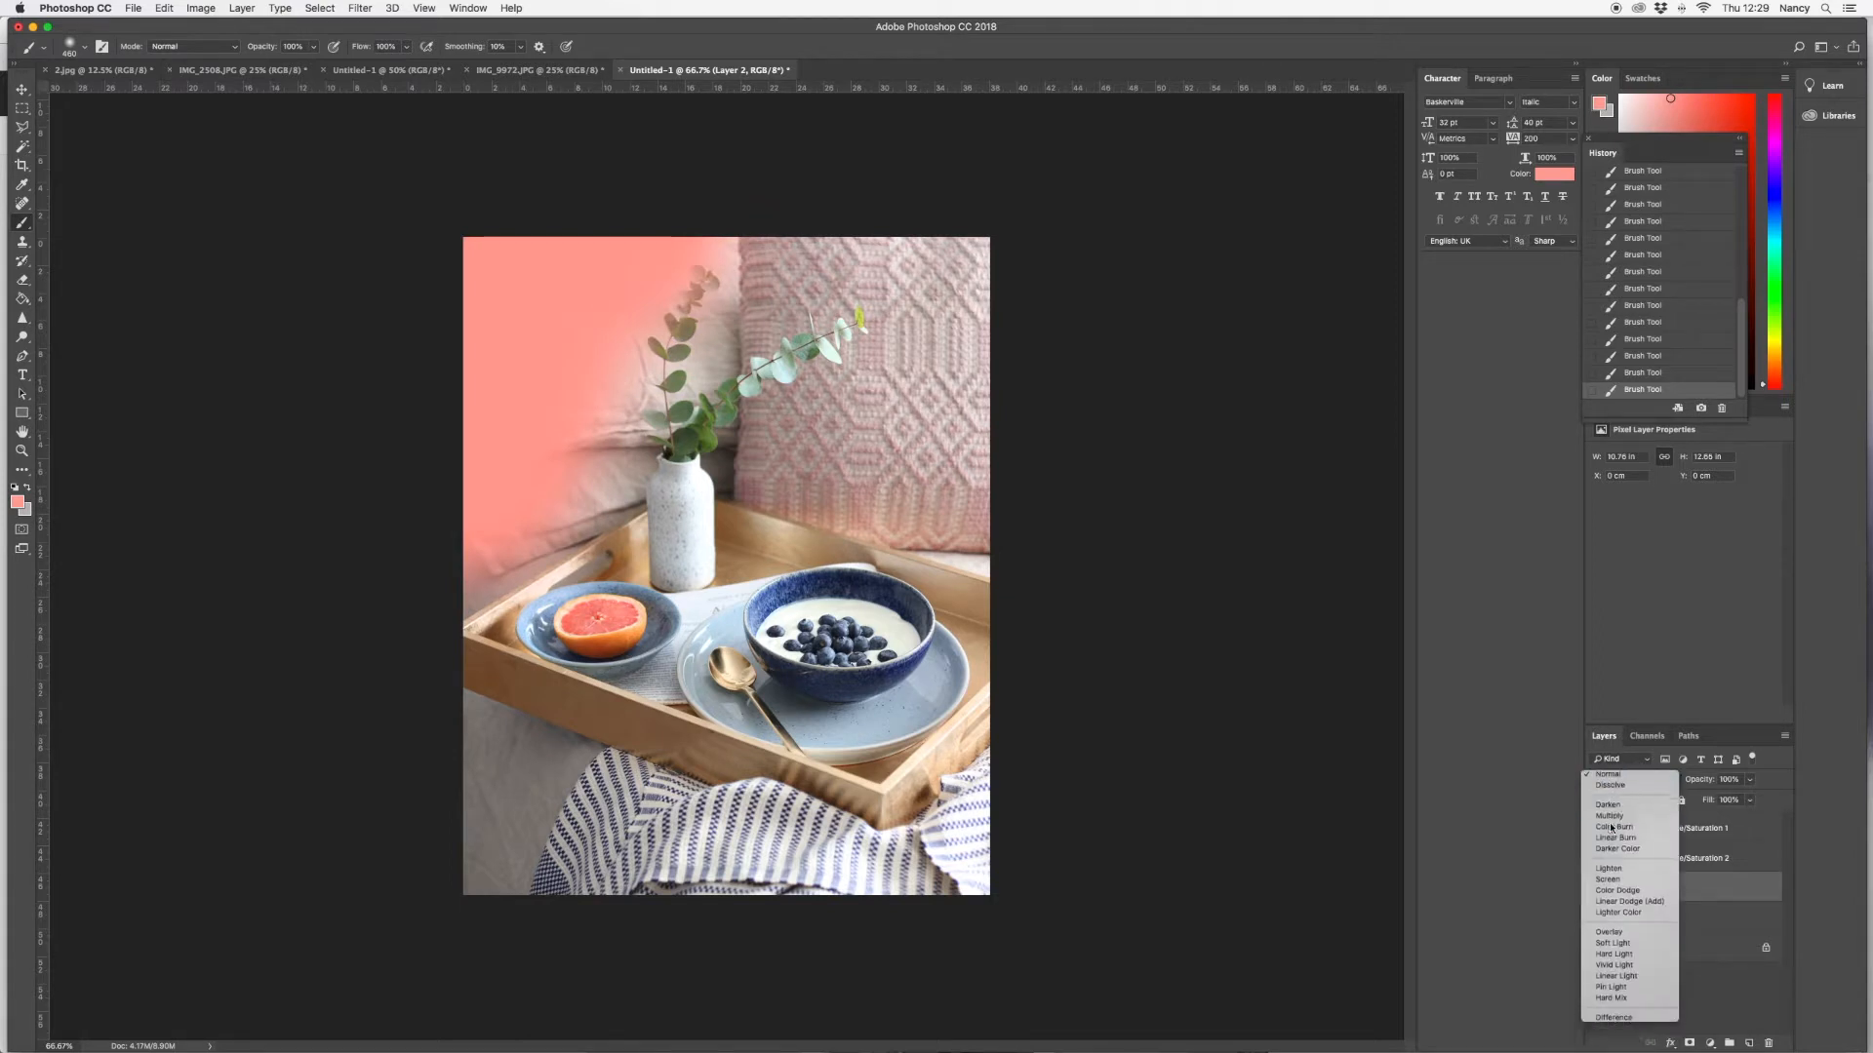
pyautogui.click(1610, 821)
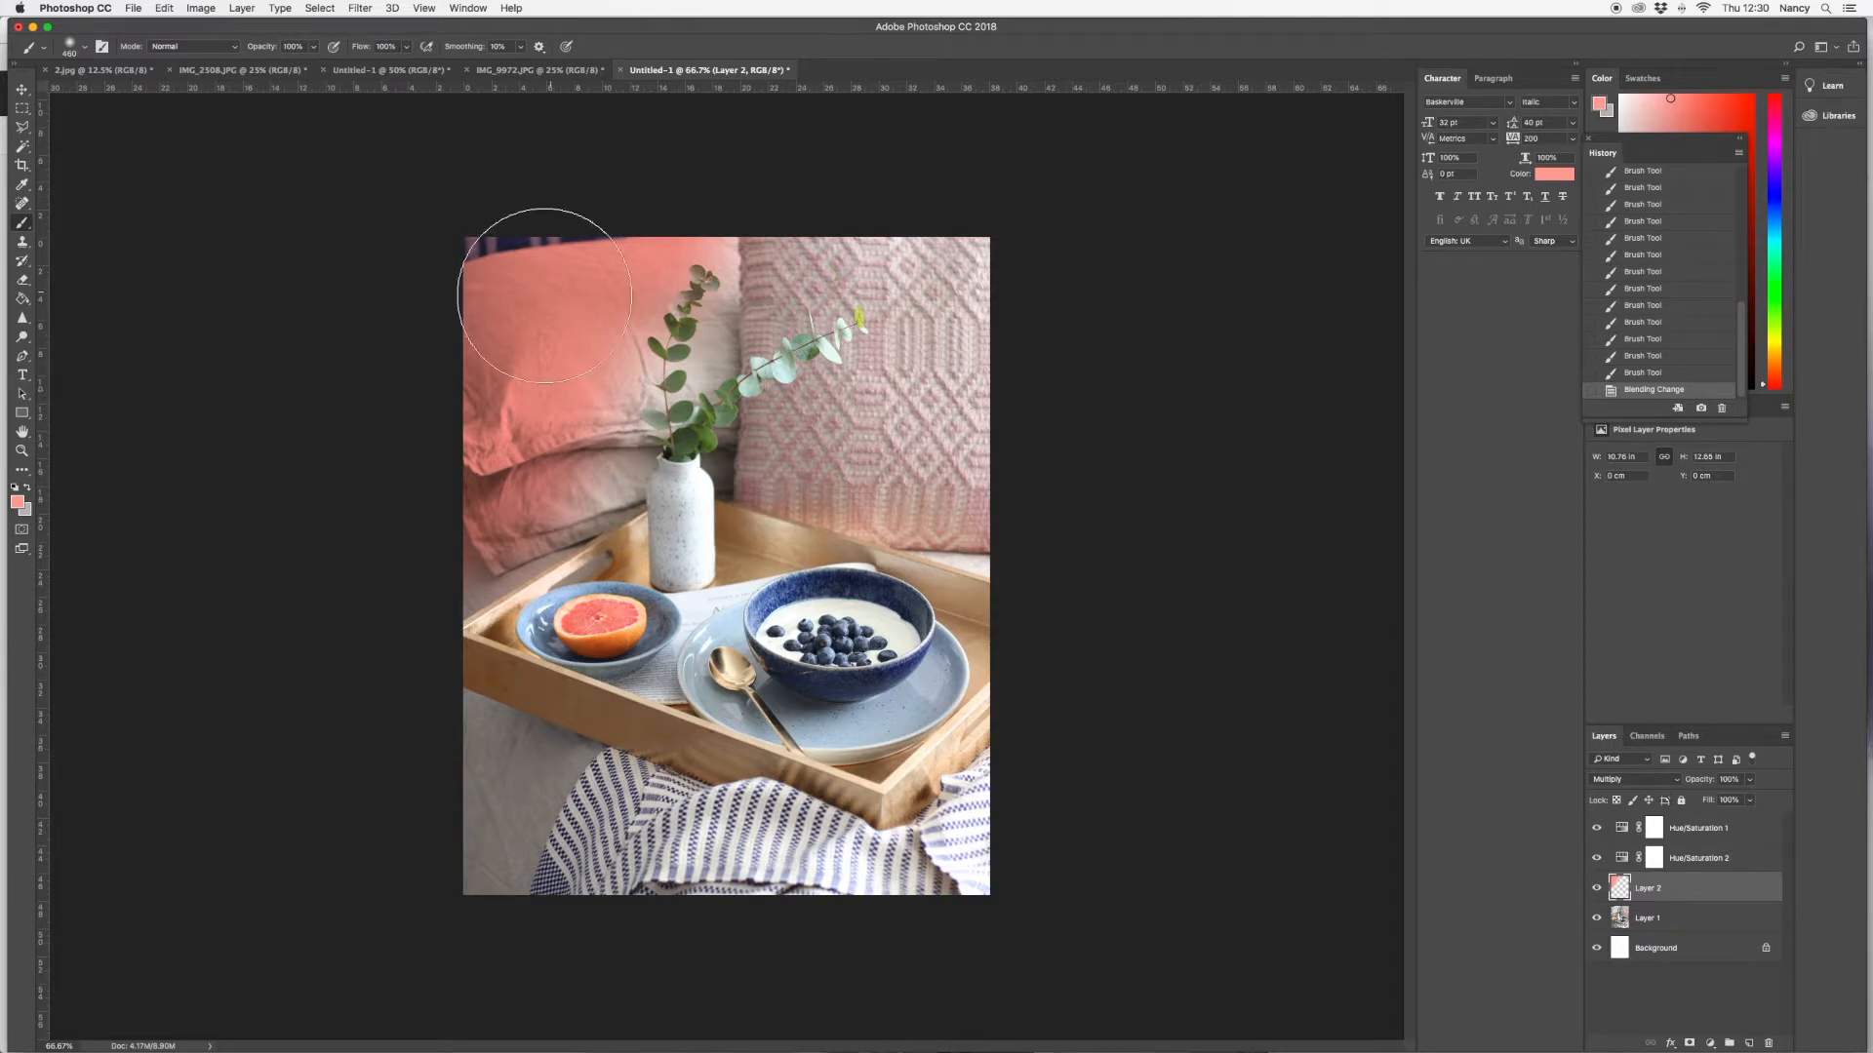
pyautogui.click(1751, 780)
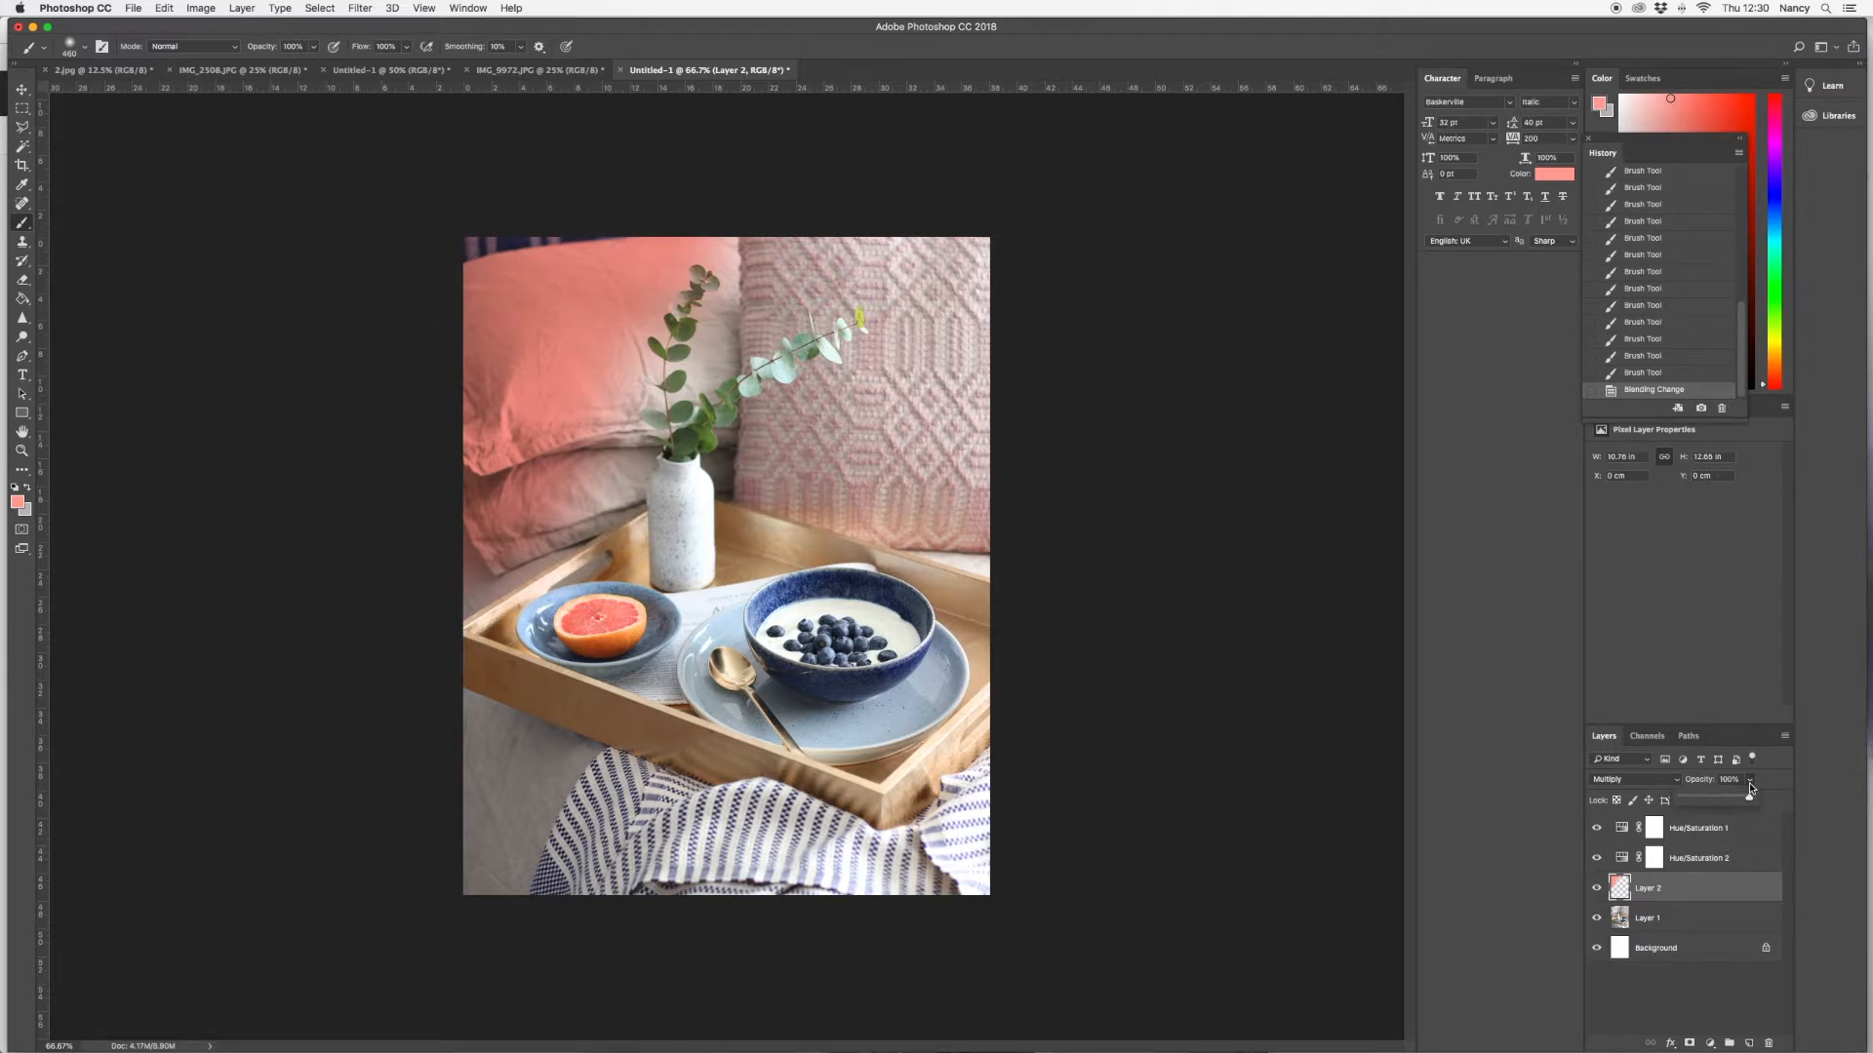
pyautogui.moveTo(1749, 800); pyautogui.dragTo(1699, 798)
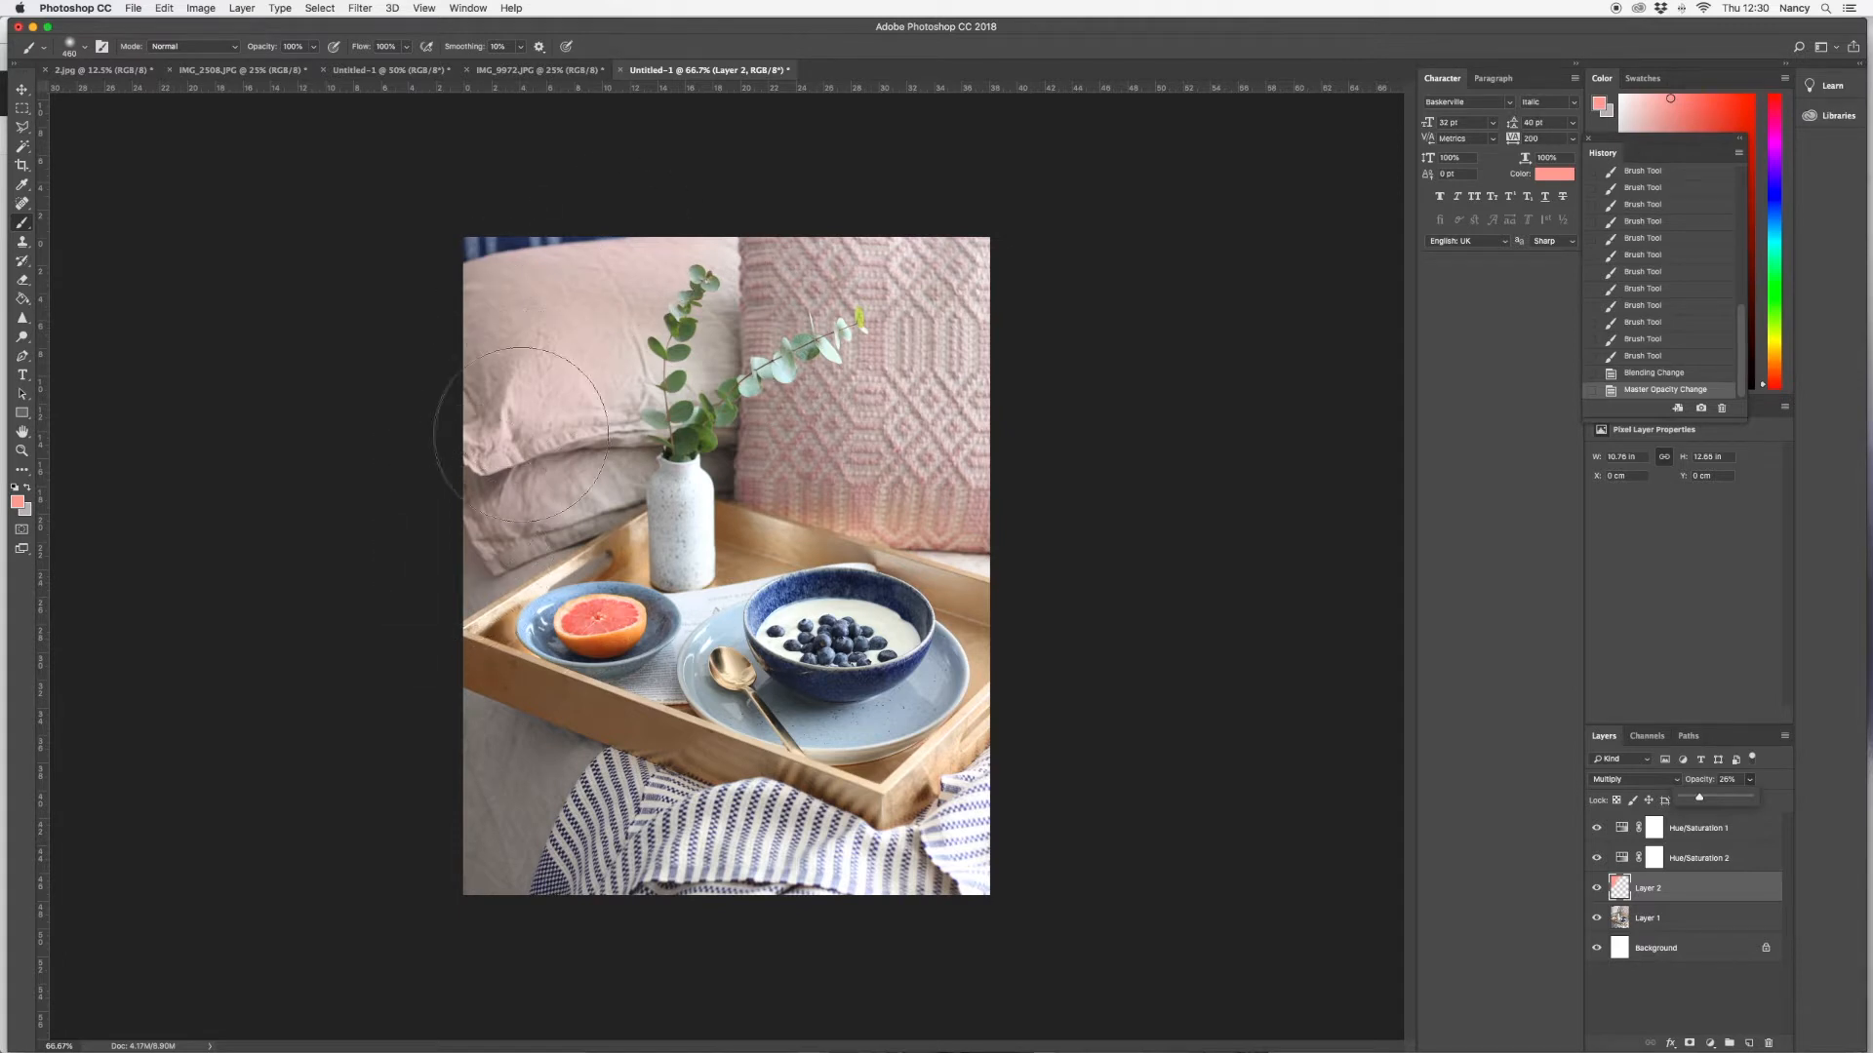
pyautogui.moveTo(619, 305)
pyautogui.mouseDown()
pyautogui.moveTo(555, 411)
pyautogui.moveTo(516, 434)
pyautogui.moveTo(541, 231)
pyautogui.moveTo(469, 285)
pyautogui.moveTo(432, 510)
pyautogui.mouseUp()
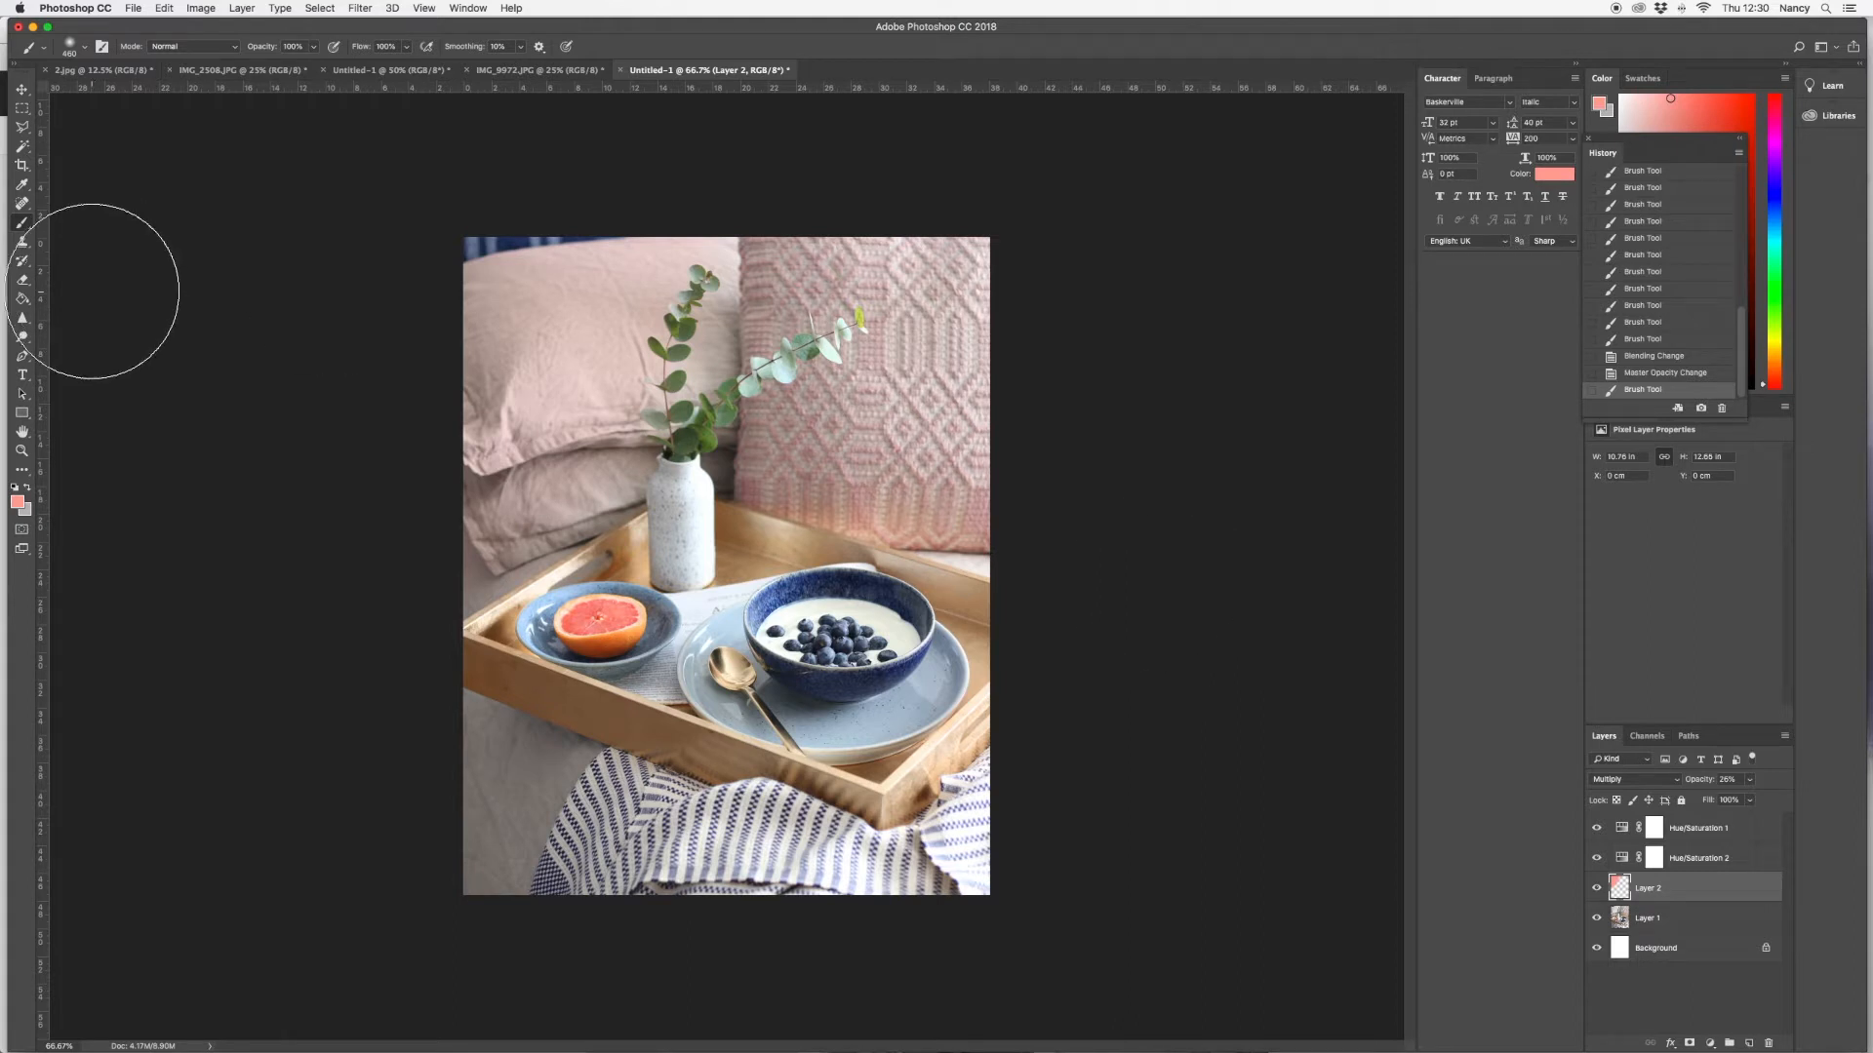
# Erase the coral tint around the eucalyptus stem and parts of the pillows with an enlarged soft eraser
pyautogui.click(23, 280)
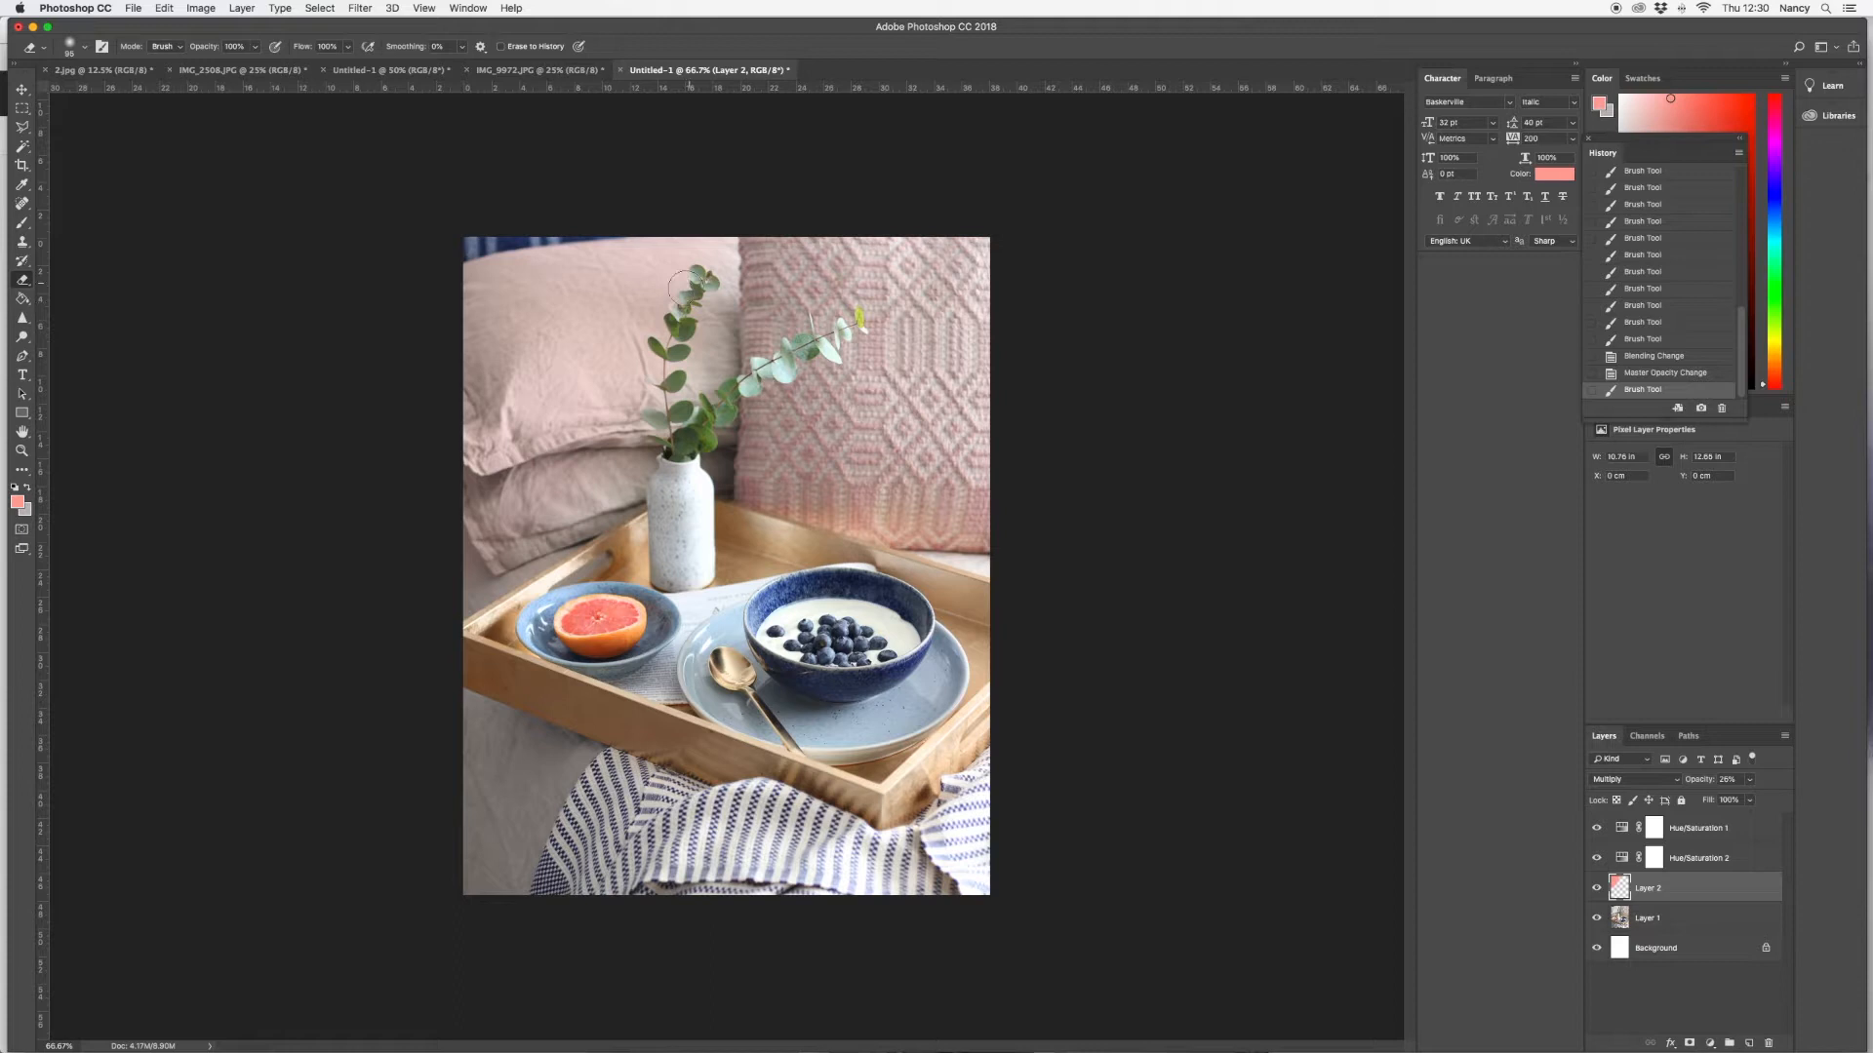
pyautogui.click(84, 48)
pyautogui.moveTo(140, 92); pyautogui.dragTo(152, 92)
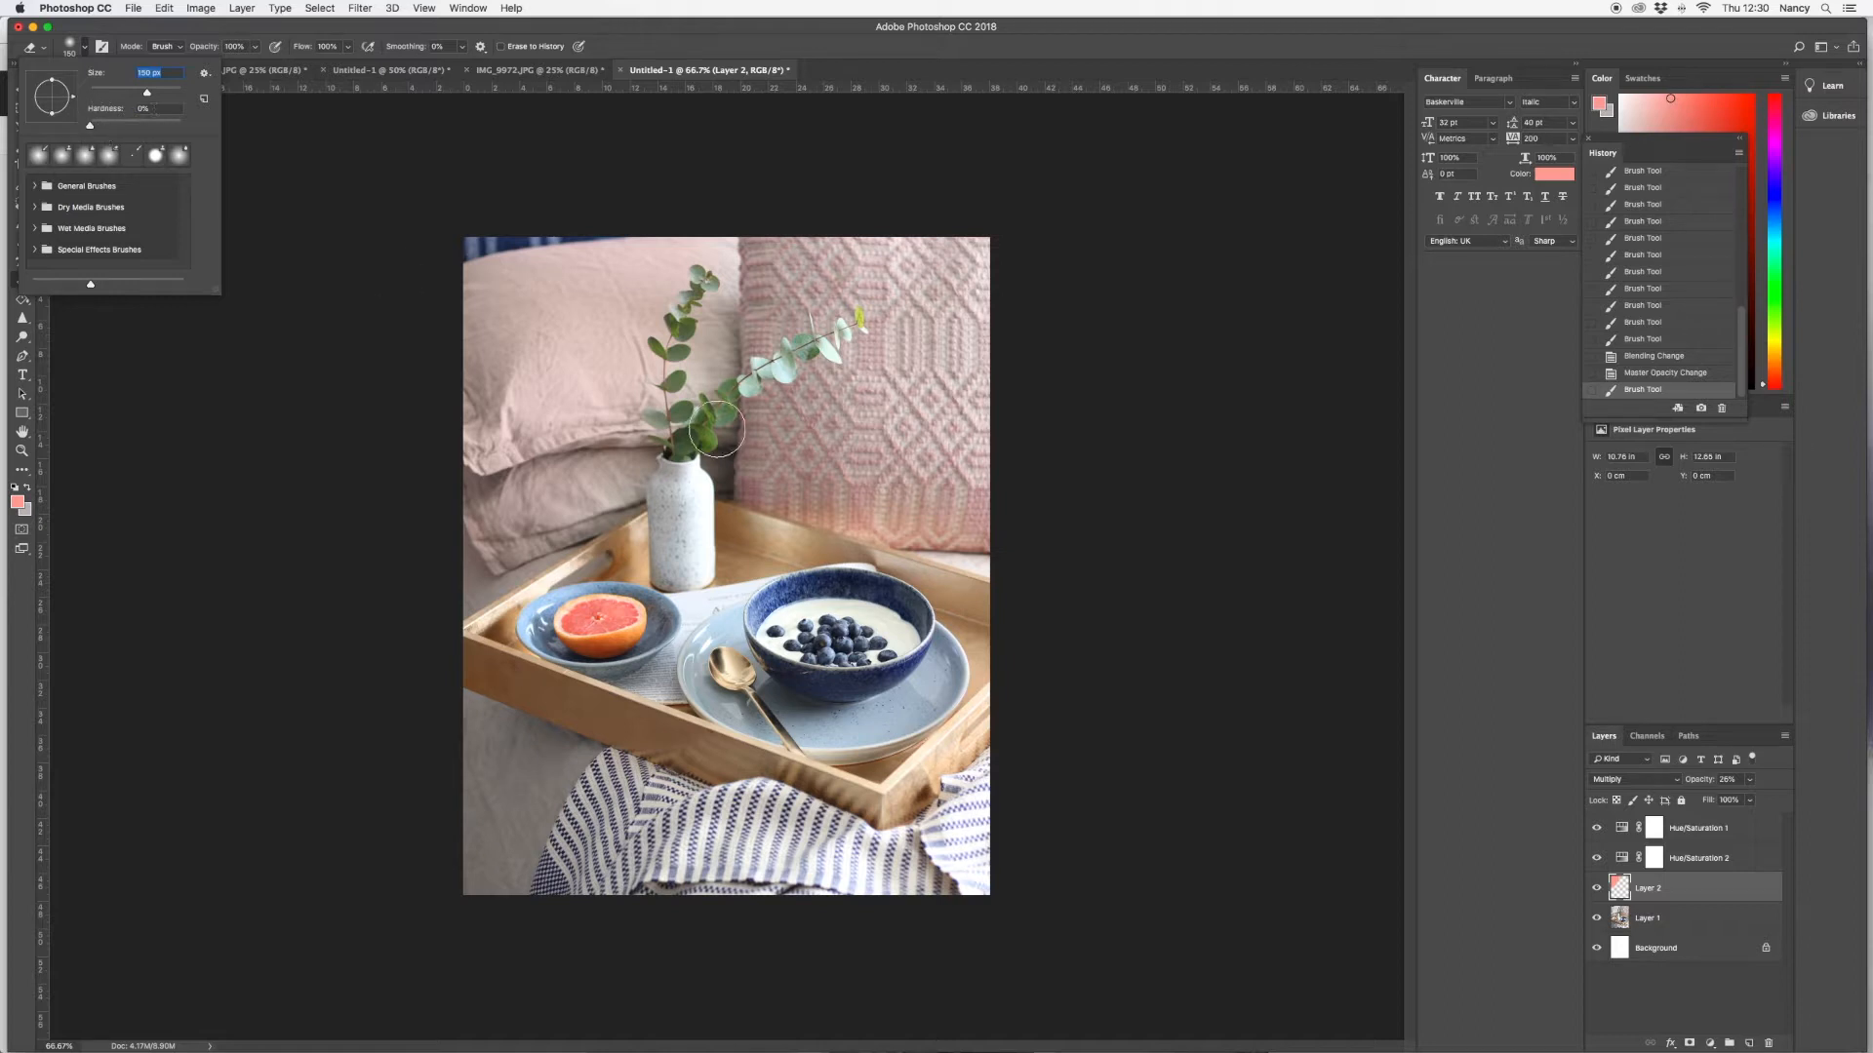
pyautogui.moveTo(146, 94); pyautogui.dragTo(167, 94)
pyautogui.click(658, 347)
pyautogui.click(675, 341)
pyautogui.click(610, 532)
pyautogui.click(500, 519)
pyautogui.click(570, 423)
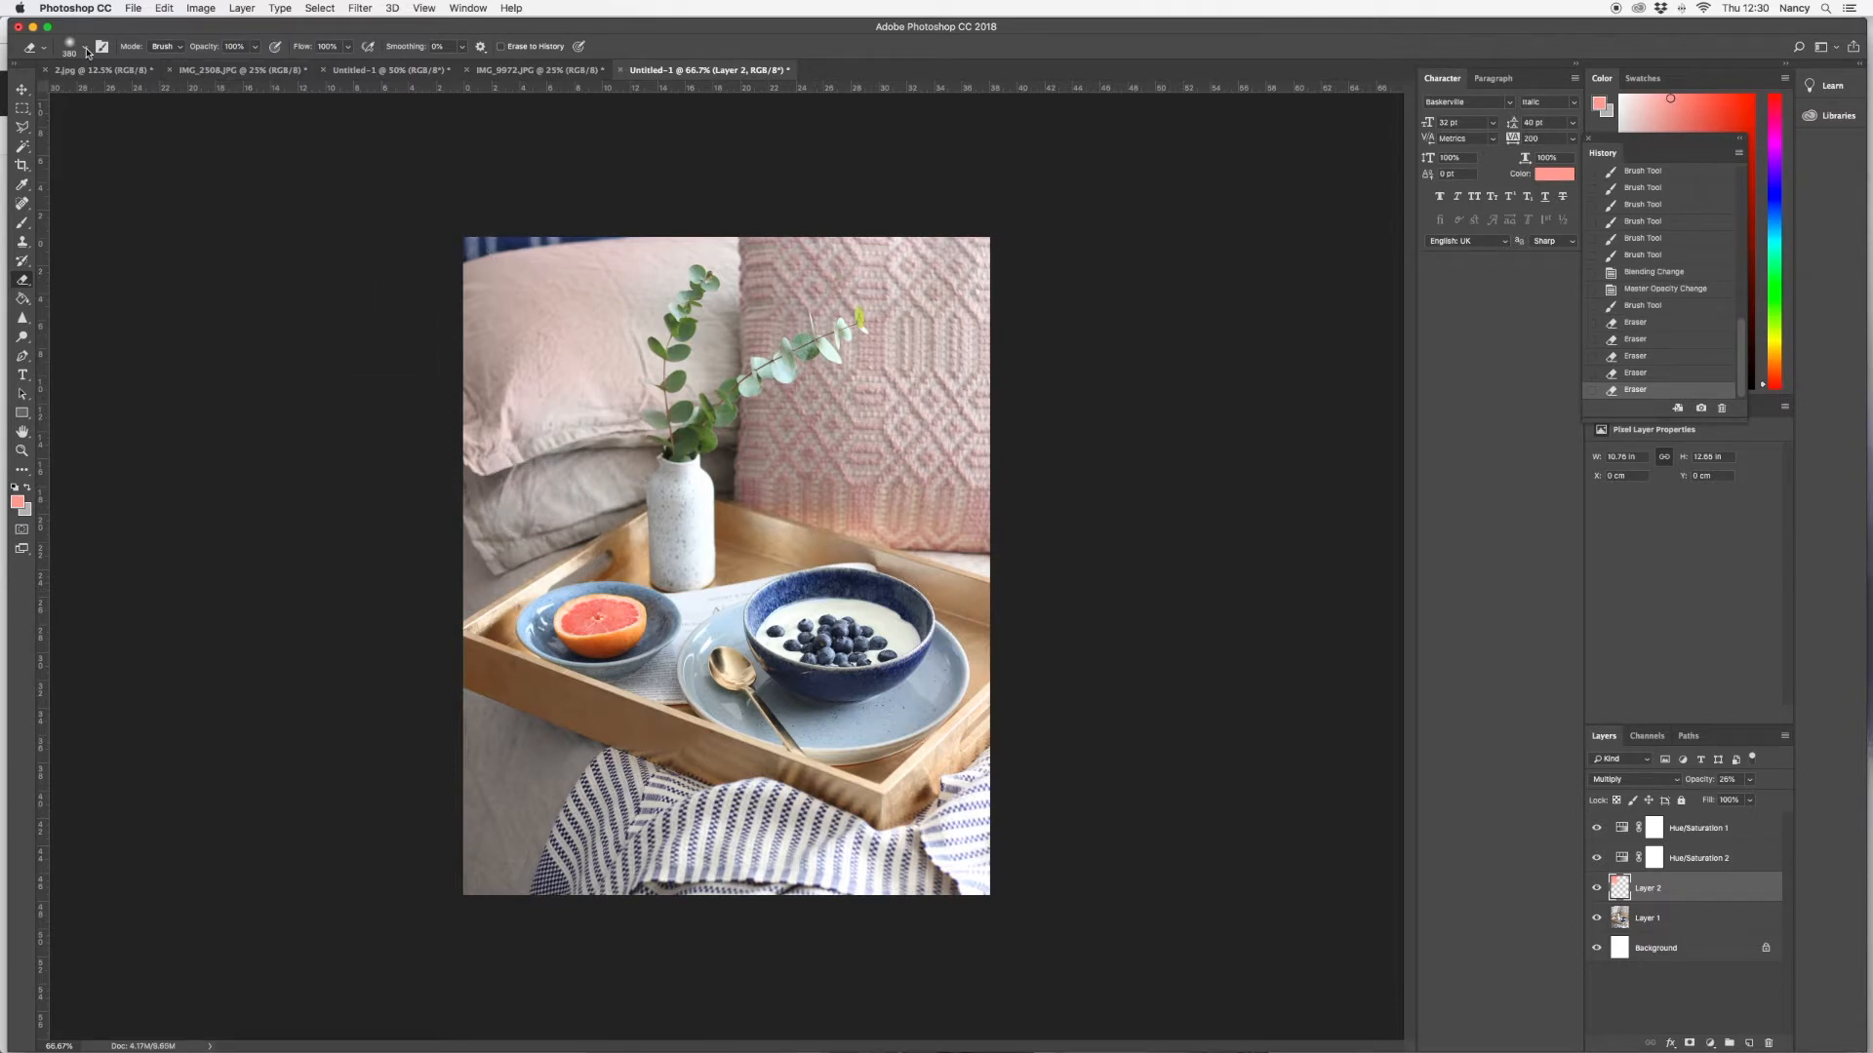
# Enlarge the eraser further and soften the coral tint over the lower pillows and around the vase
pyautogui.click(86, 48)
pyautogui.click(172, 92)
pyautogui.click(614, 444)
pyautogui.click(694, 448)
pyautogui.click(577, 514)
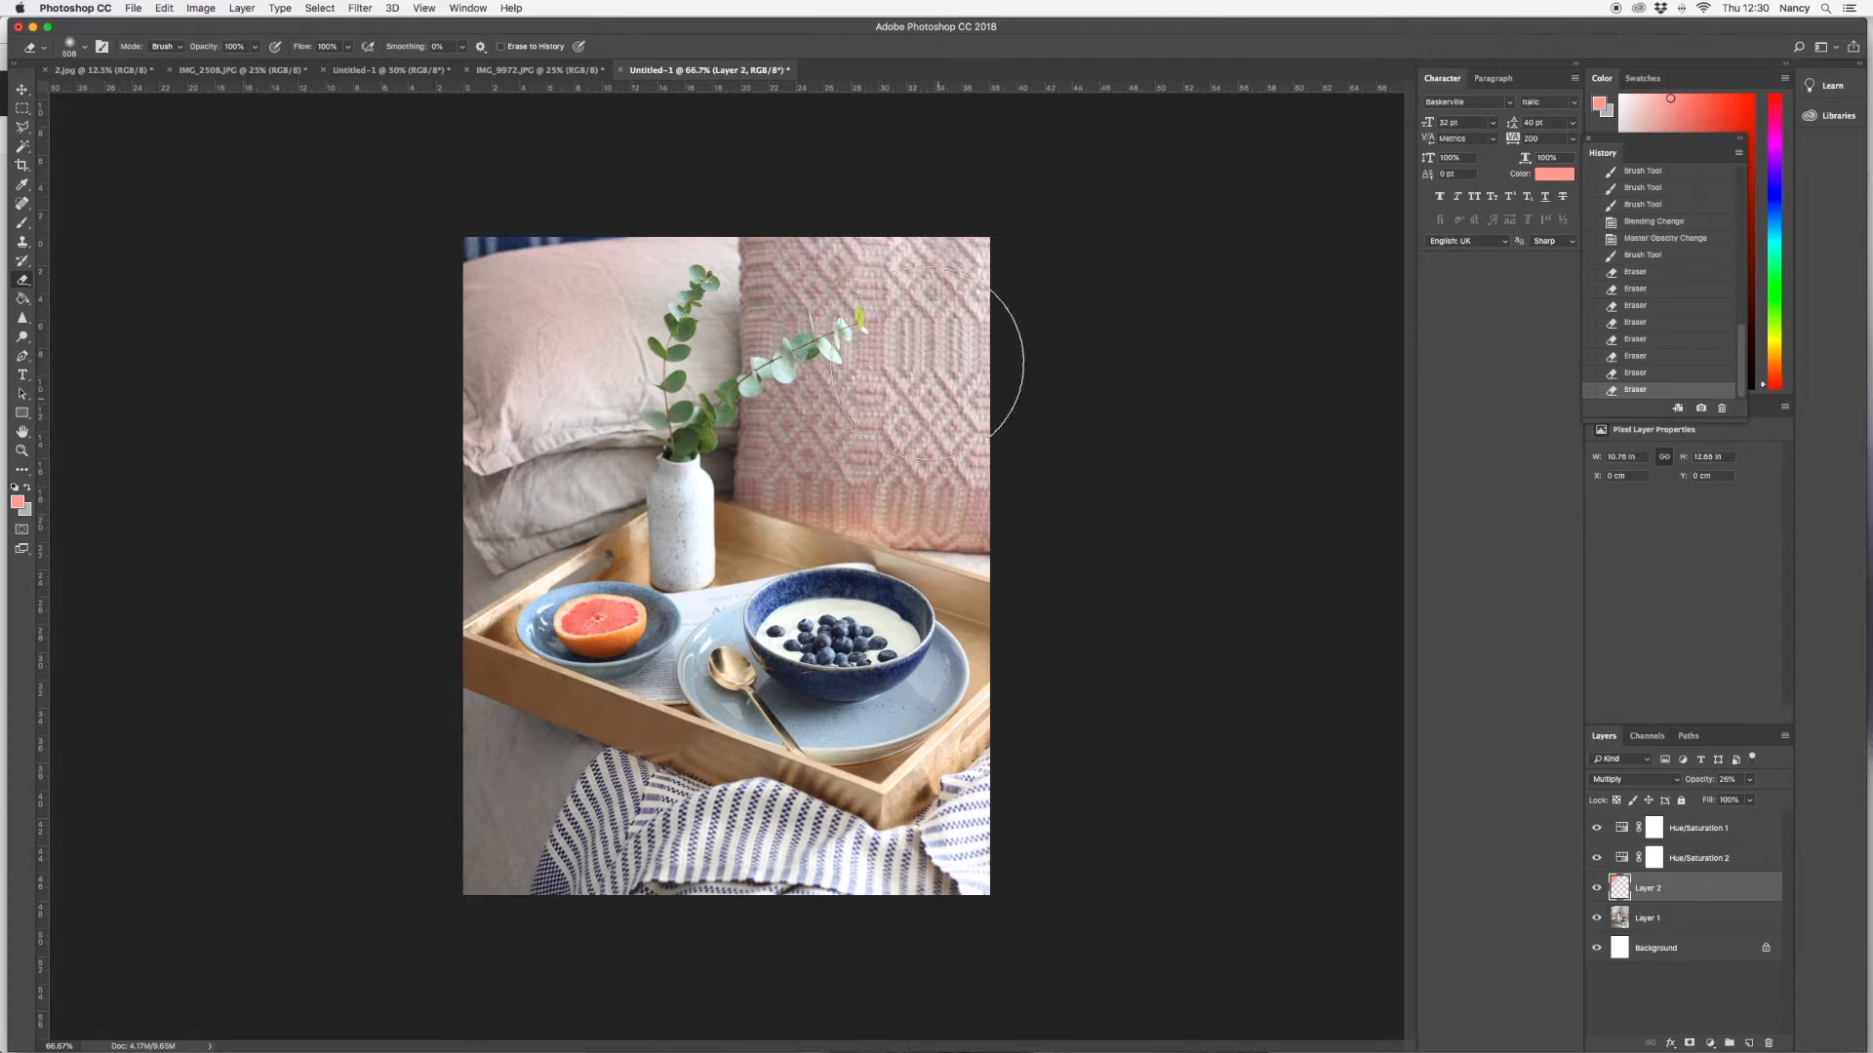
pyautogui.click(22, 89)
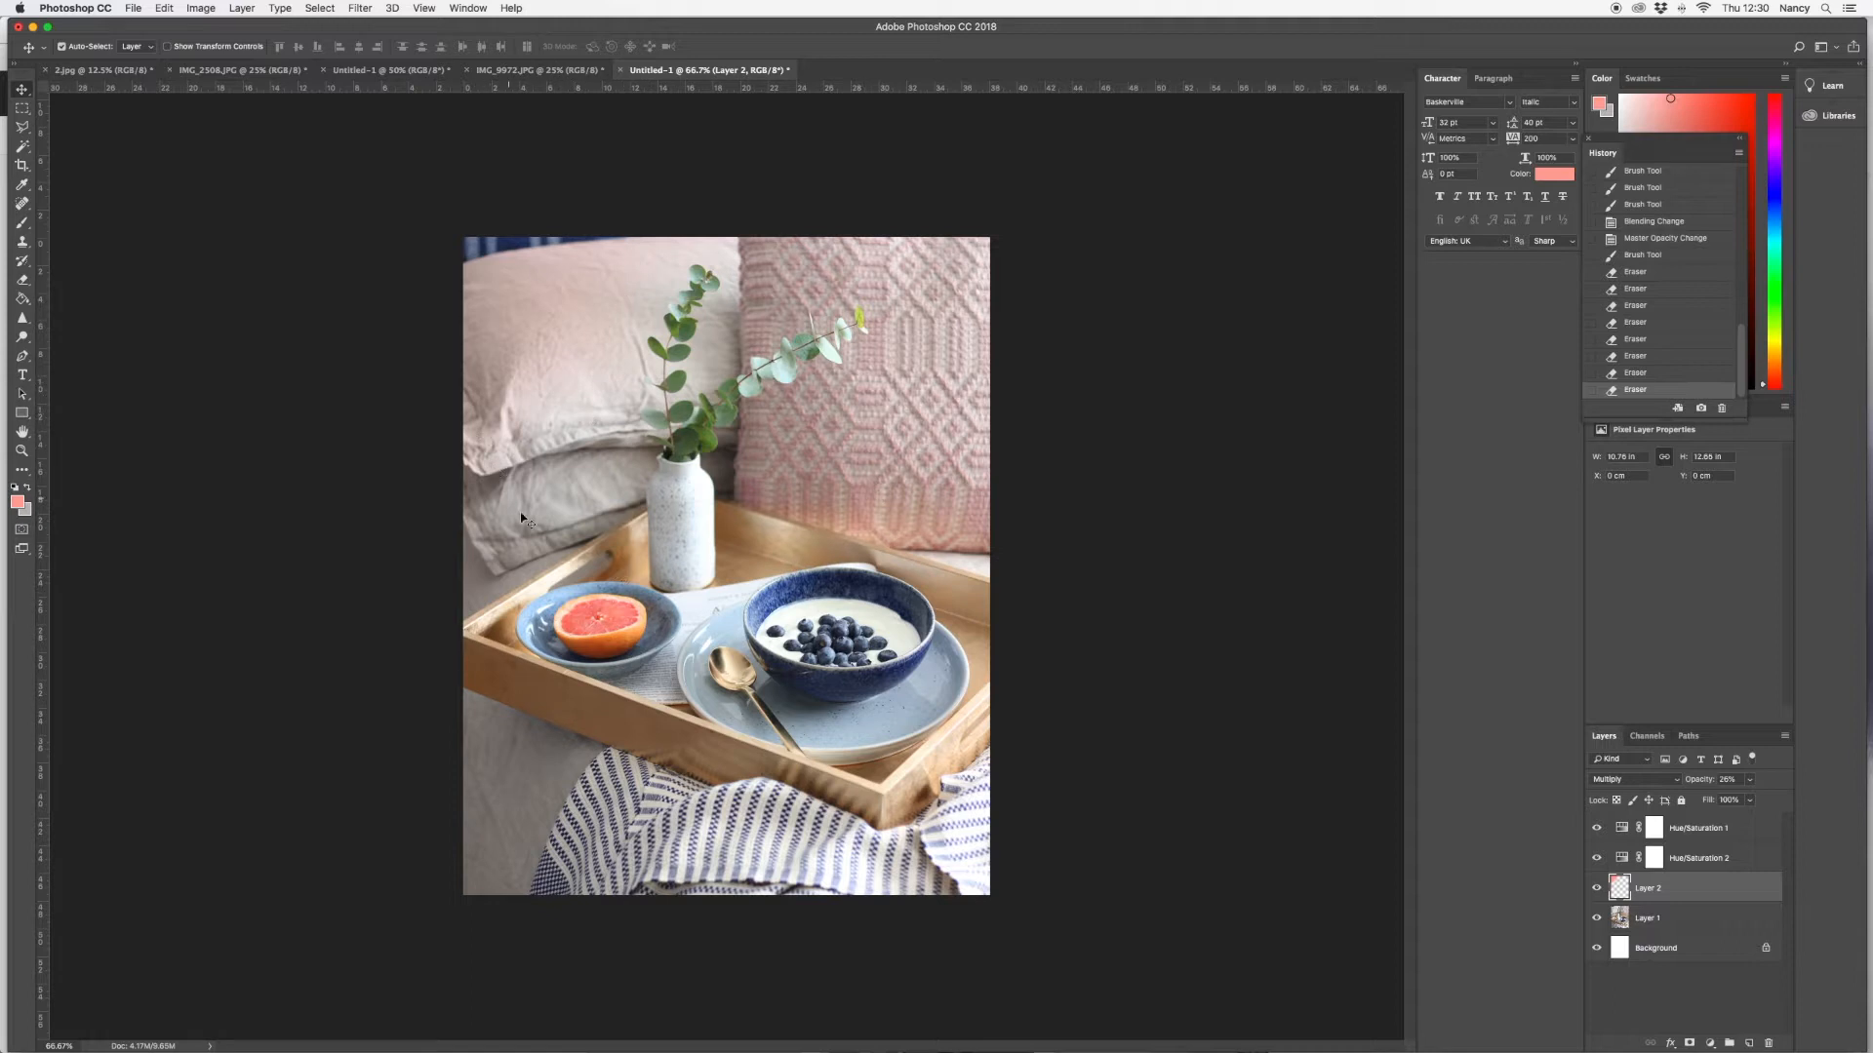
# Switch to Chrome and examine the colours of the recent posts on the Instagram profile, opening the outfit and salad photos
pyautogui.moveTo(3, 492)
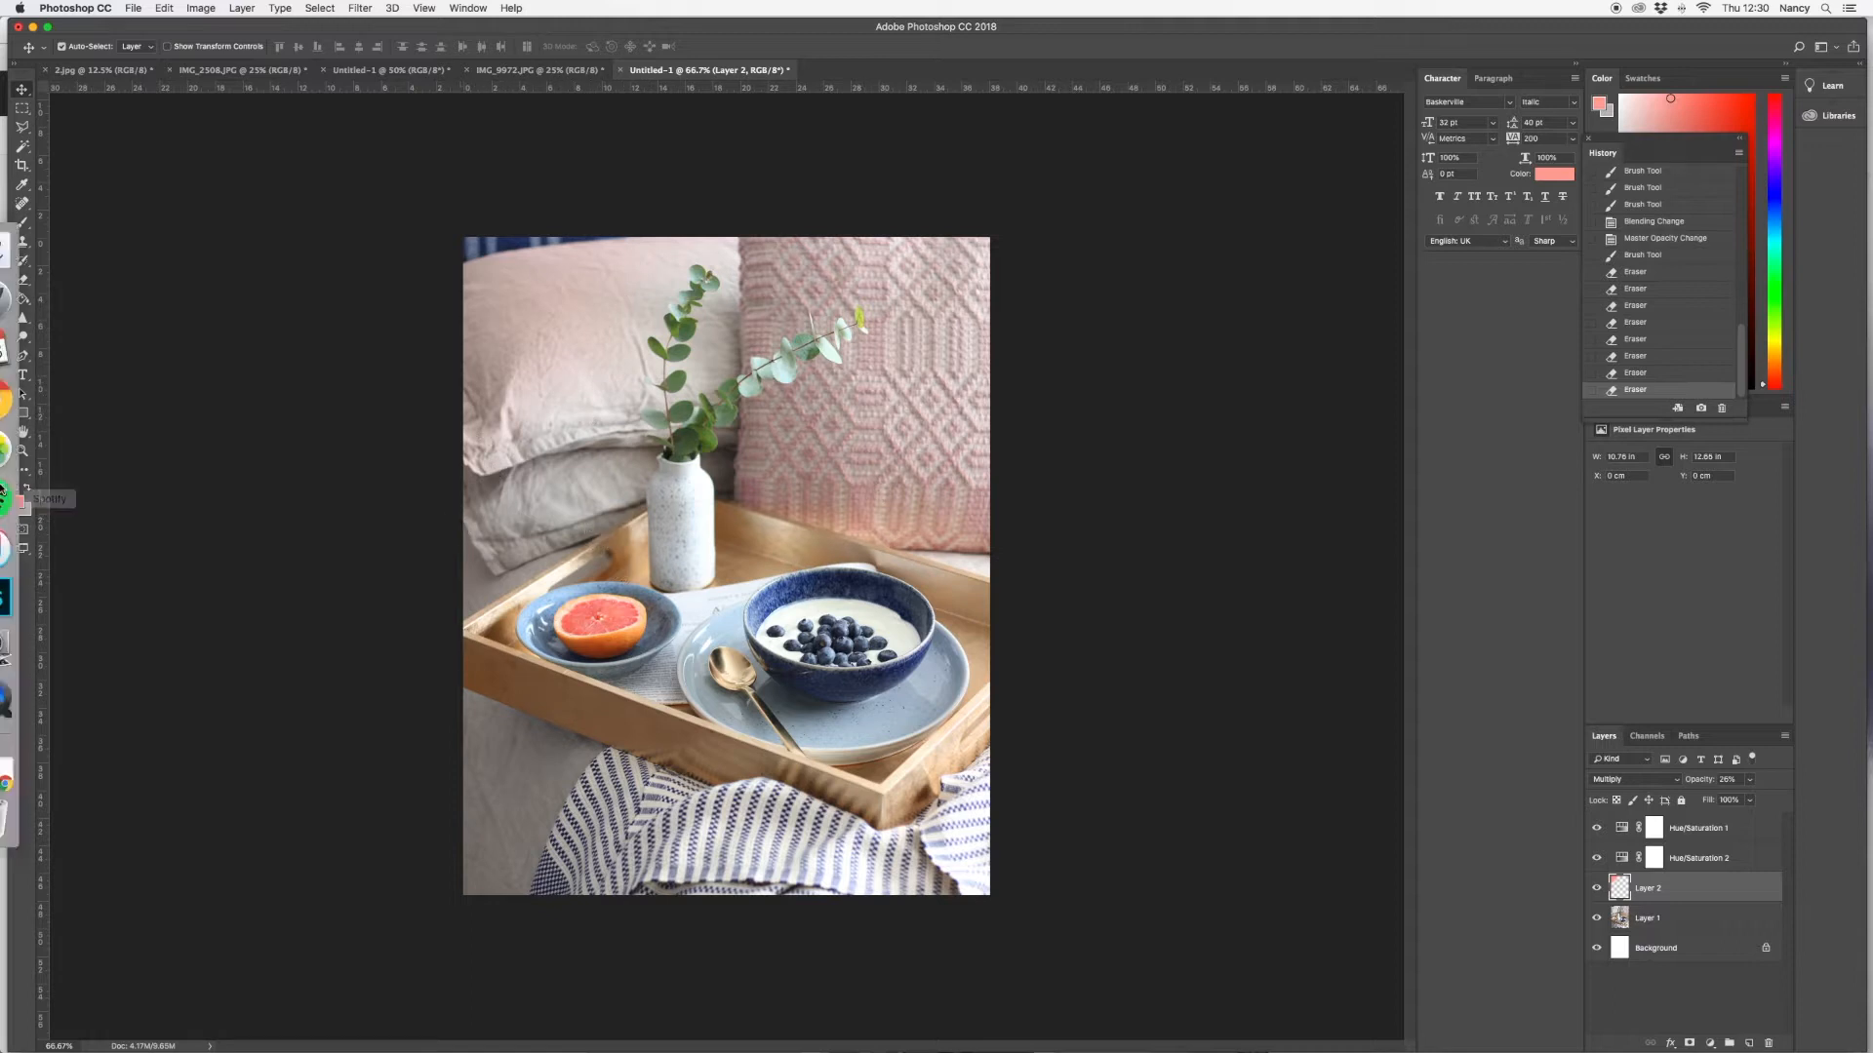
pyautogui.click(26, 407)
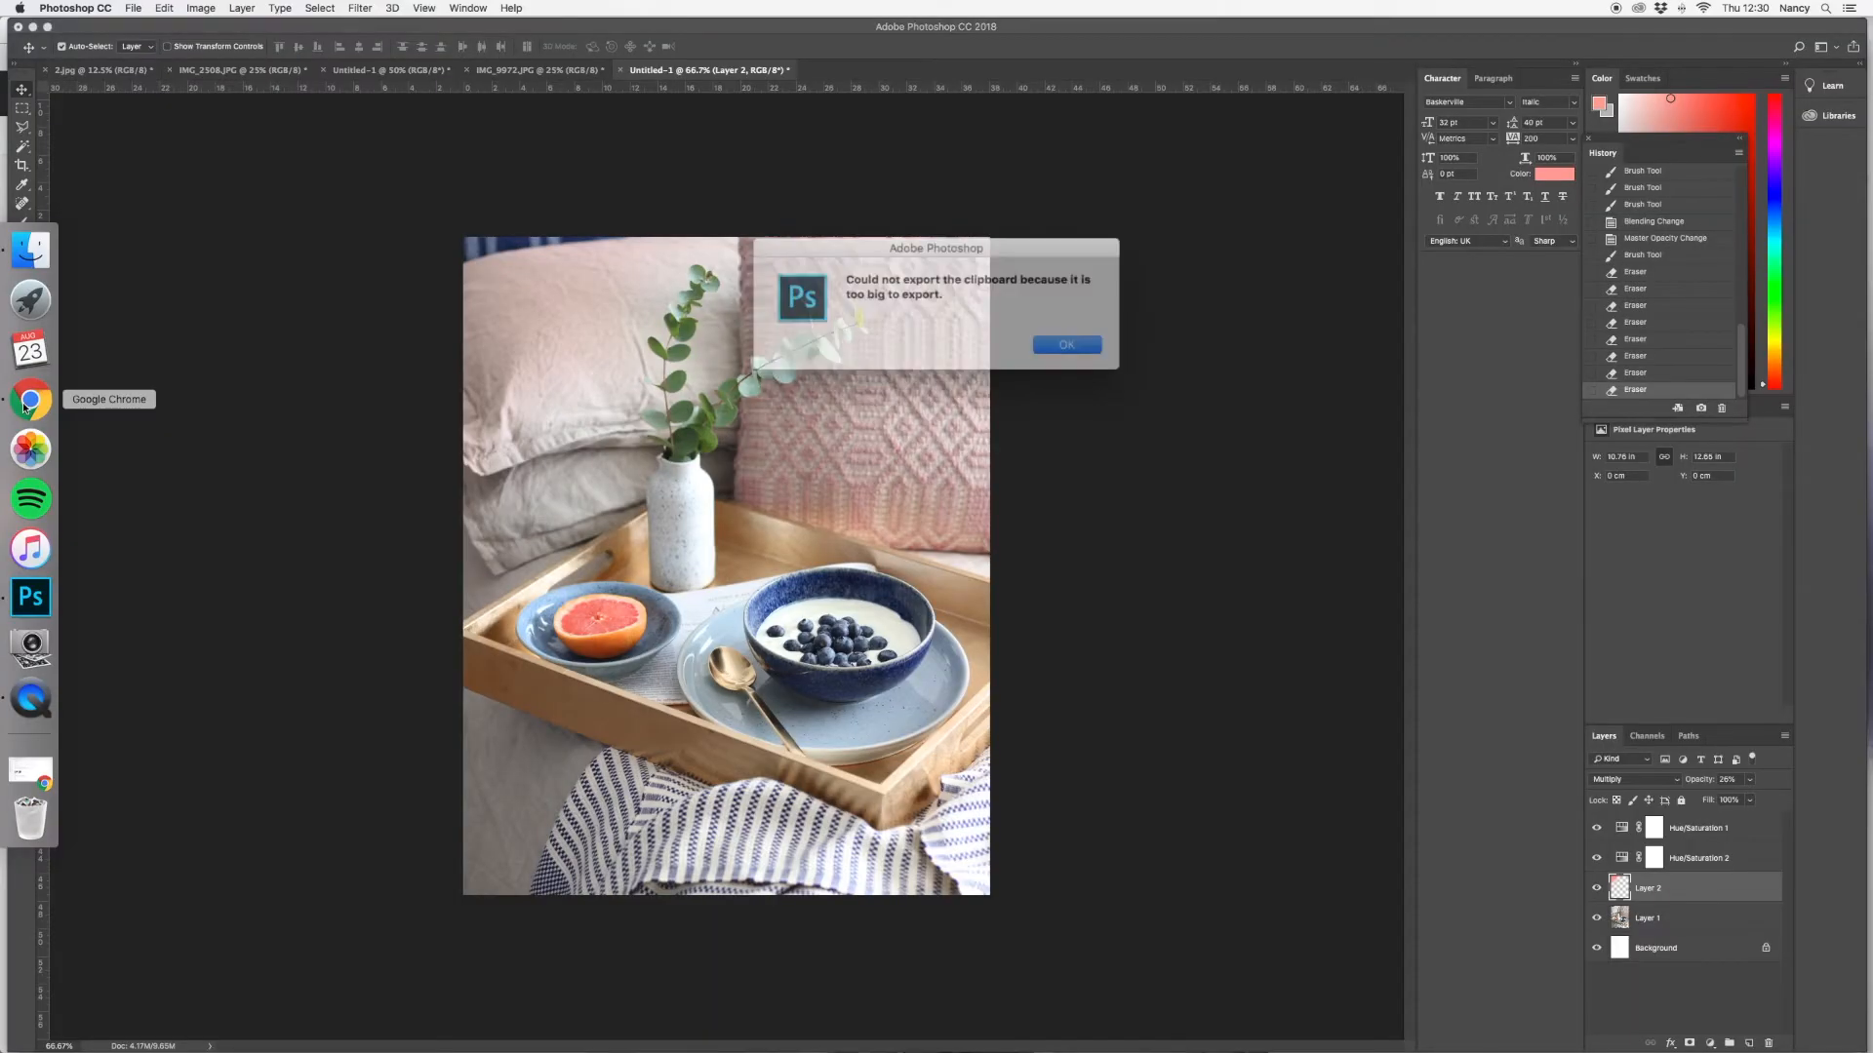
pyautogui.click(1057, 340)
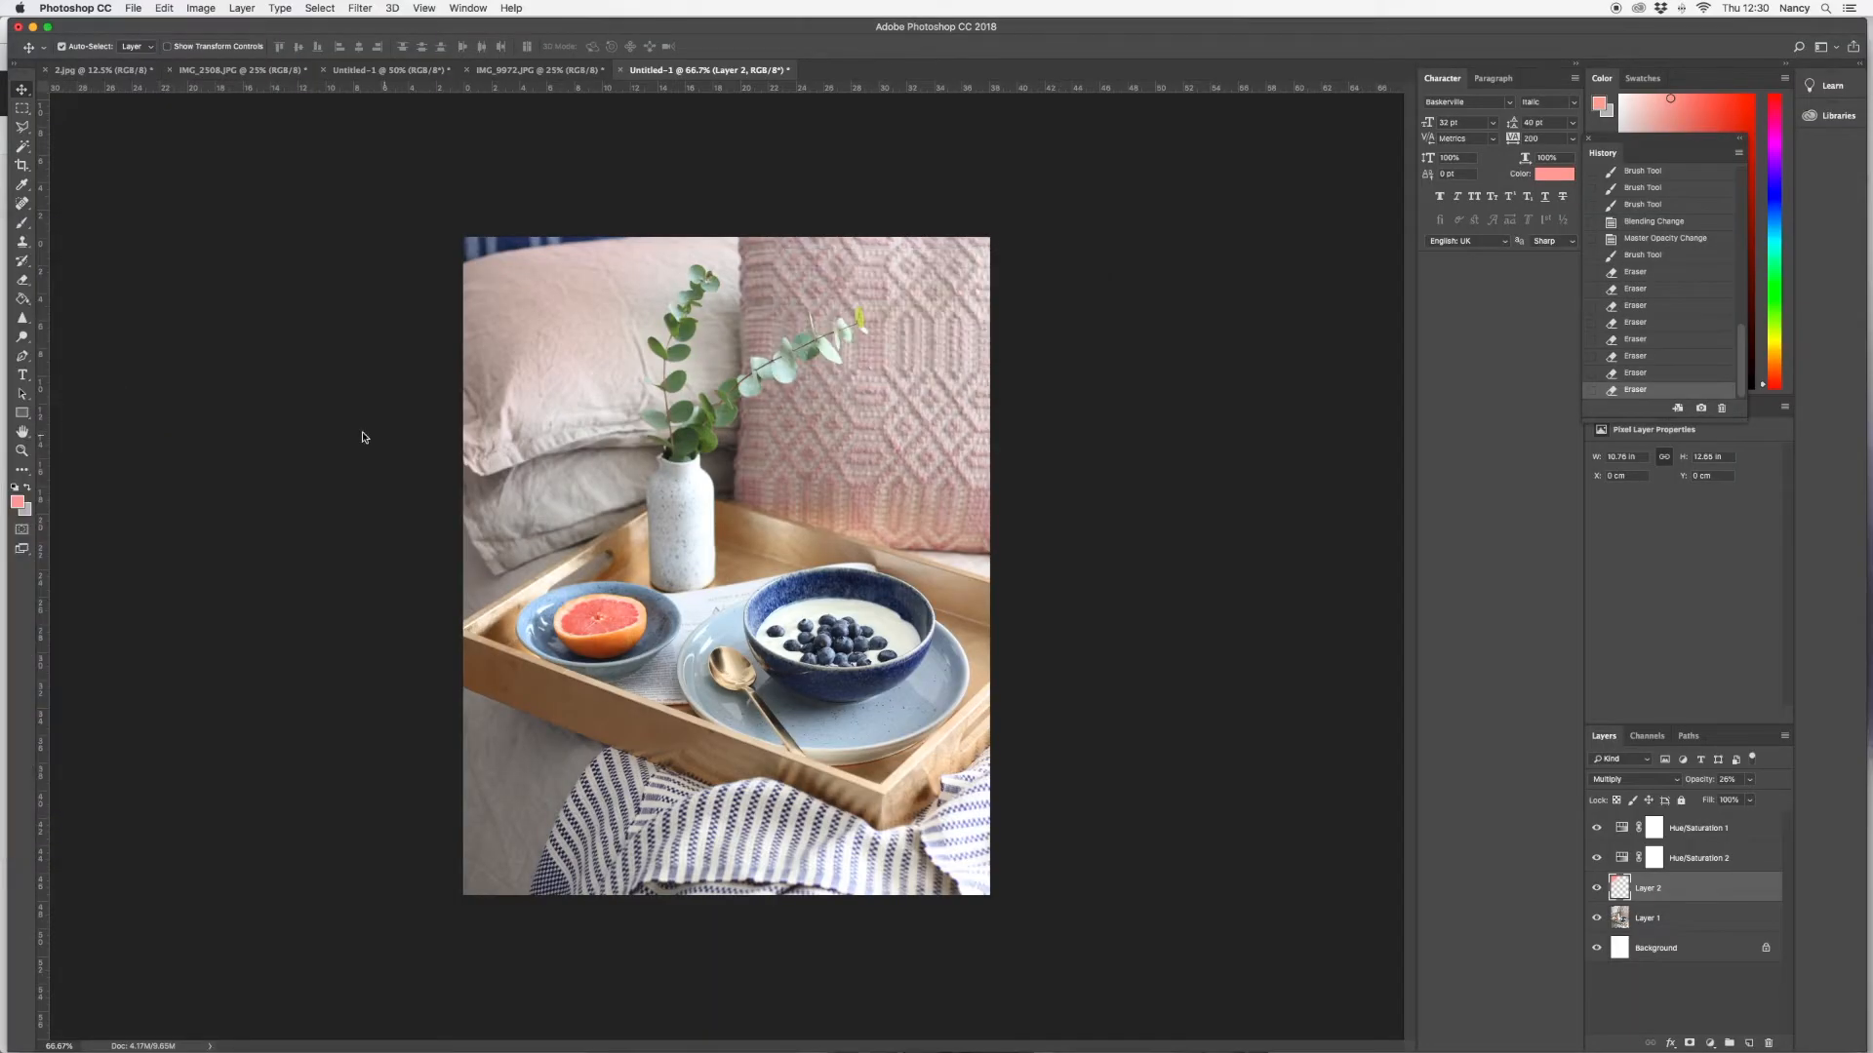
pyautogui.click(25, 400)
pyautogui.click(1184, 341)
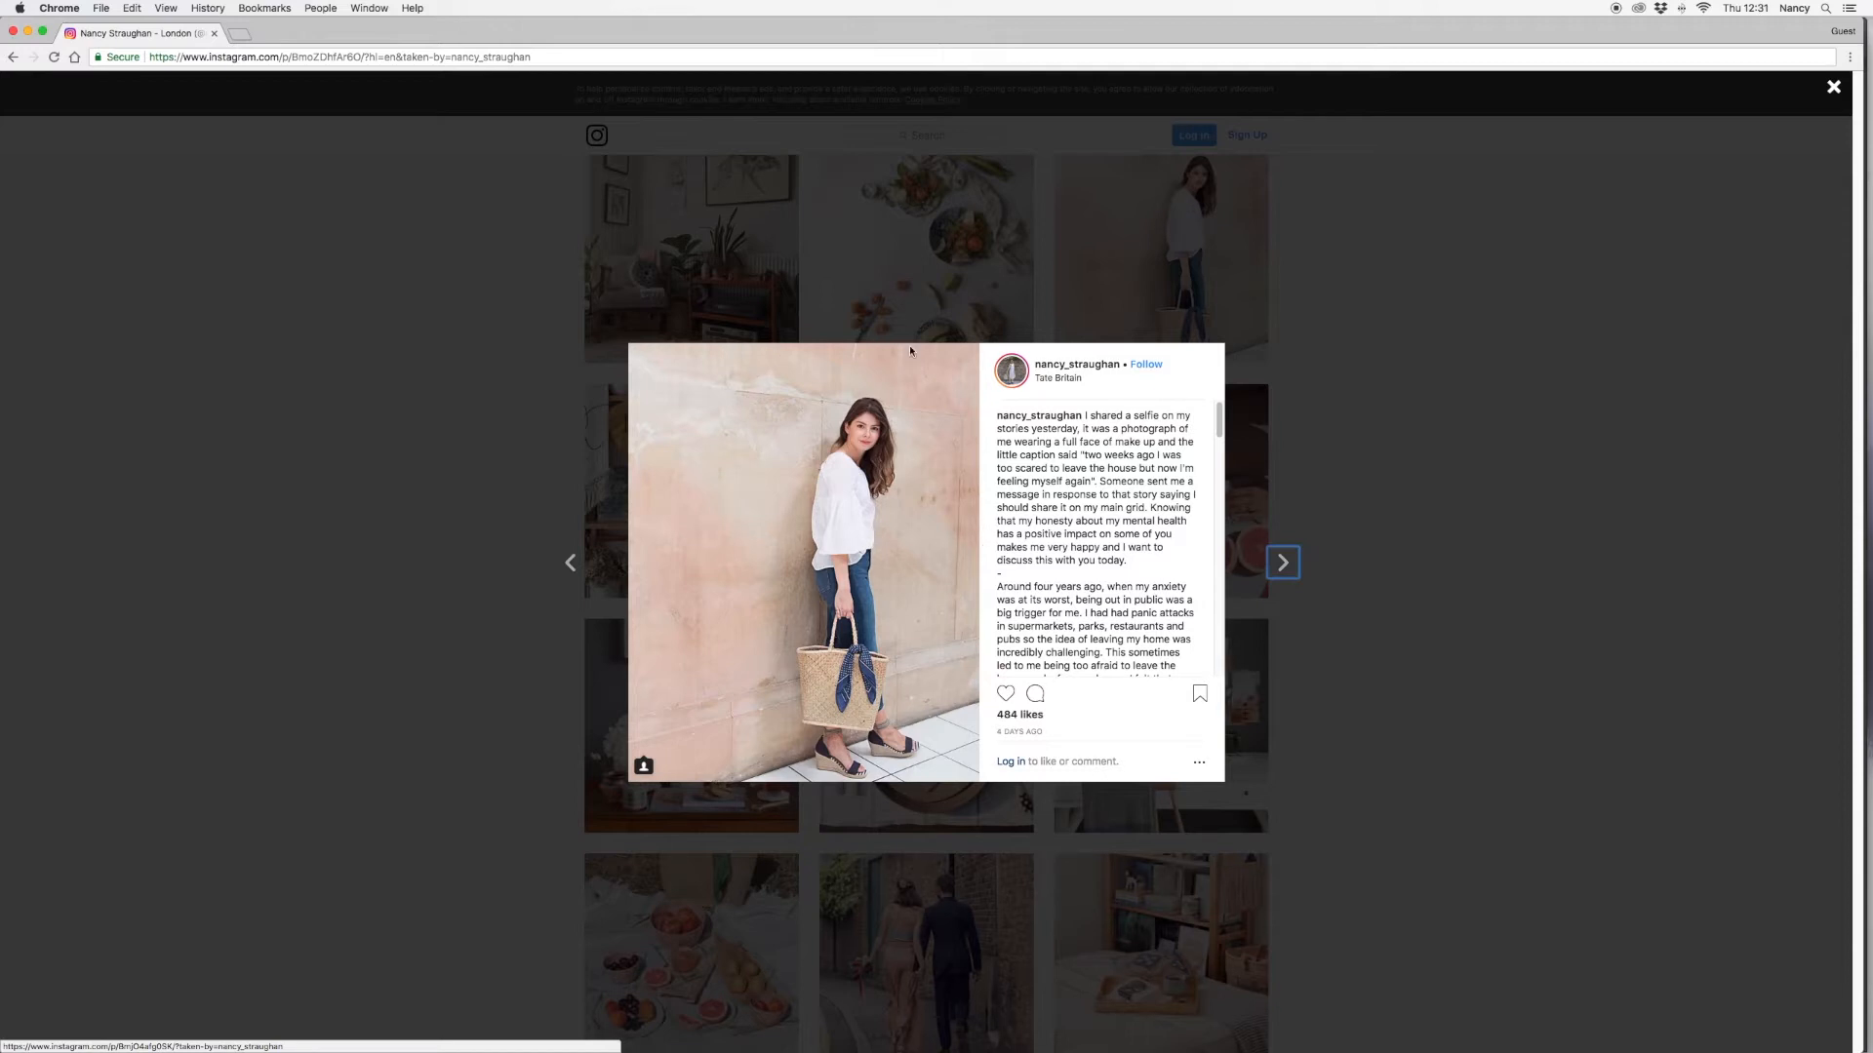
pyautogui.click(454, 408)
pyautogui.click(855, 322)
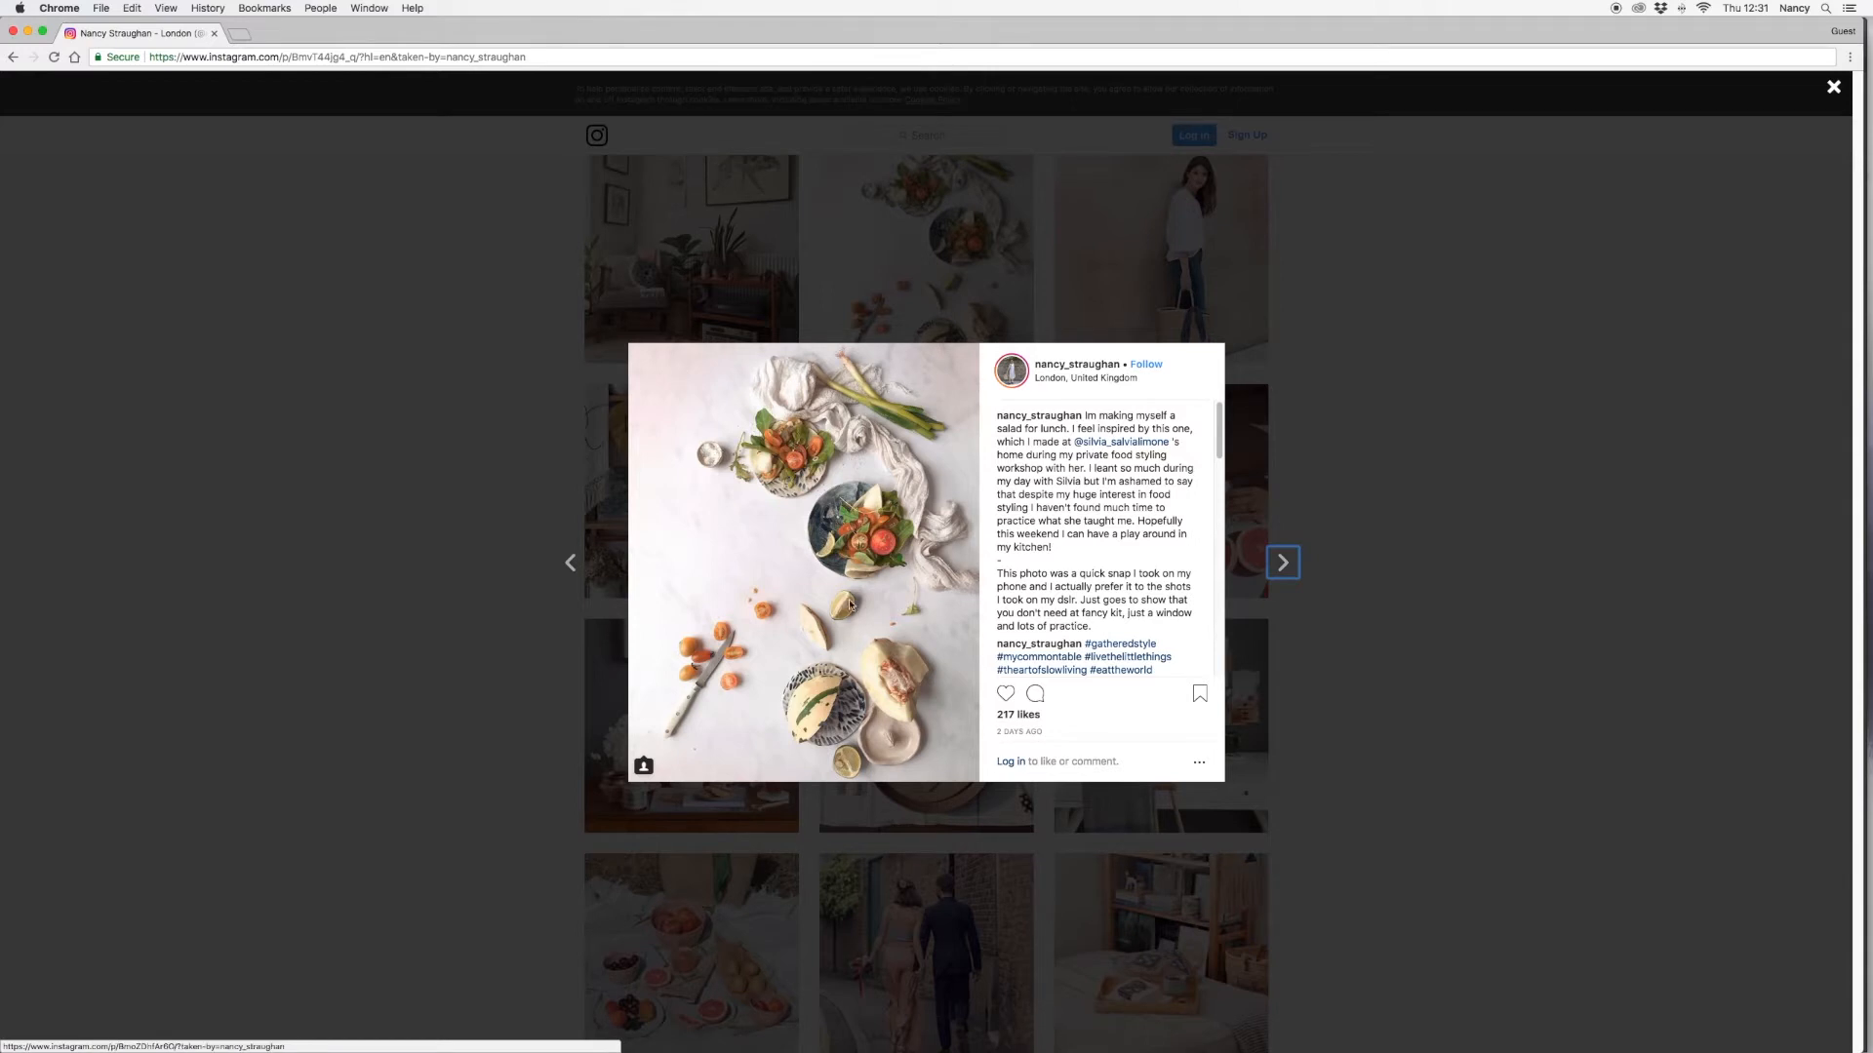
pyautogui.click(395, 481)
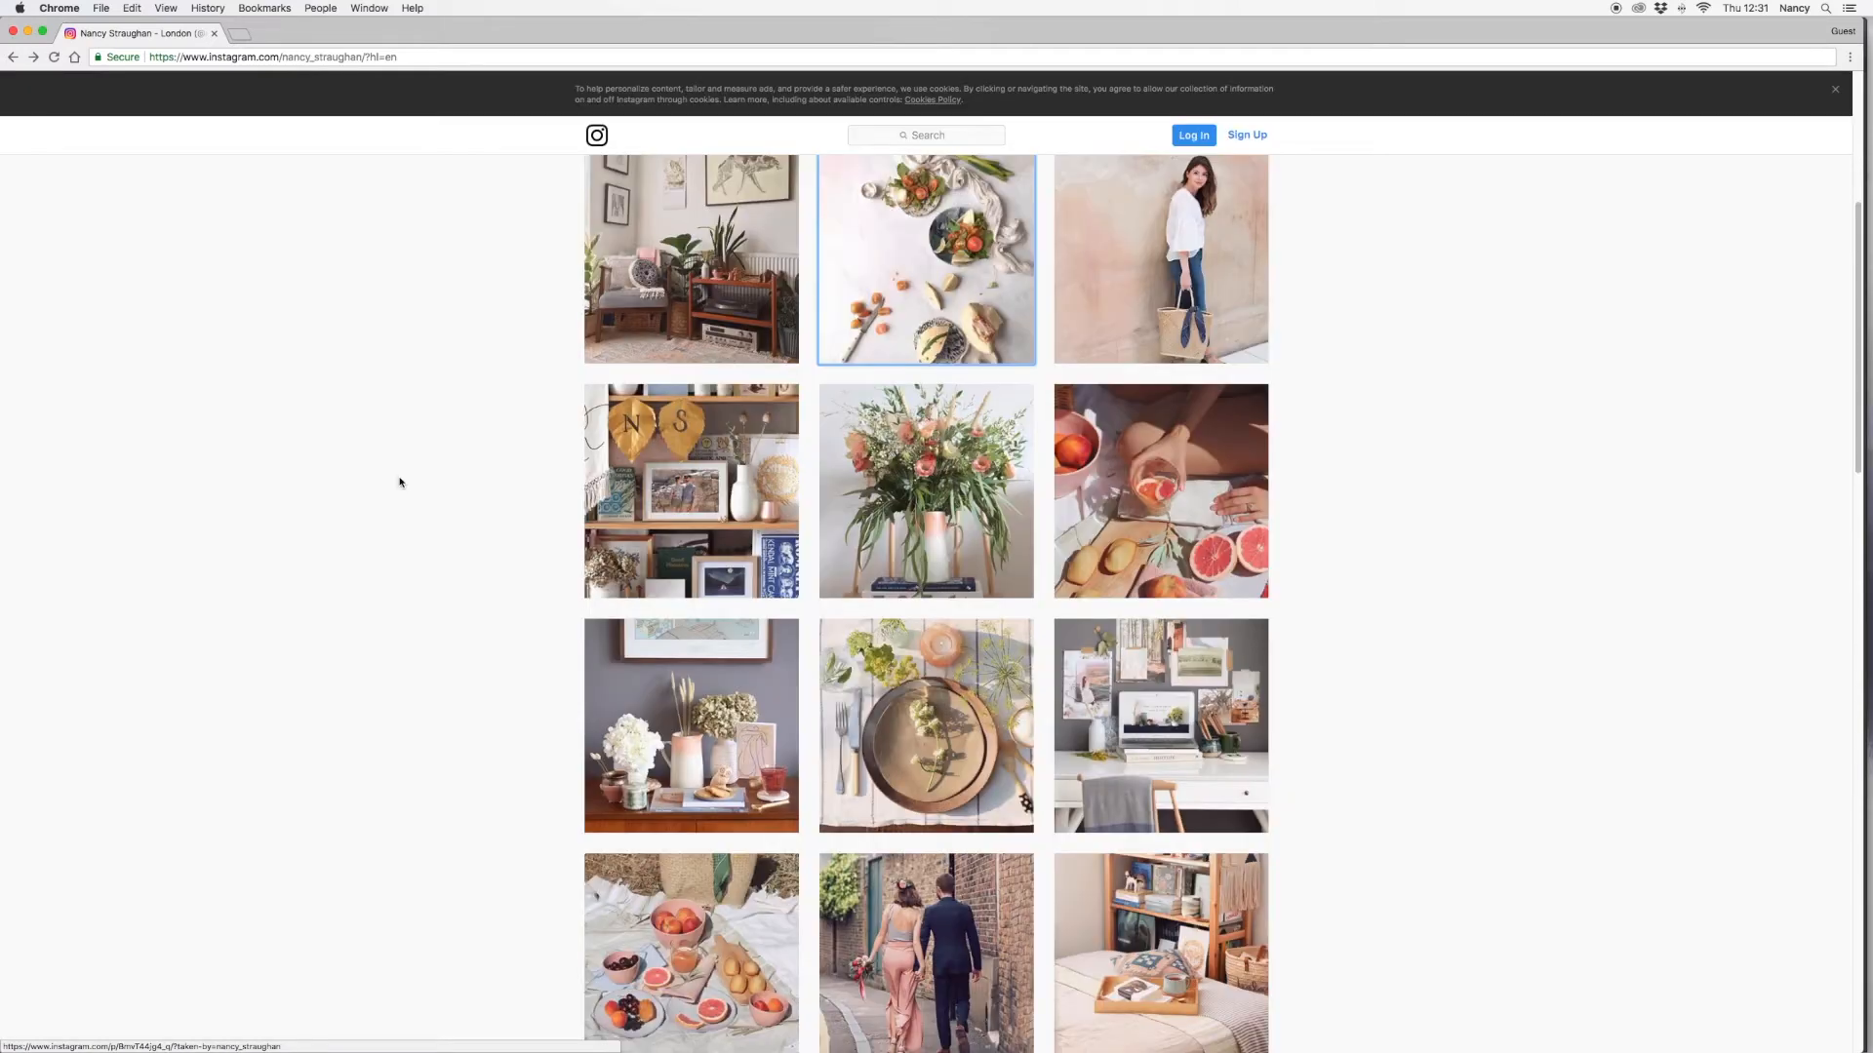
pyautogui.moveTo(1853, 482); pyautogui.dragTo(1843, 423)
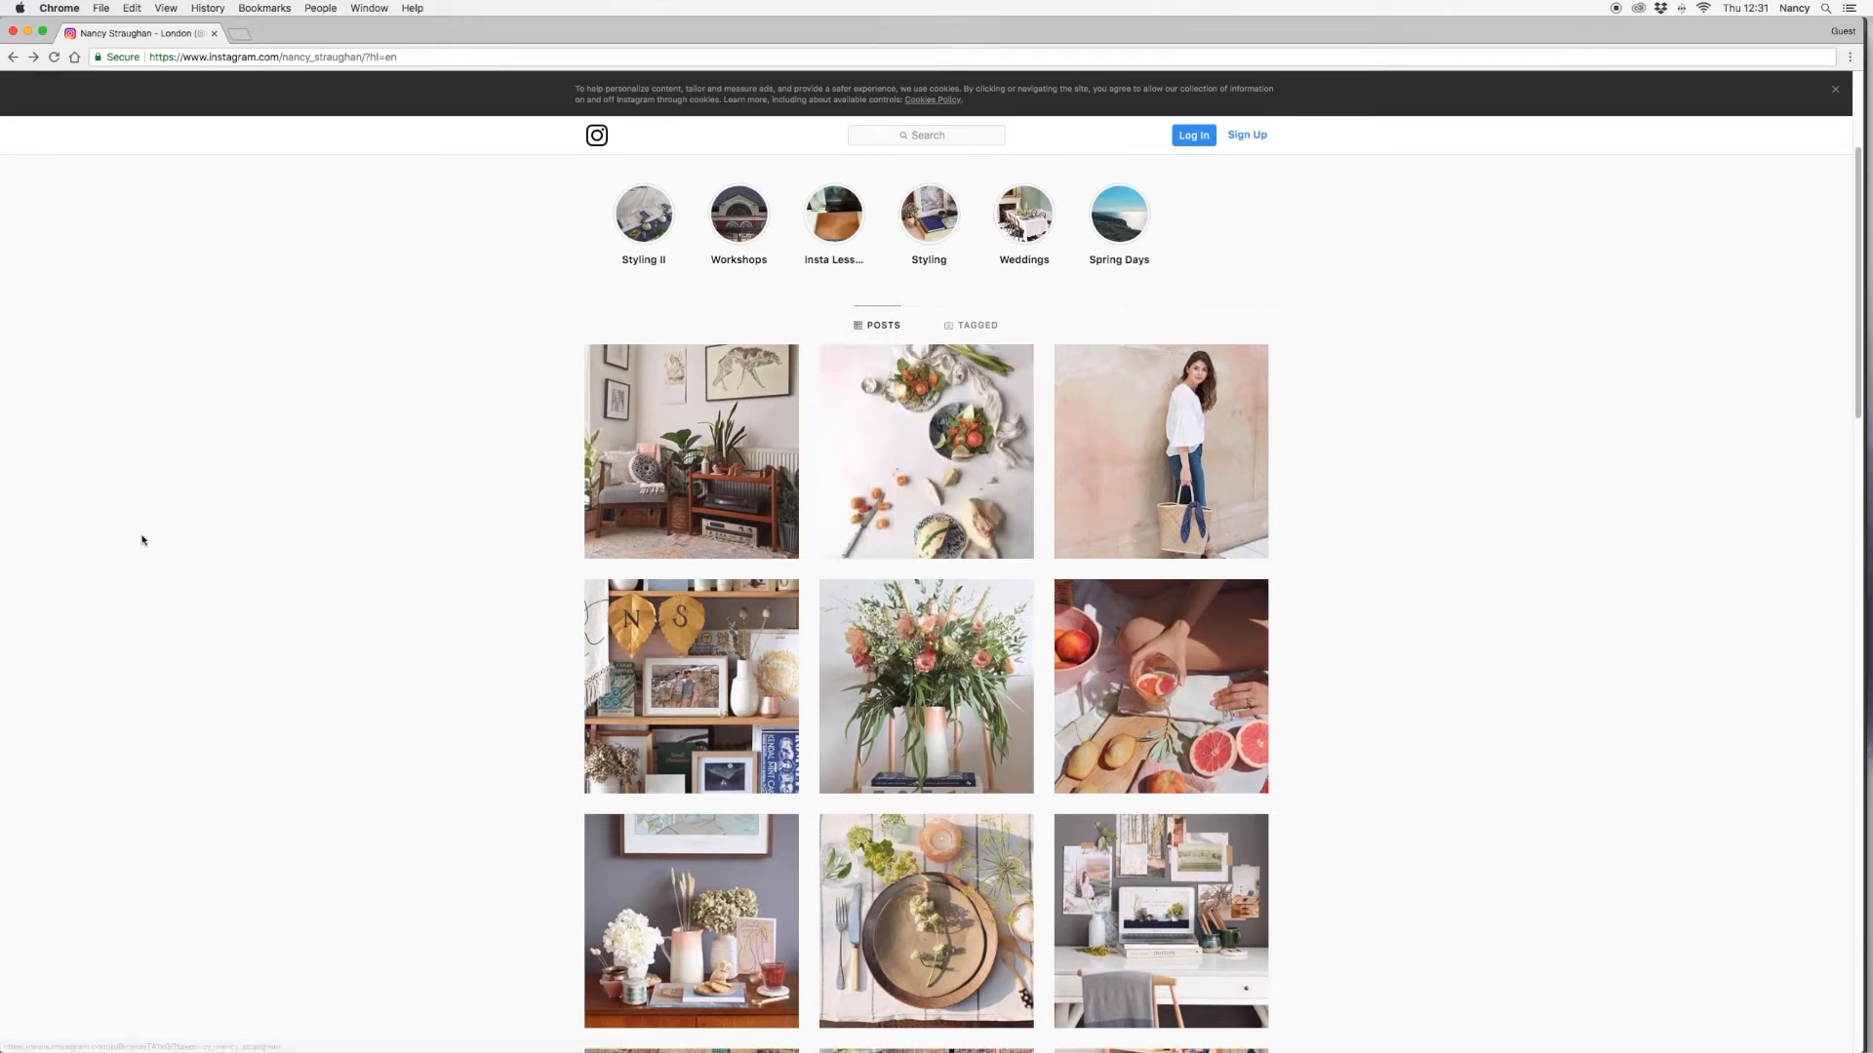
# Switch back to Photoshop and lower the coral layer's opacity to 18%
pyautogui.moveTo(2, 556)
pyautogui.click(30, 598)
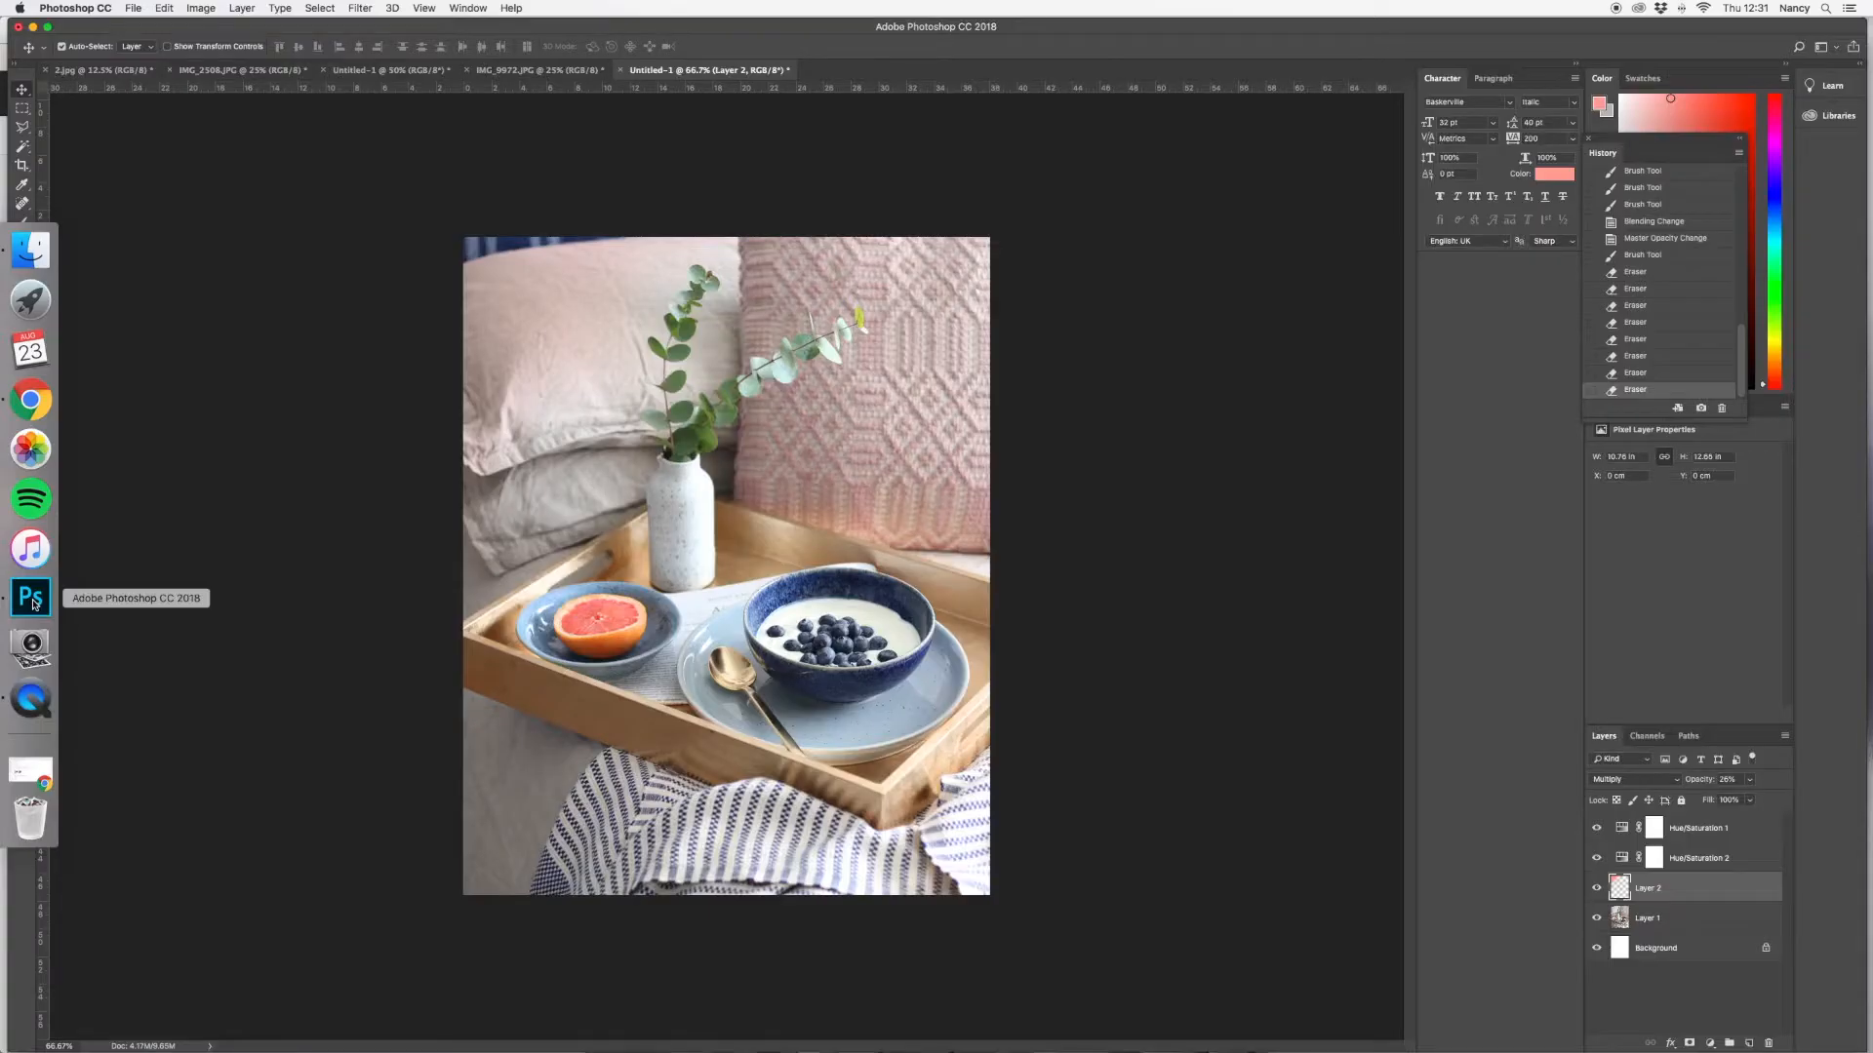
pyautogui.click(1749, 779)
pyautogui.moveTo(1745, 800); pyautogui.dragTo(1729, 800)
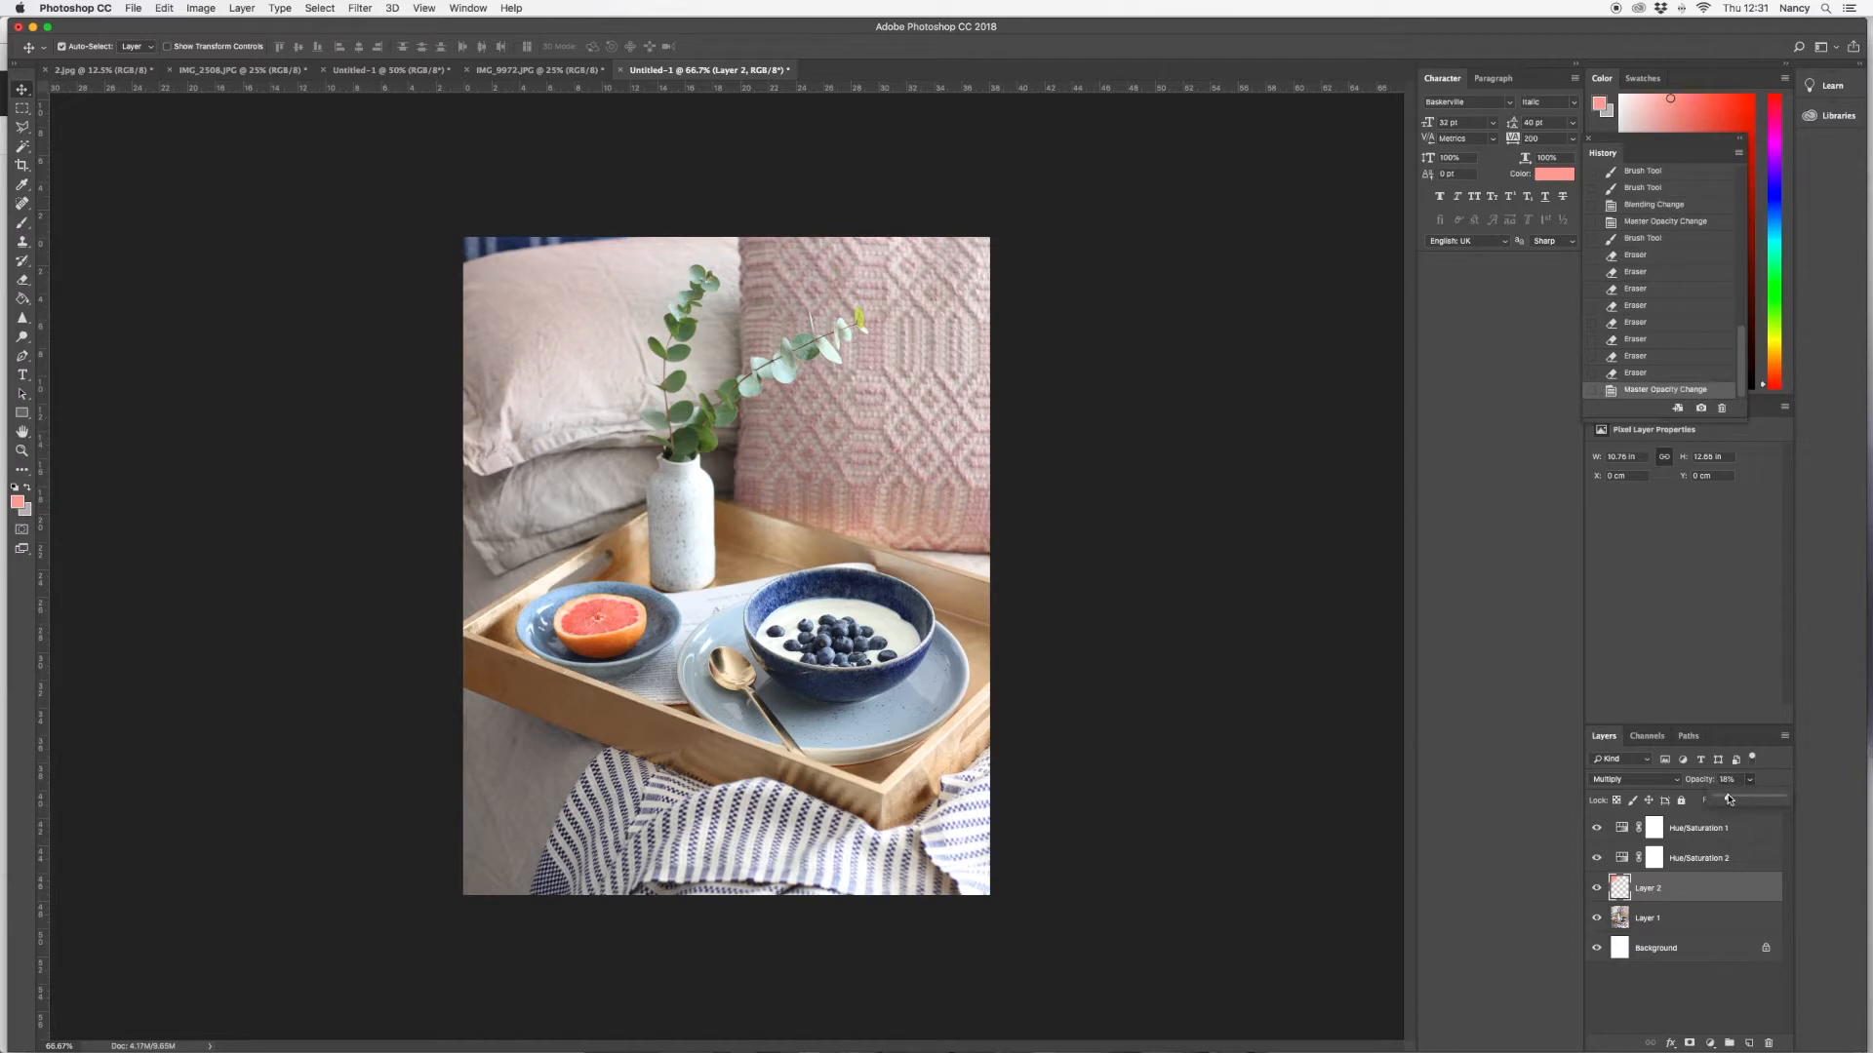
pyautogui.click(753, 28)
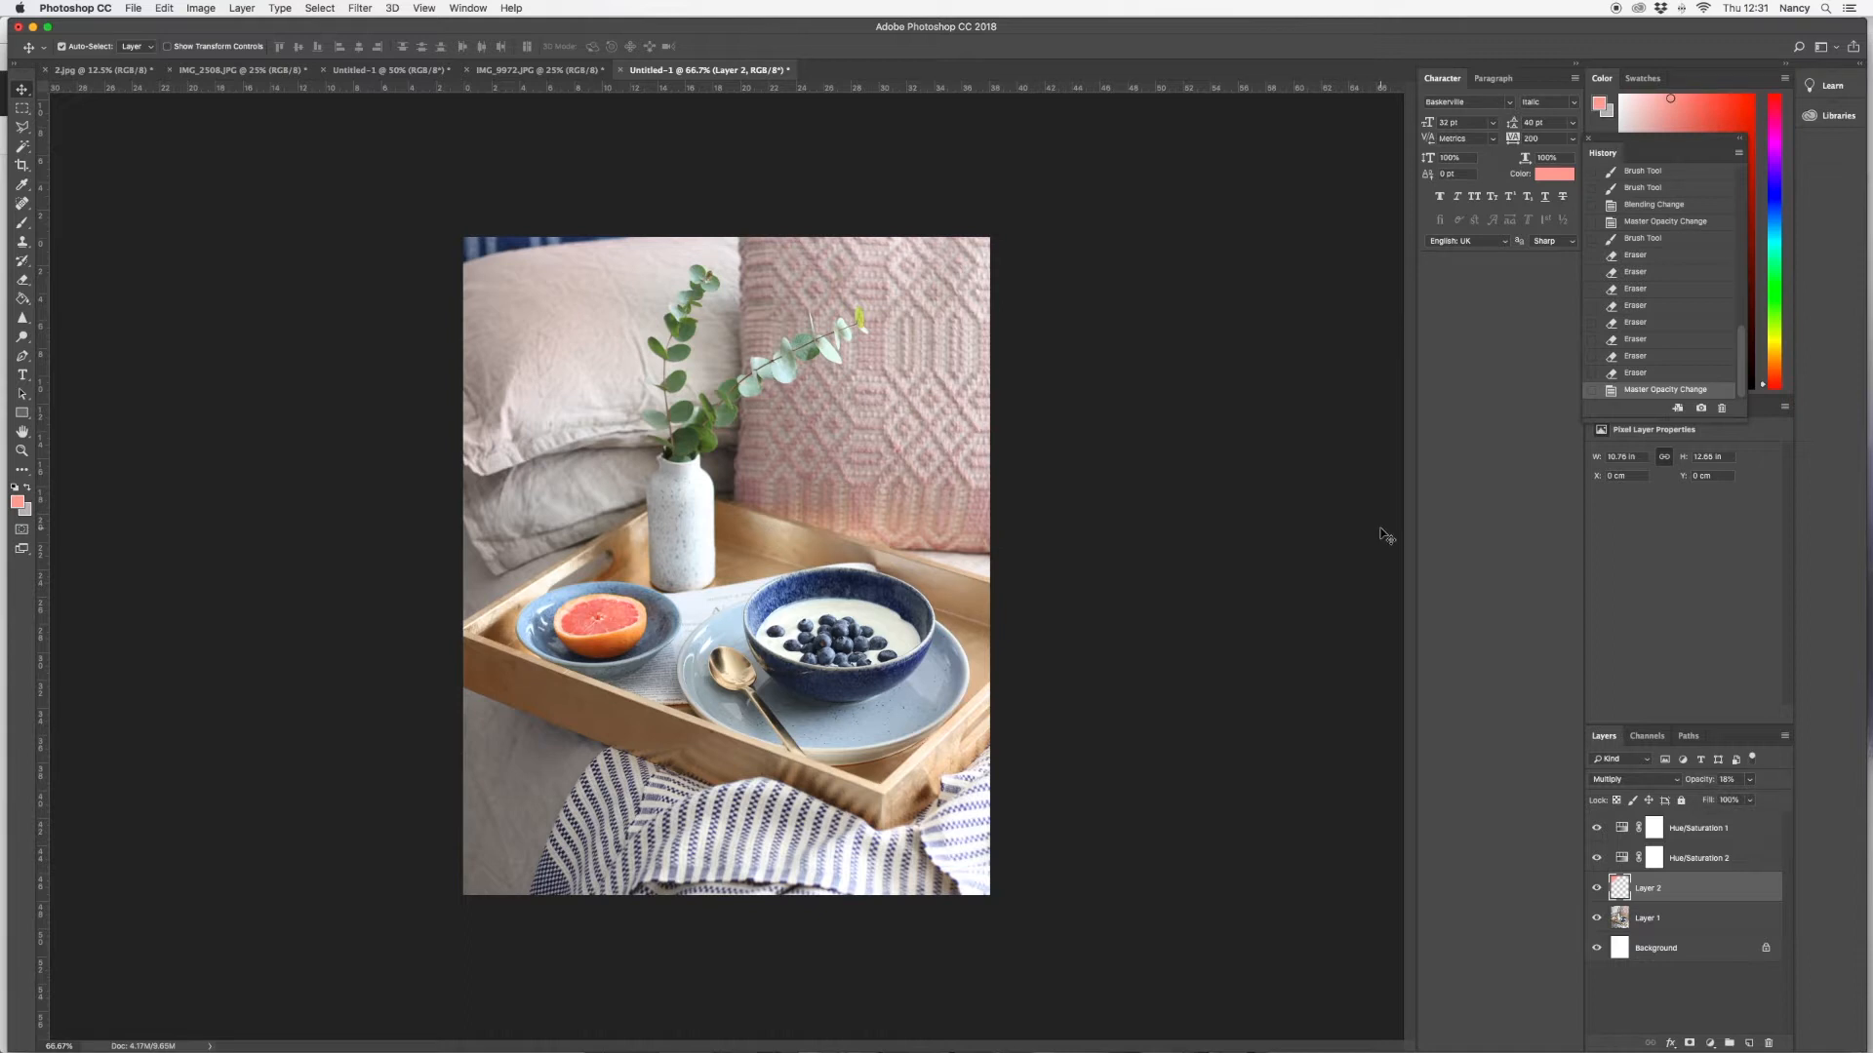
# Add a Gradient Map adjustment layer above the coral layer and open its gradient for editing
pyautogui.click(1710, 1043)
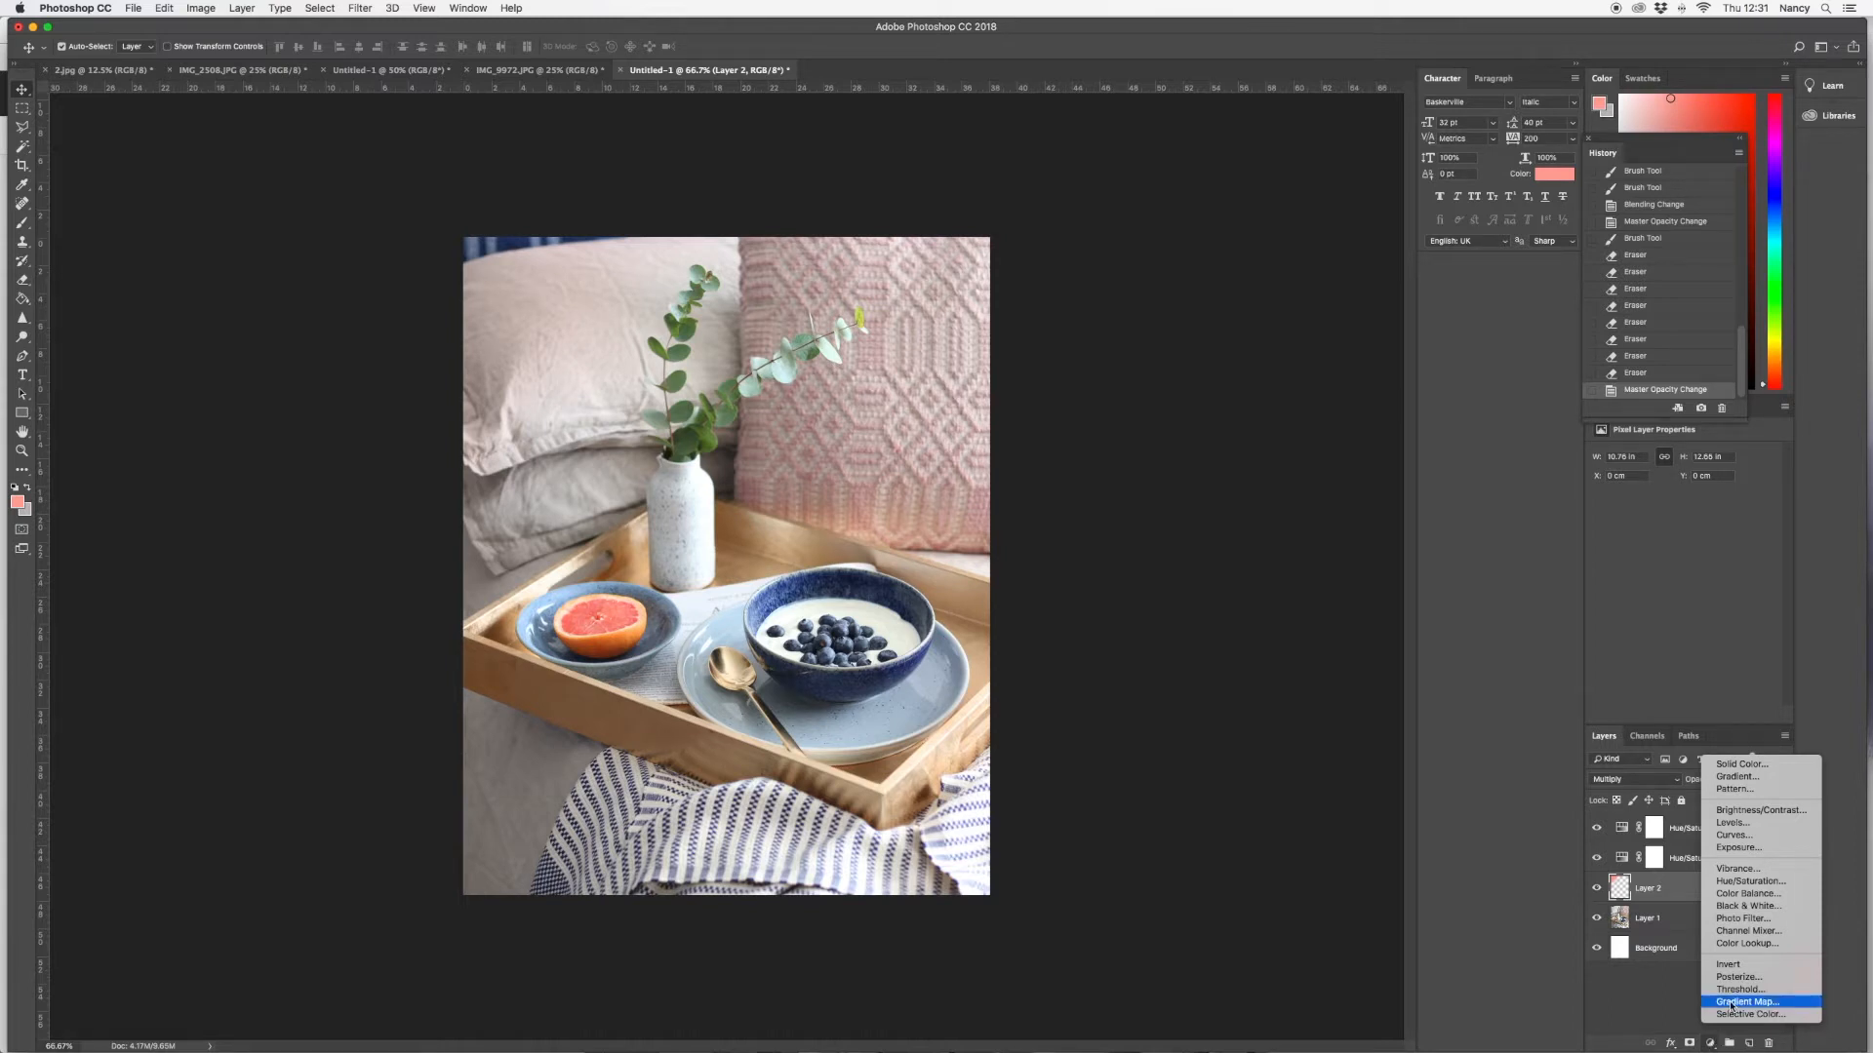
pyautogui.click(1732, 1004)
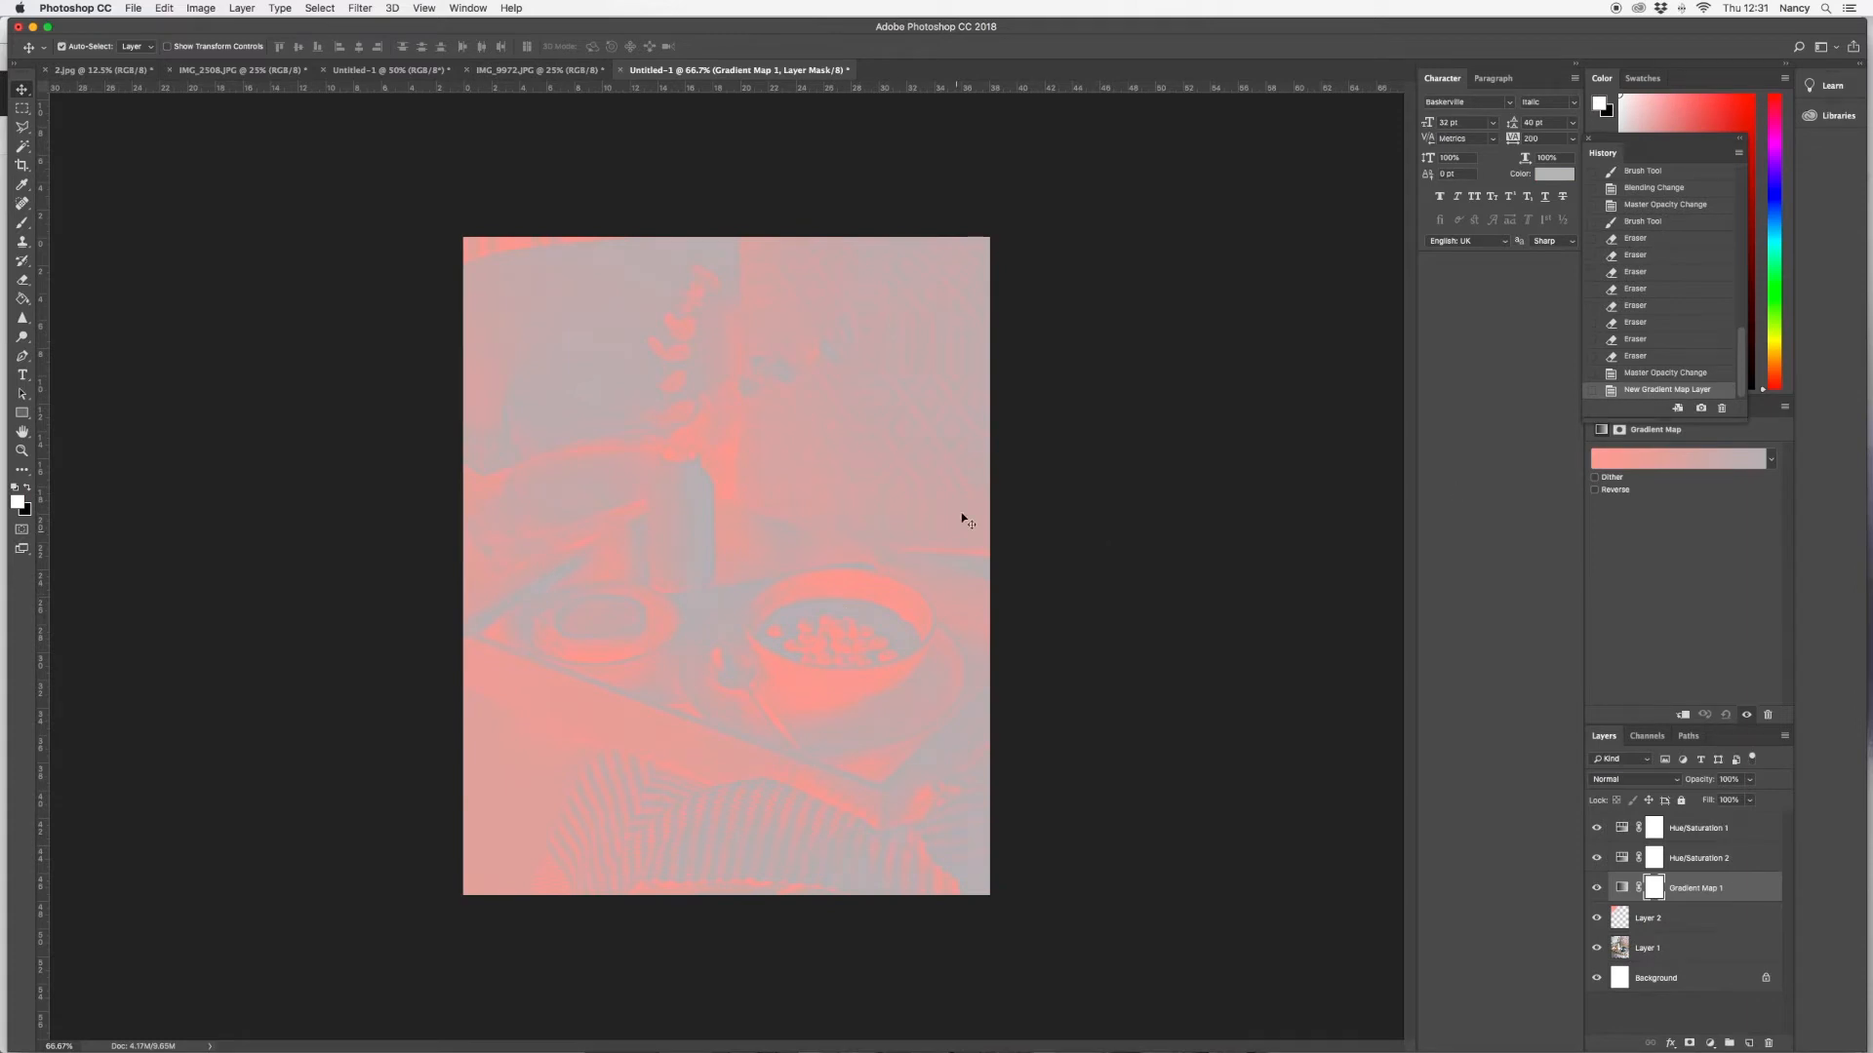
pyautogui.click(1597, 467)
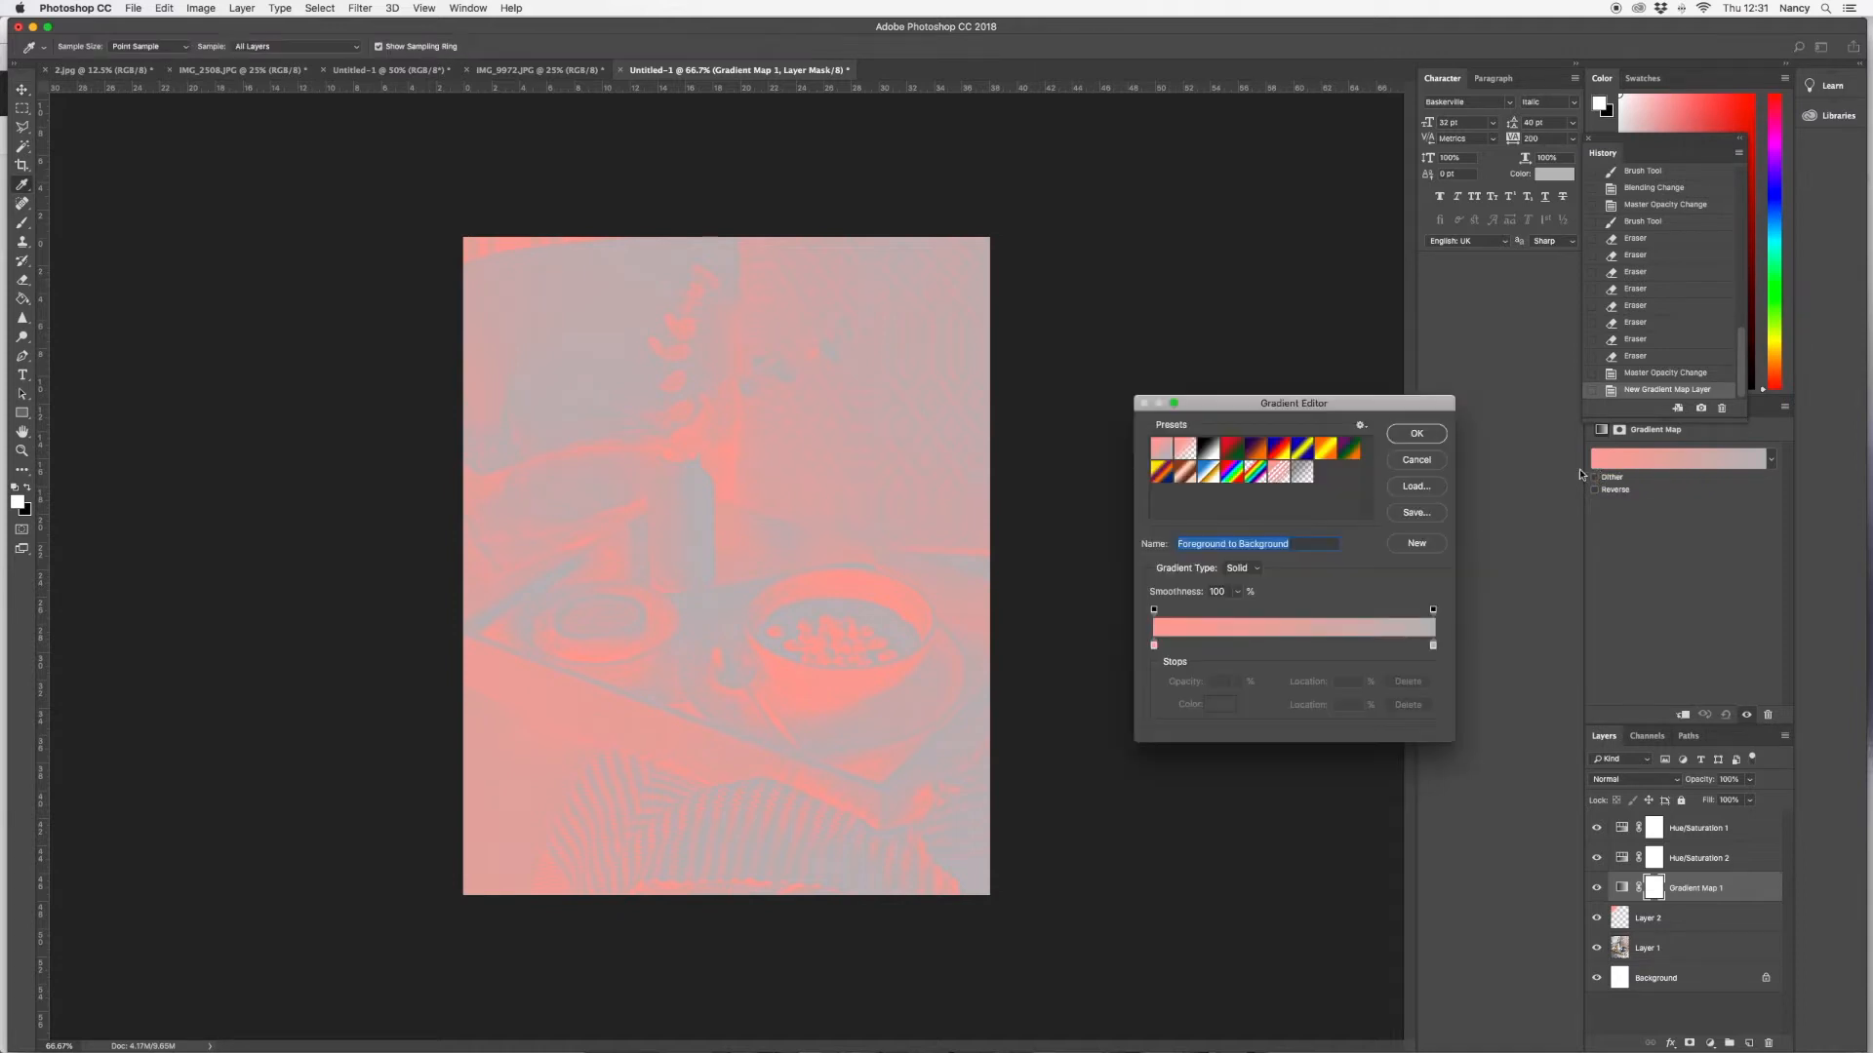
pyautogui.moveTo(1276, 405); pyautogui.dragTo(1161, 312)
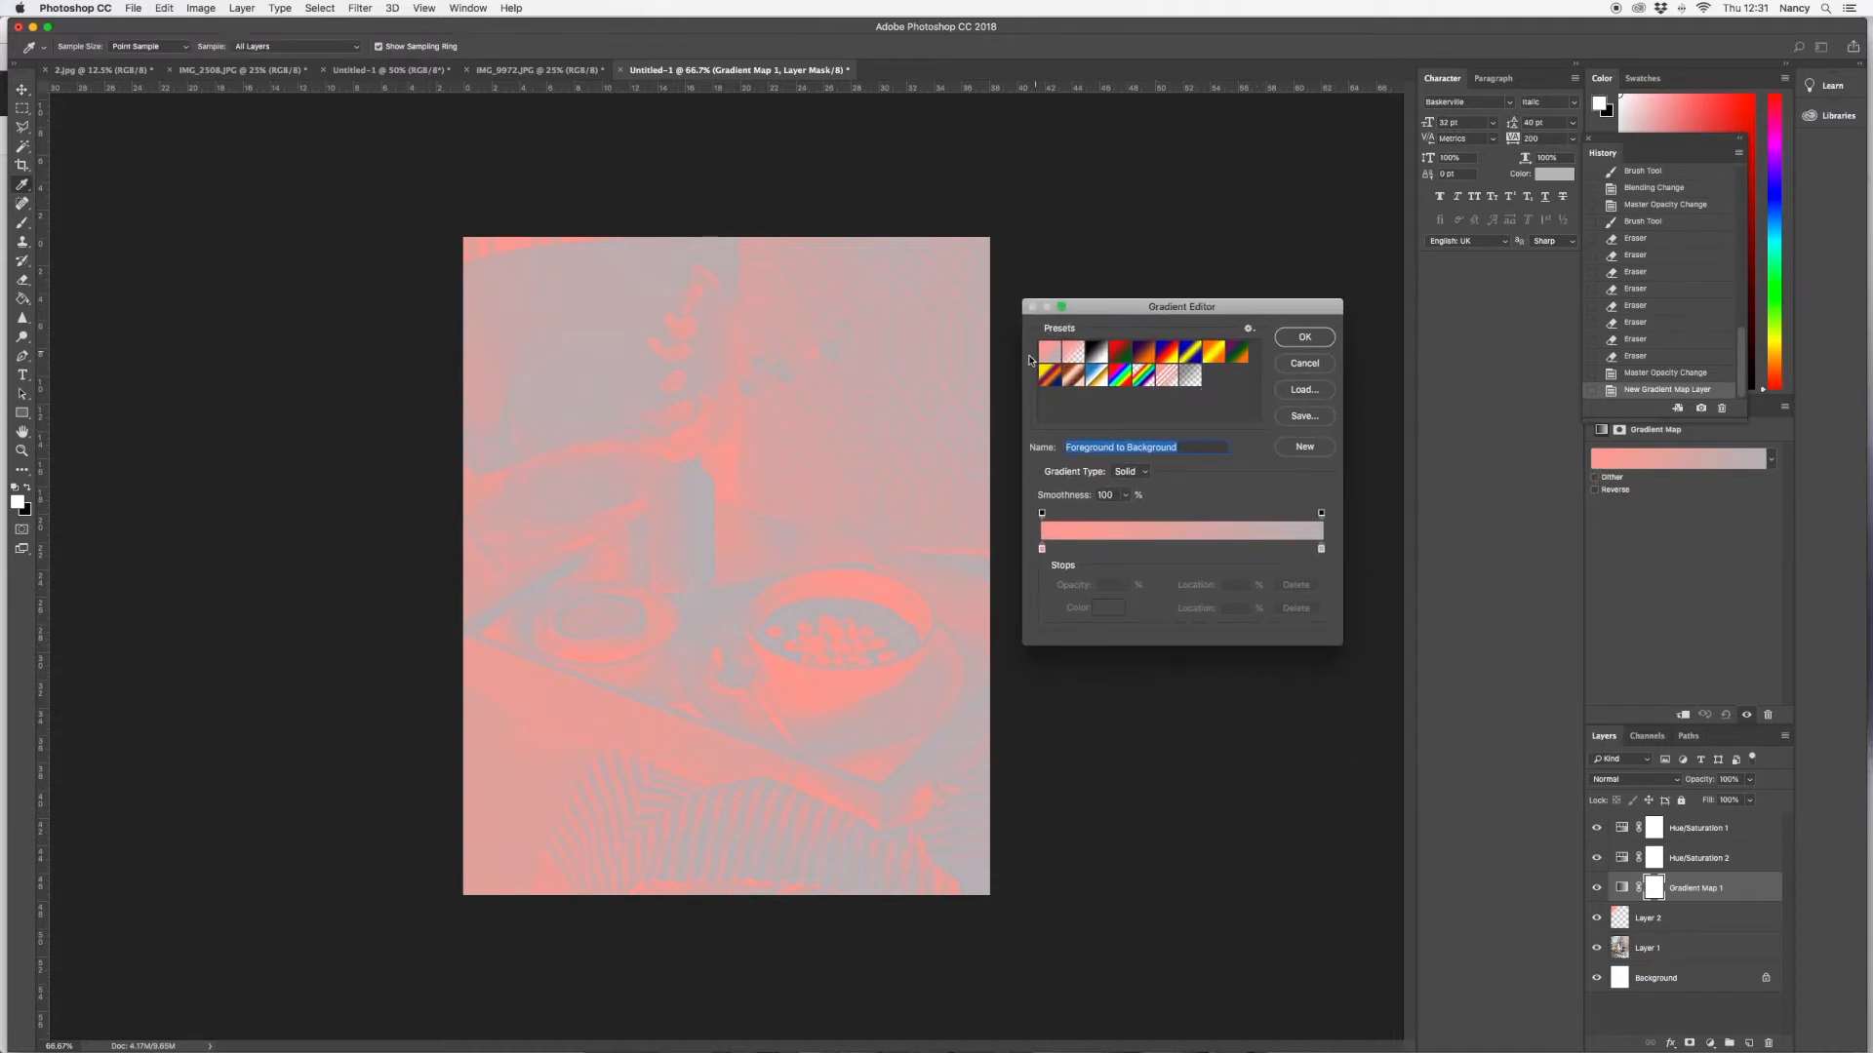
# Set the gradient's dark starting colour stop to the terracotta brown #aa6957
pyautogui.doubleClick(1041, 552)
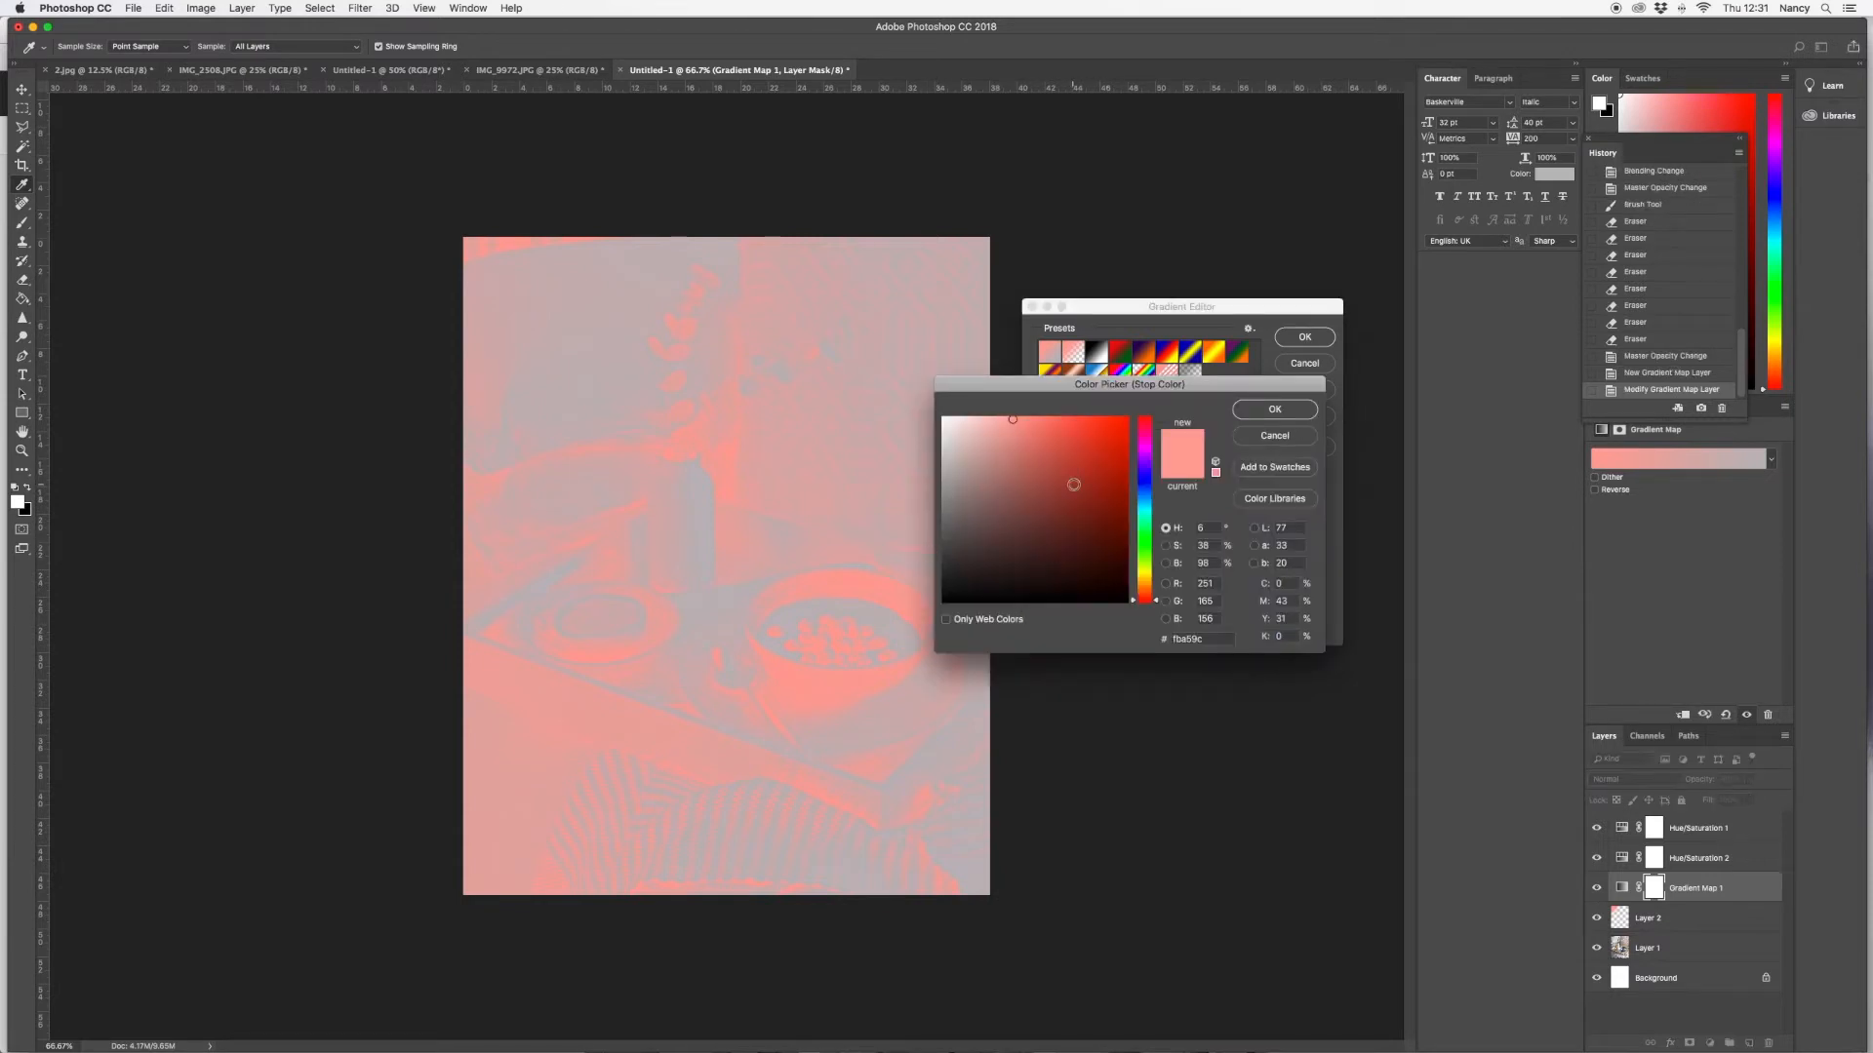
pyautogui.moveTo(1015, 385); pyautogui.dragTo(1009, 587)
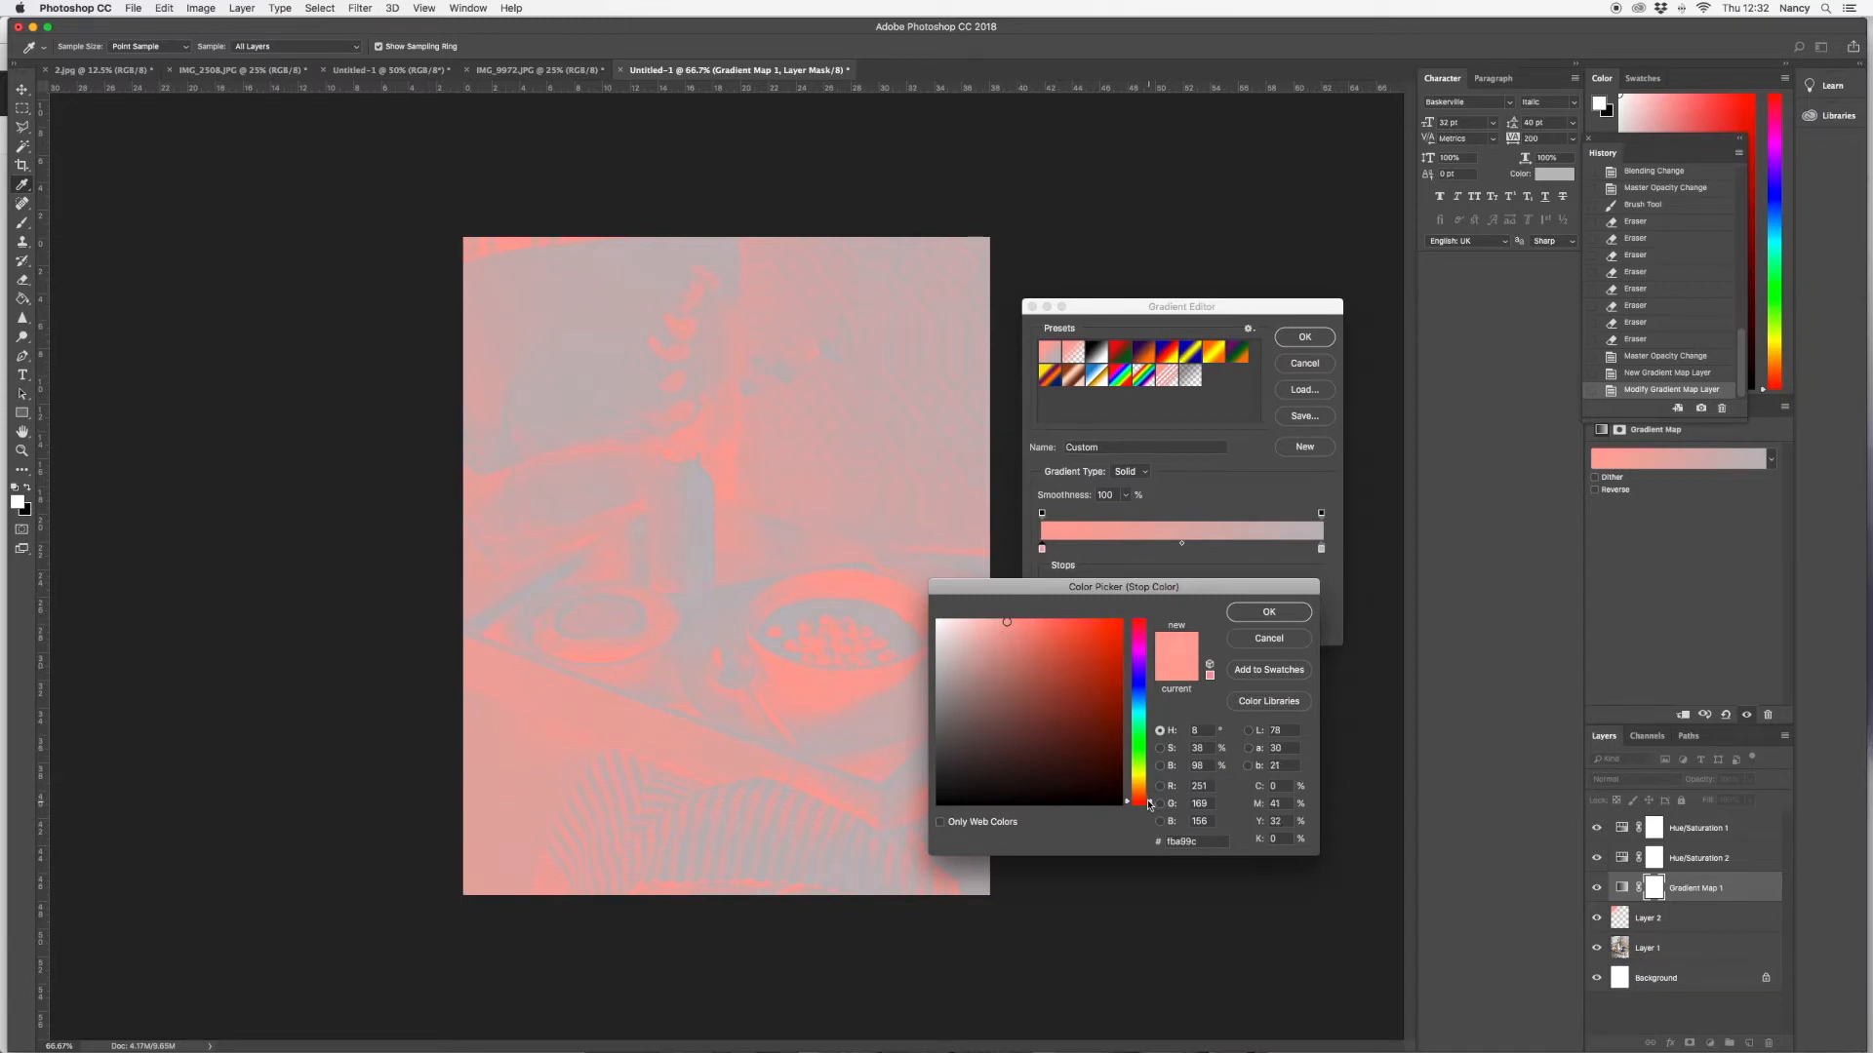
pyautogui.click(1028, 700)
pyautogui.click(1016, 688)
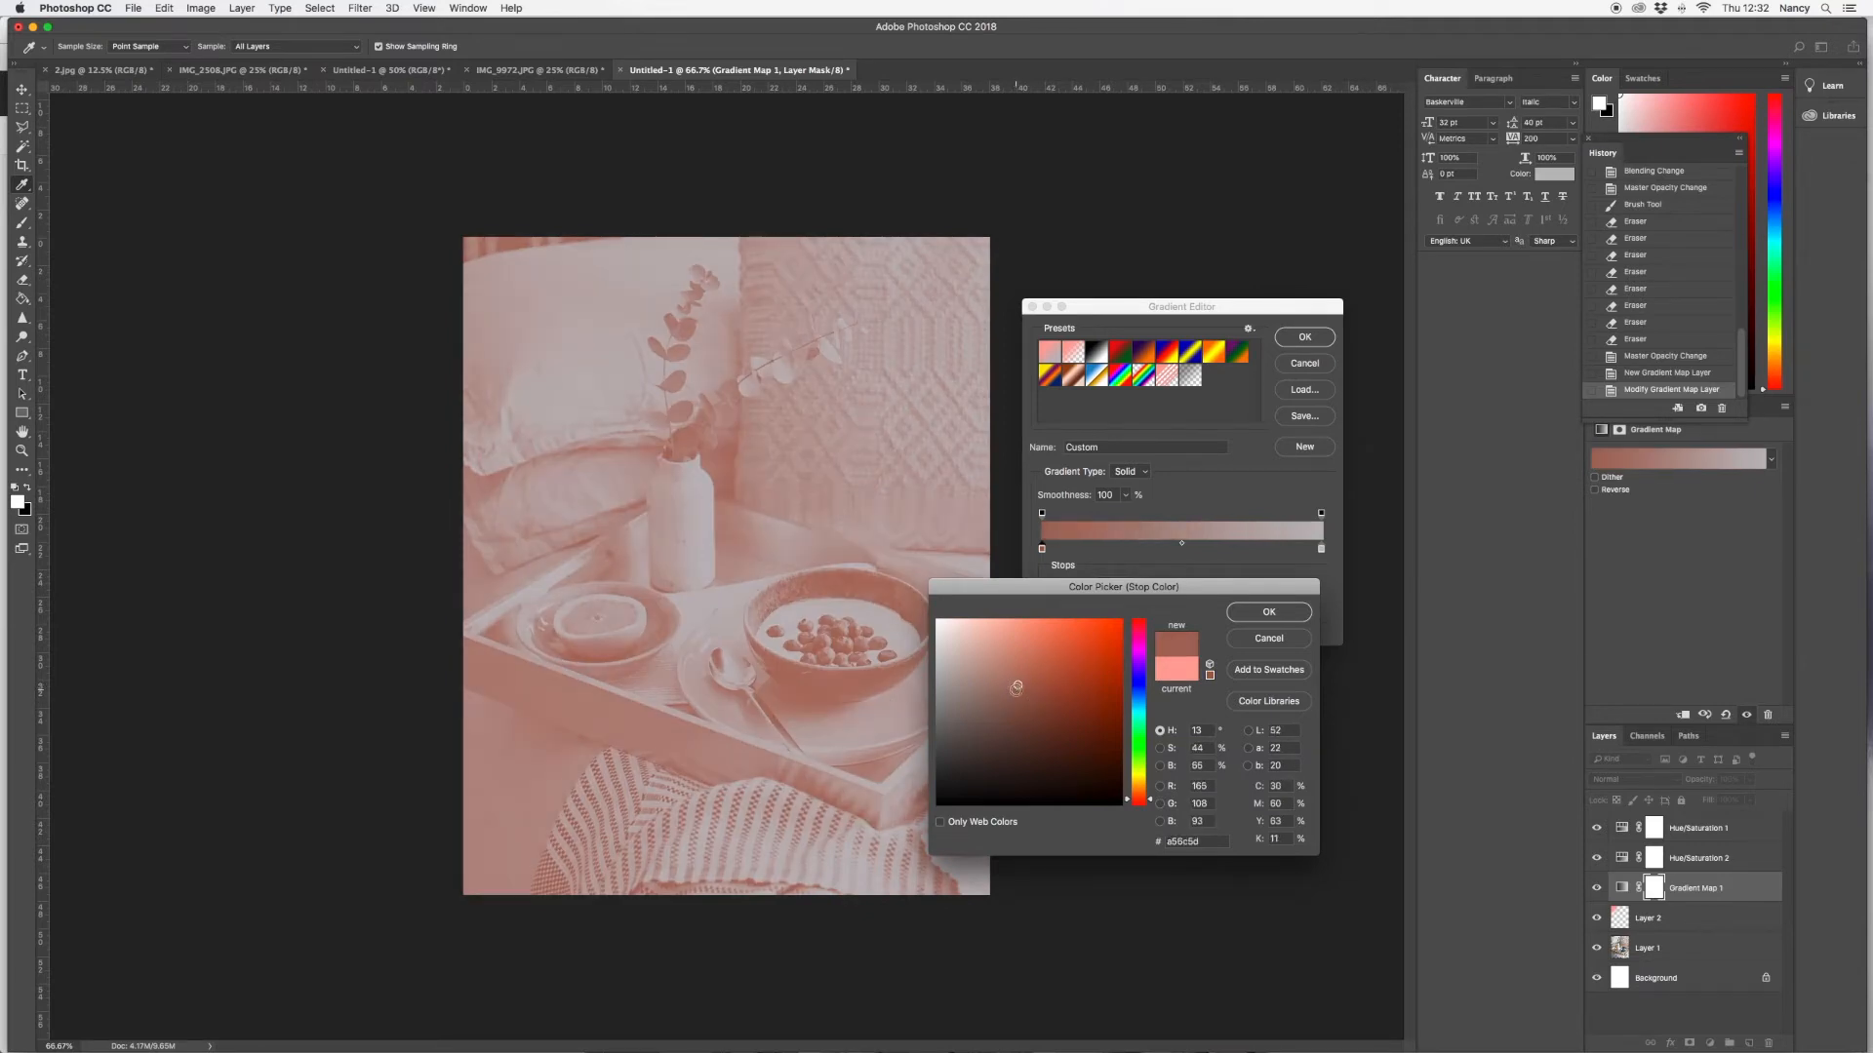
pyautogui.click(1150, 806)
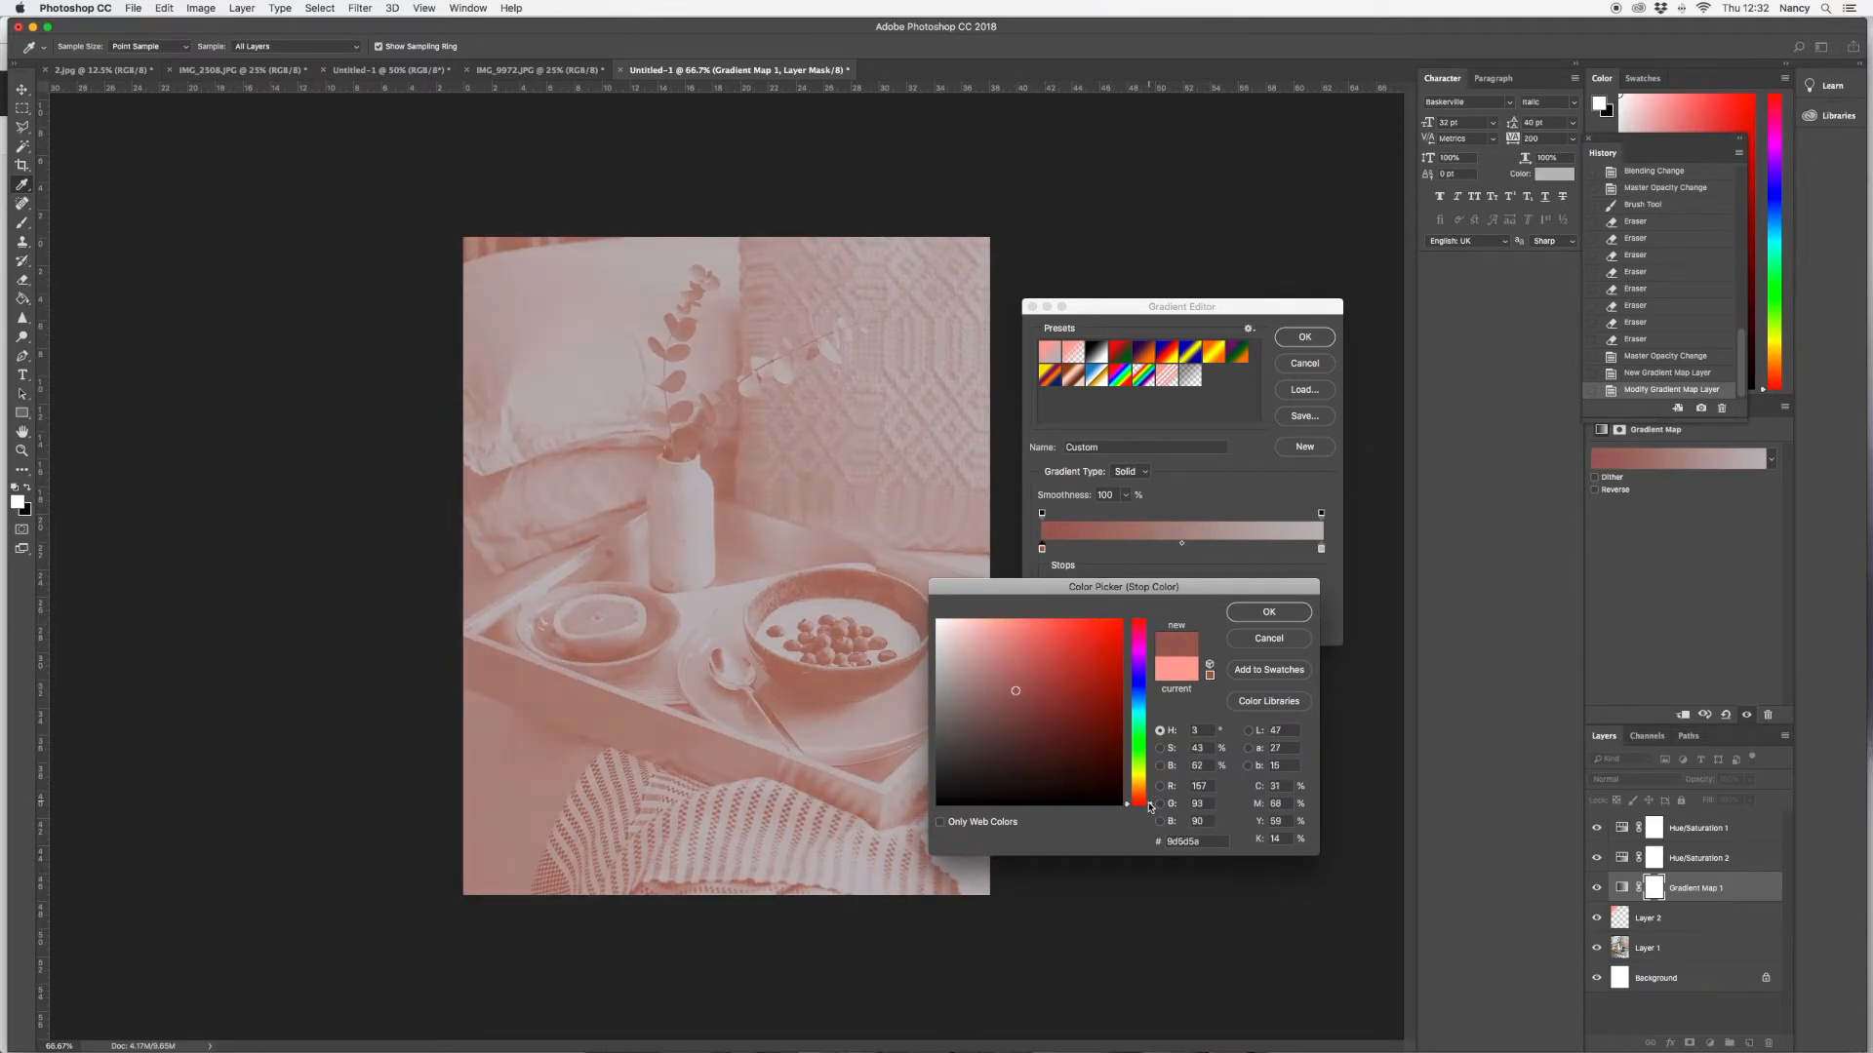
pyautogui.moveTo(1149, 805); pyautogui.dragTo(1149, 803)
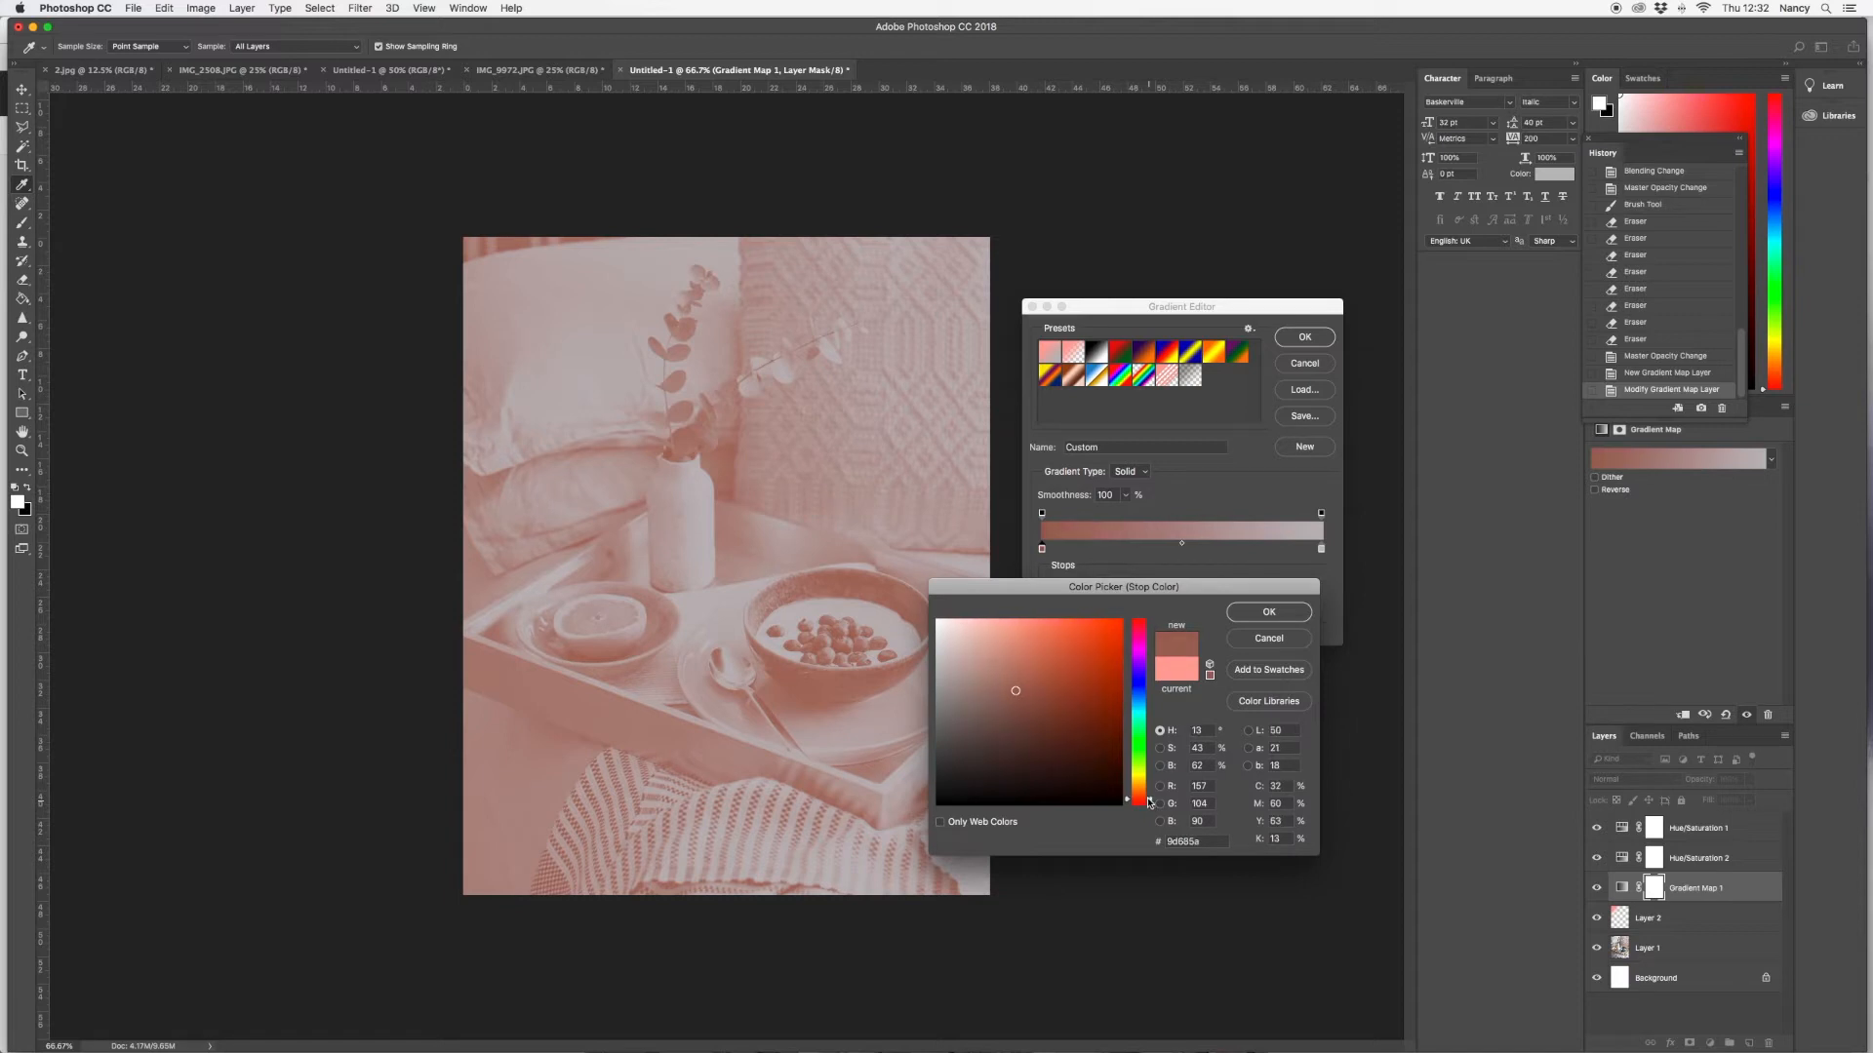
pyautogui.click(1031, 685)
pyautogui.moveTo(1015, 580); pyautogui.dragTo(1071, 566)
pyautogui.click(1083, 668)
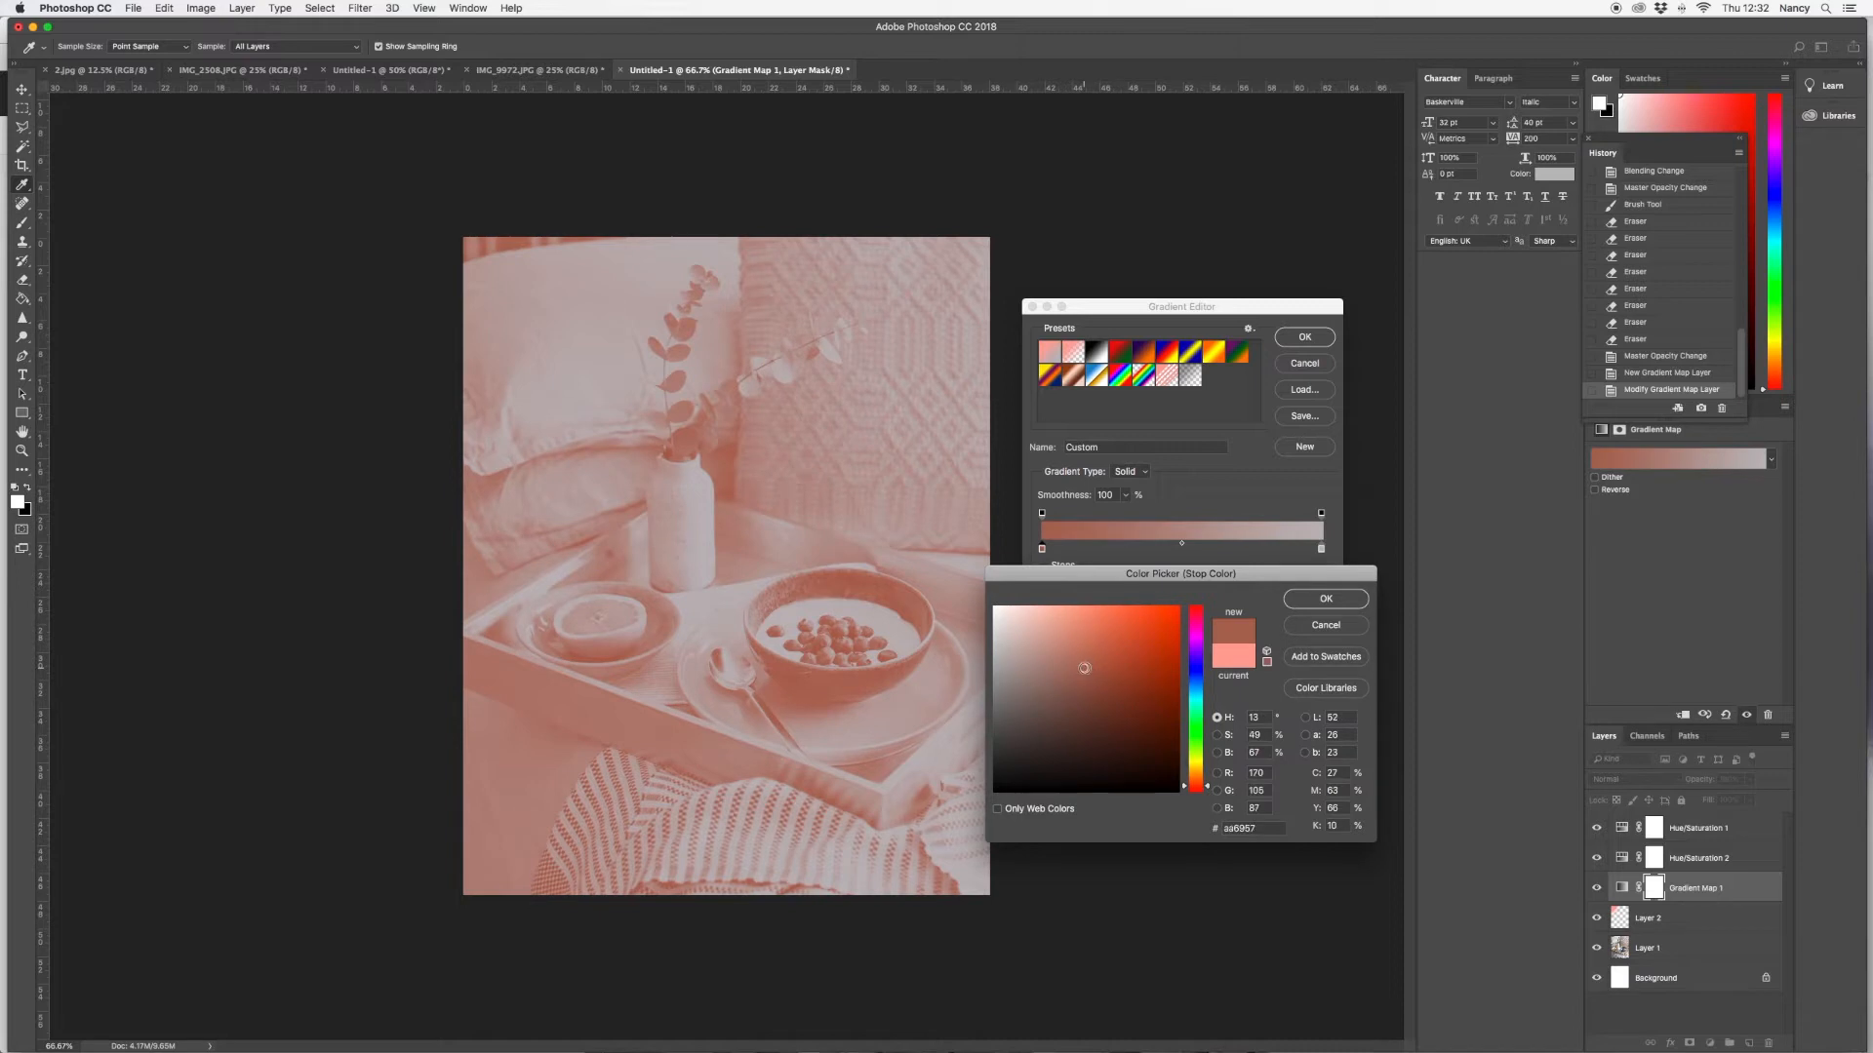
pyautogui.click(1326, 598)
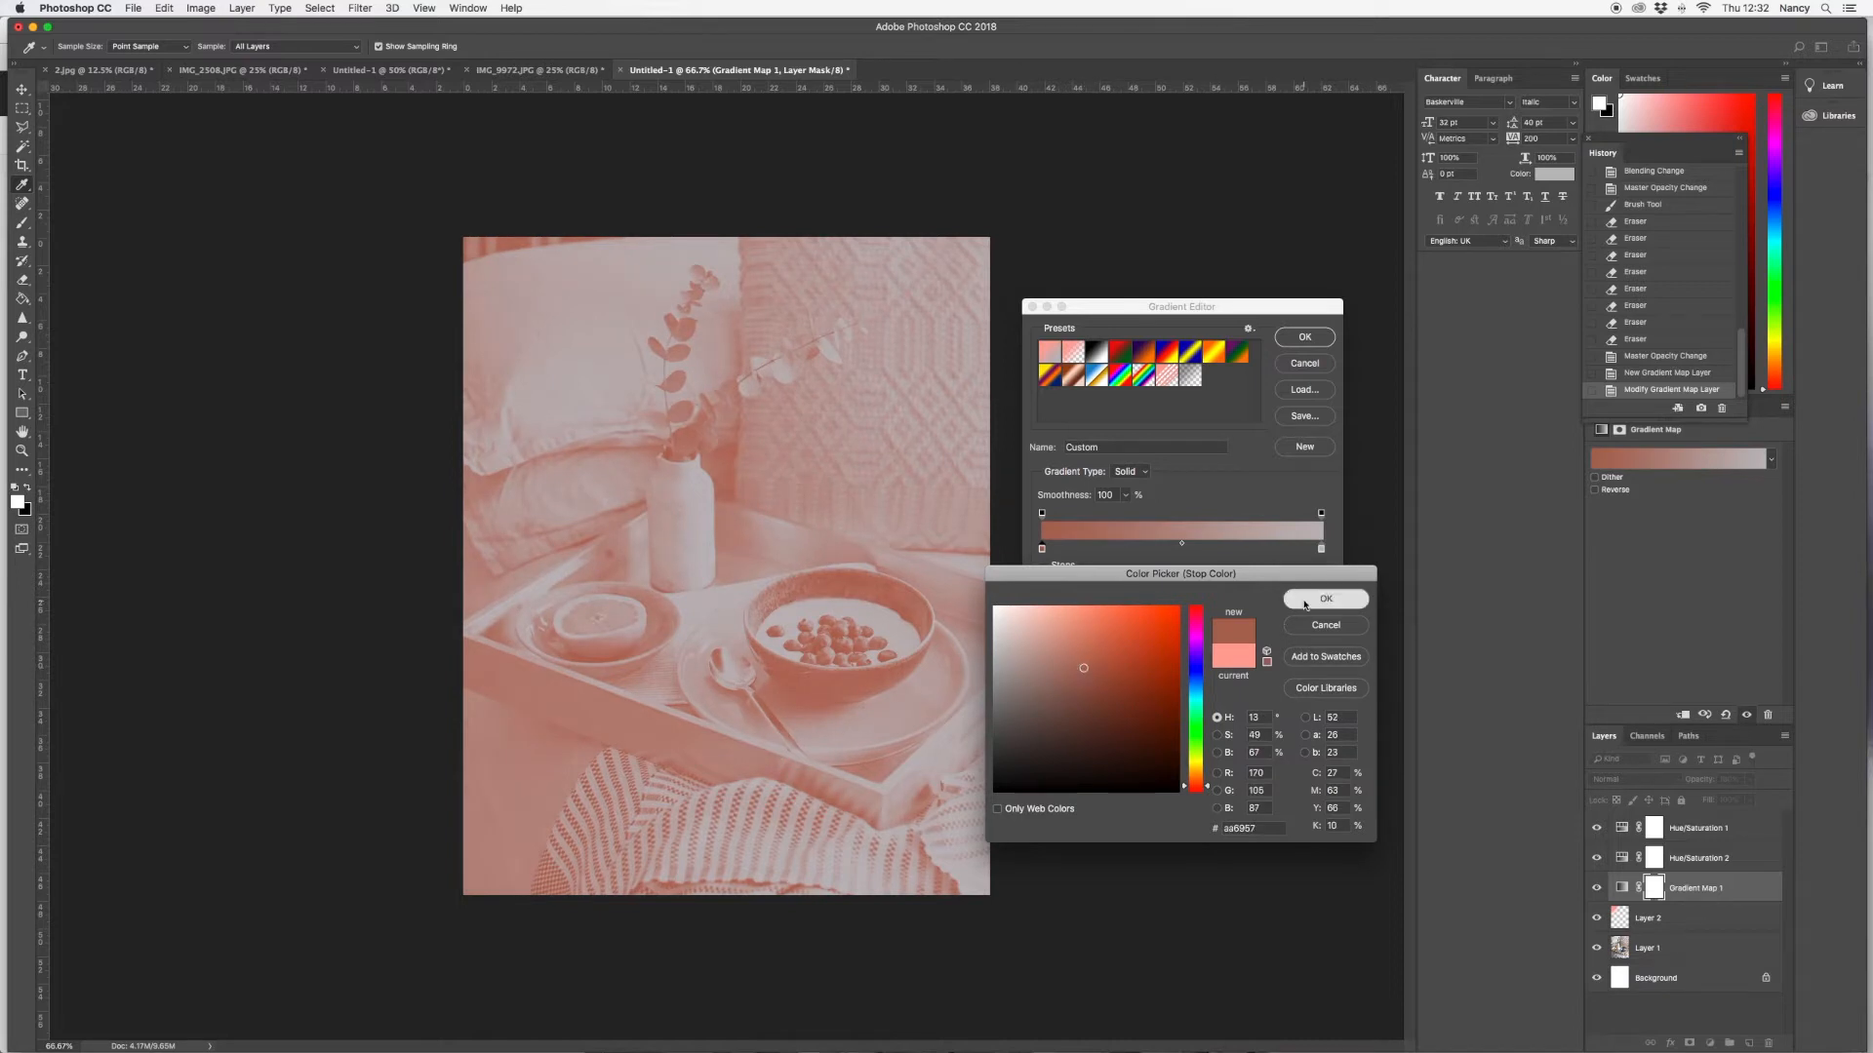
# Set the gradient's light end colour stop to a pale pink and apply the gradient
pyautogui.doubleClick(1321, 551)
pyautogui.moveTo(1196, 618); pyautogui.dragTo(1196, 794)
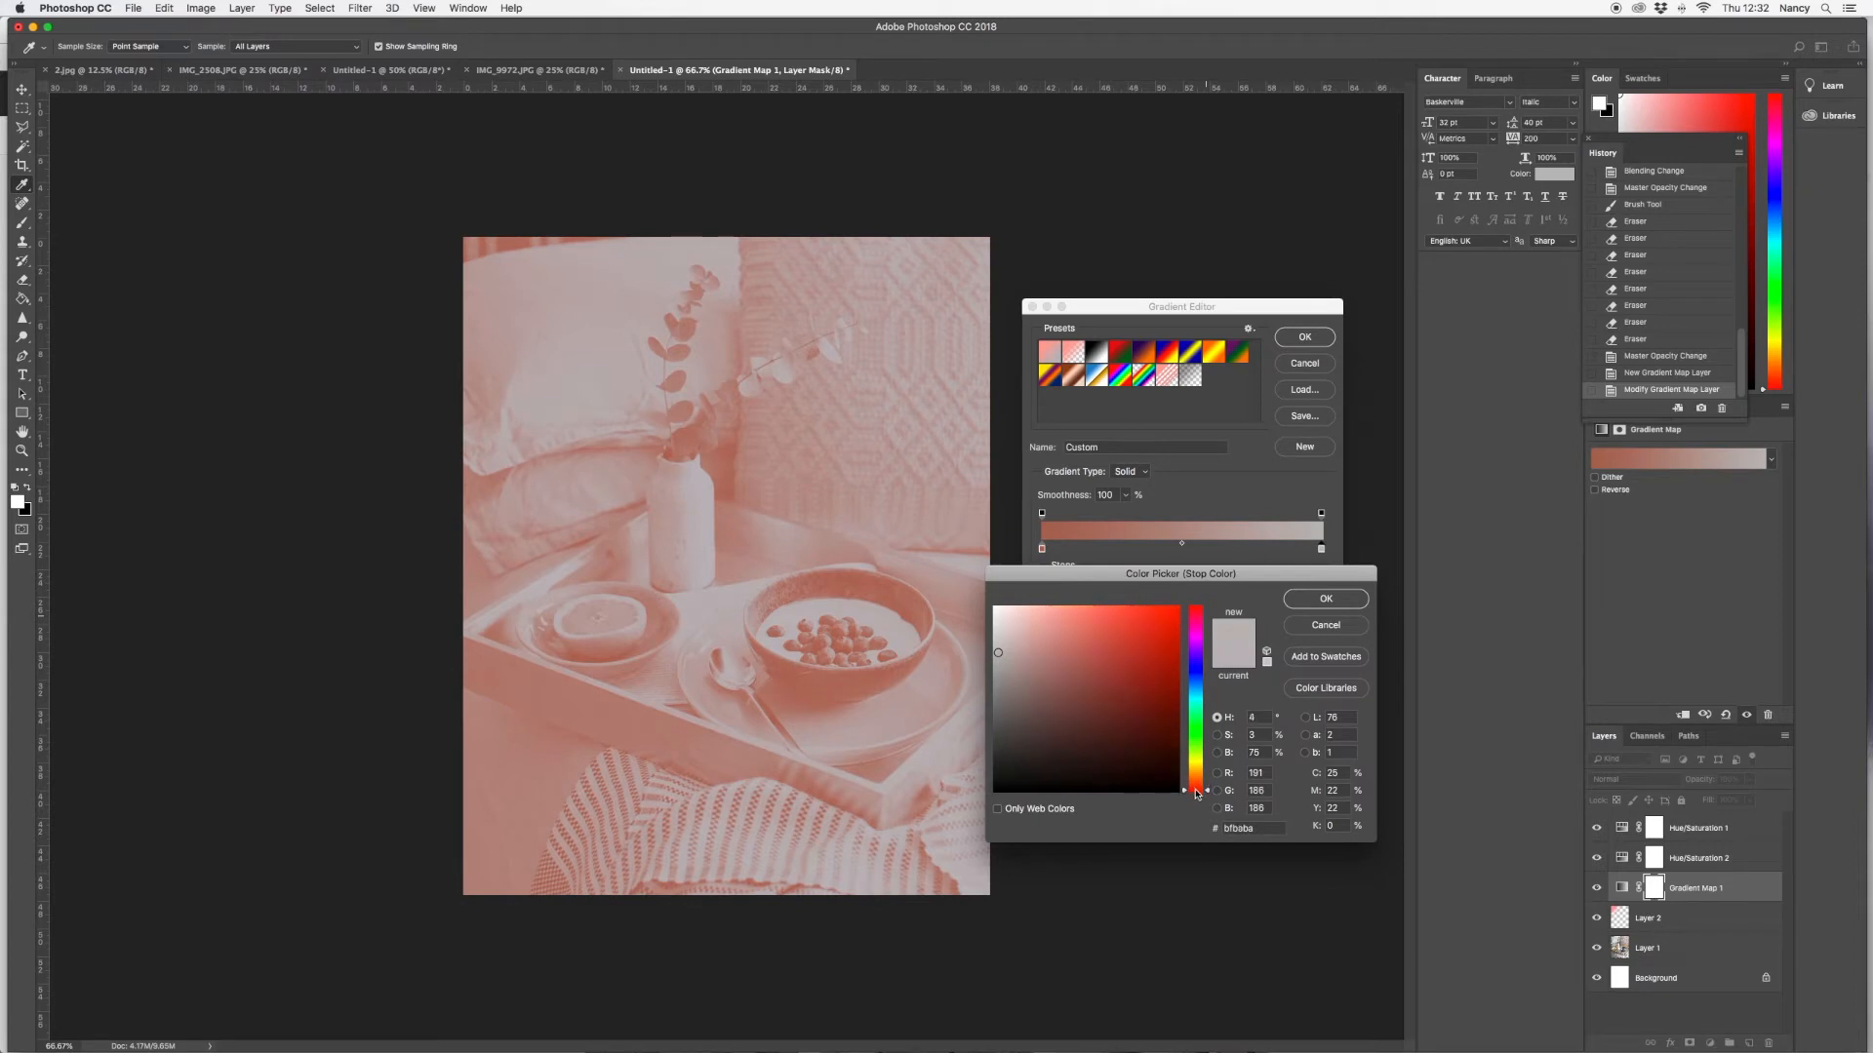
pyautogui.click(1055, 607)
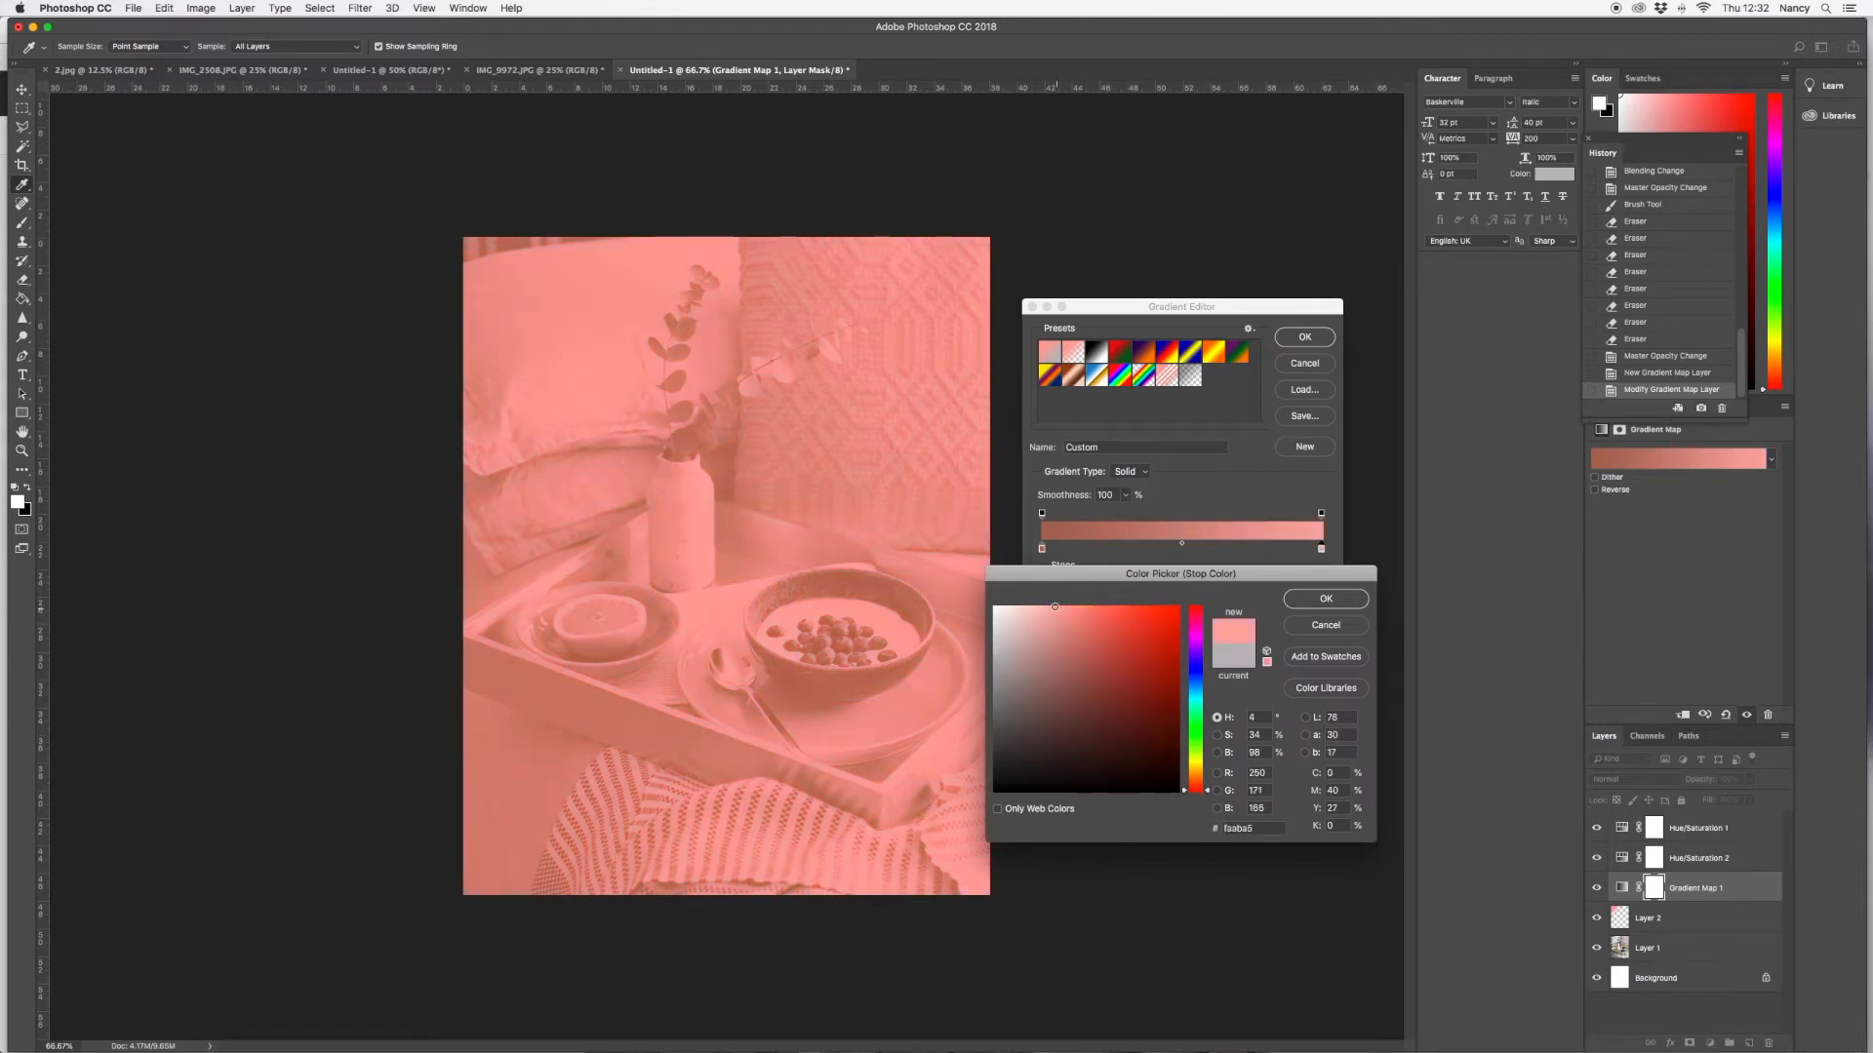
pyautogui.moveTo(1055, 607); pyautogui.dragTo(1033, 607)
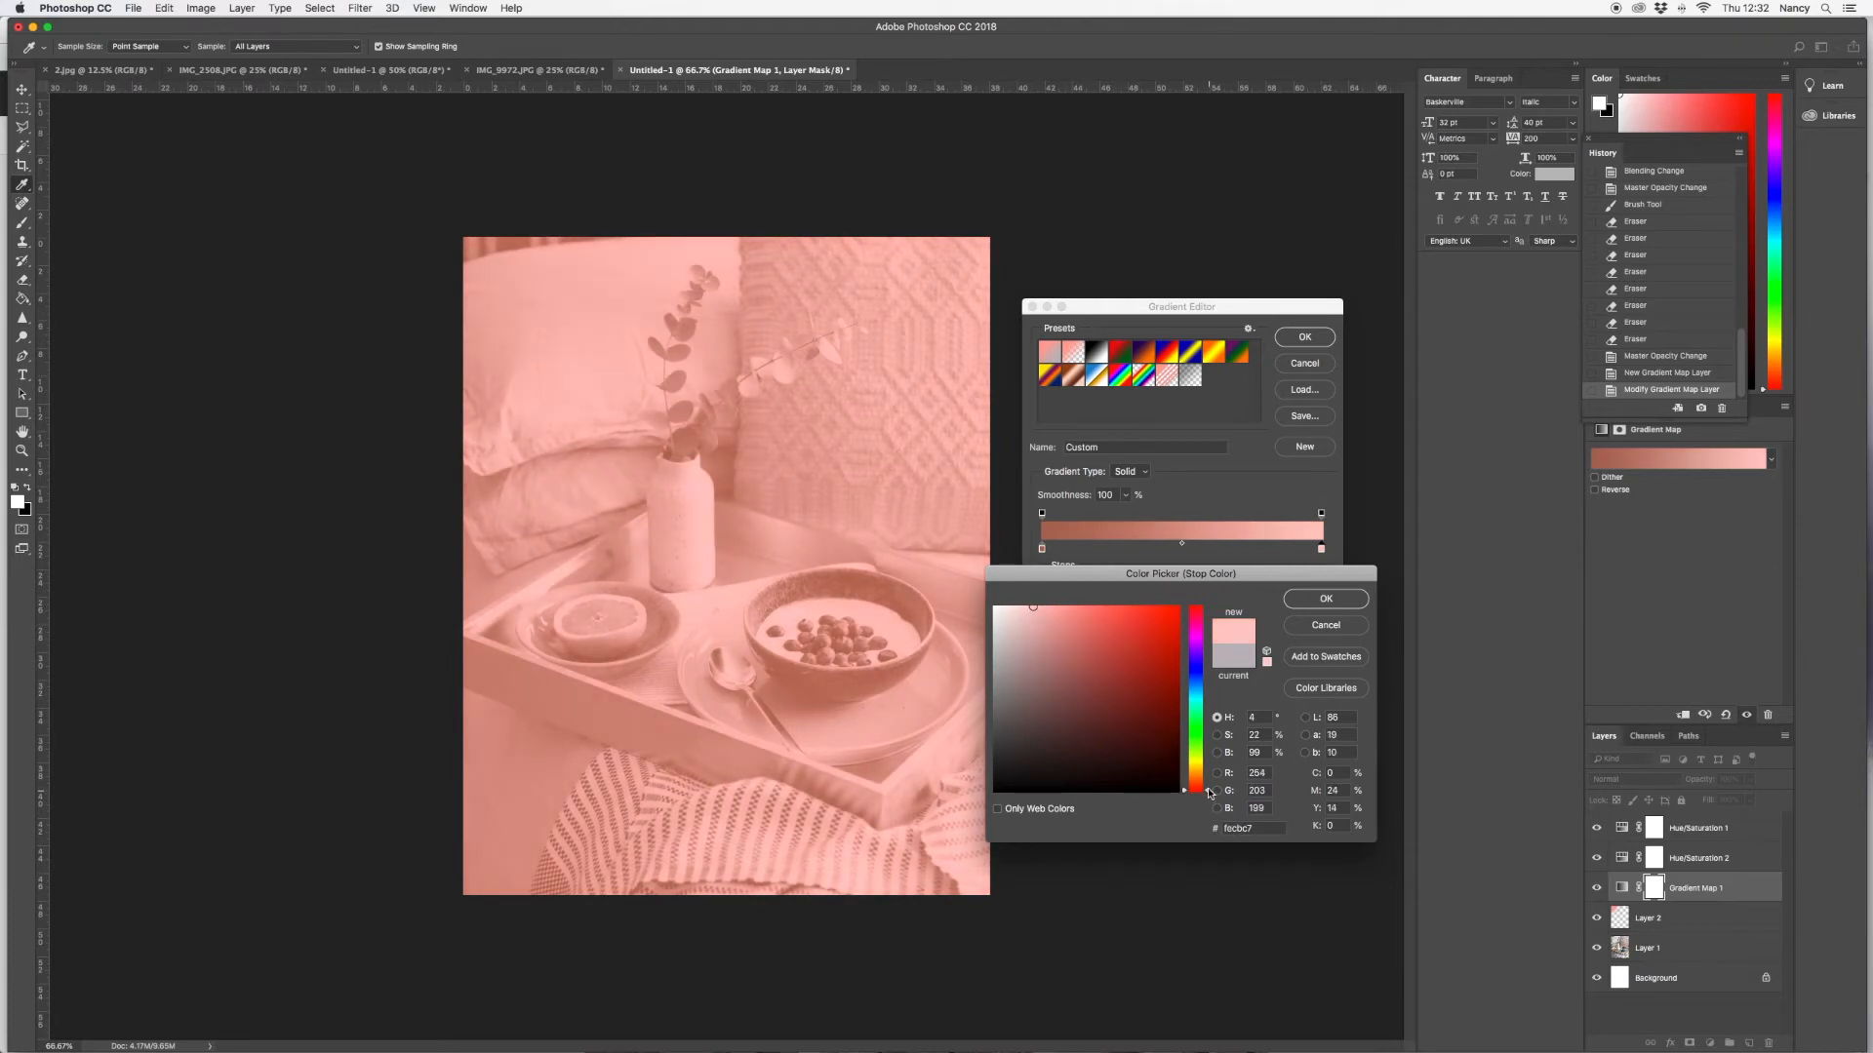
pyautogui.click(1028, 607)
pyautogui.click(1032, 606)
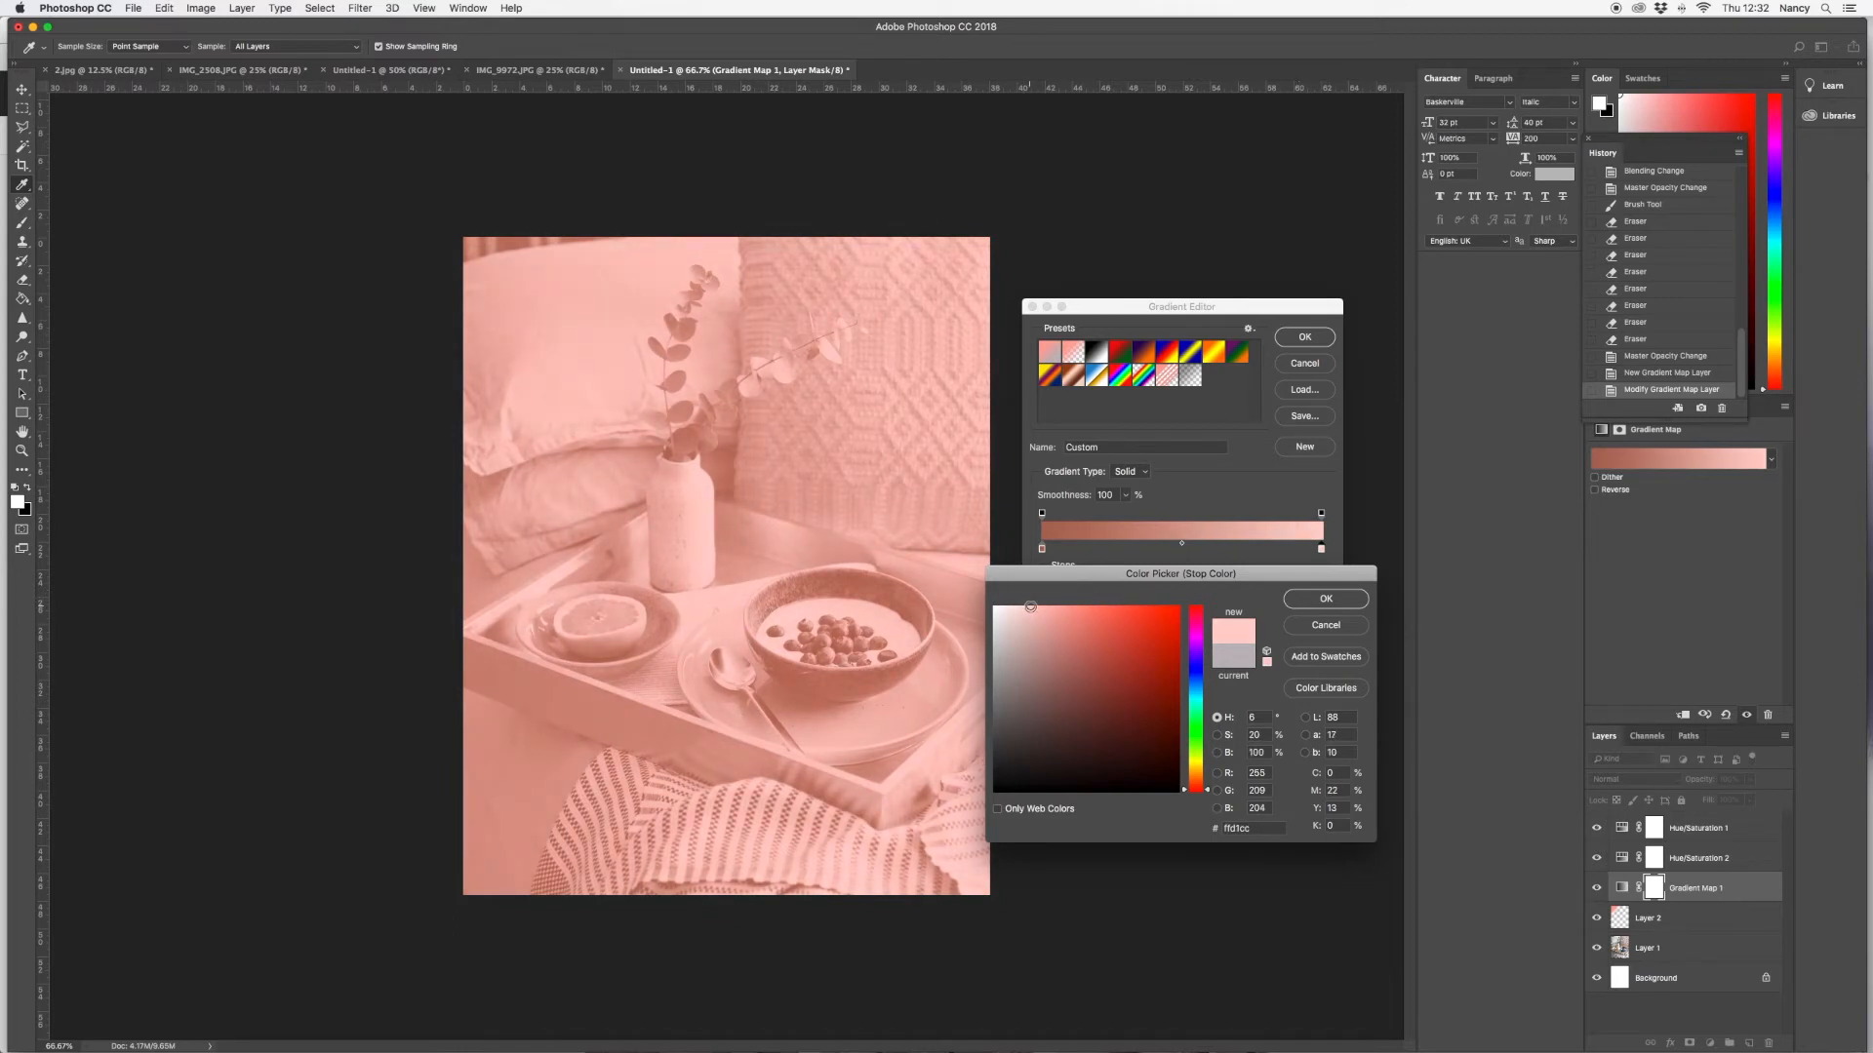
pyautogui.click(1027, 607)
pyautogui.click(1326, 601)
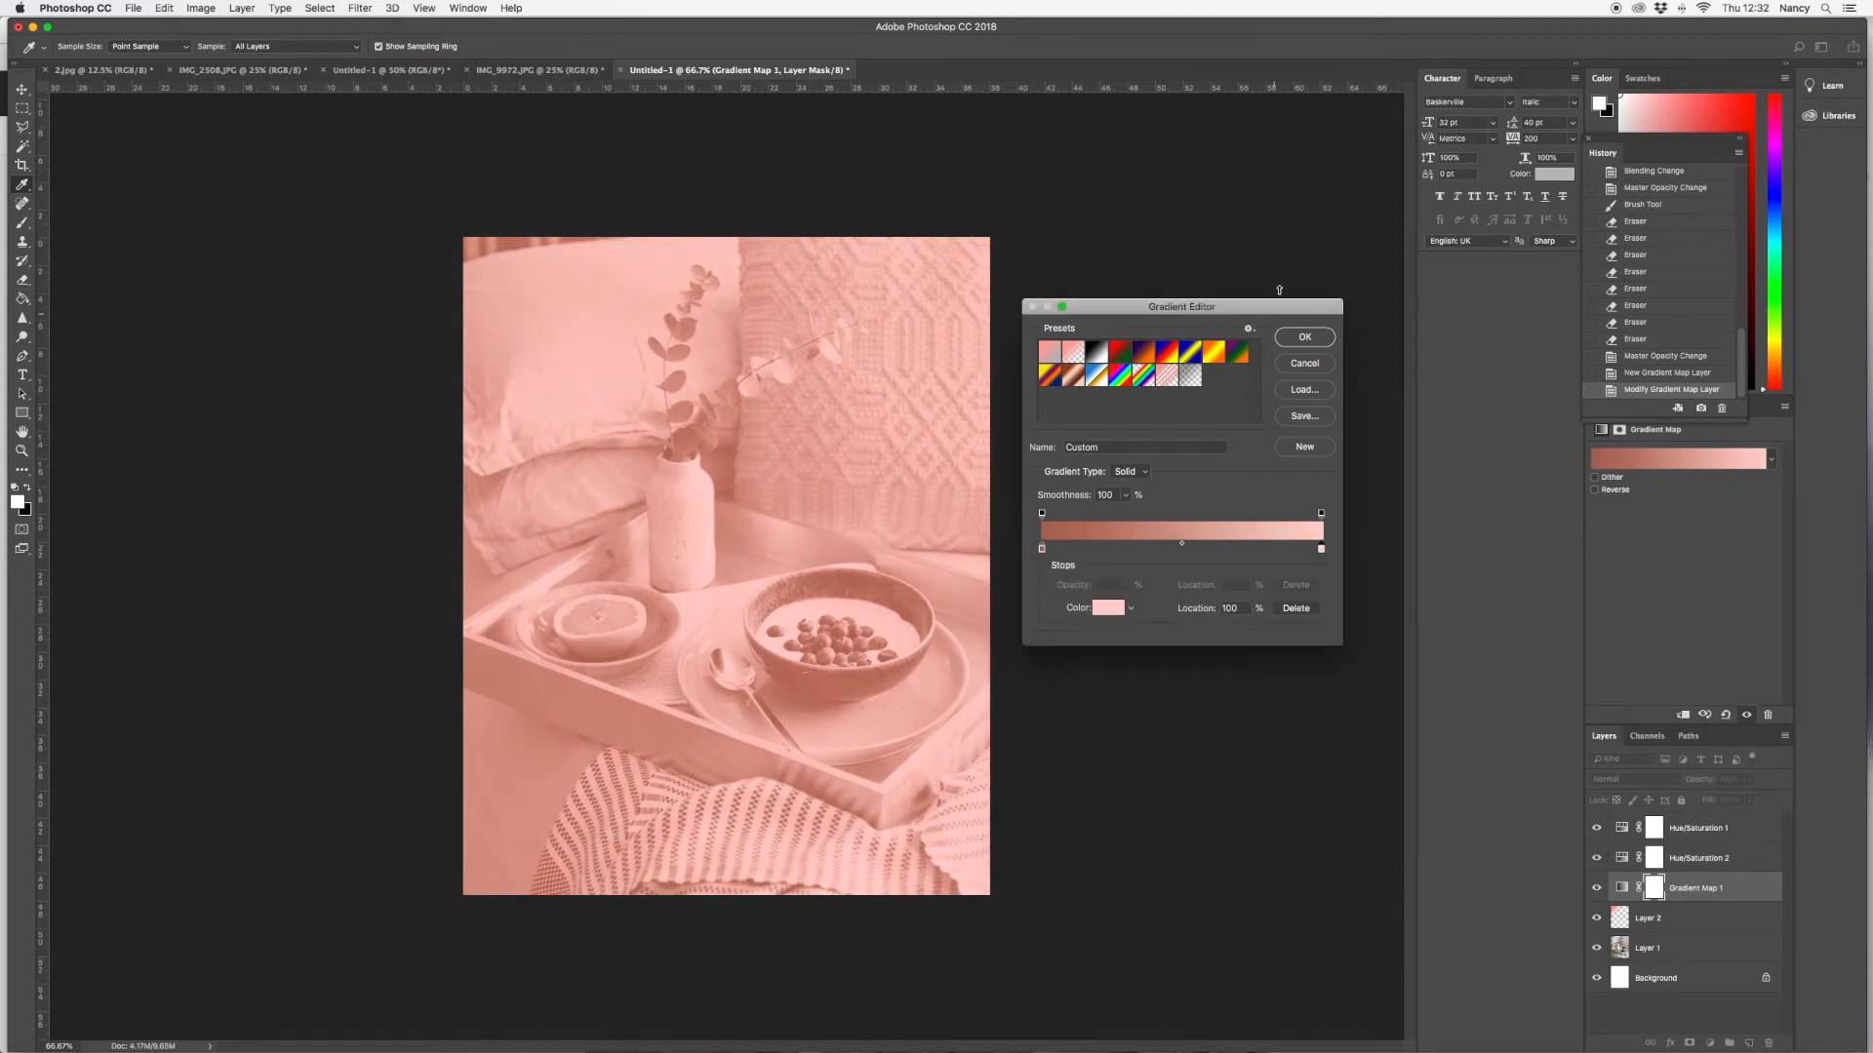
pyautogui.click(1304, 337)
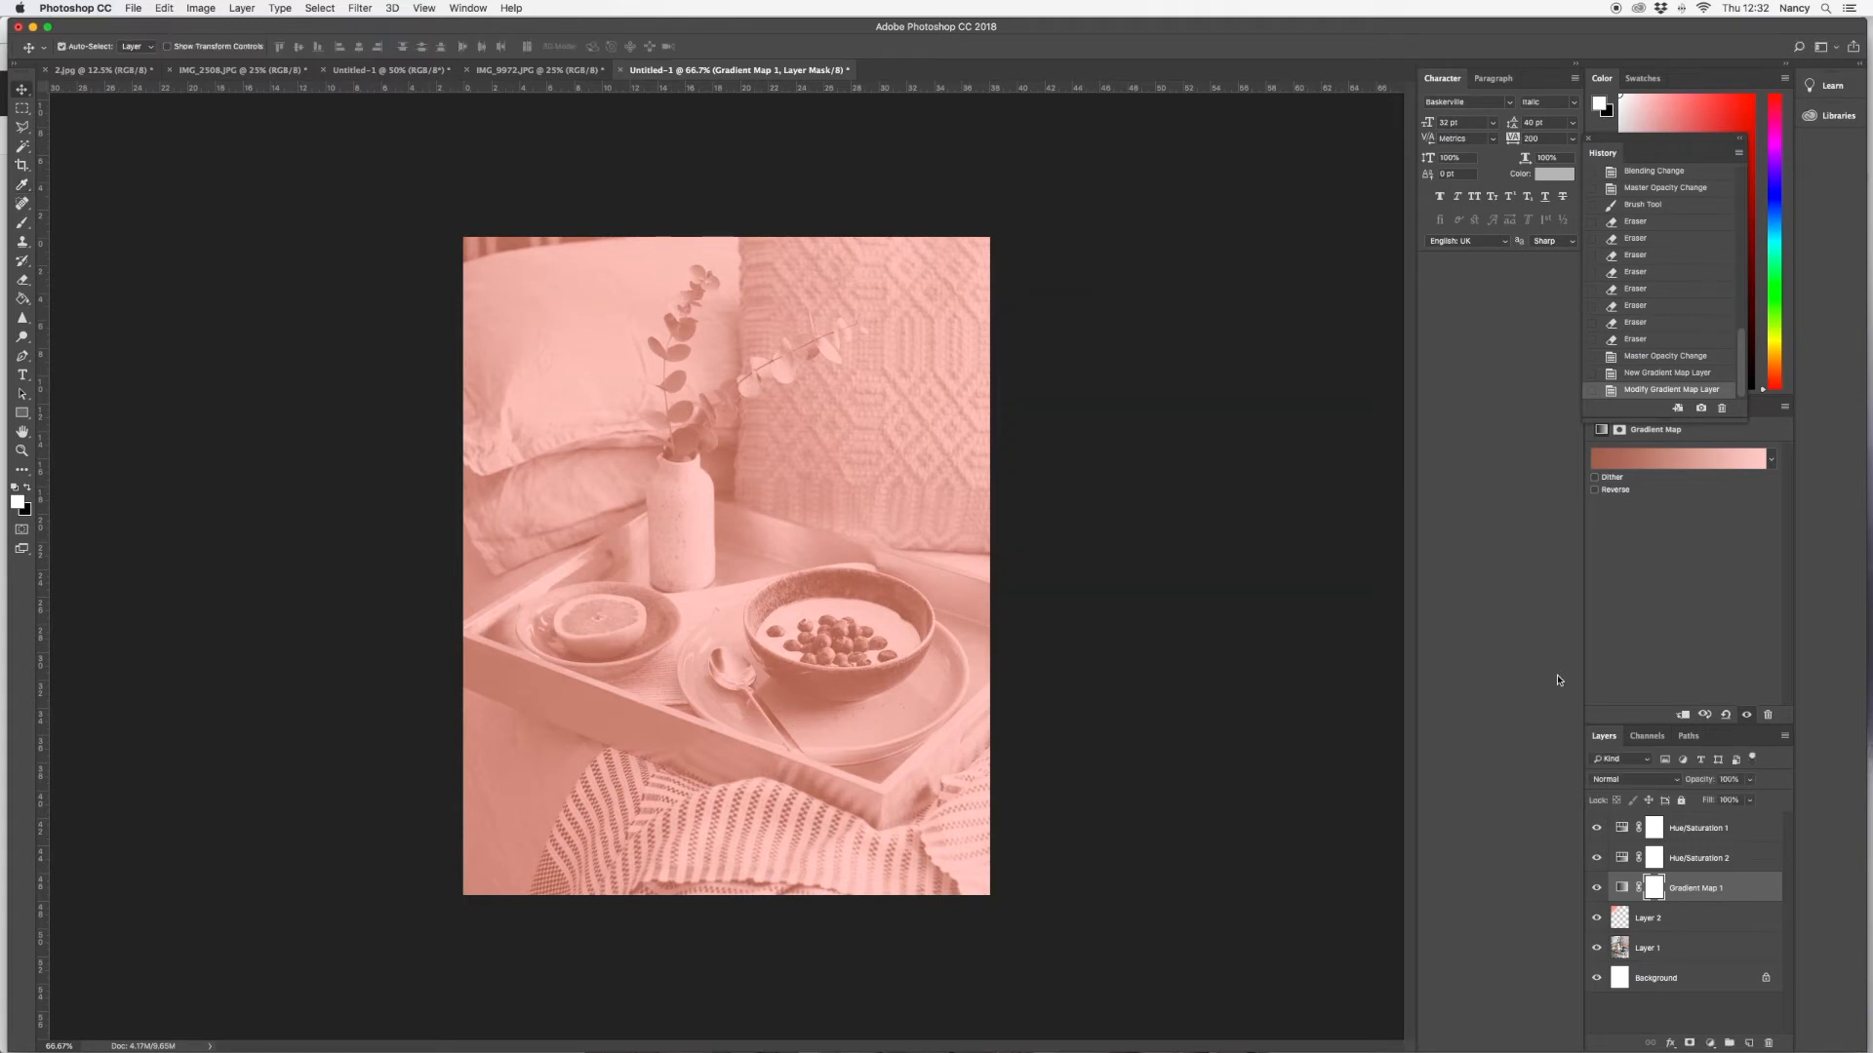
# Blend the pink gradient map in Soft Light mode at 32% opacity
pyautogui.click(1679, 781)
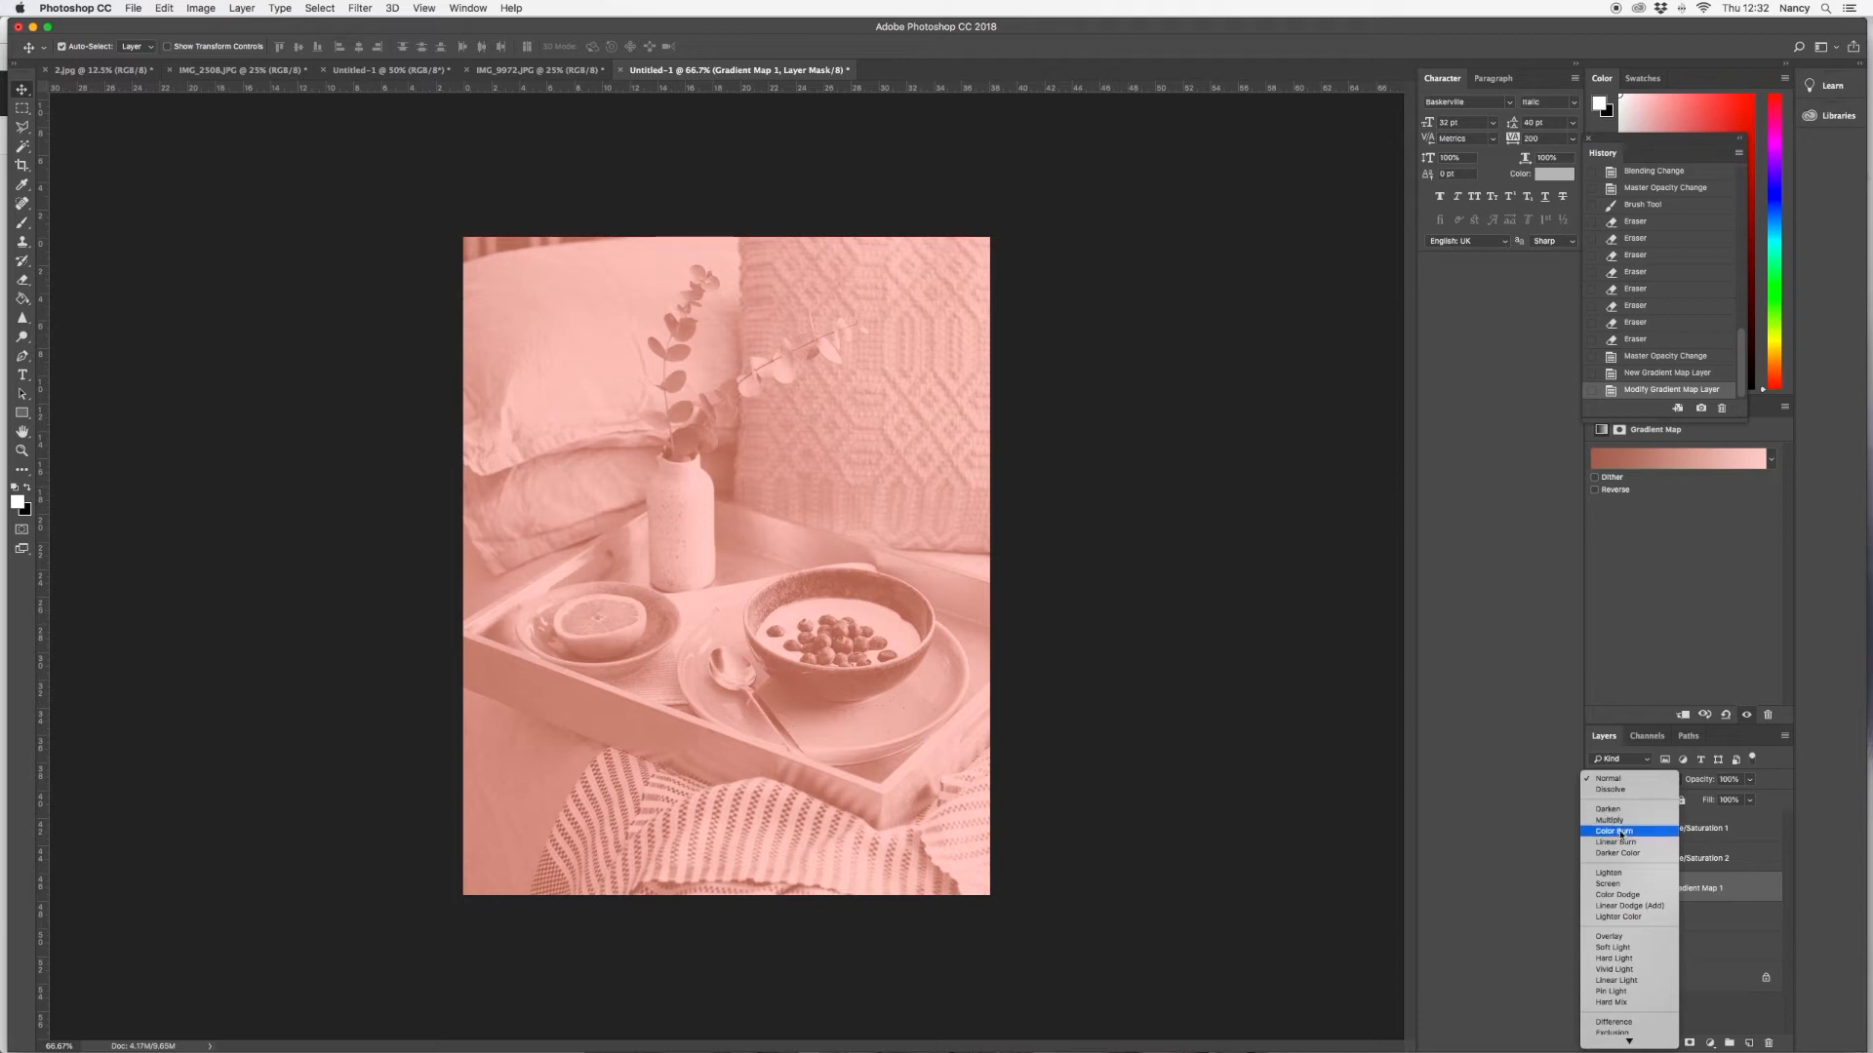
pyautogui.click(1619, 948)
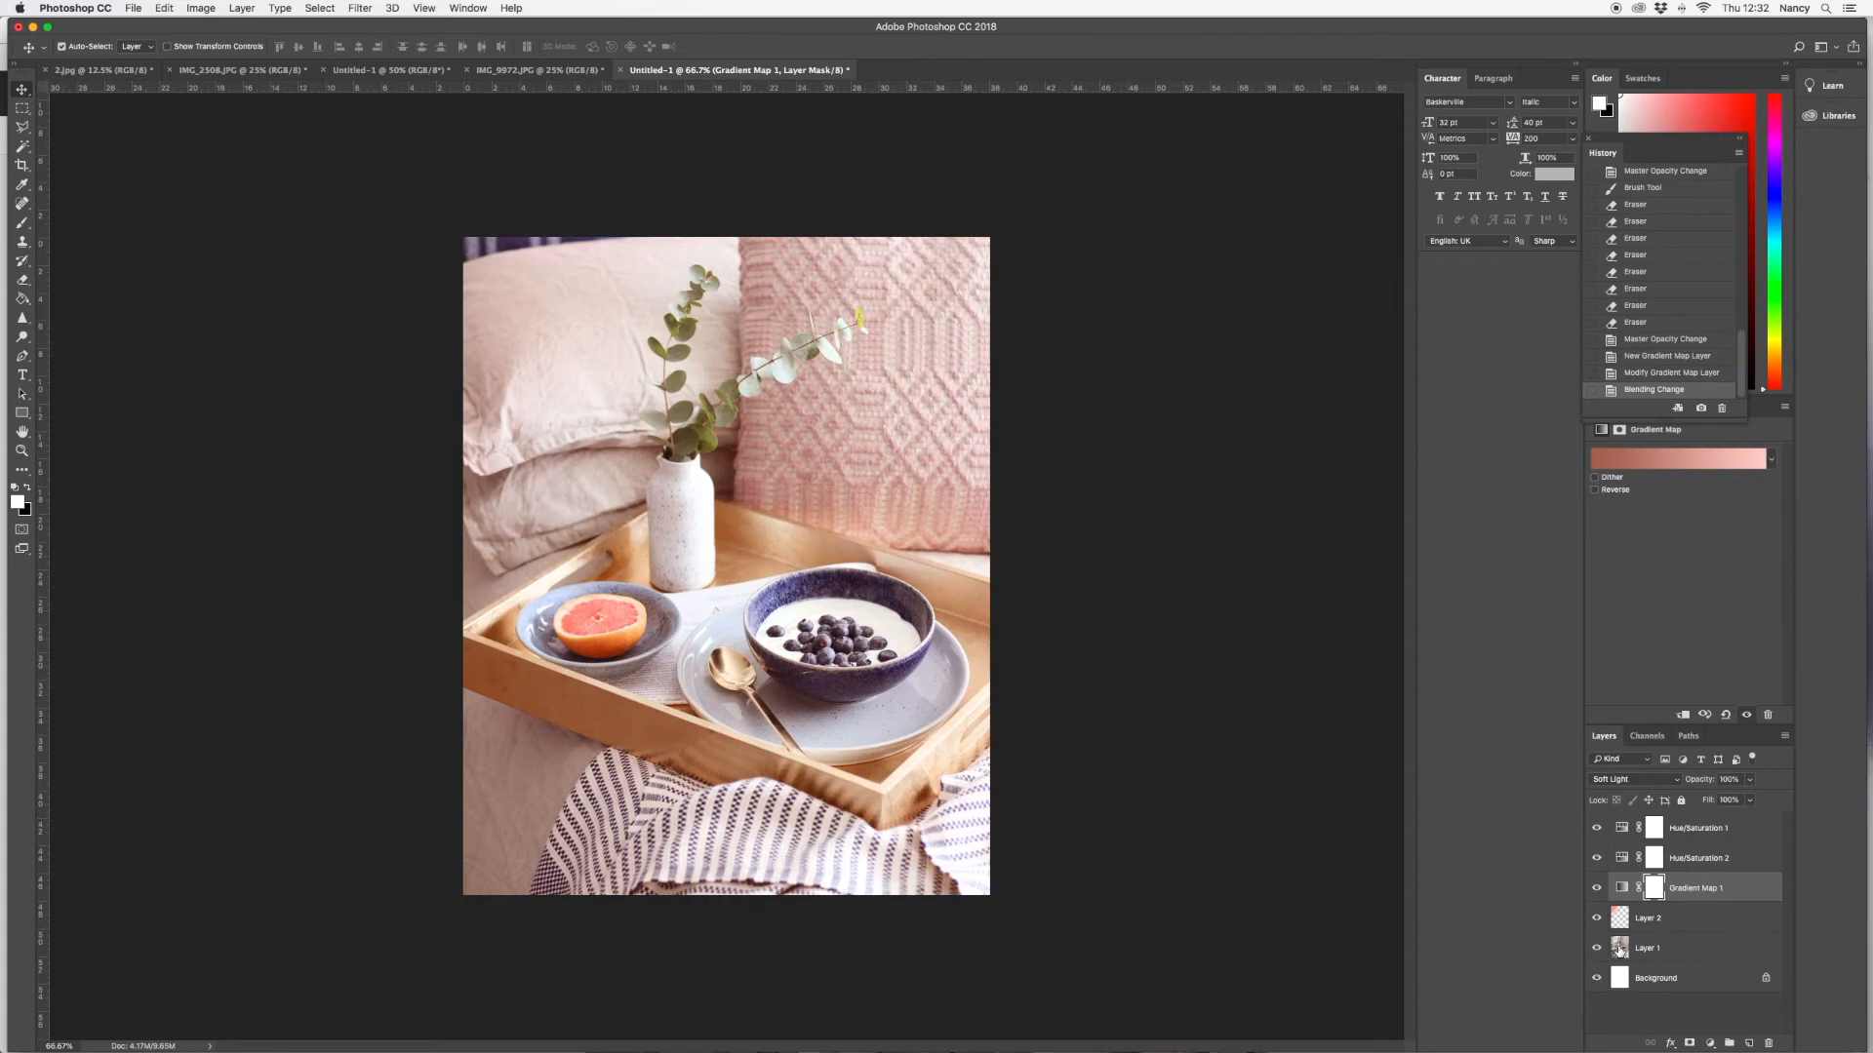
pyautogui.click(1750, 780)
pyautogui.moveTo(1750, 800); pyautogui.dragTo(1705, 800)
pyautogui.click(1754, 895)
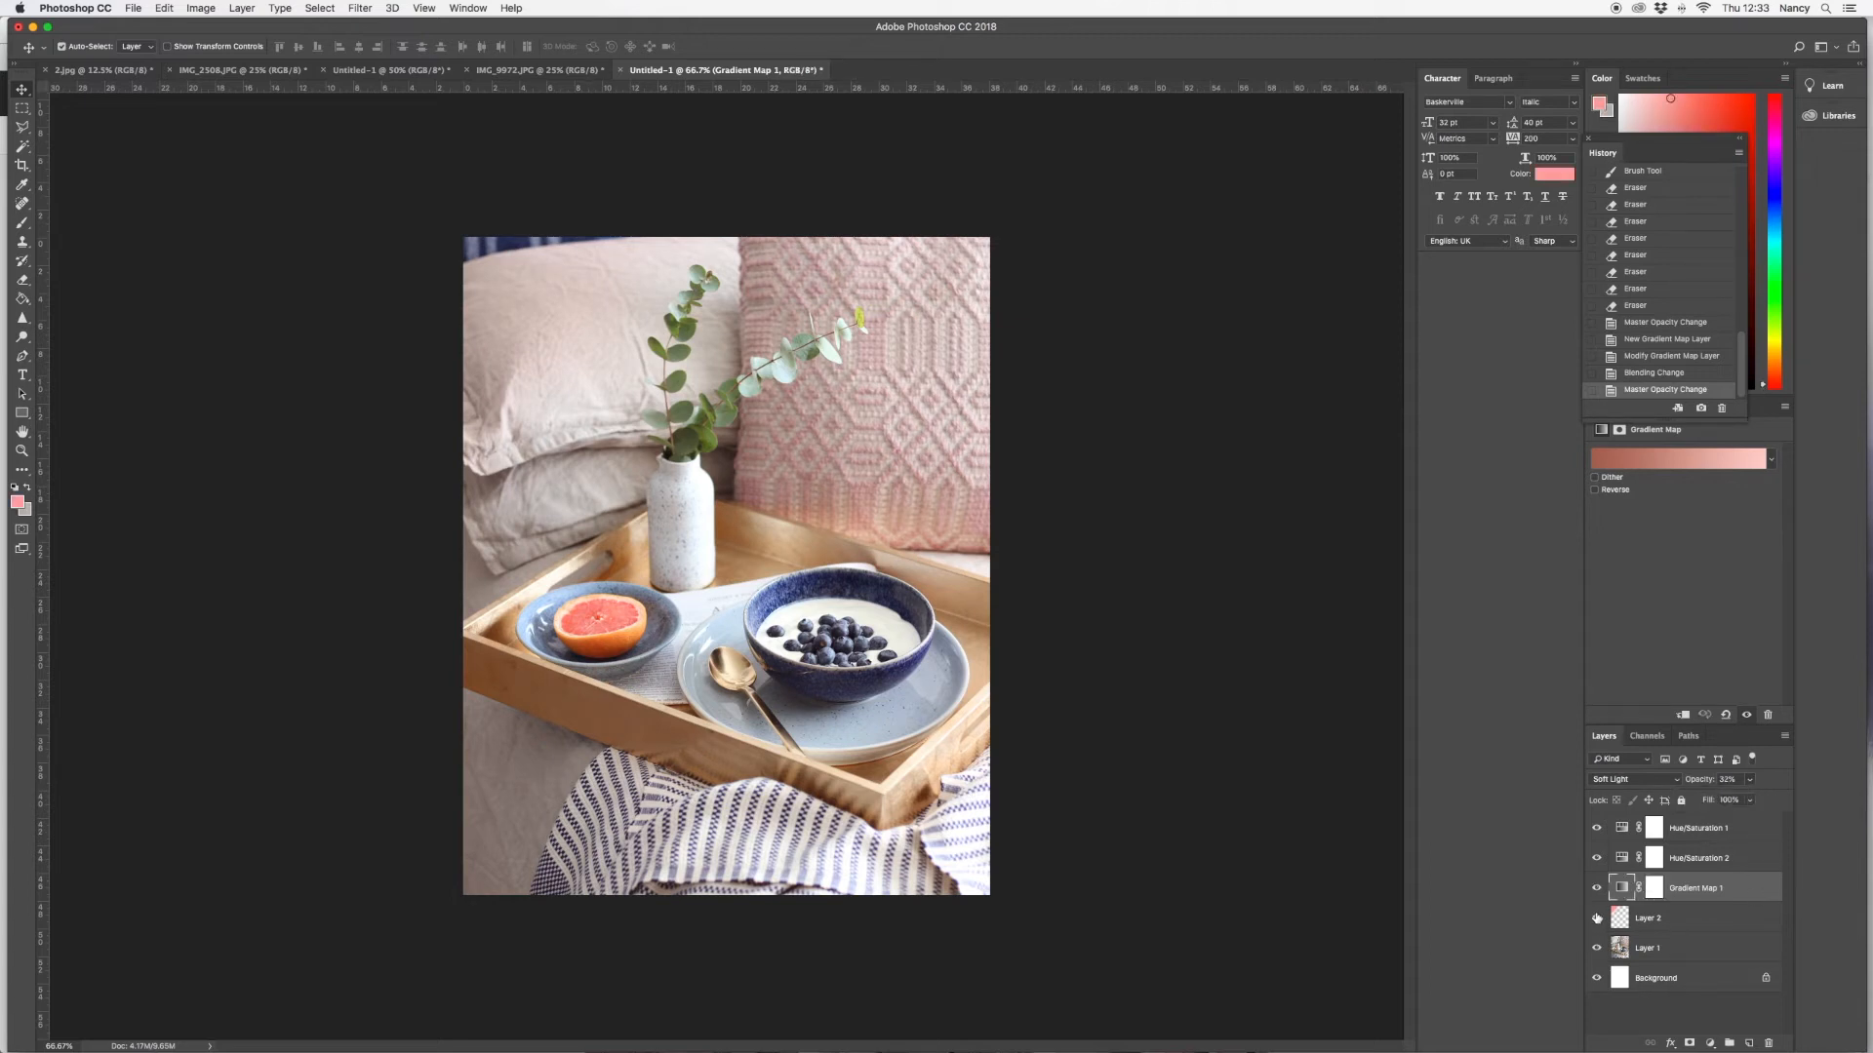
# Compare the photo with and without the pink gradient map by toggling that layer's visibility
pyautogui.click(1597, 889)
pyautogui.click(1597, 889)
pyautogui.click(1597, 888)
pyautogui.click(1597, 889)
pyautogui.click(1596, 888)
pyautogui.click(1597, 889)
# Replace the pink gradient map layer with a new Gradient Map adjustment above the coral layer and open its gradient for editing
pyautogui.moveTo(1735, 893); pyautogui.dragTo(1767, 1042)
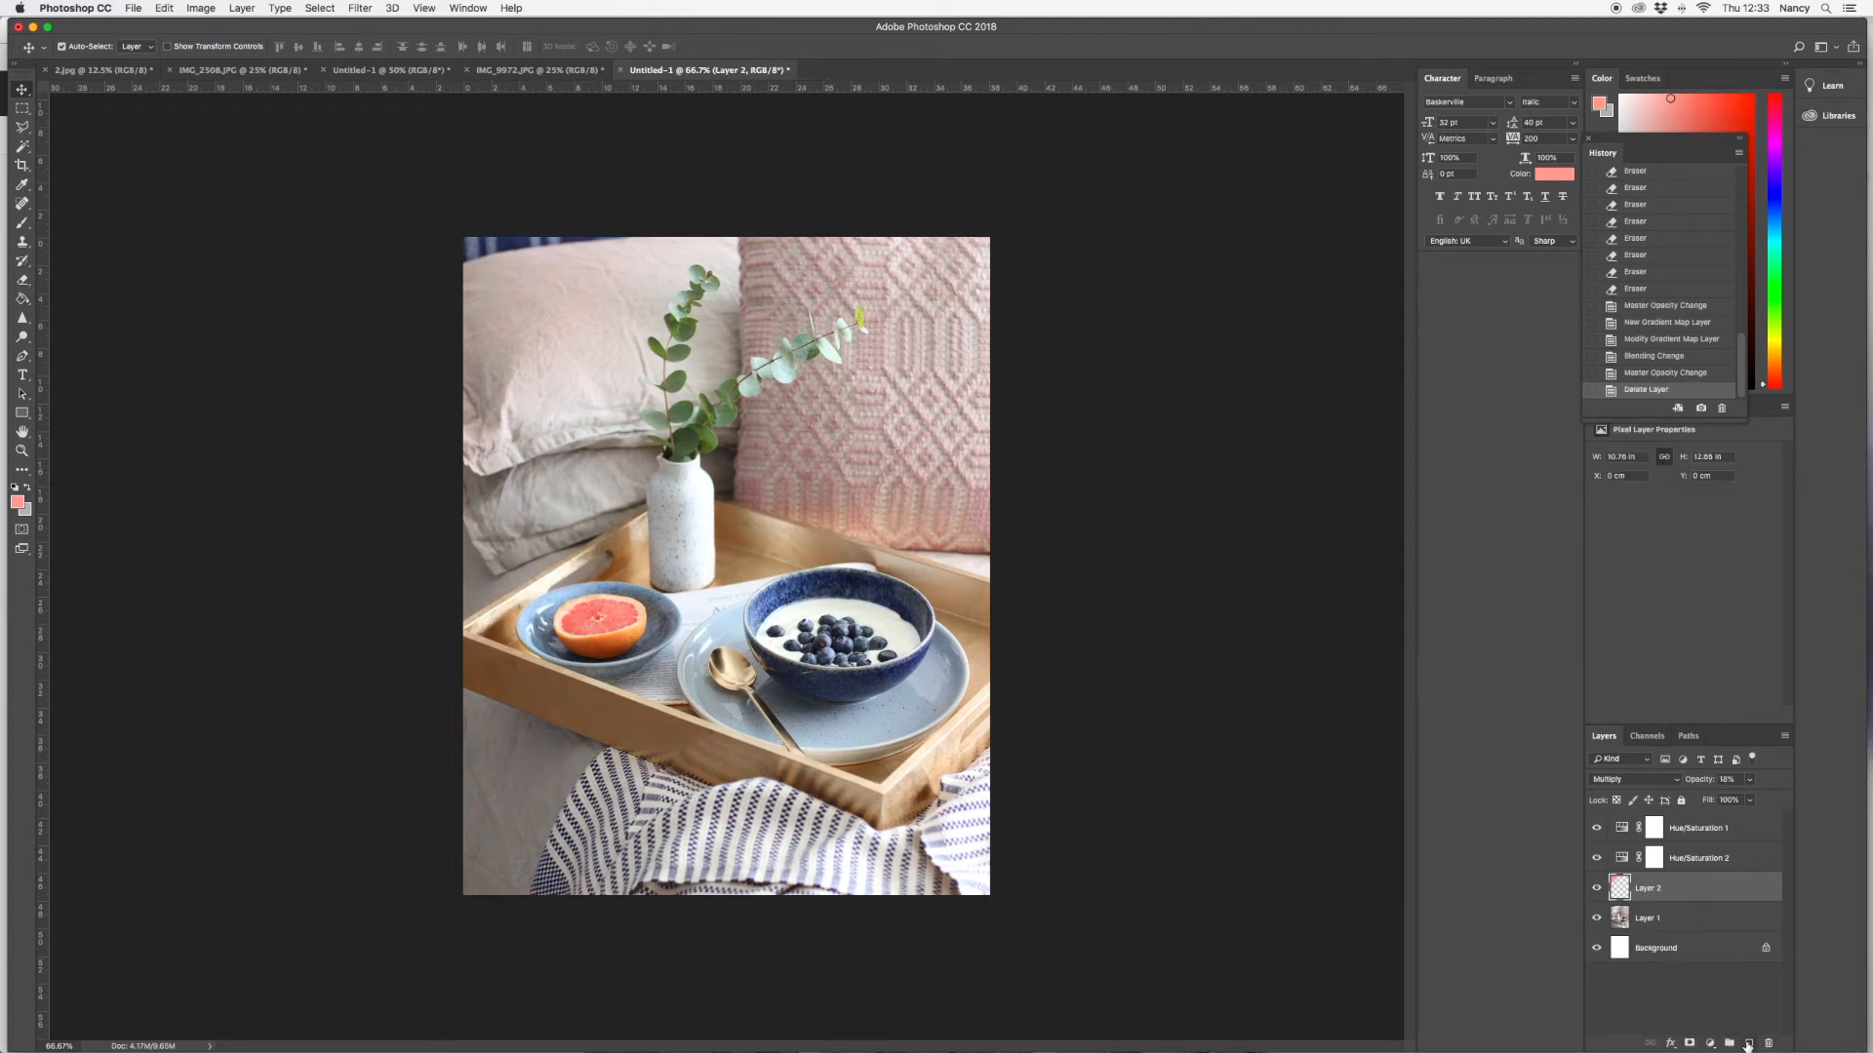
pyautogui.click(1711, 1043)
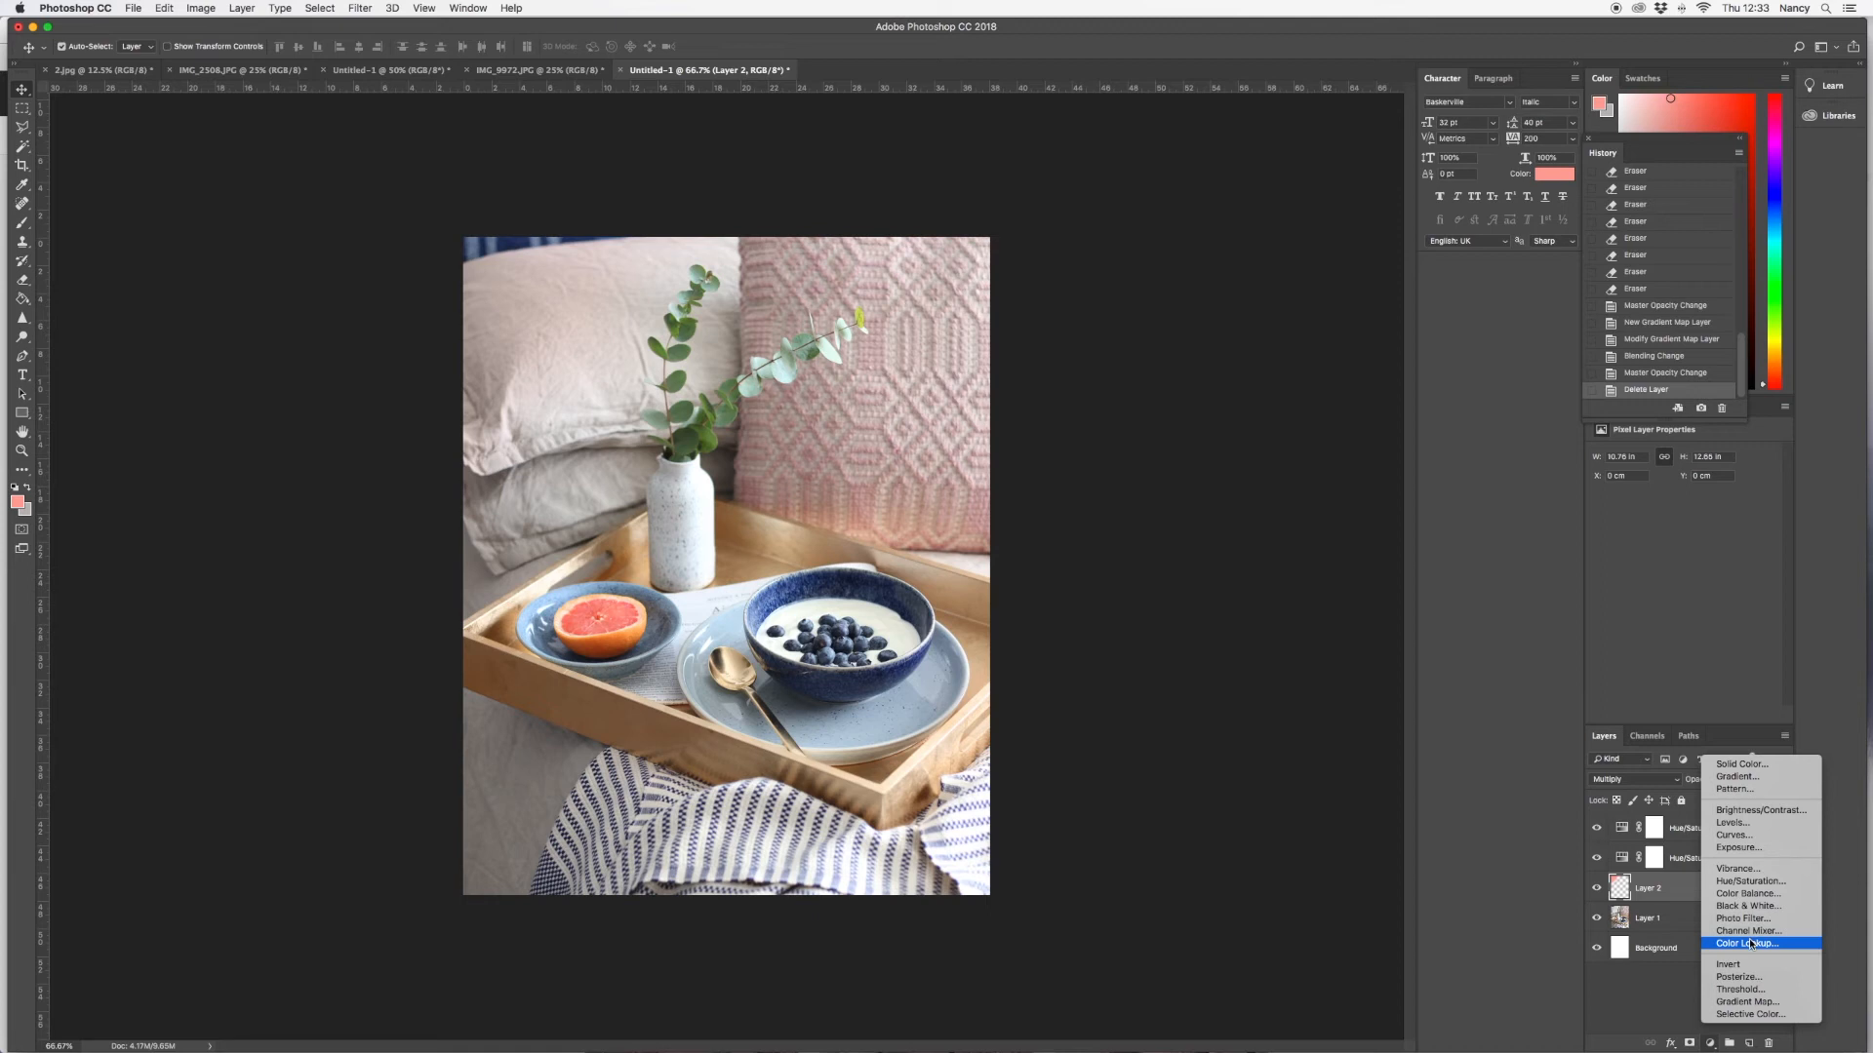
pyautogui.click(1749, 1002)
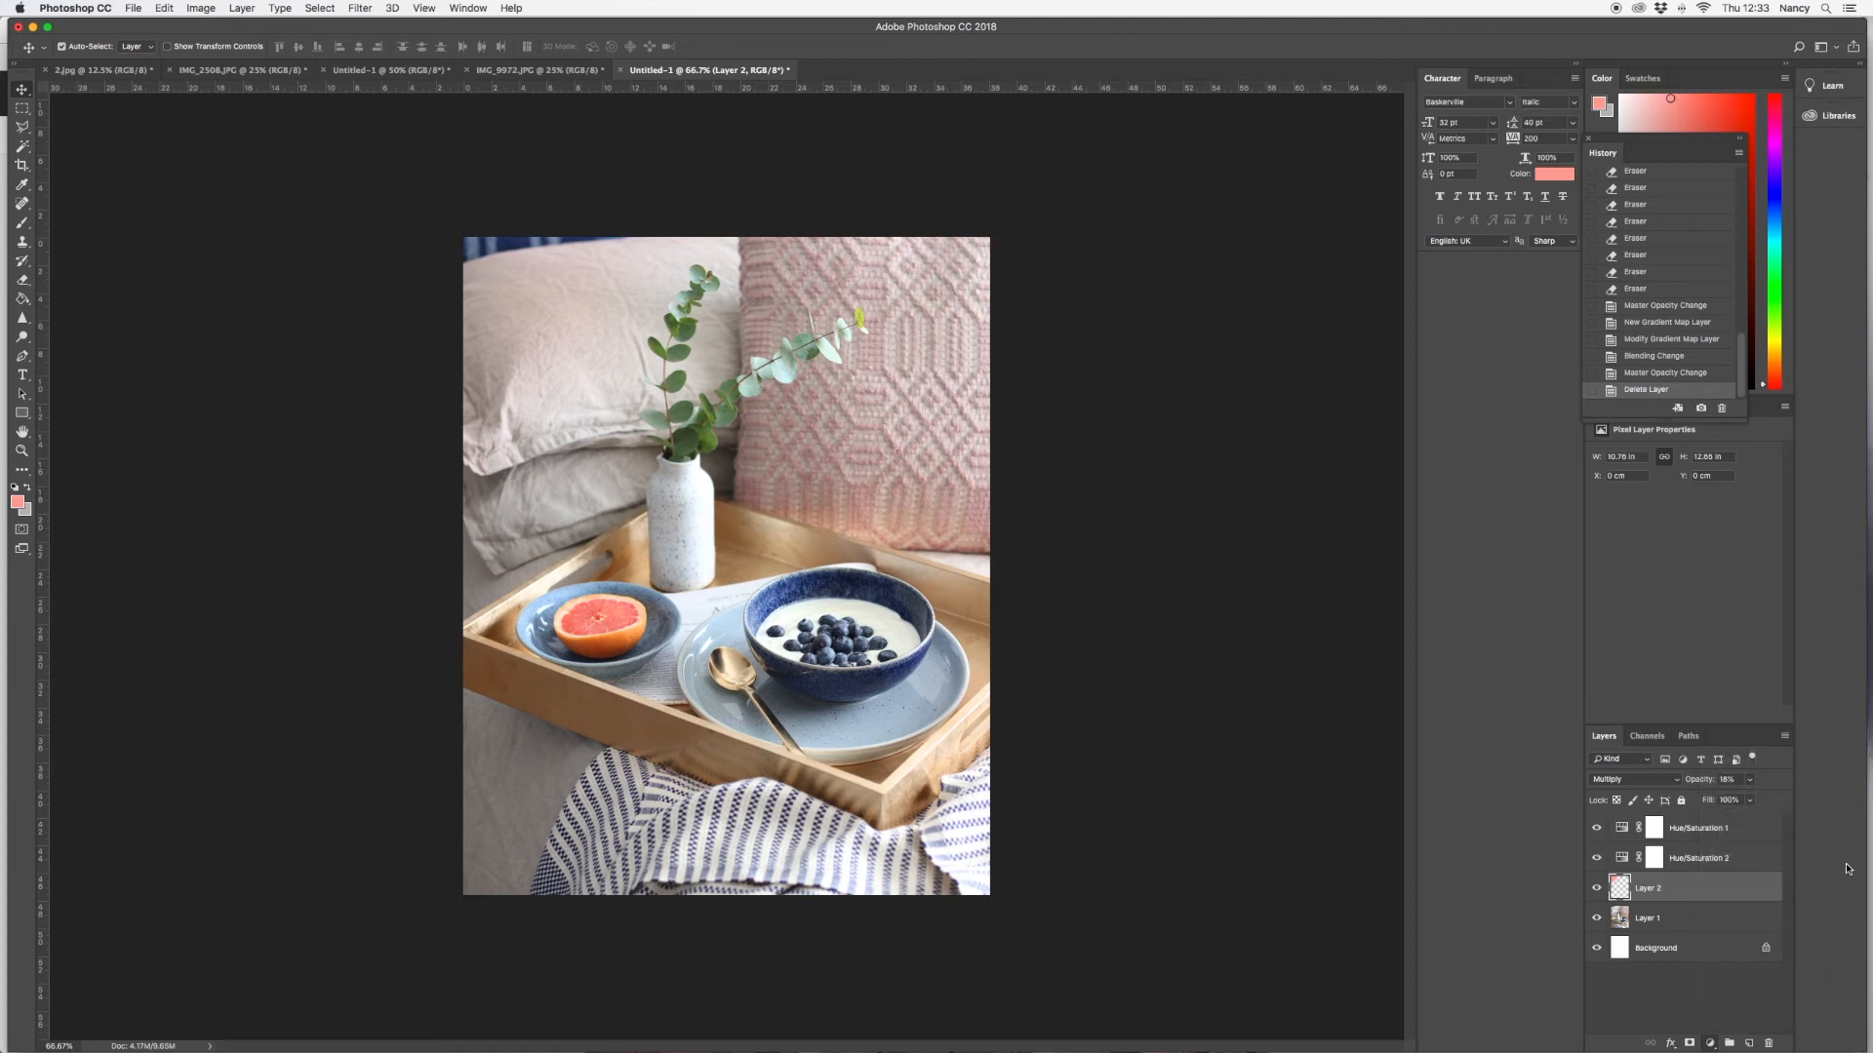
pyautogui.click(1678, 458)
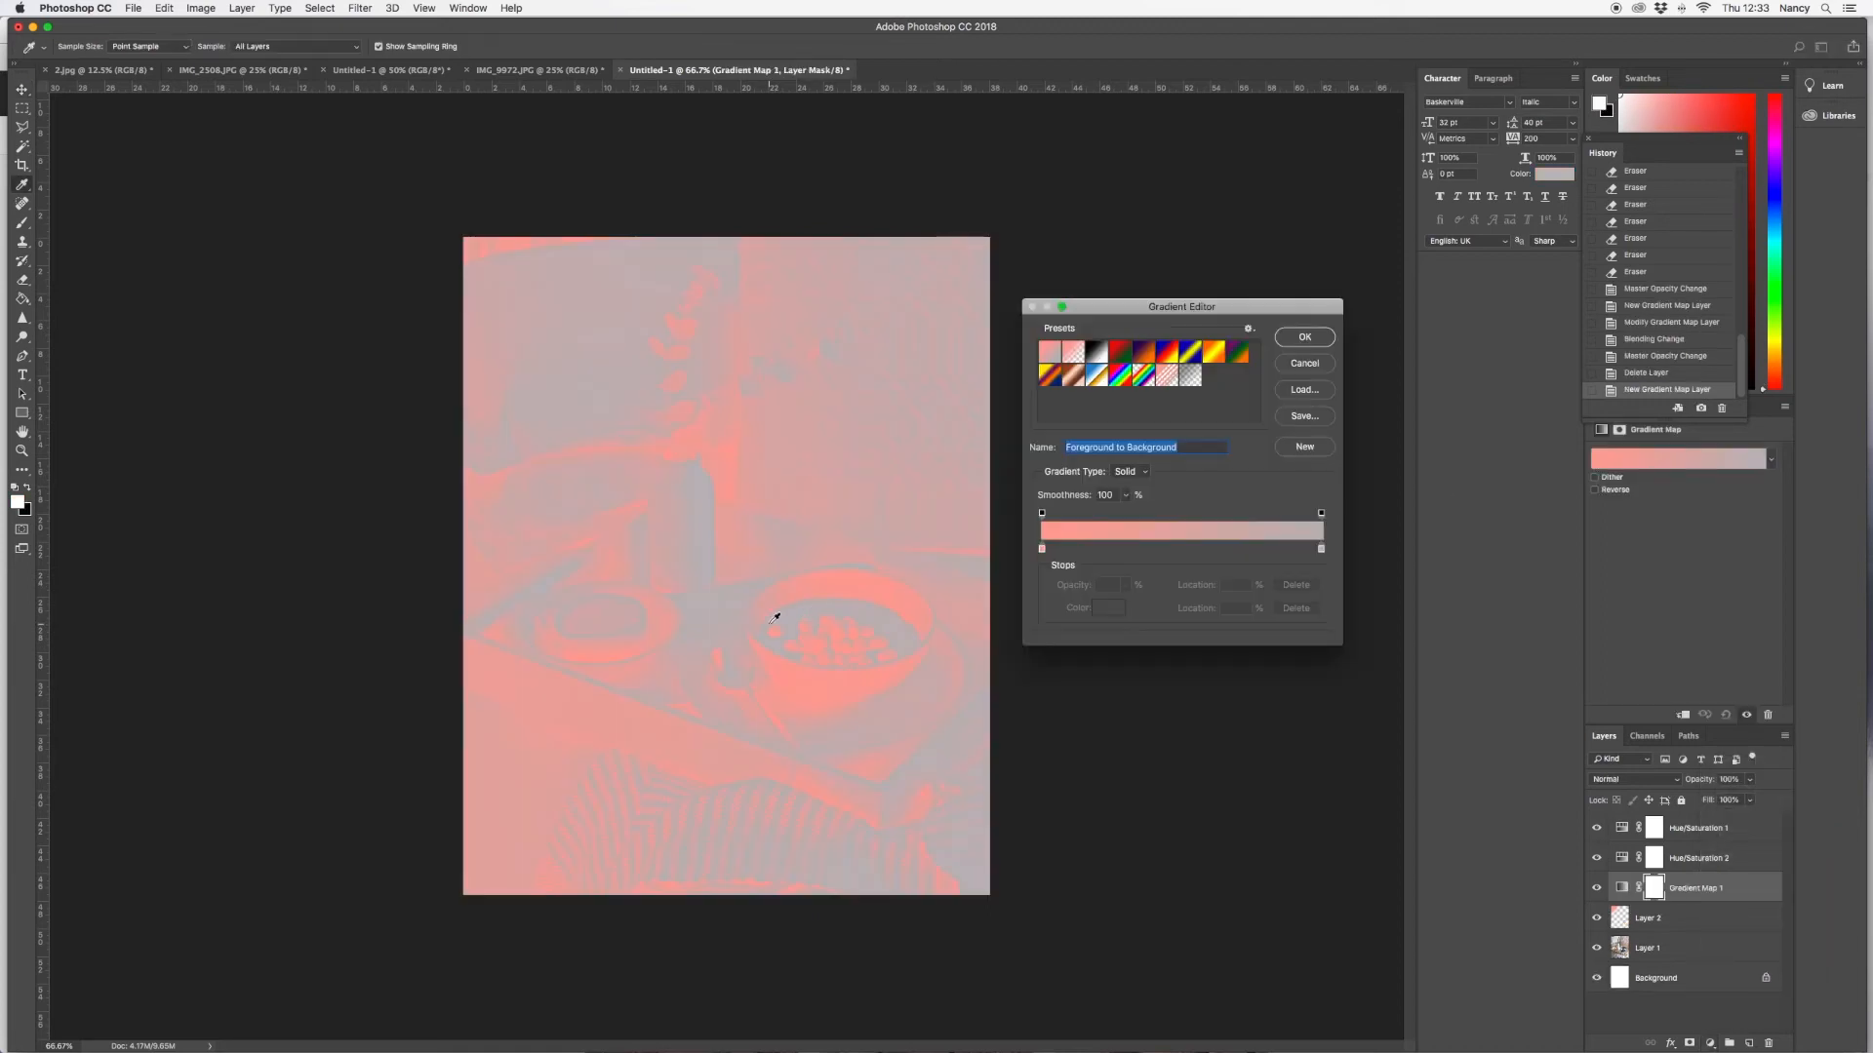
# Set the new gradient's dark starting colour stop to the muted blue #4c6686
pyautogui.doubleClick(1042, 549)
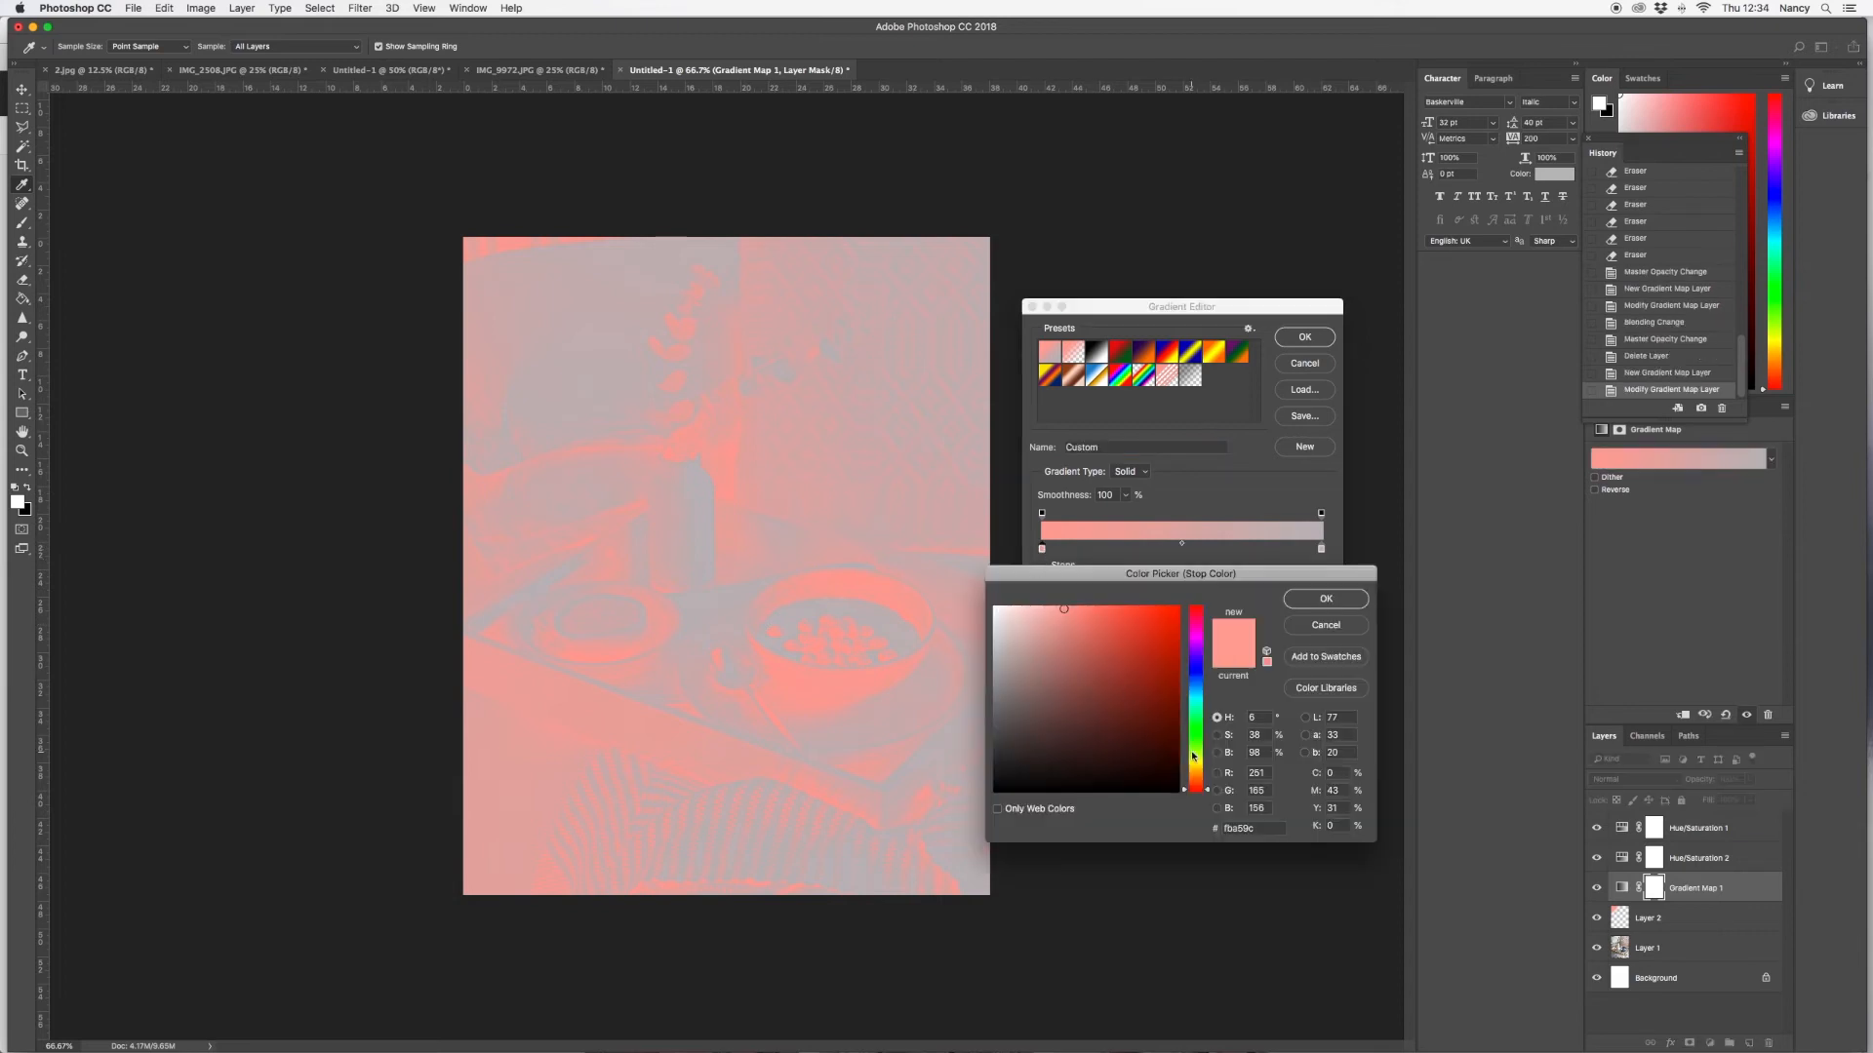
pyautogui.moveTo(1209, 792); pyautogui.dragTo(1206, 682)
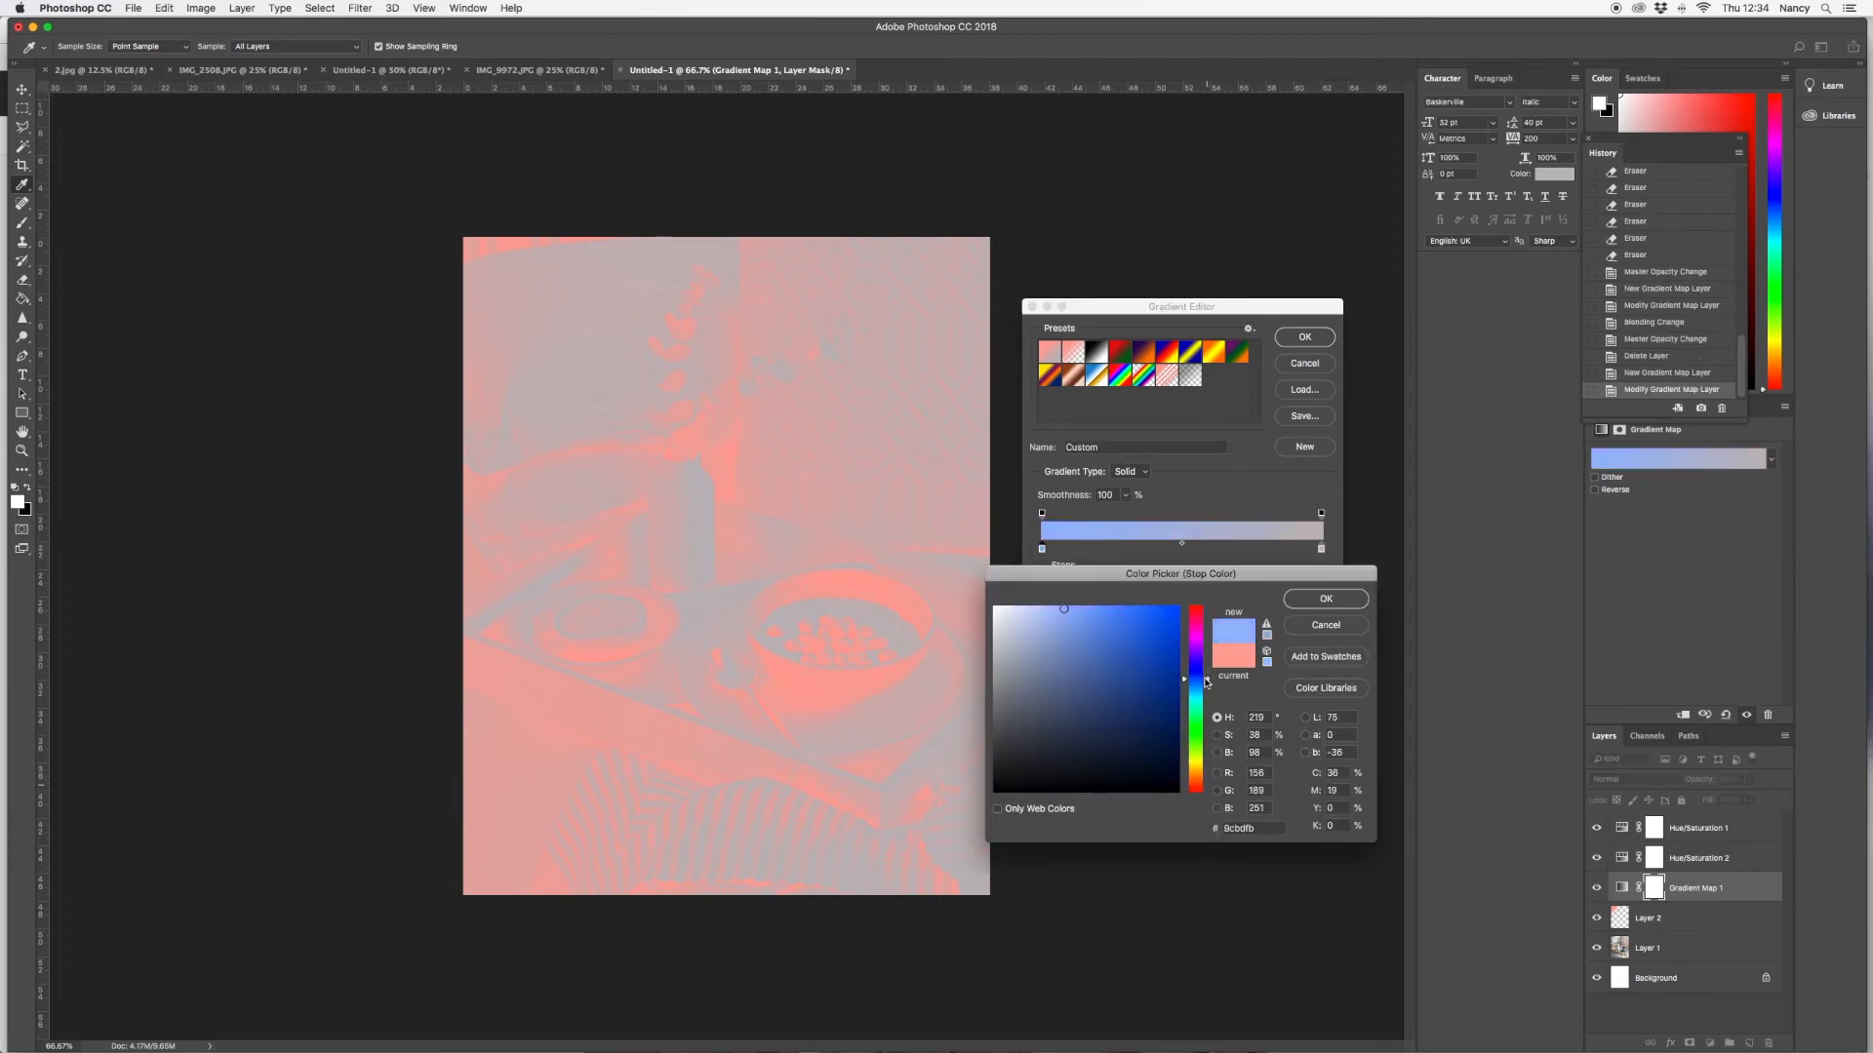
pyautogui.click(1076, 695)
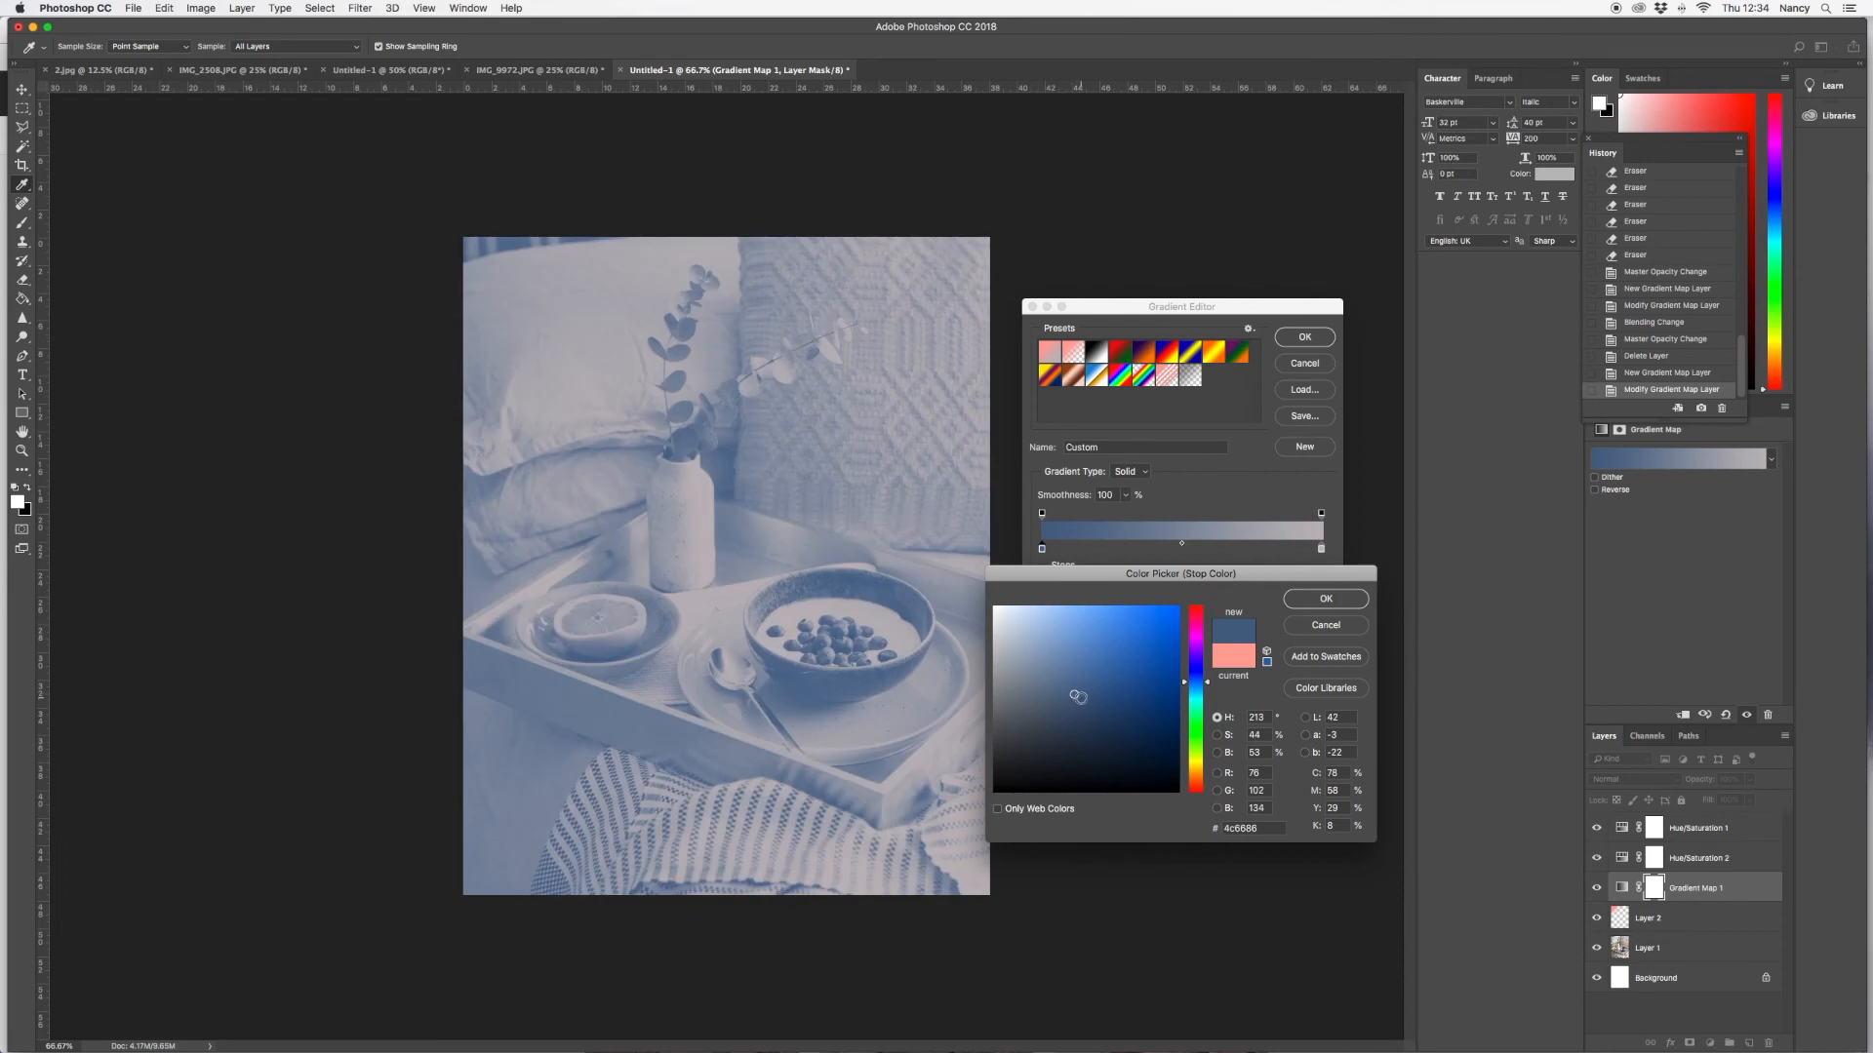
pyautogui.click(1325, 598)
# Set the gradient's light end colour stop to a pale blue and apply the gradient
pyautogui.doubleClick(1321, 550)
pyautogui.moveTo(1208, 625); pyautogui.dragTo(1203, 685)
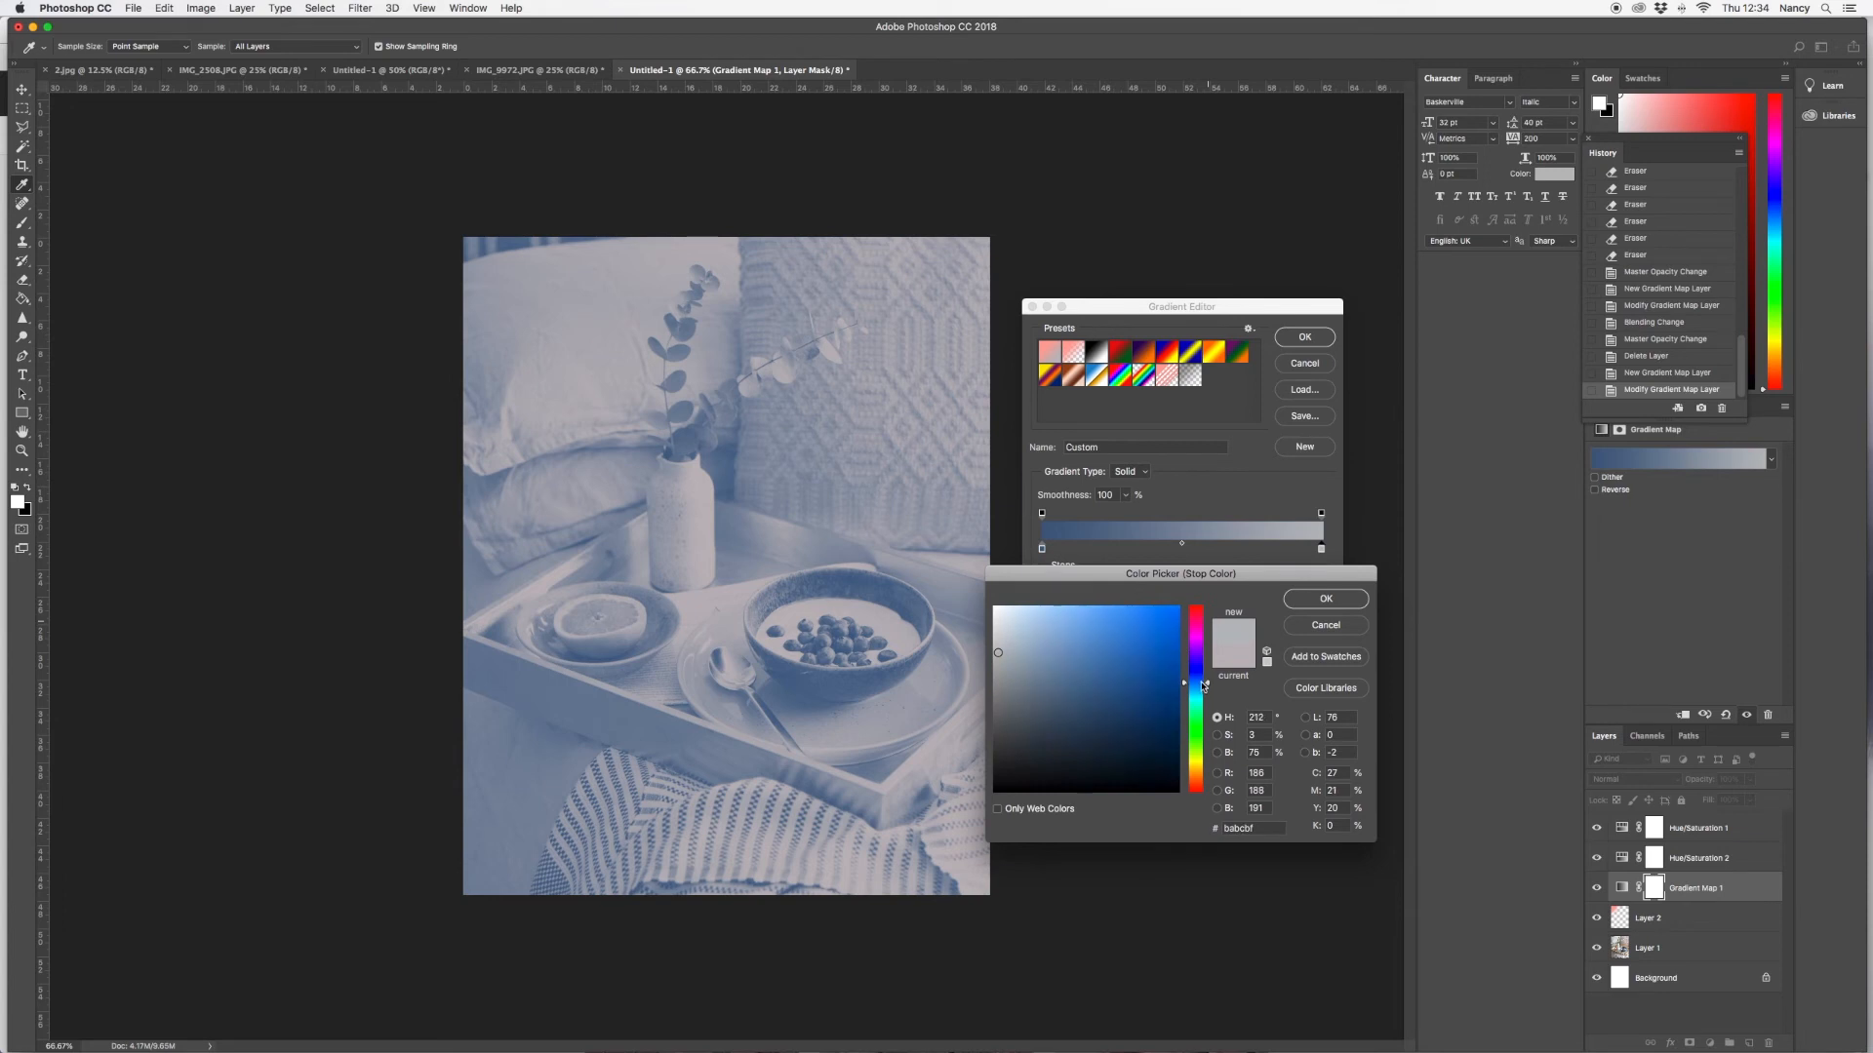
pyautogui.click(1021, 607)
pyautogui.click(1326, 599)
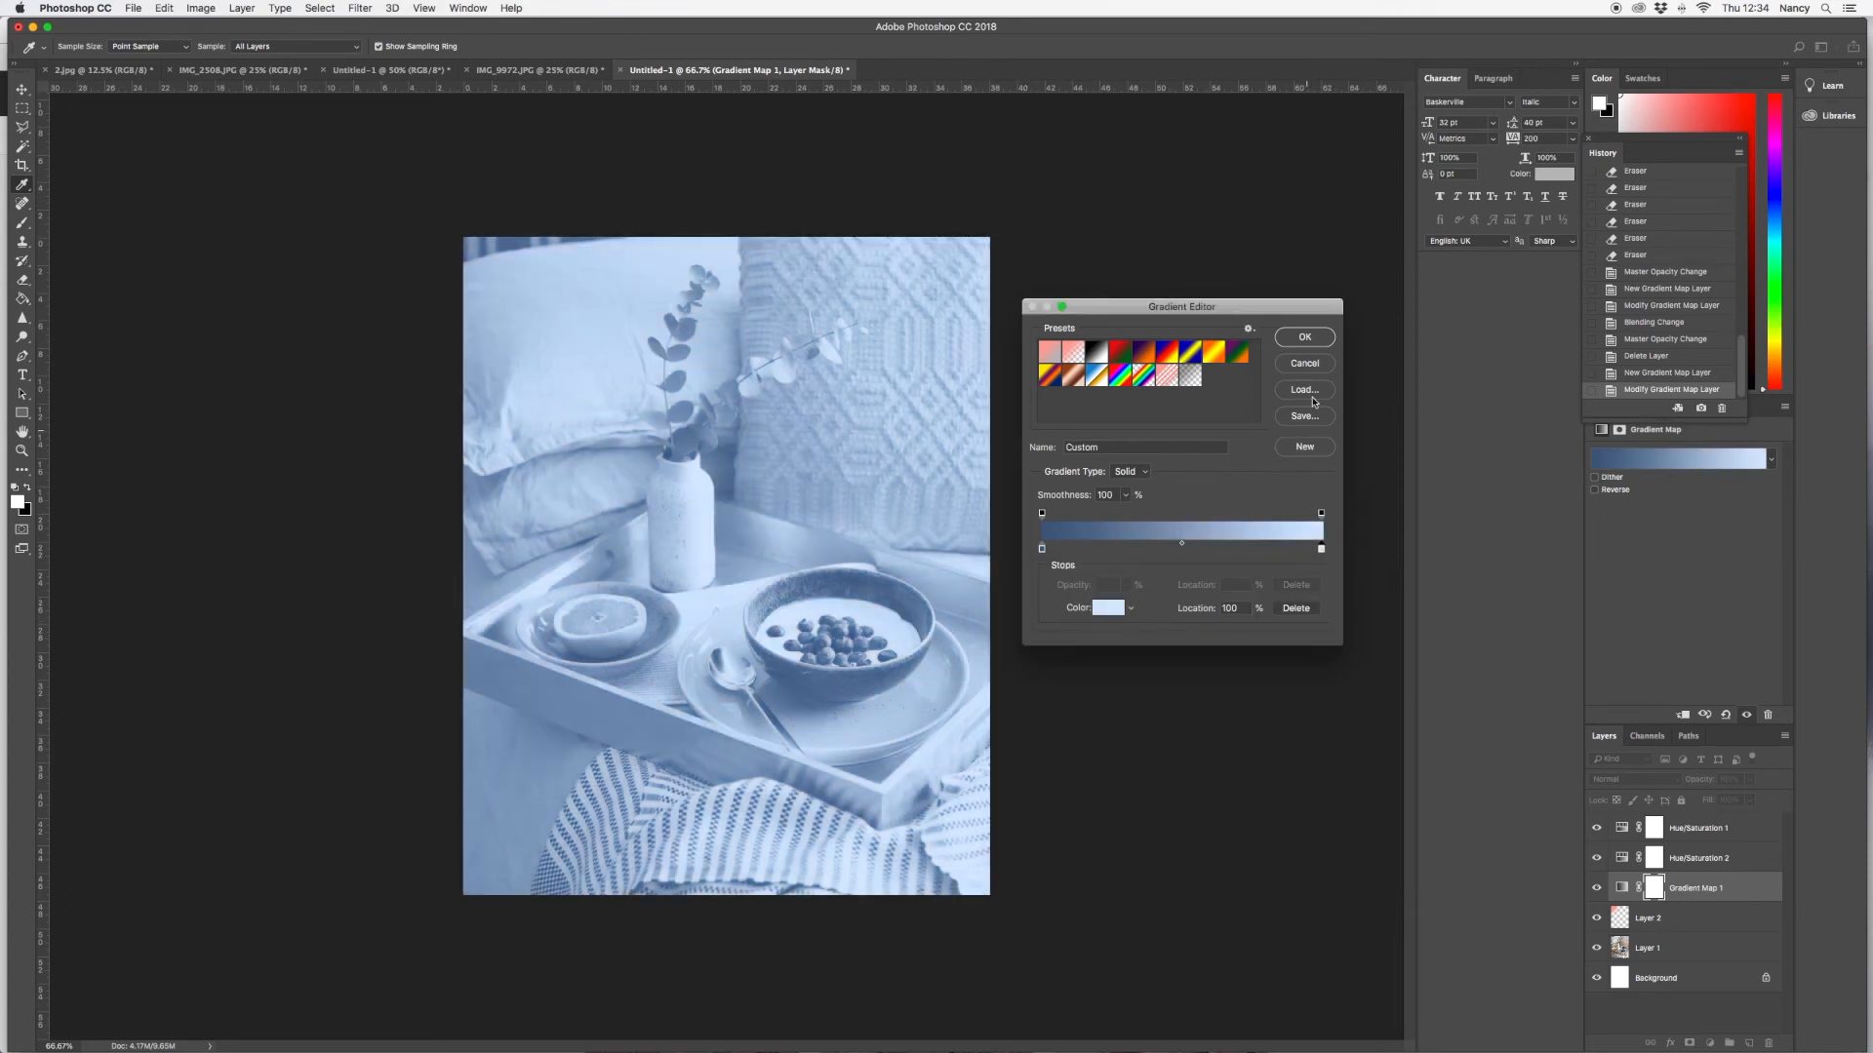
pyautogui.click(1304, 337)
# Blend the blue gradient map in Soft Light mode at 29% opacity
pyautogui.click(1677, 780)
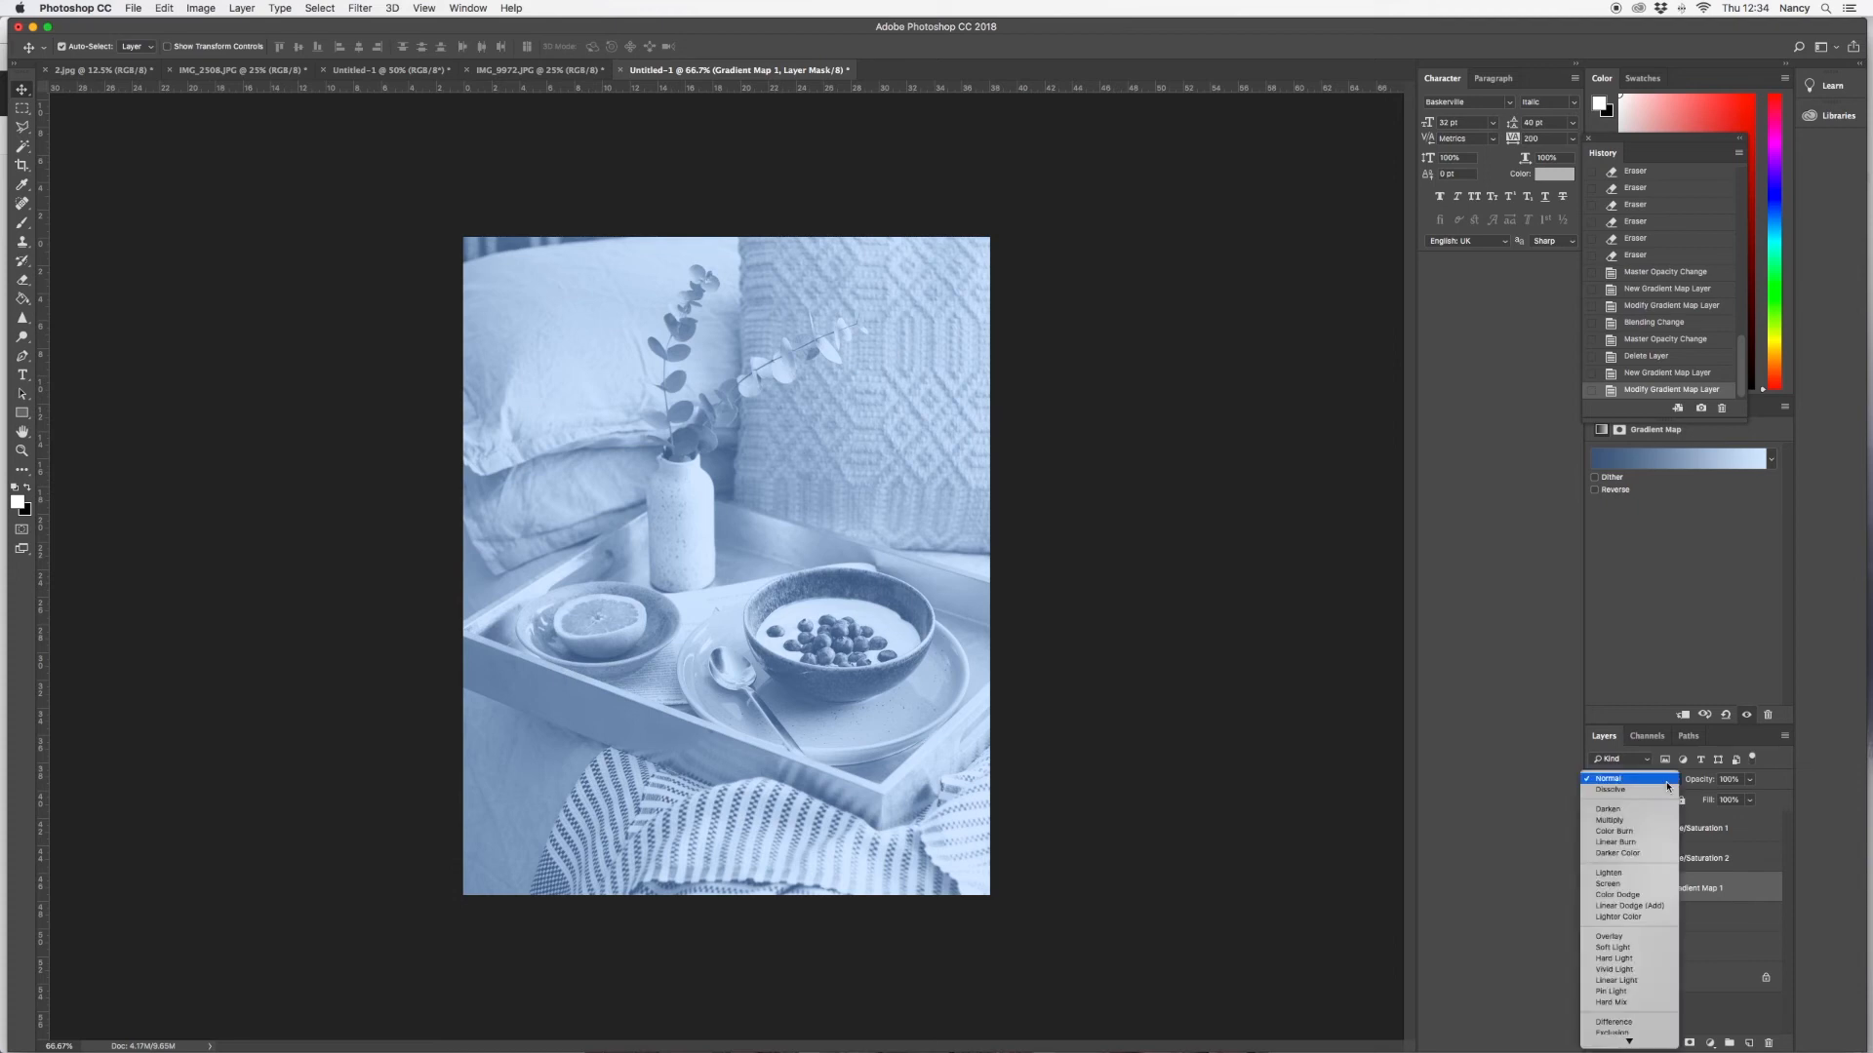
pyautogui.click(1636, 949)
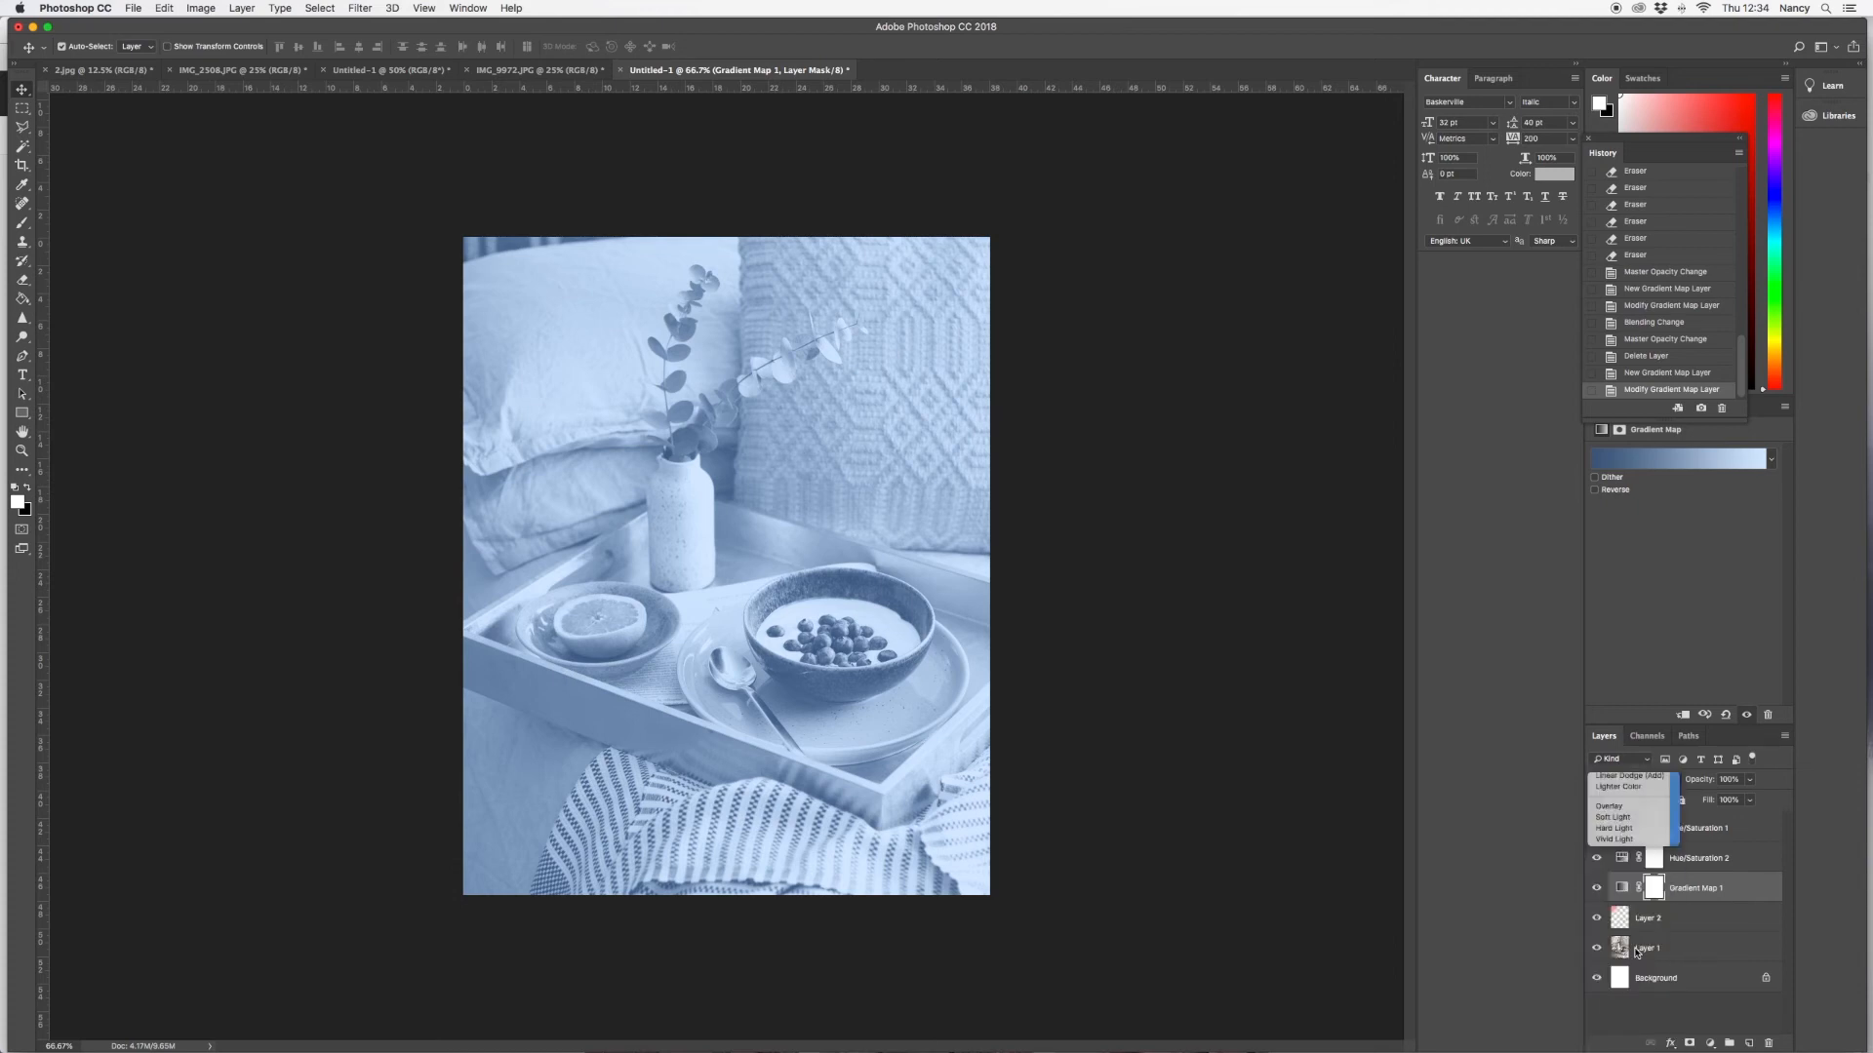
pyautogui.click(1750, 780)
pyautogui.moveTo(1753, 797); pyautogui.dragTo(1703, 798)
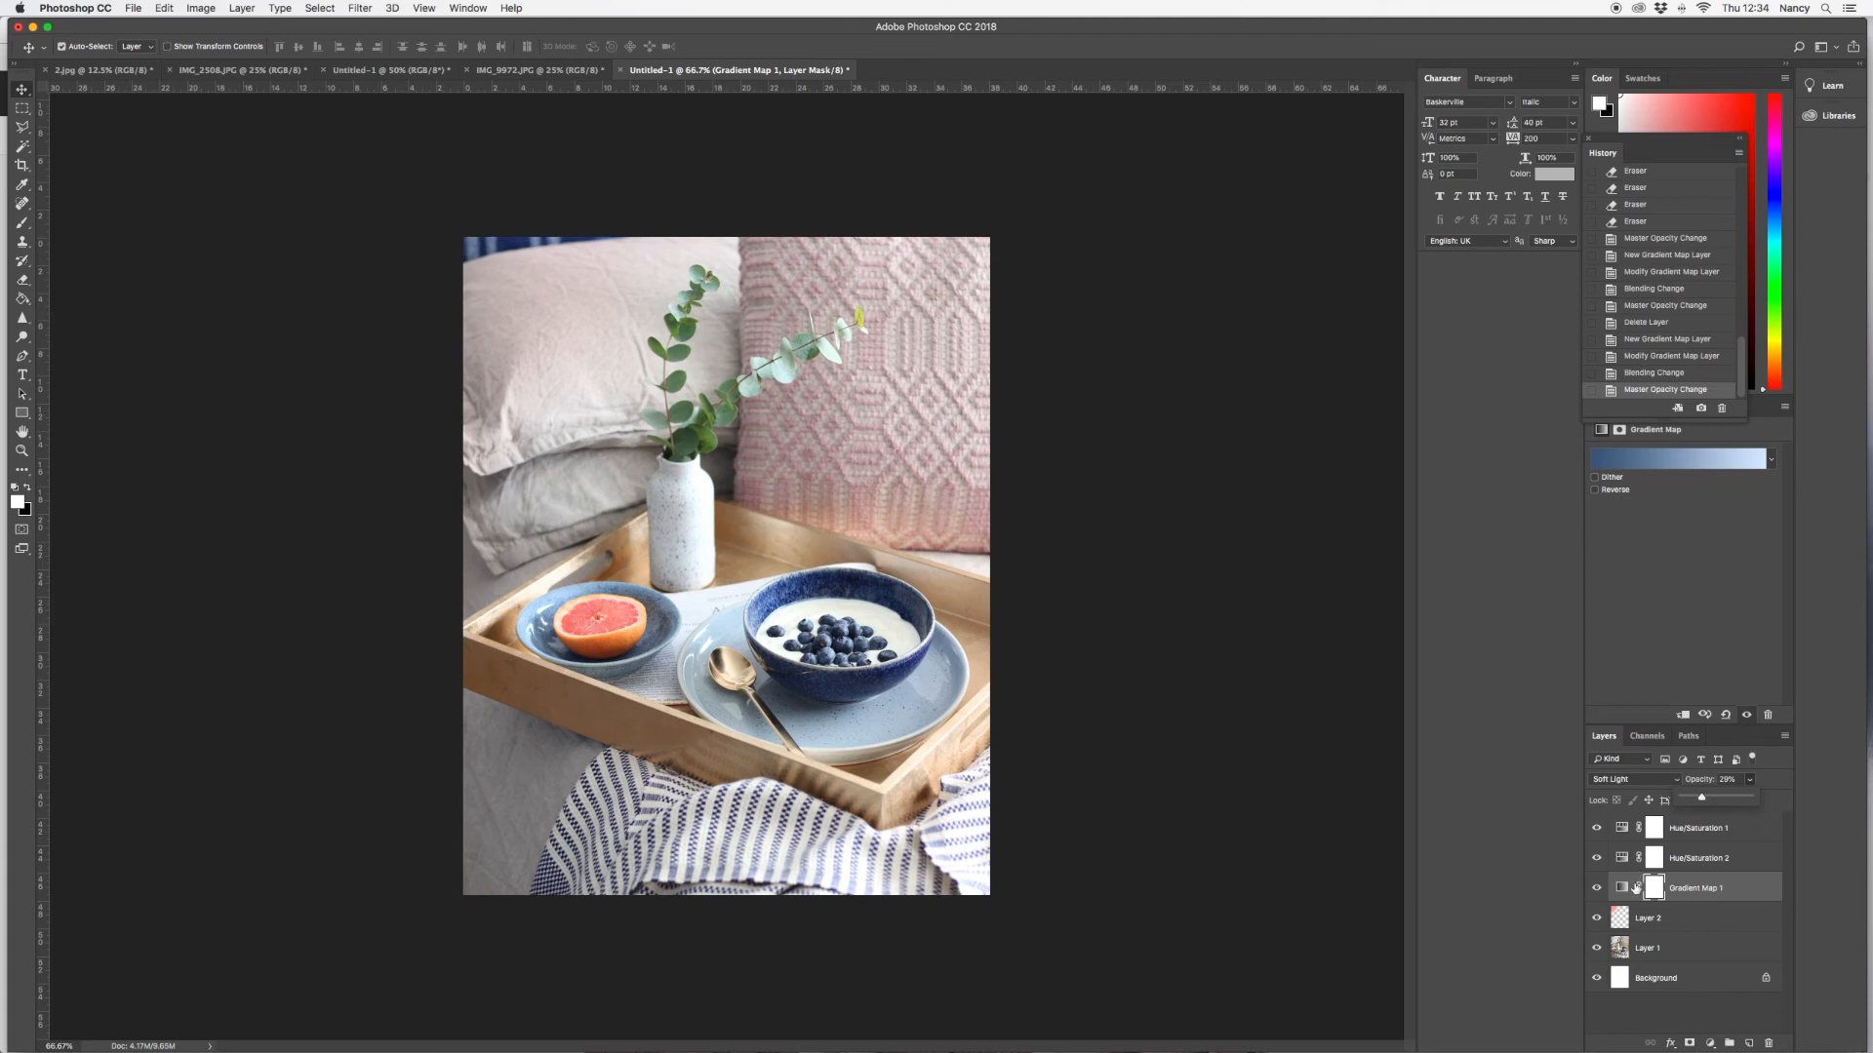
# Compare the photo with and without the blue gradient map, leaving that layer hidden
pyautogui.click(1597, 888)
pyautogui.click(1598, 889)
pyautogui.click(1599, 889)
pyautogui.click(1599, 889)
pyautogui.click(1598, 888)
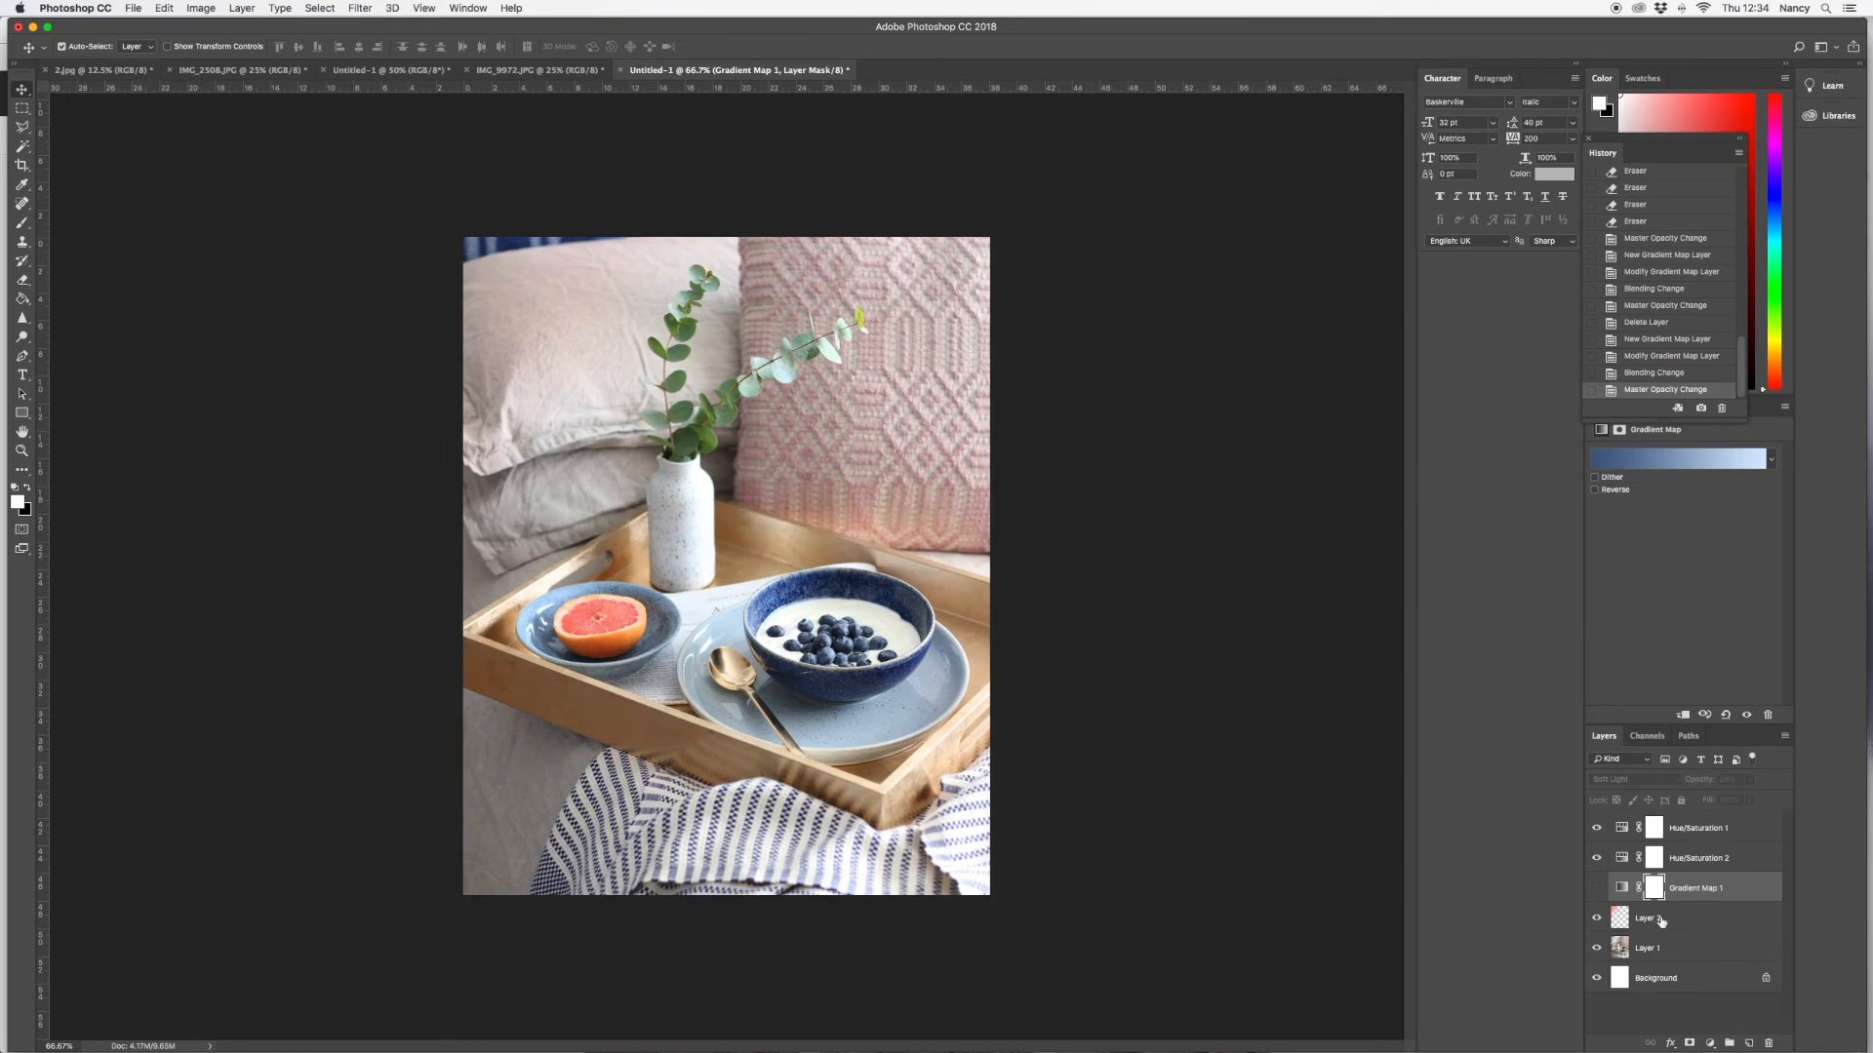
# Raise the coral layer's opacity to 28% and show the blue gradient map again
pyautogui.click(1658, 919)
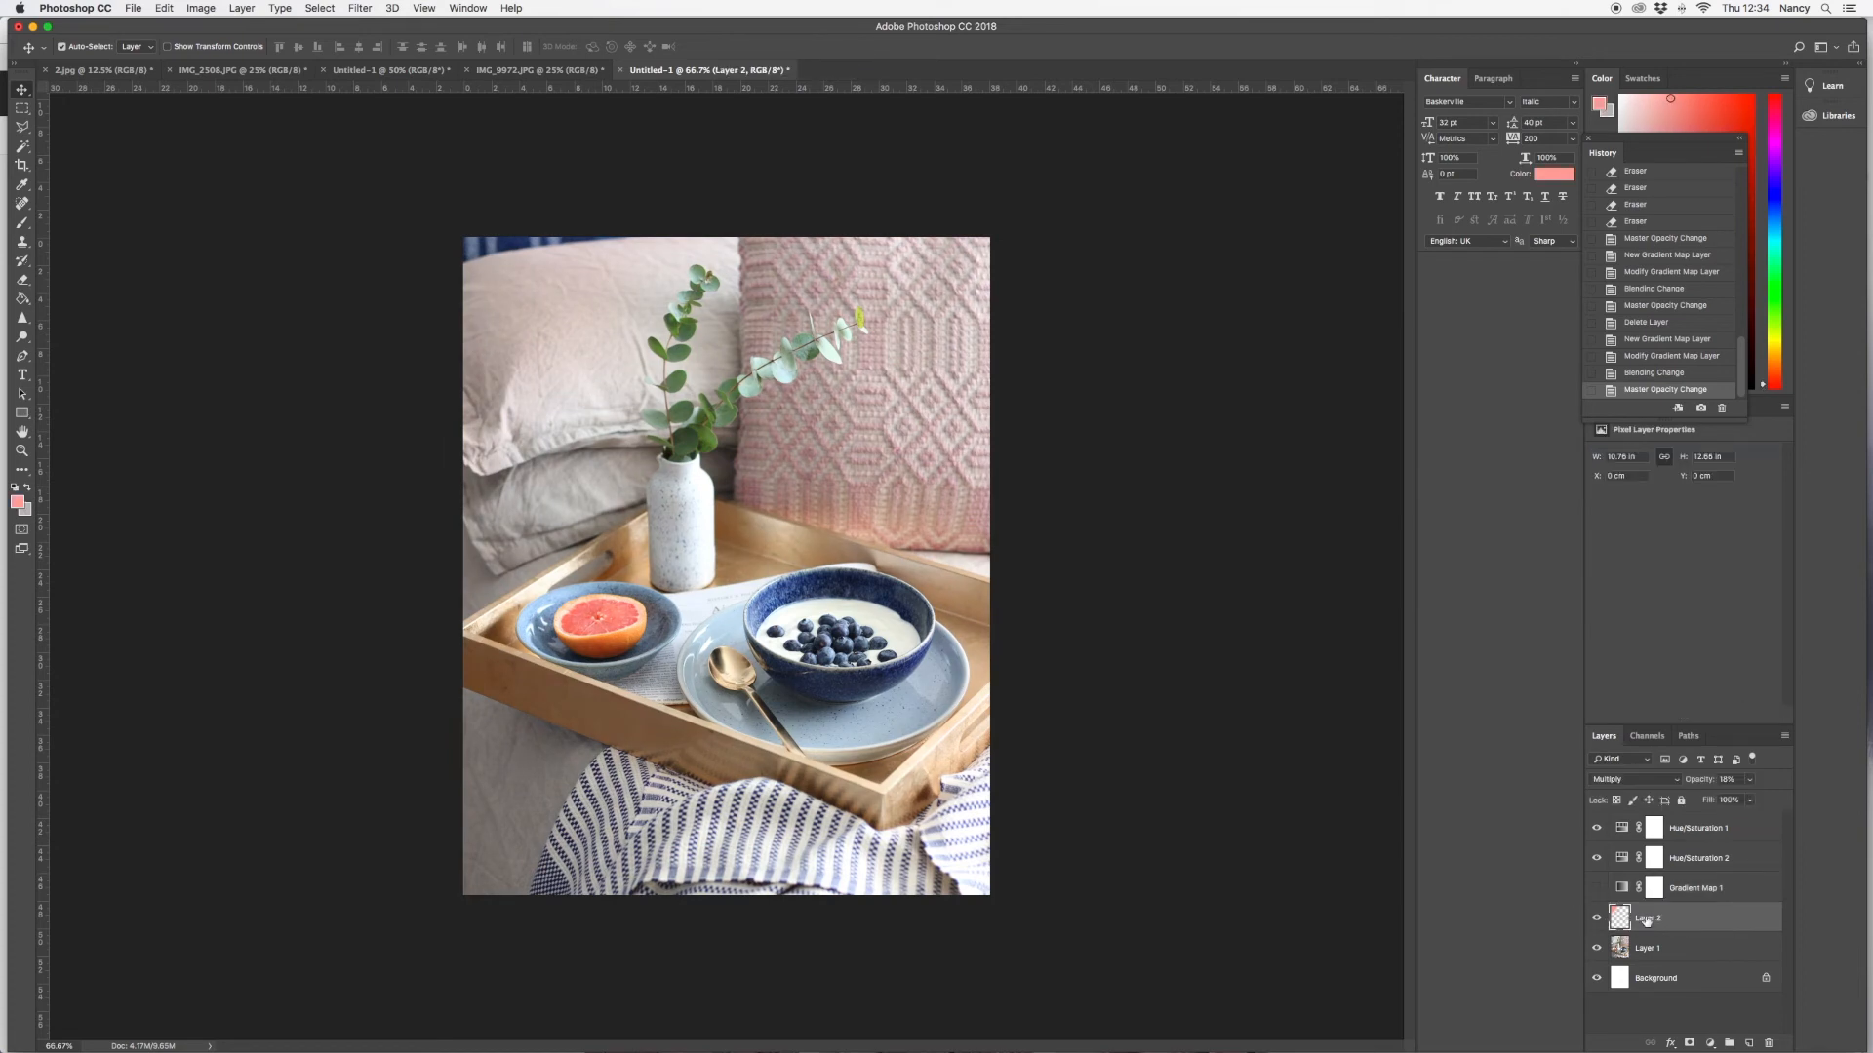
pyautogui.click(1750, 780)
pyautogui.moveTo(1726, 798); pyautogui.dragTo(1806, 800)
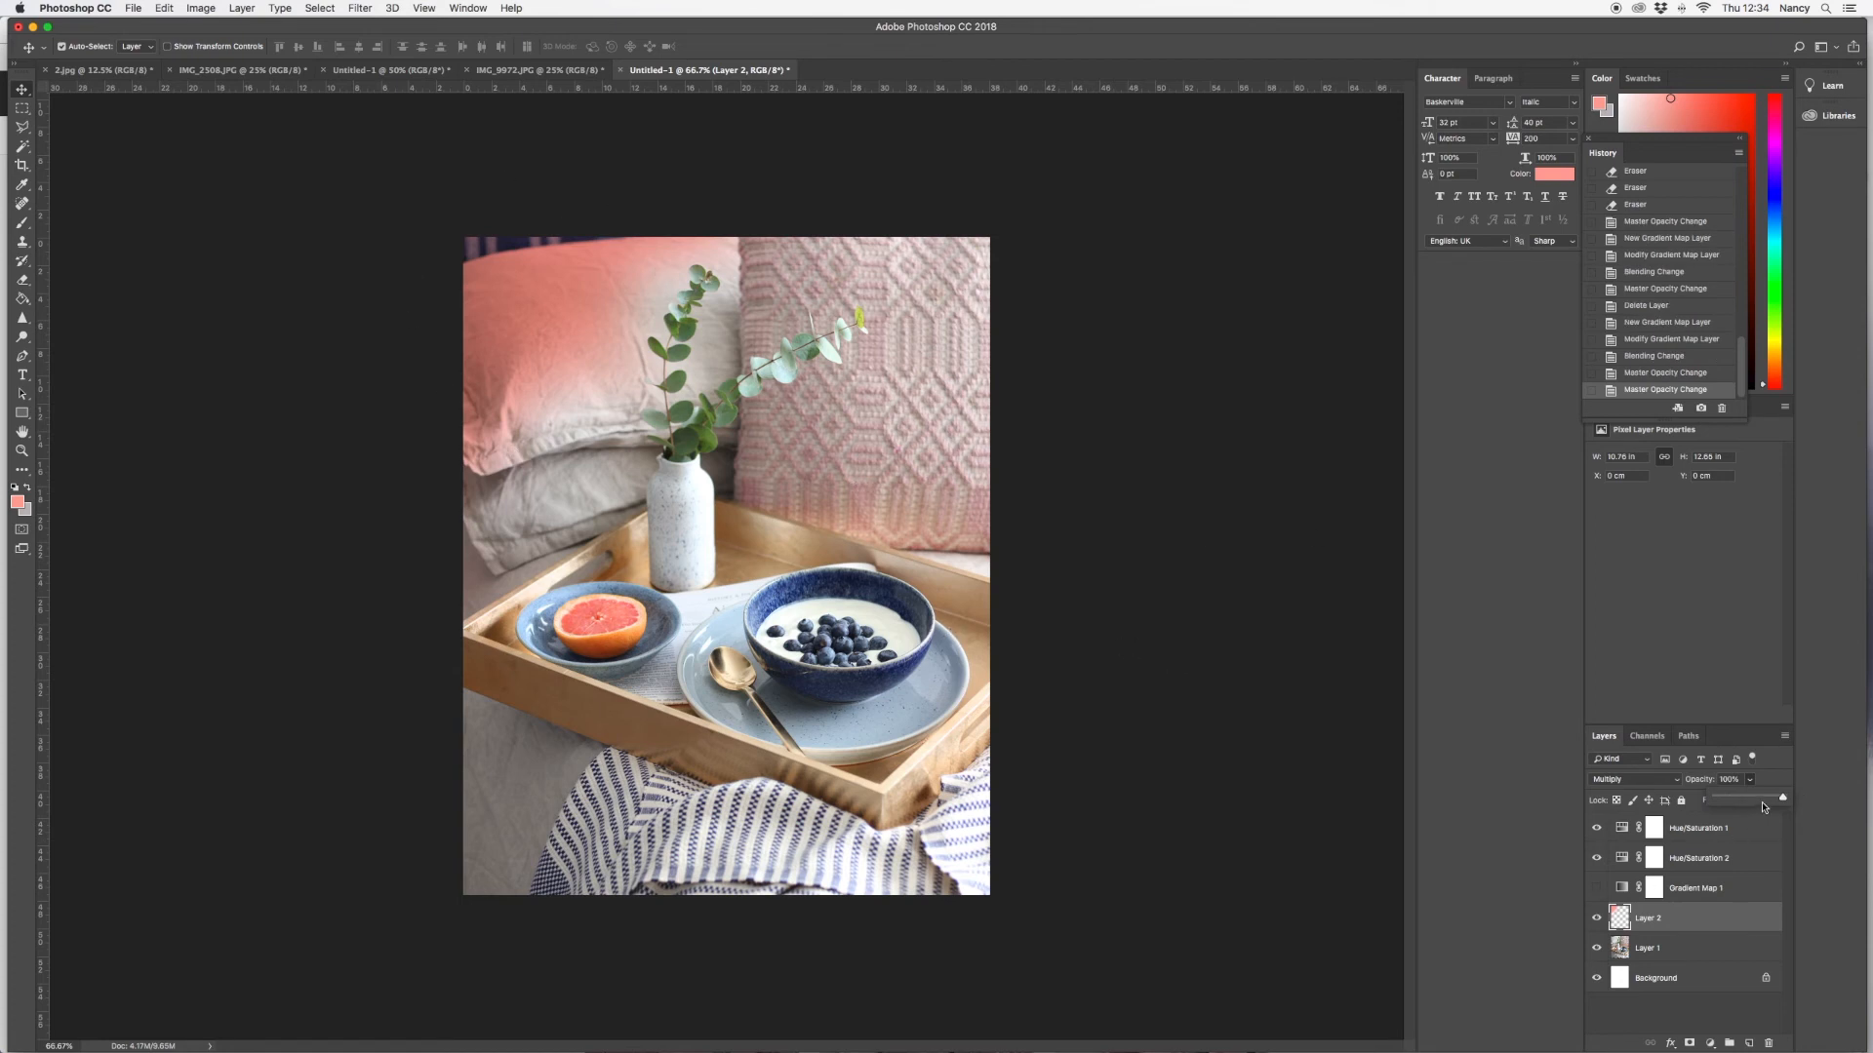
pyautogui.moveTo(1784, 800); pyautogui.dragTo(1735, 802)
pyautogui.click(1599, 890)
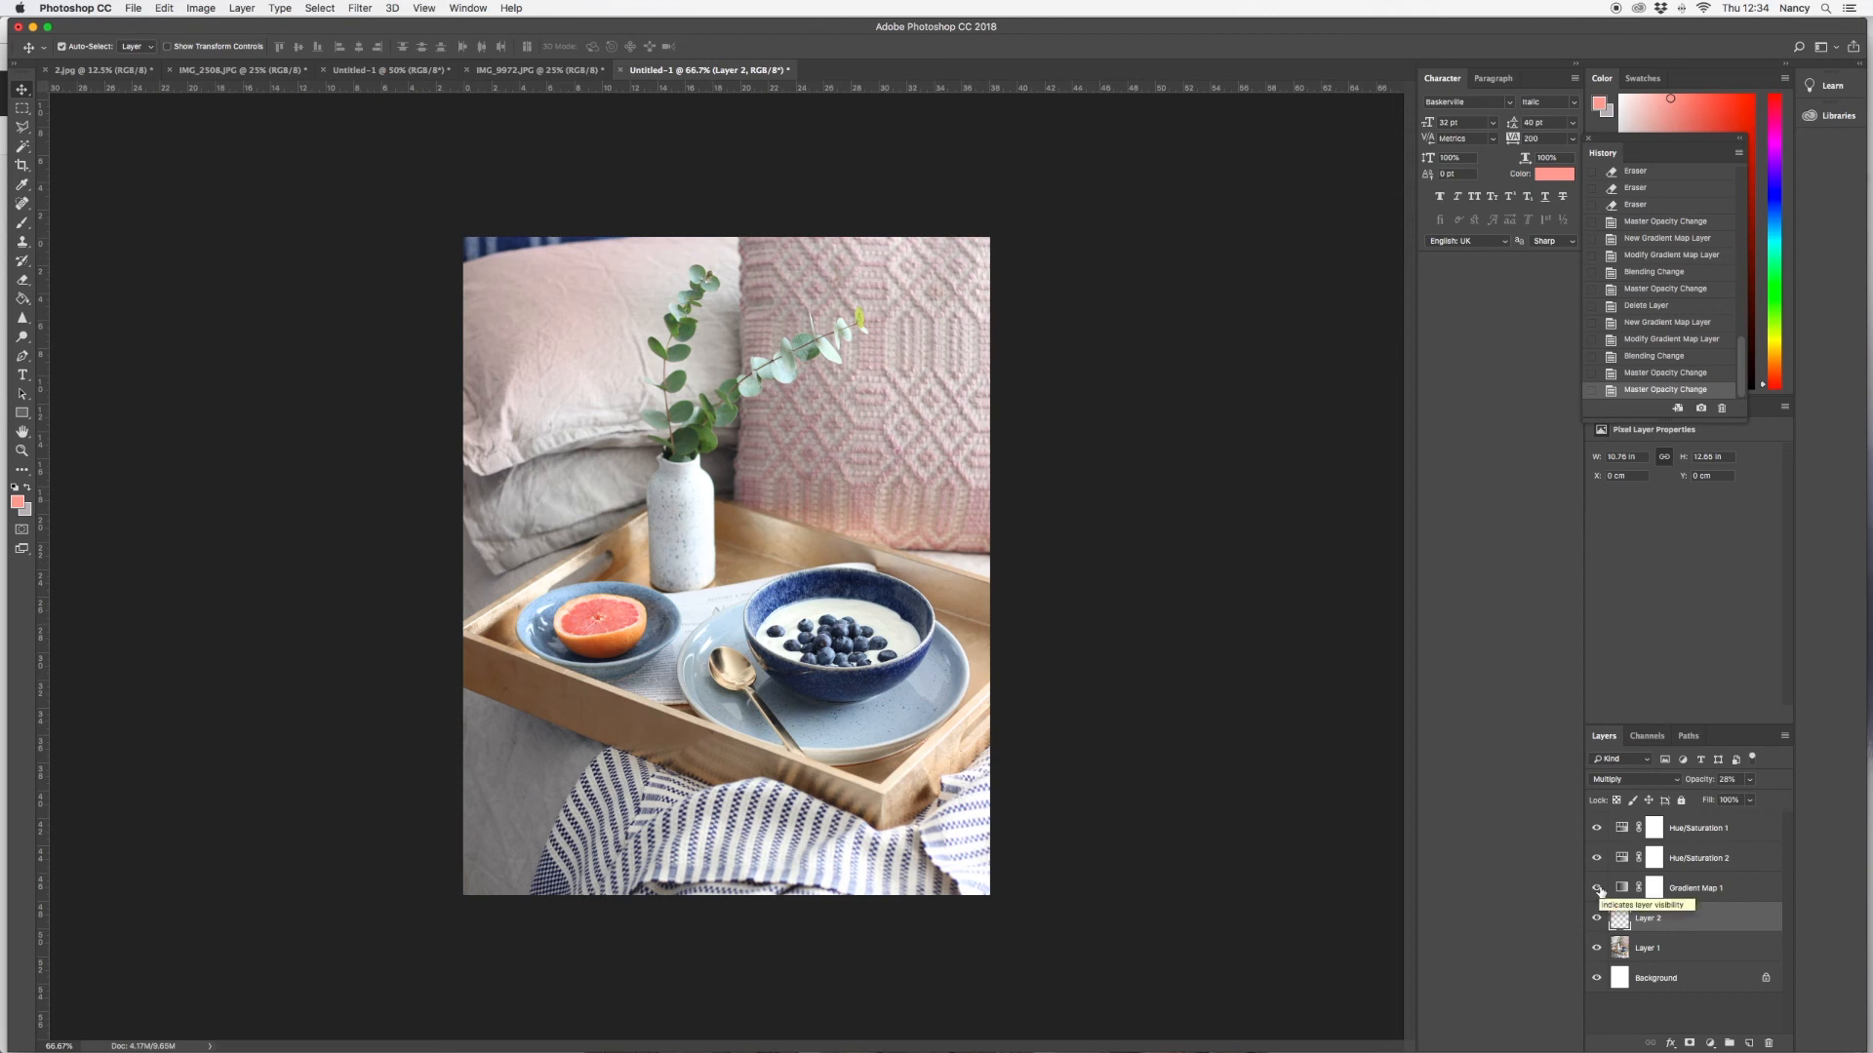
# Revert the document history to the opacity change made just before the pink gradient map layer was deleted
pyautogui.click(1664, 357)
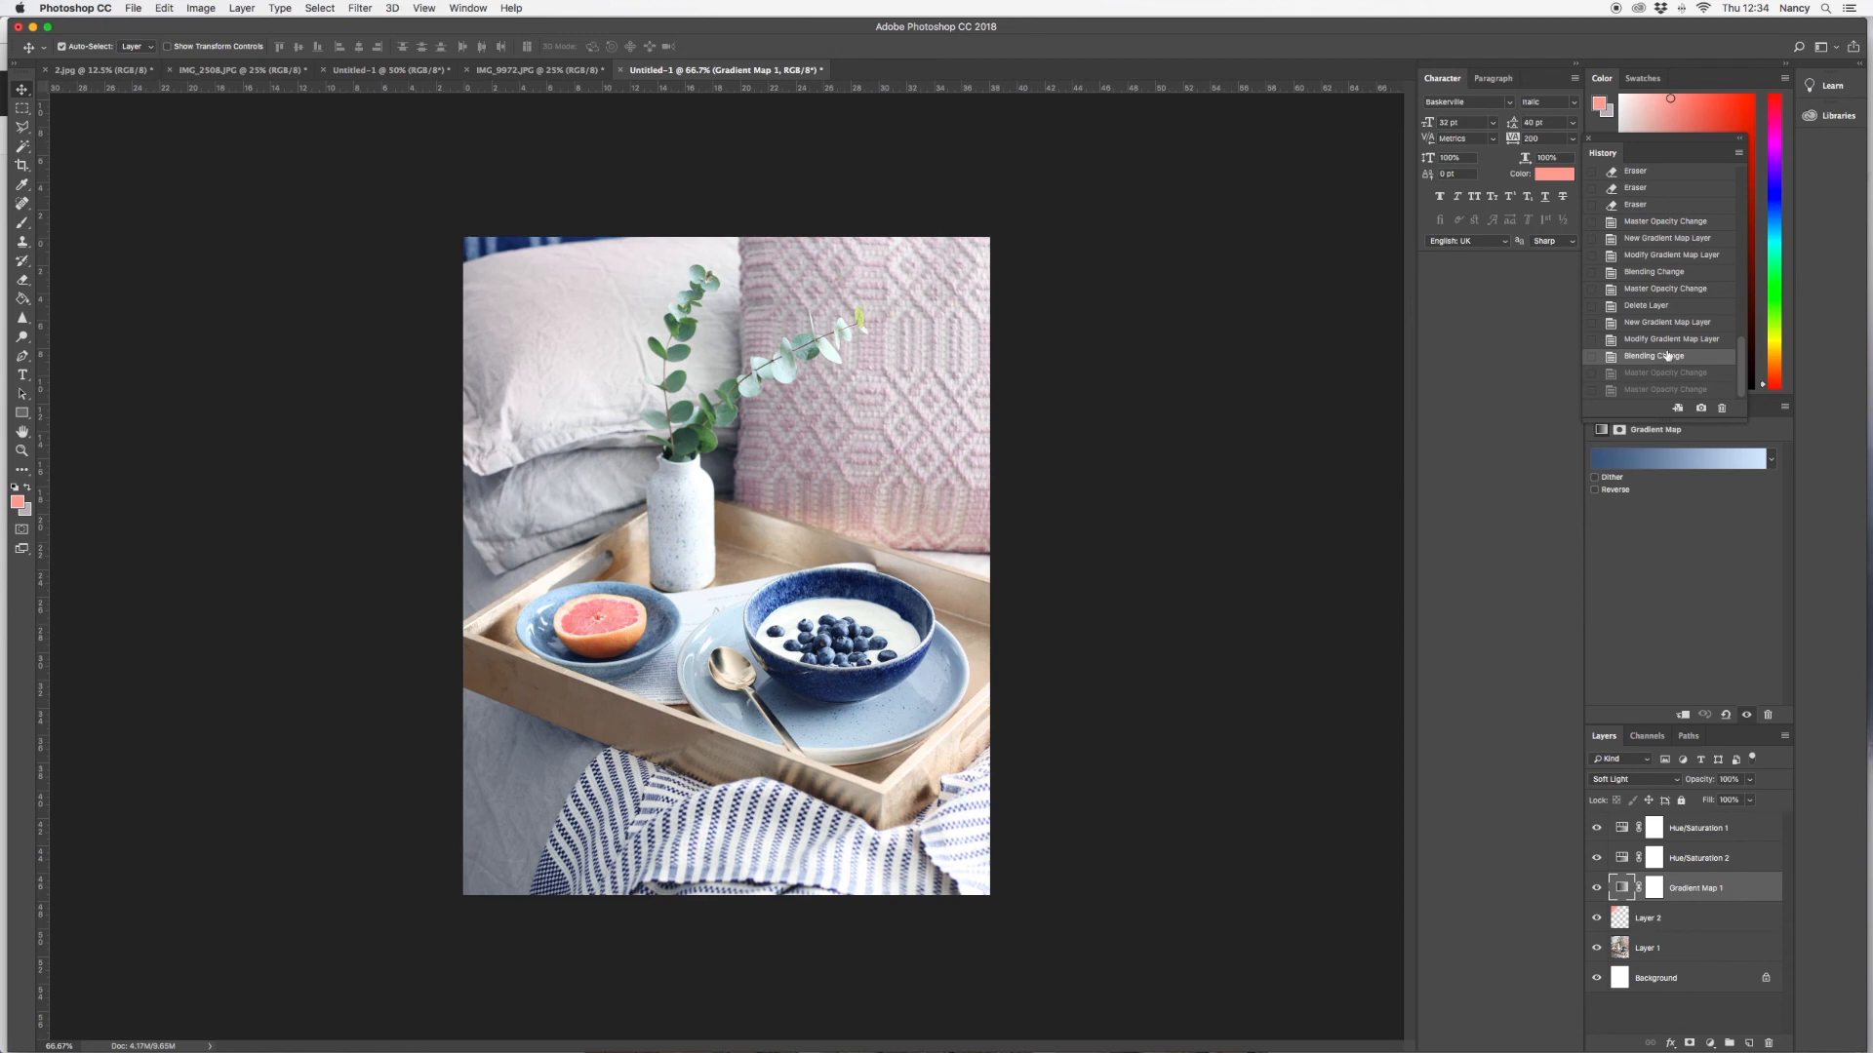
pyautogui.click(1656, 338)
pyautogui.click(1644, 290)
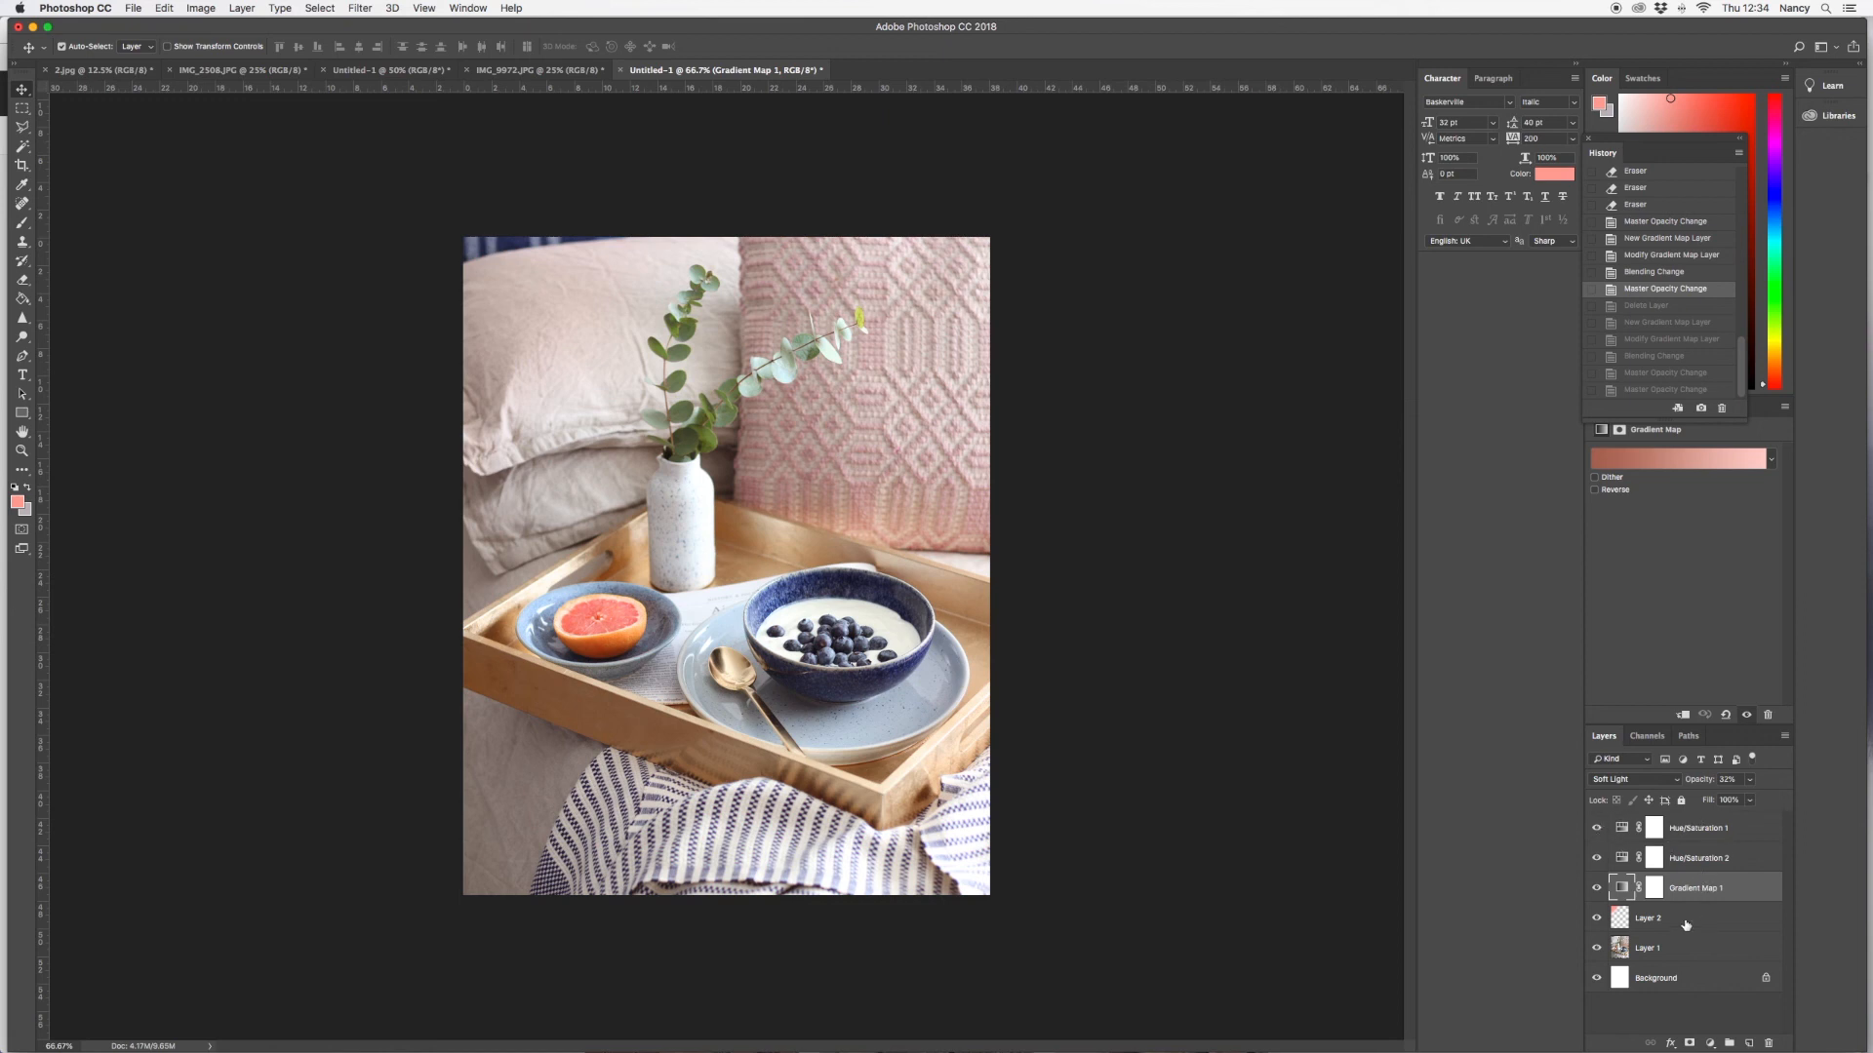
# Compare the photo before and after editing by hiding and reshowing the coral, gradient map and both Hue/Saturation layers
pyautogui.moveTo(1596, 829); pyautogui.dragTo(1597, 923)
pyautogui.click(1597, 919)
pyautogui.click(1597, 888)
pyautogui.click(1596, 858)
pyautogui.click(1597, 828)
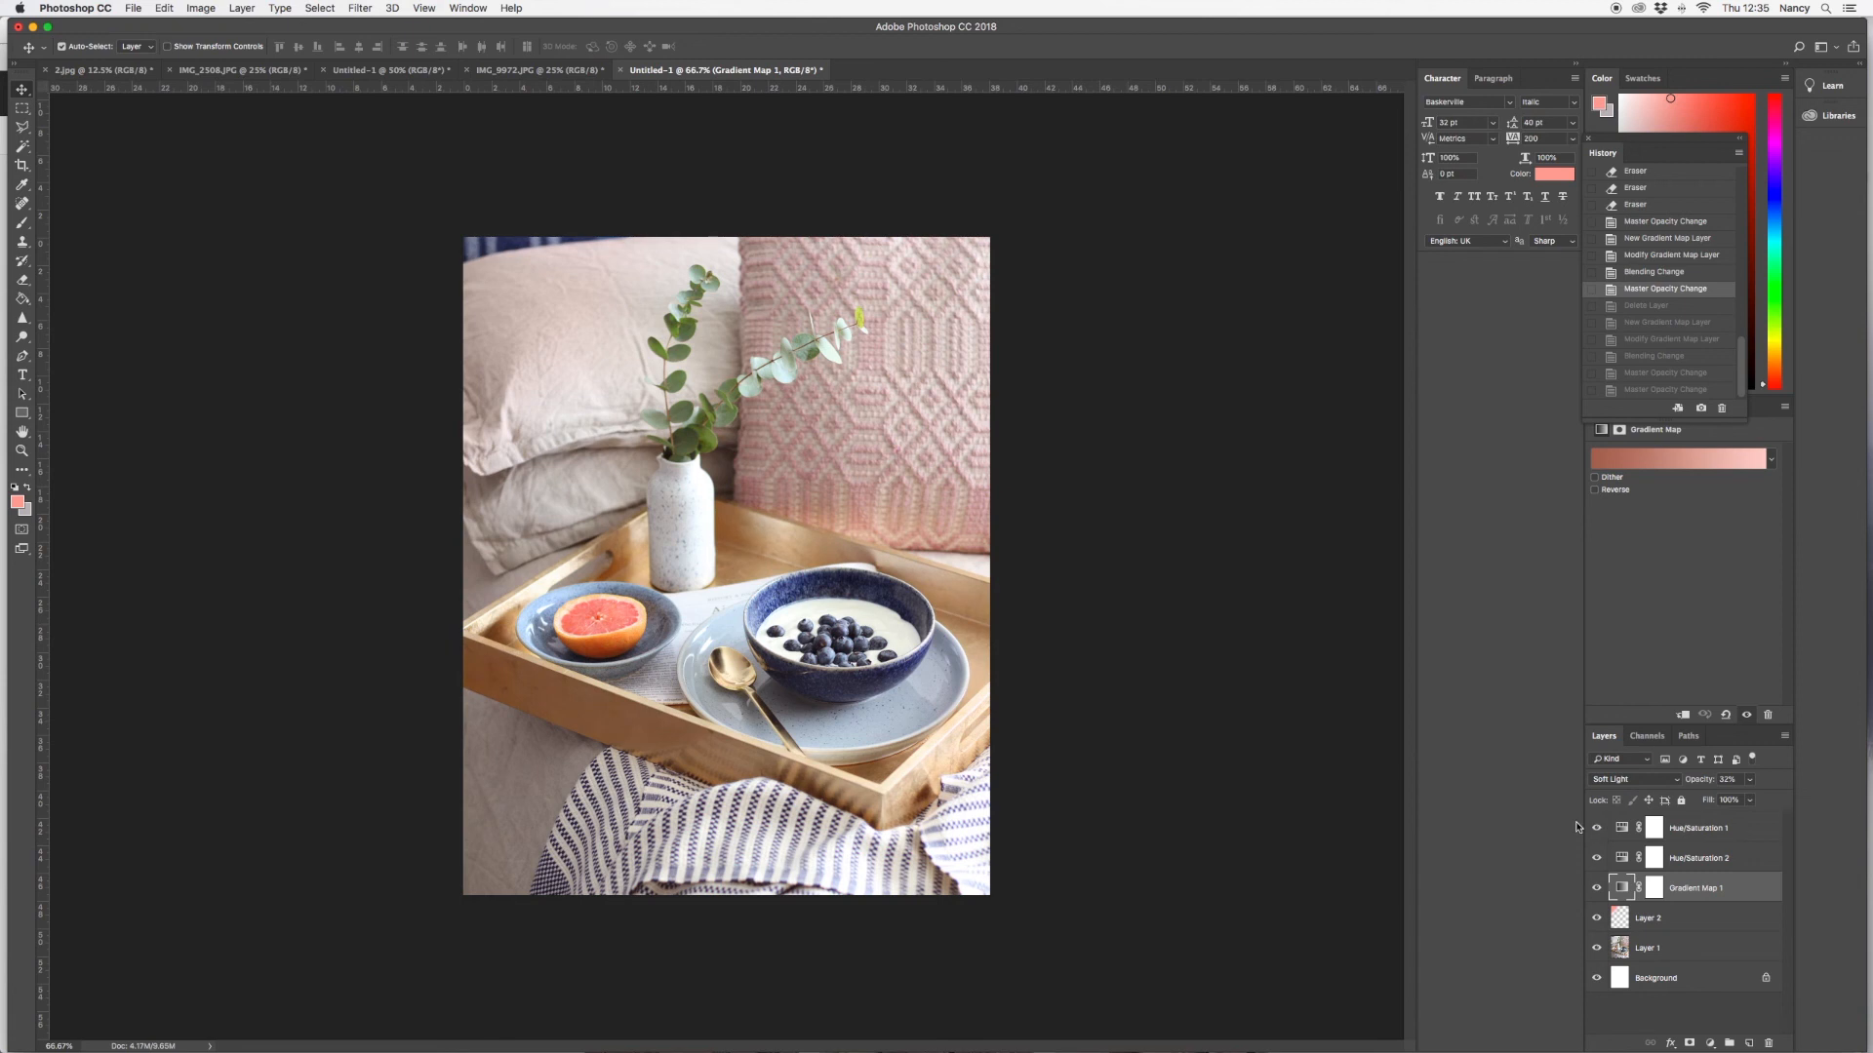